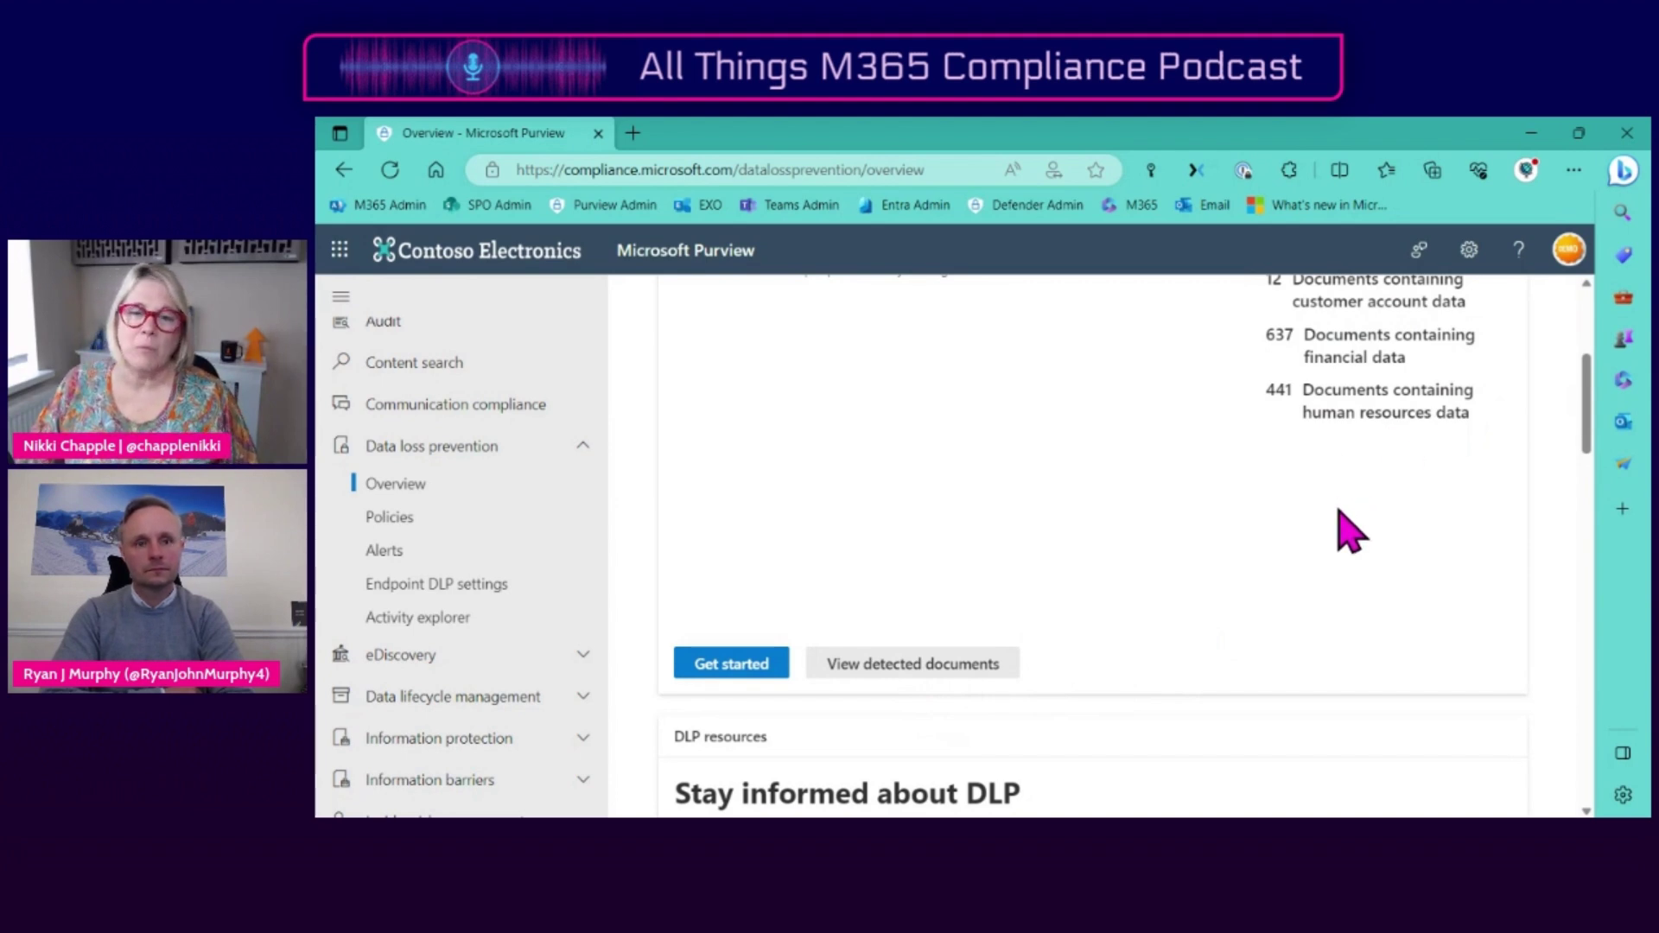
- Review the DLP overview cards and view all activities for the top activities detected
scroll(1340, 519, "up", 3)
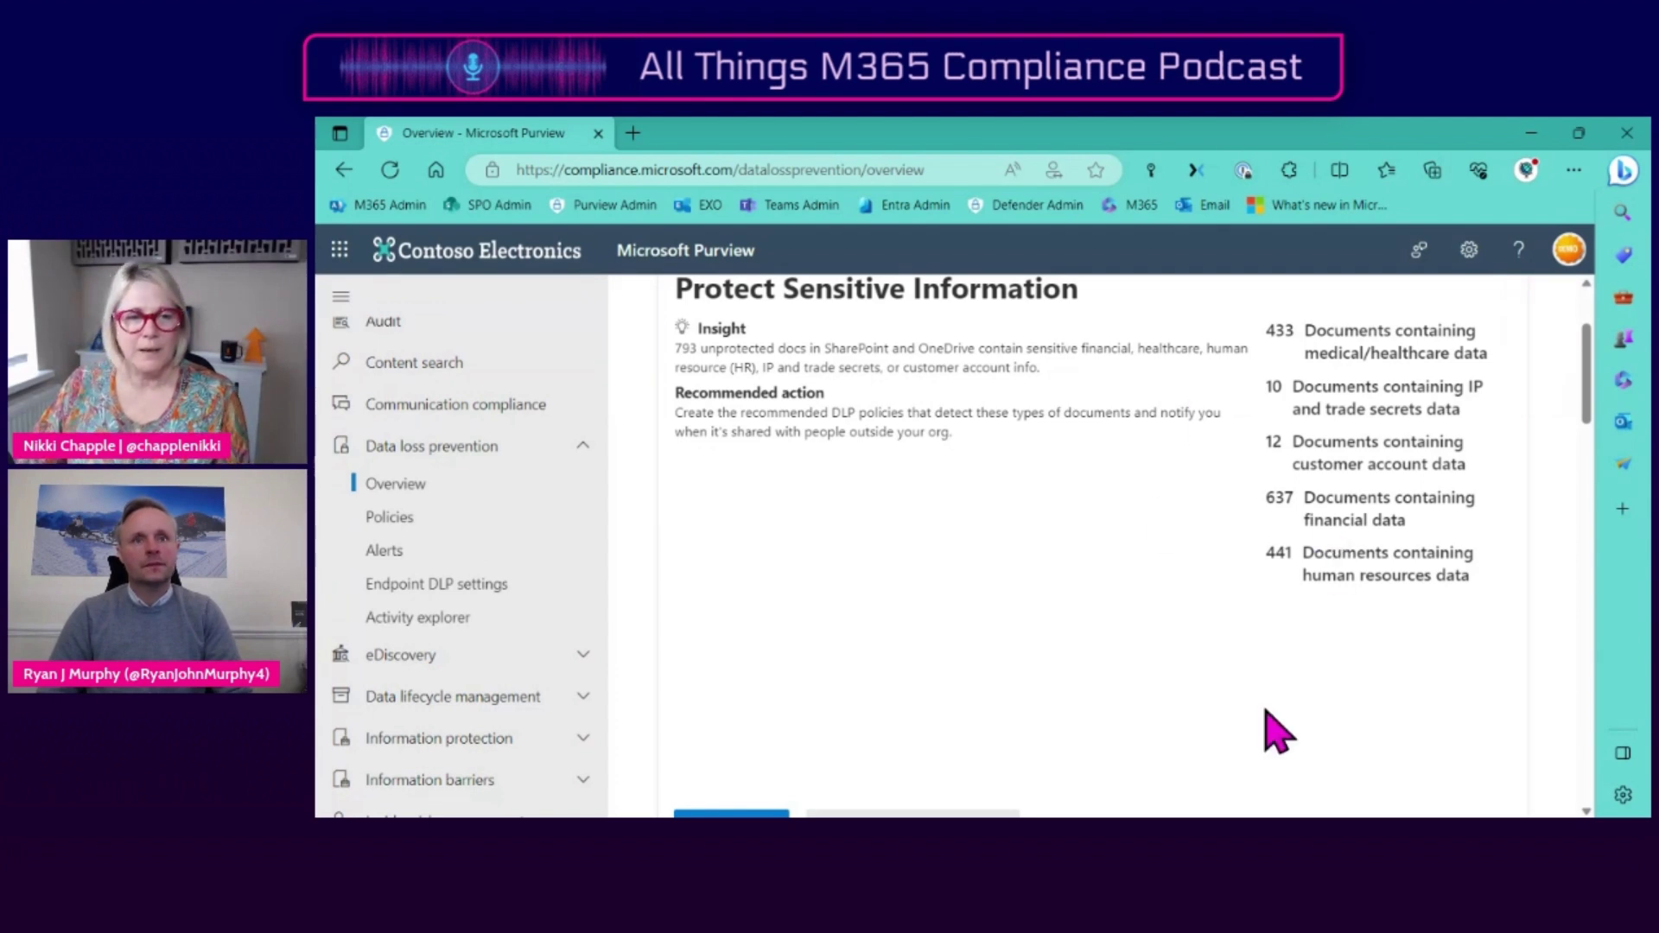
scroll(1277, 730, "down", 1)
scroll(1277, 730, "down", 2)
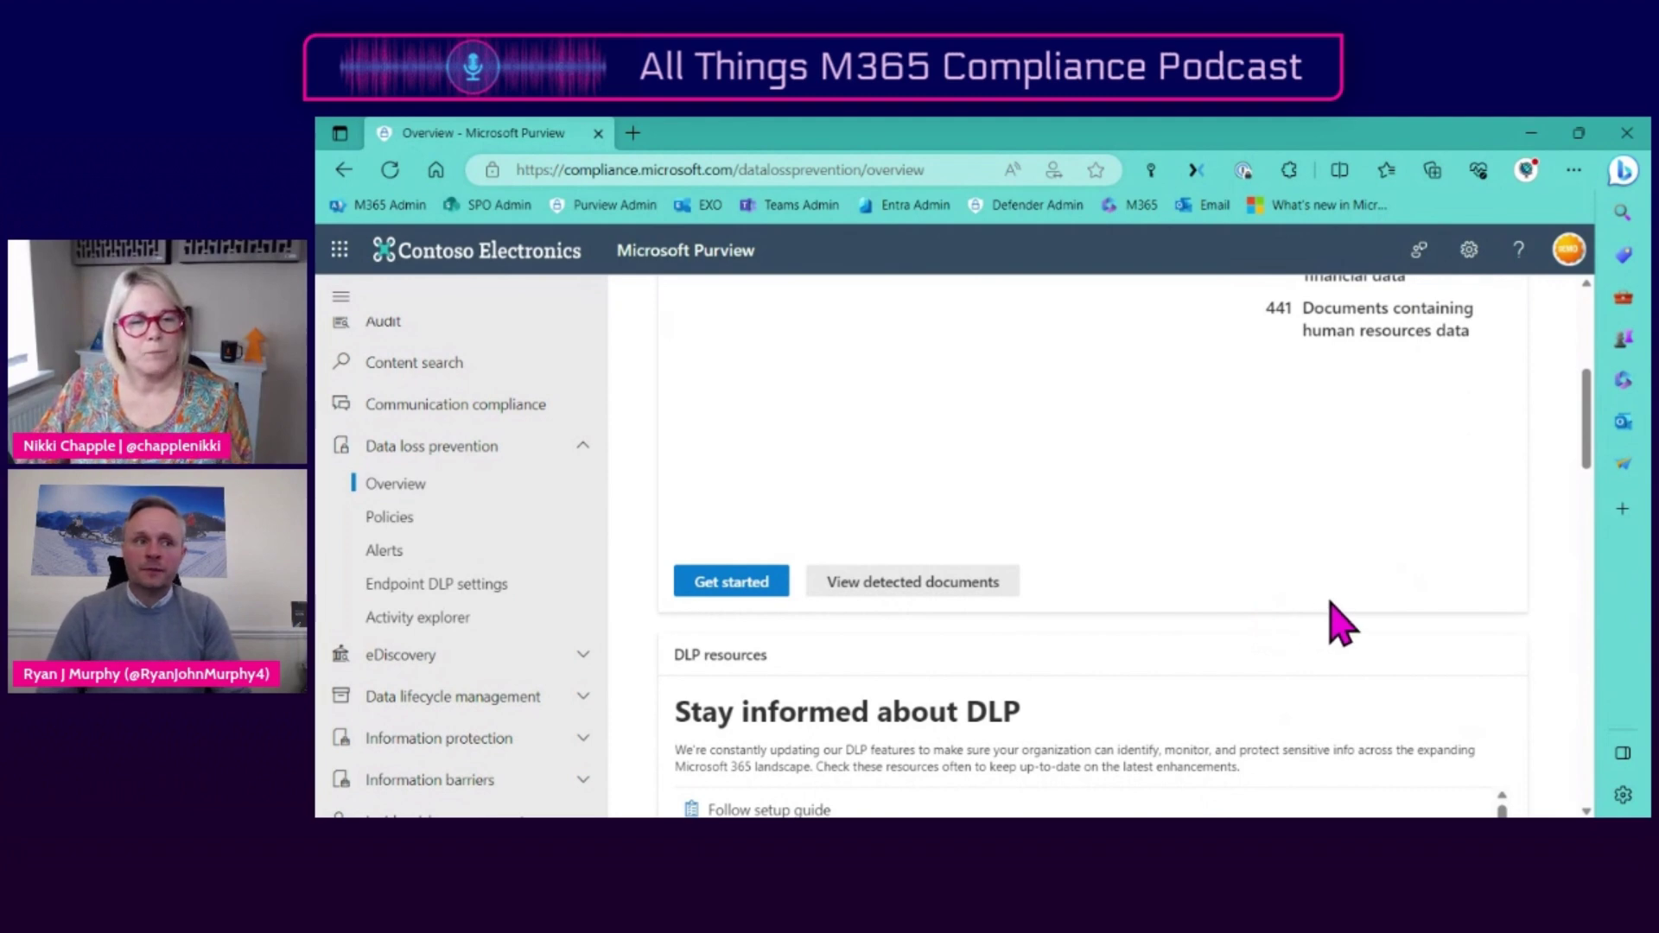
scroll(1332, 604, "down", 4)
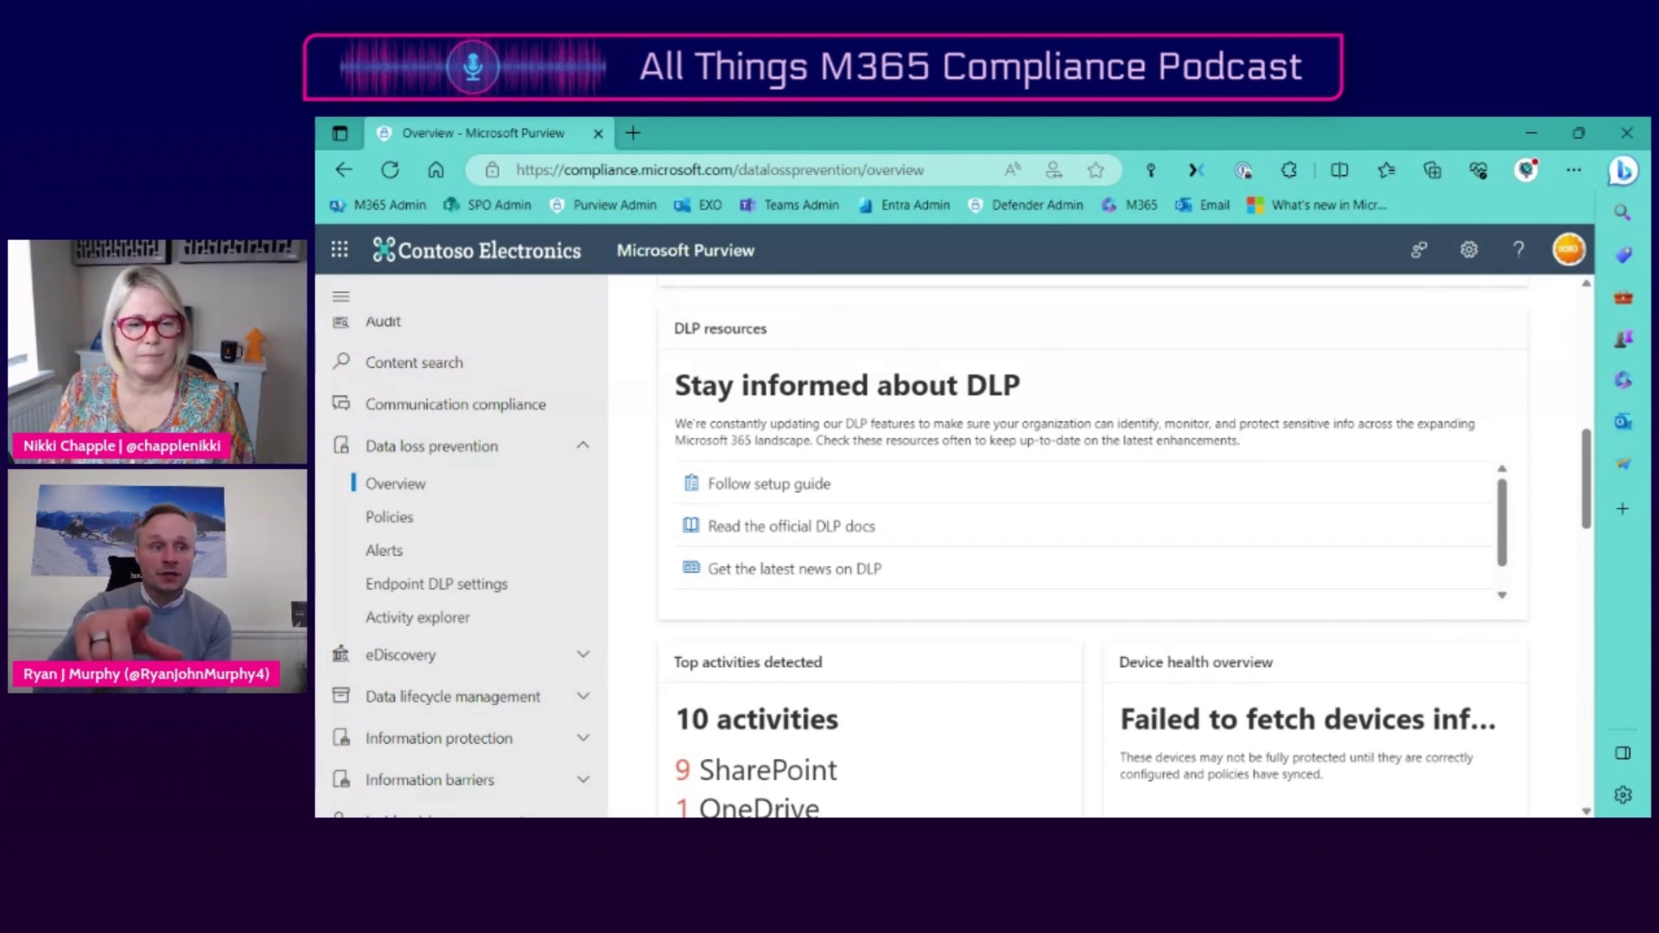
scroll(1374, 591, "down", 1)
left_click_drag(1585, 501, 1586, 563)
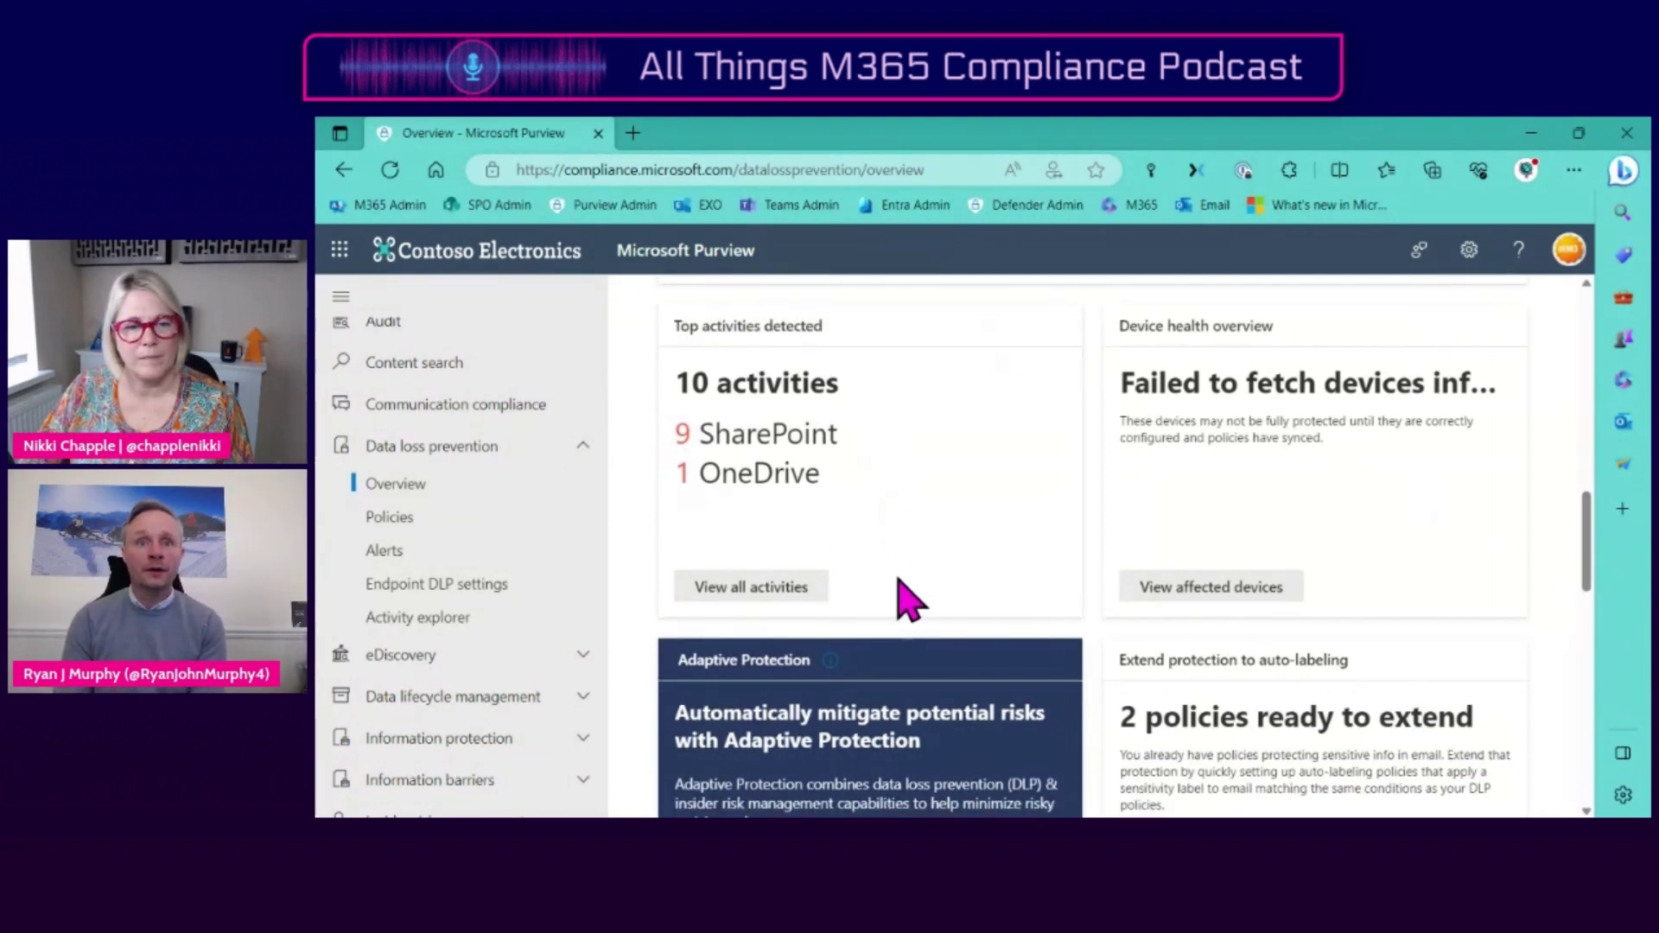
left_click(741, 594)
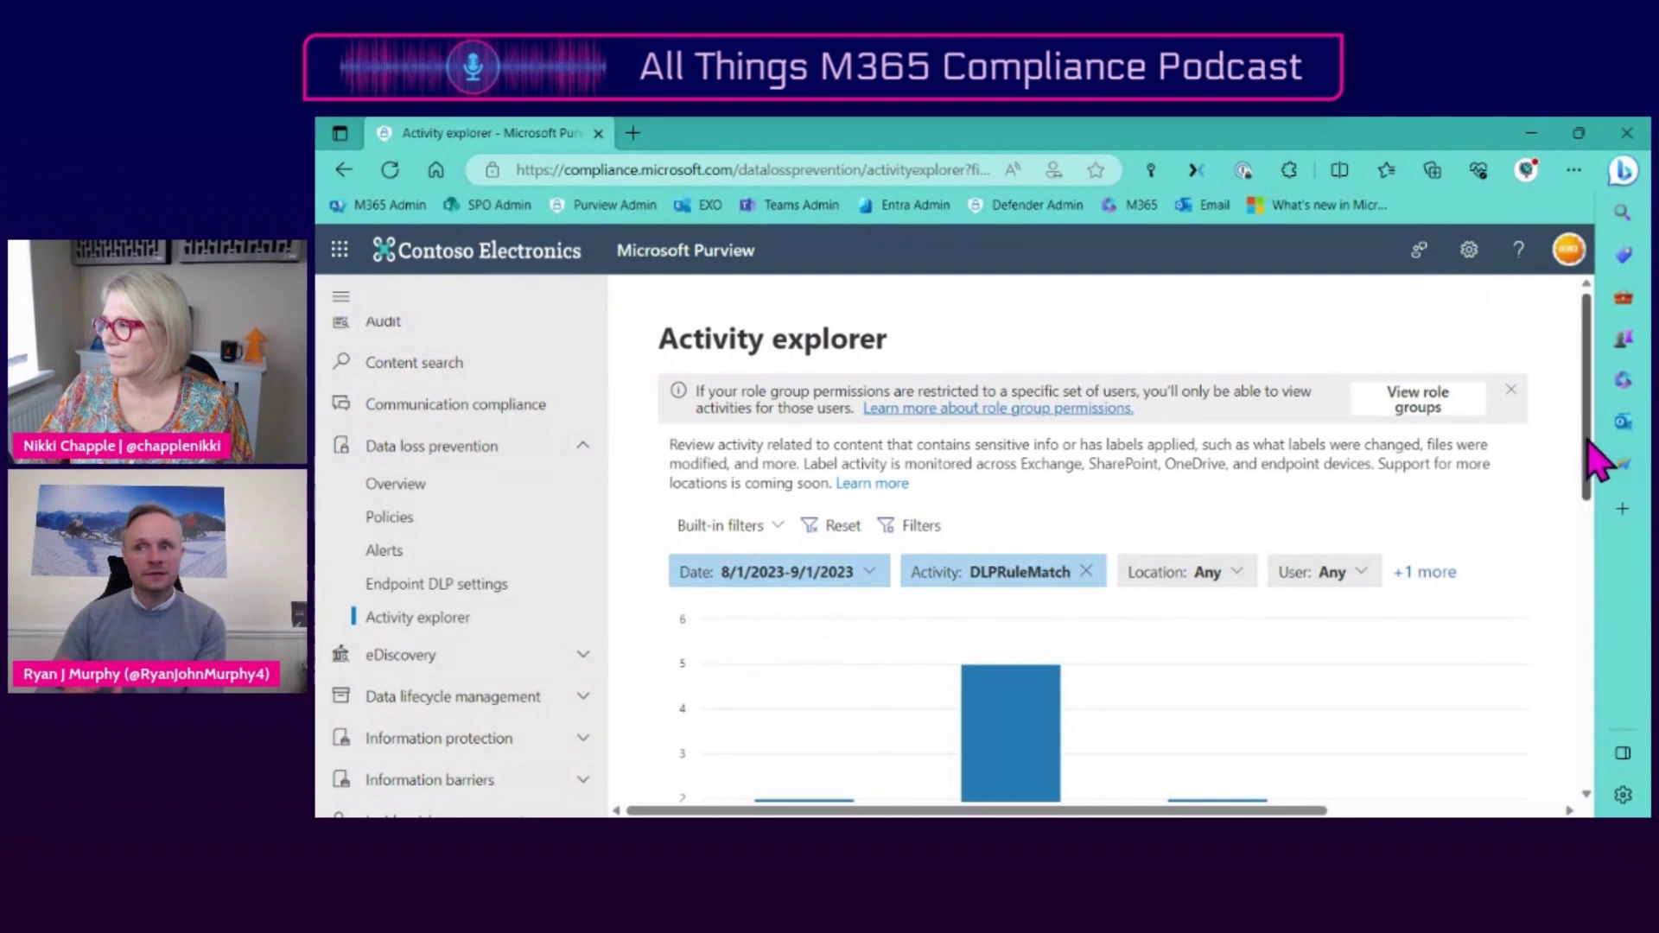
- View the details of the newest DLP rule match in the activity list, including its policy and rule actions, and close them
scroll(1594, 458, "down", 3)
left_click_drag(1590, 449, 1590, 686)
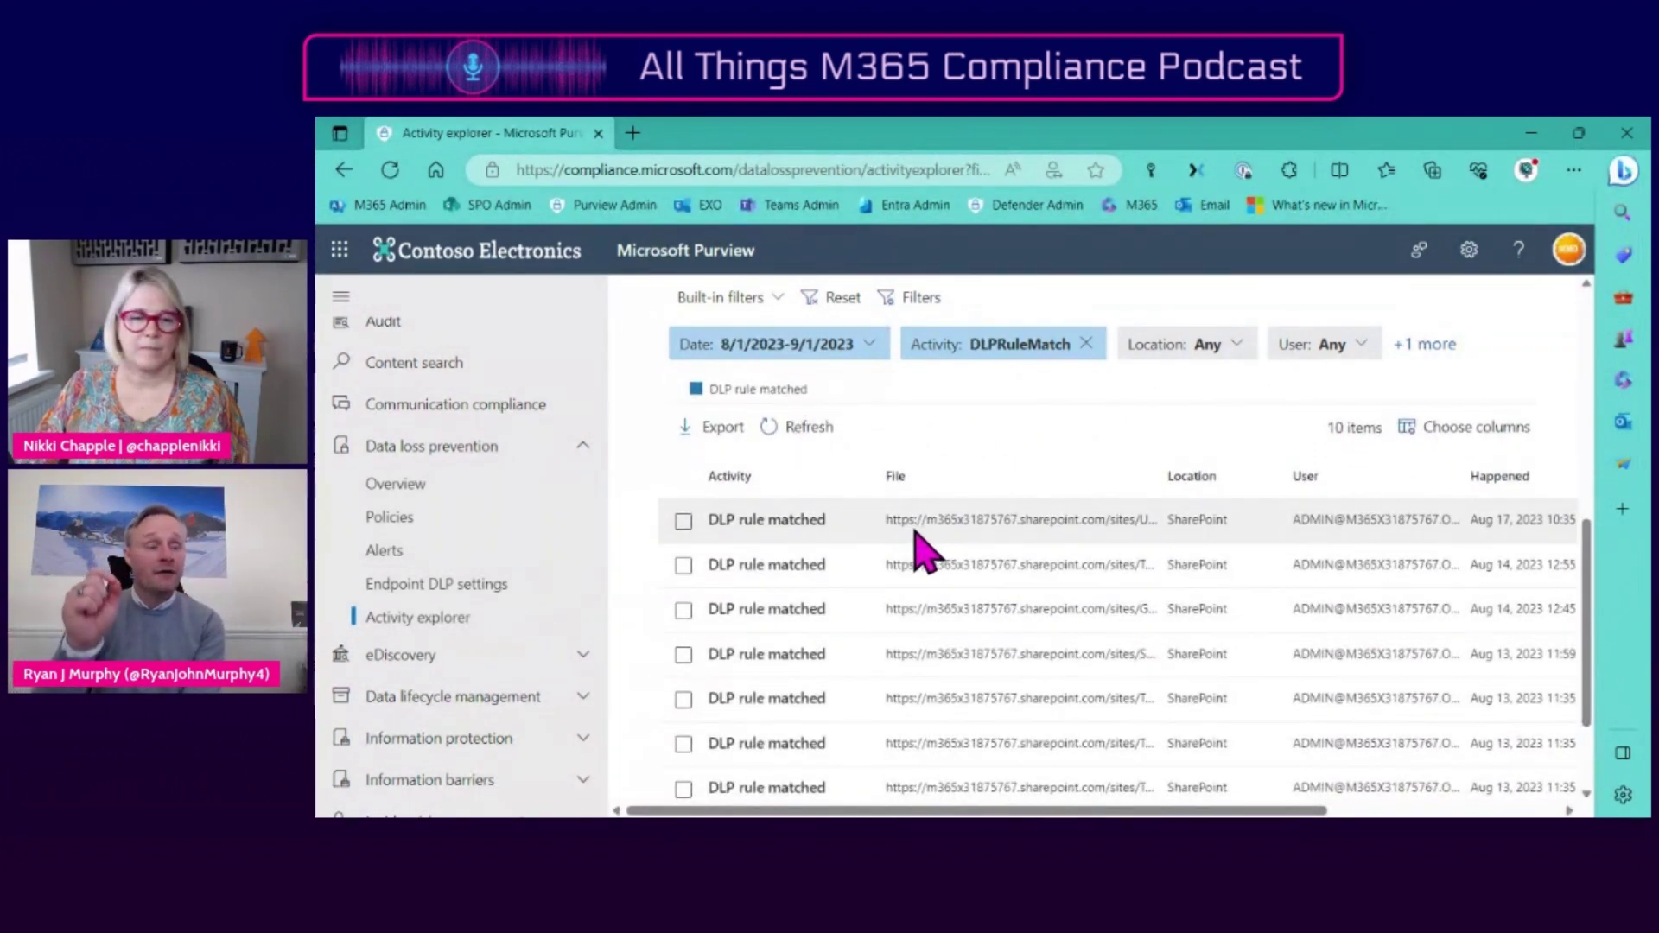
left_click(740, 520)
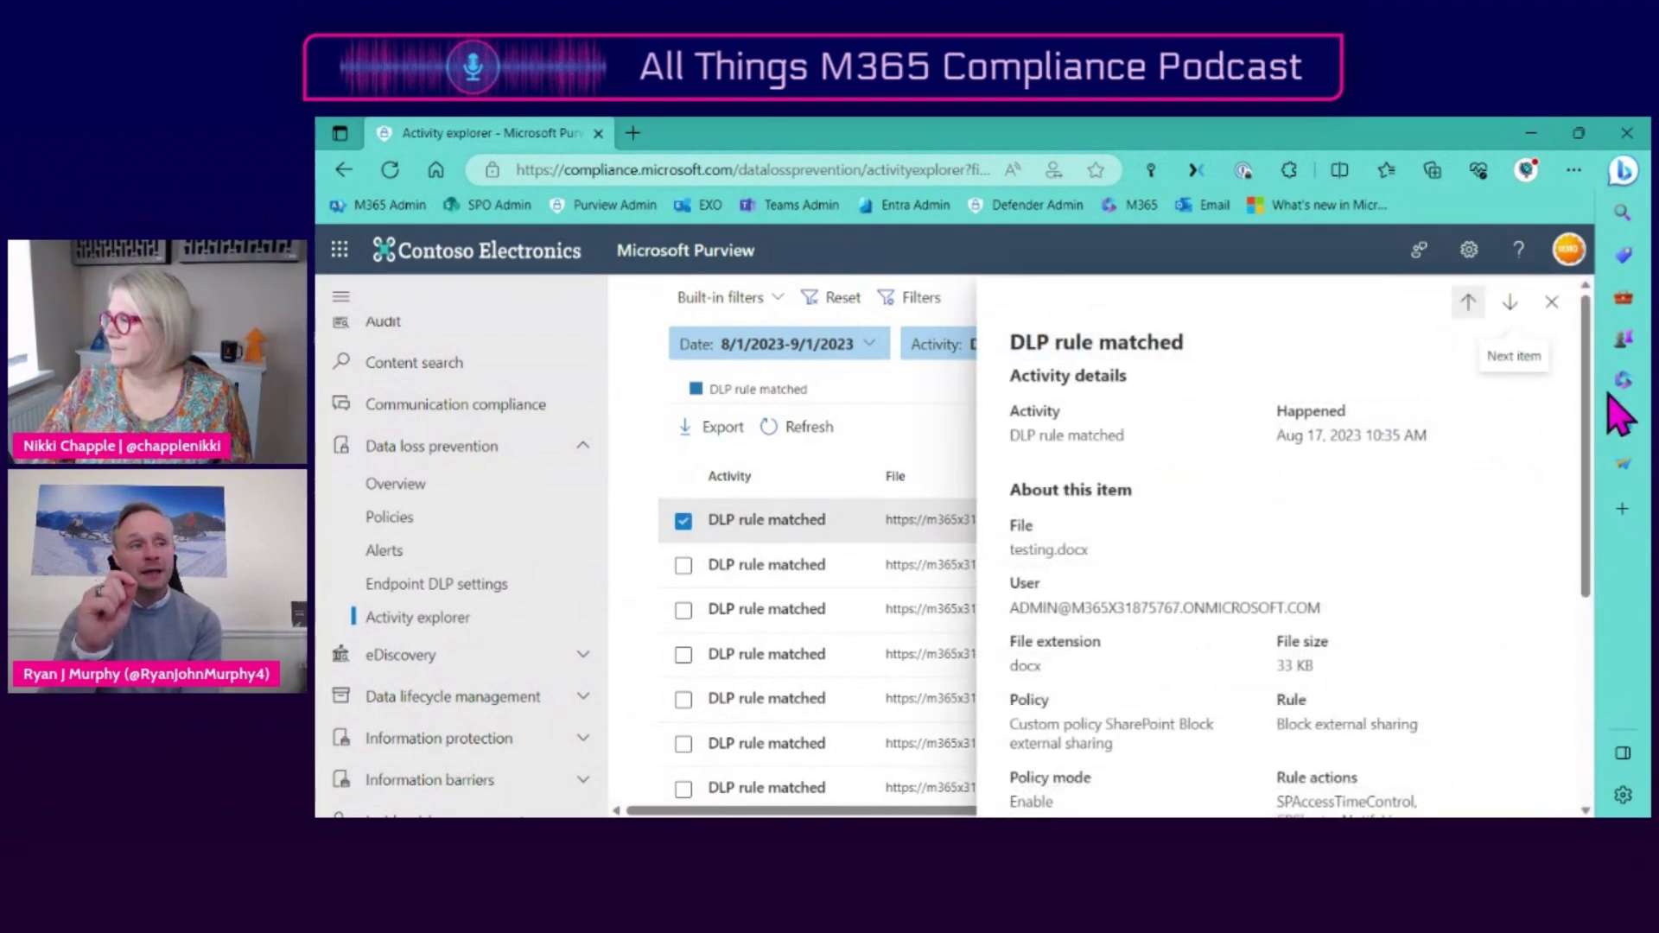
scroll(1590, 410, "down", 1)
left_click_drag(1590, 410, 1590, 456)
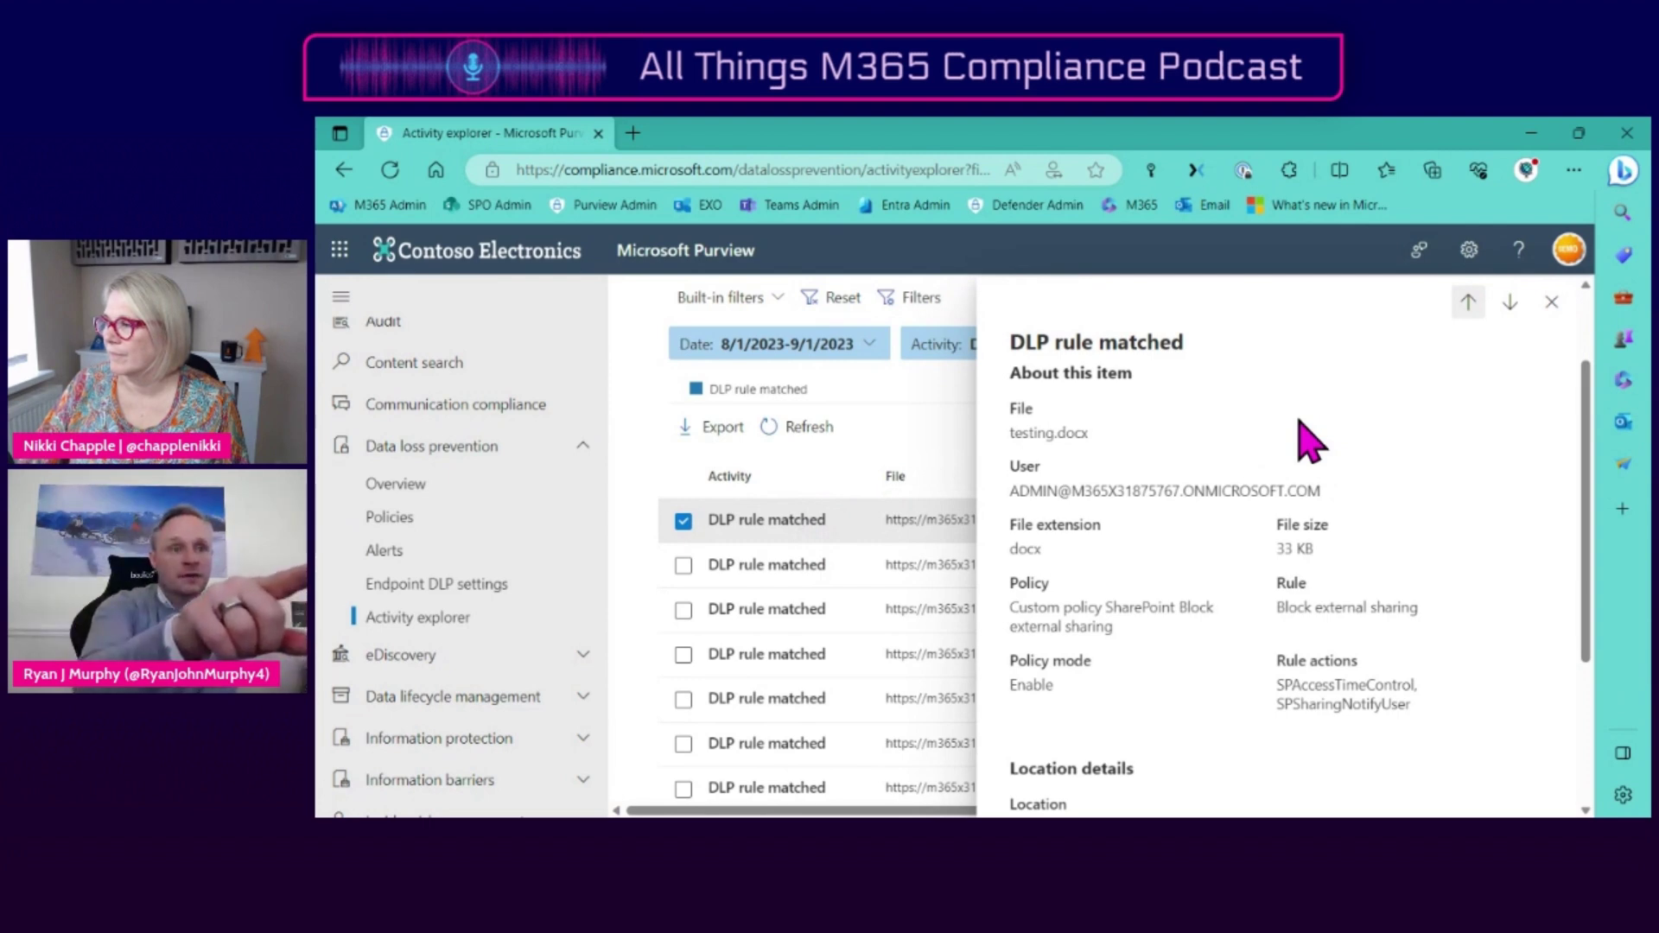
left_click(1551, 303)
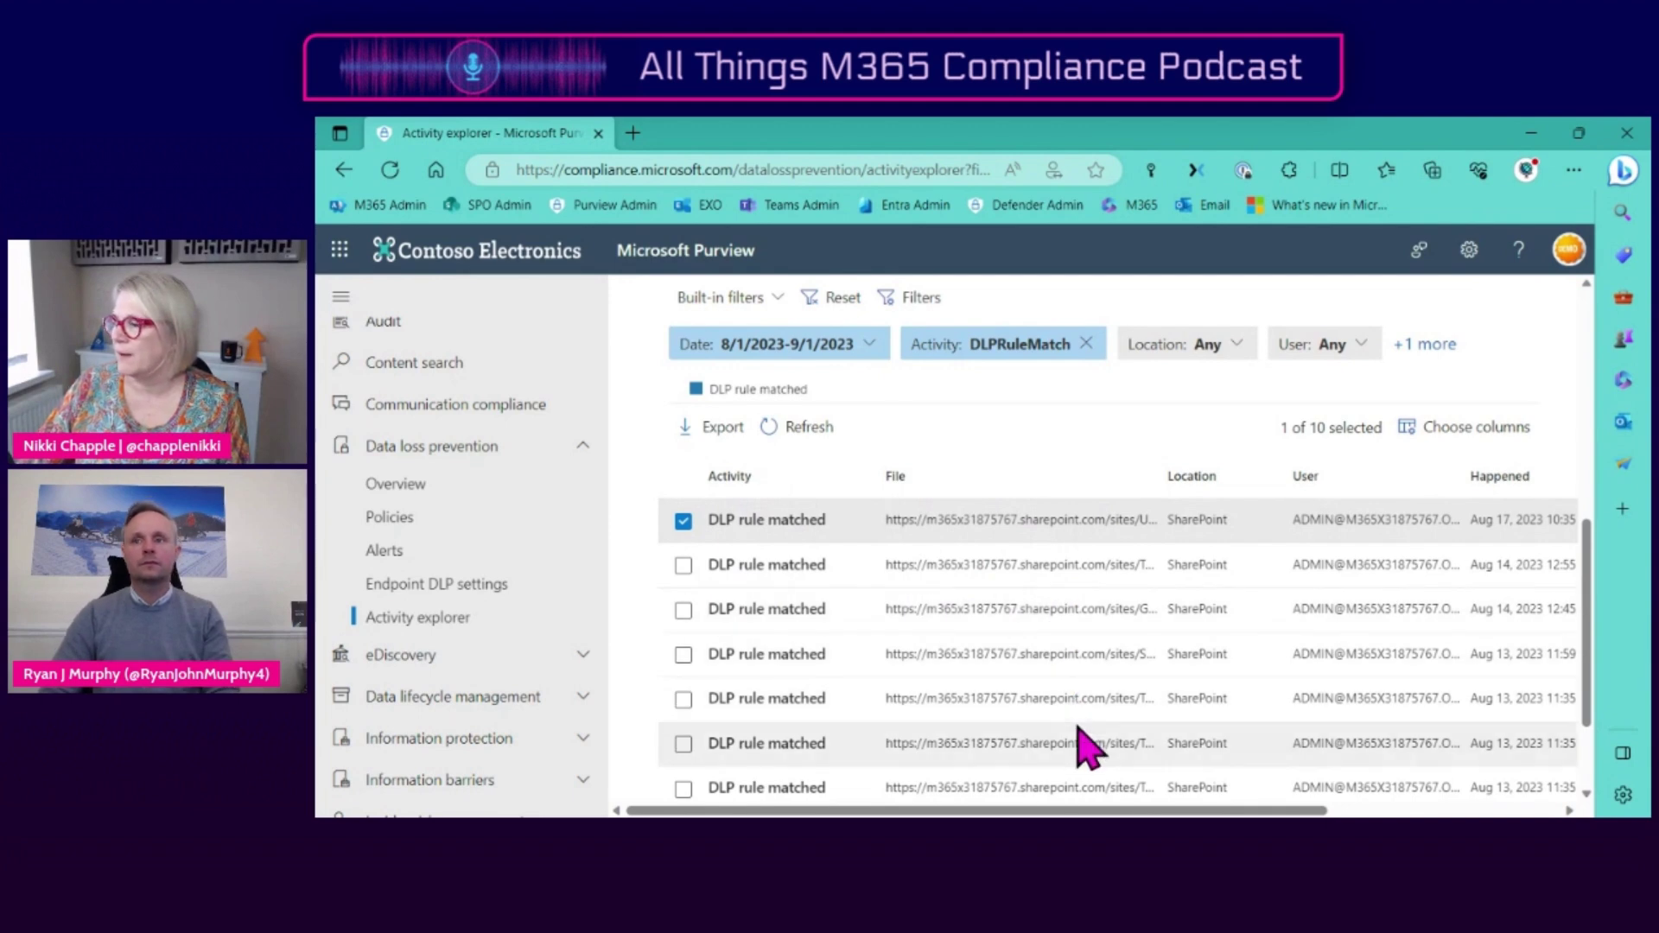
- Reopen the testing.docx rule match, examine its policy, rule, location and file path details, and close them
left_click(985, 518)
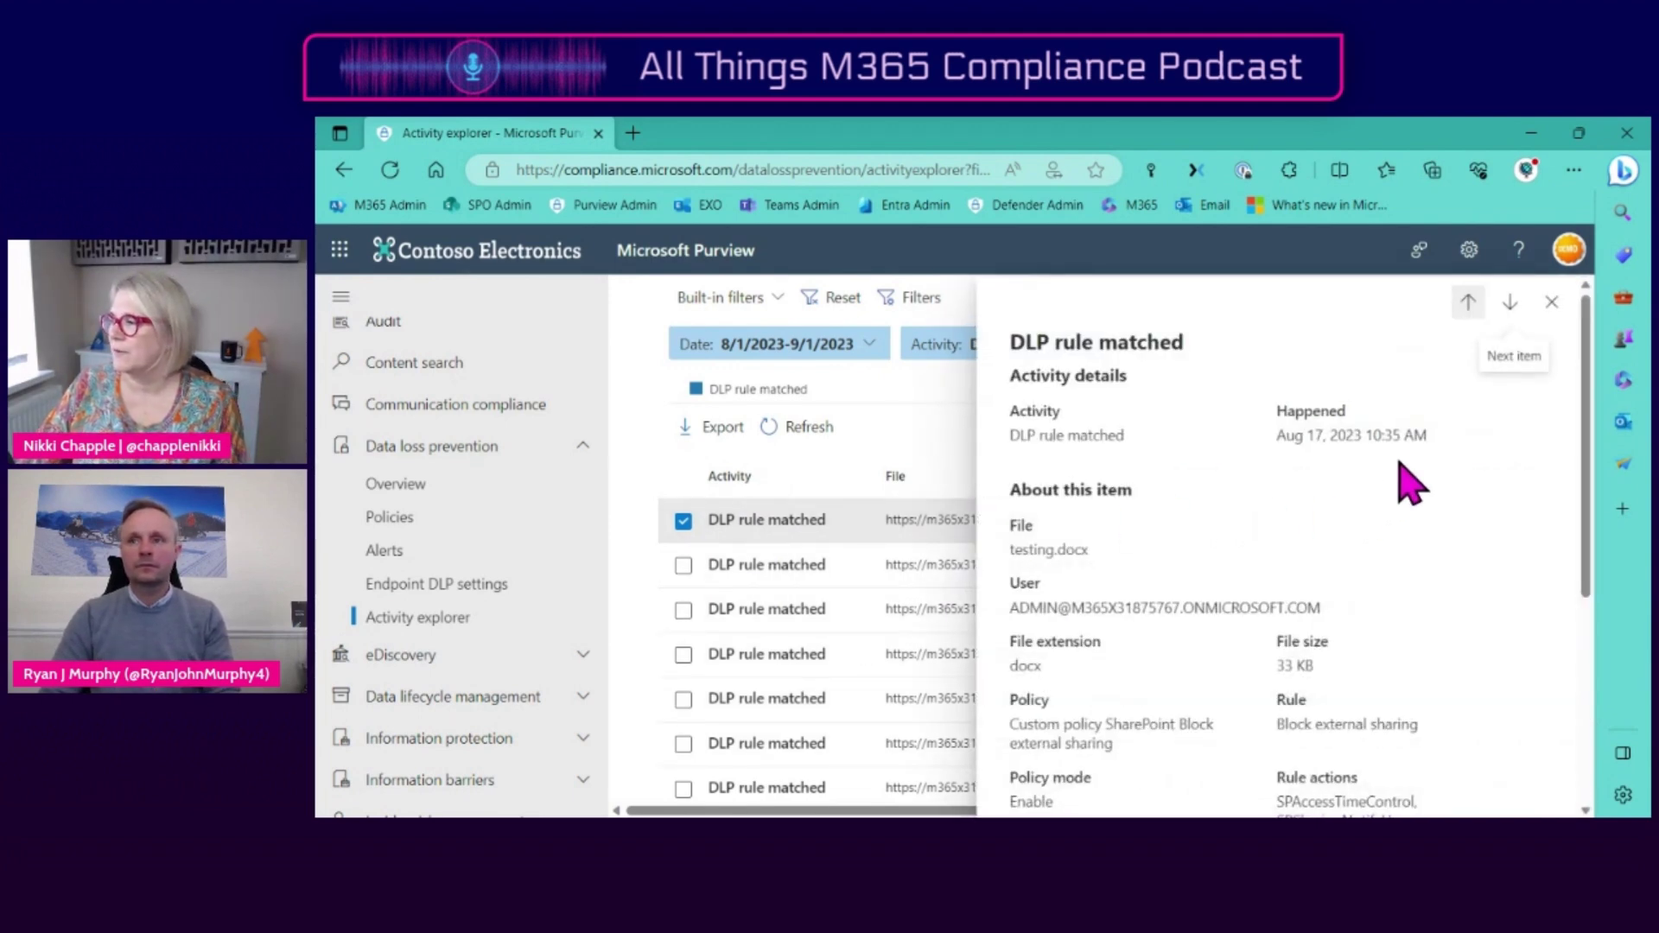
scroll(1414, 544, "down", 2)
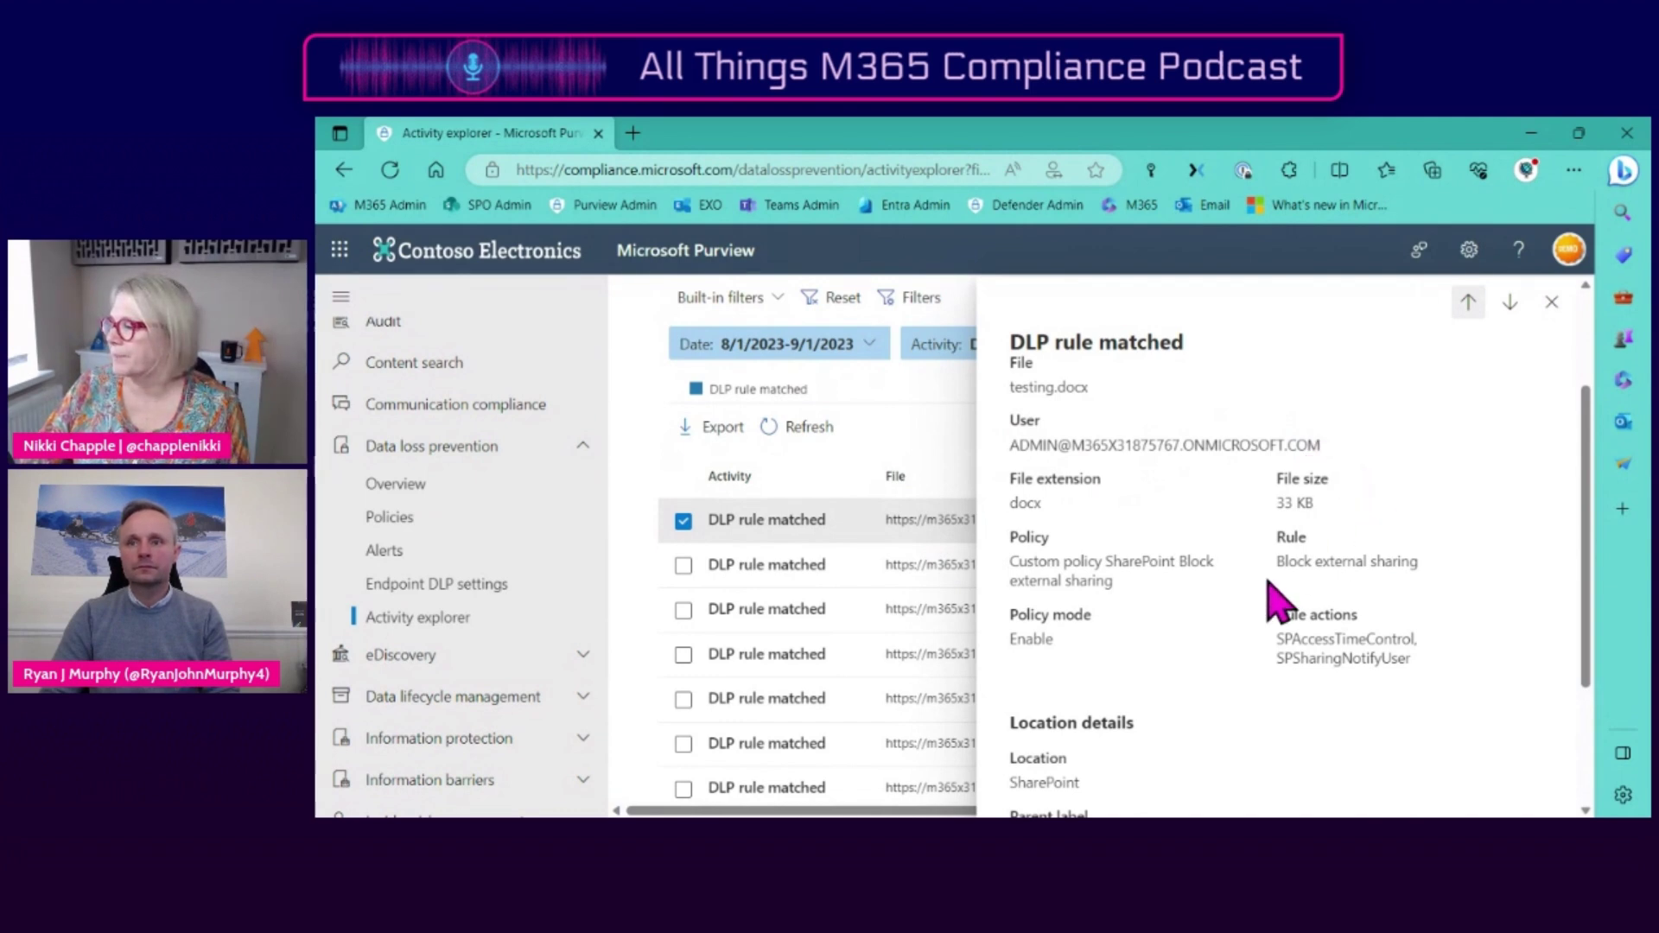
scroll(1215, 629, "down", 1)
scroll(1204, 621, "down", 1)
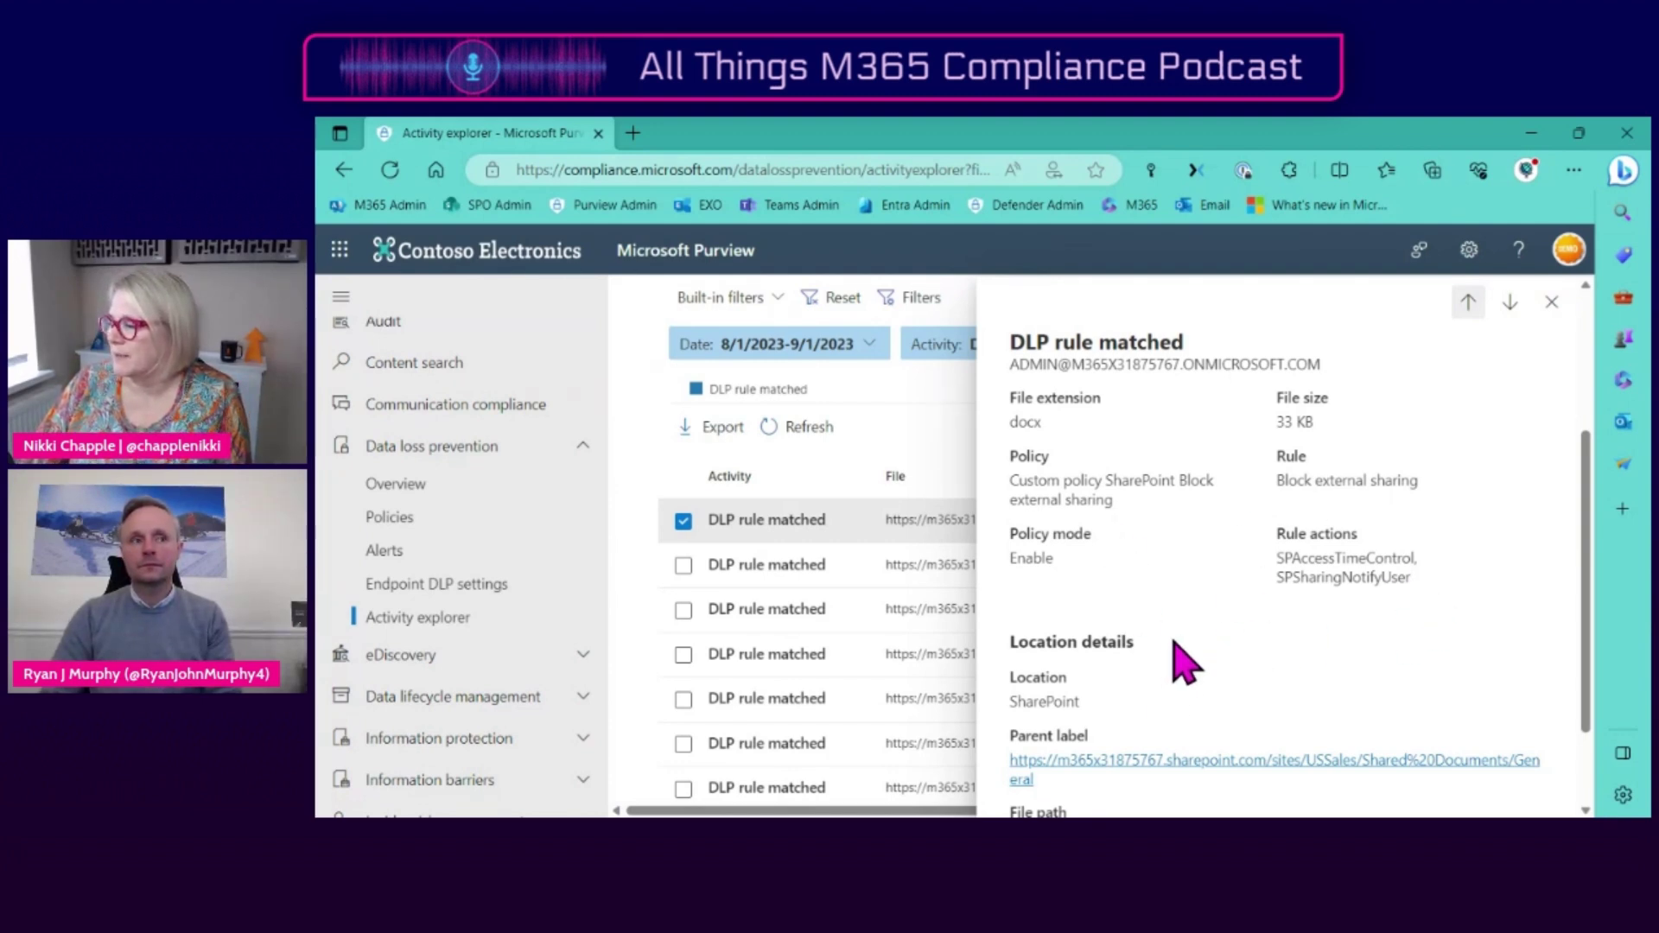
scroll(1175, 653, "down", 2)
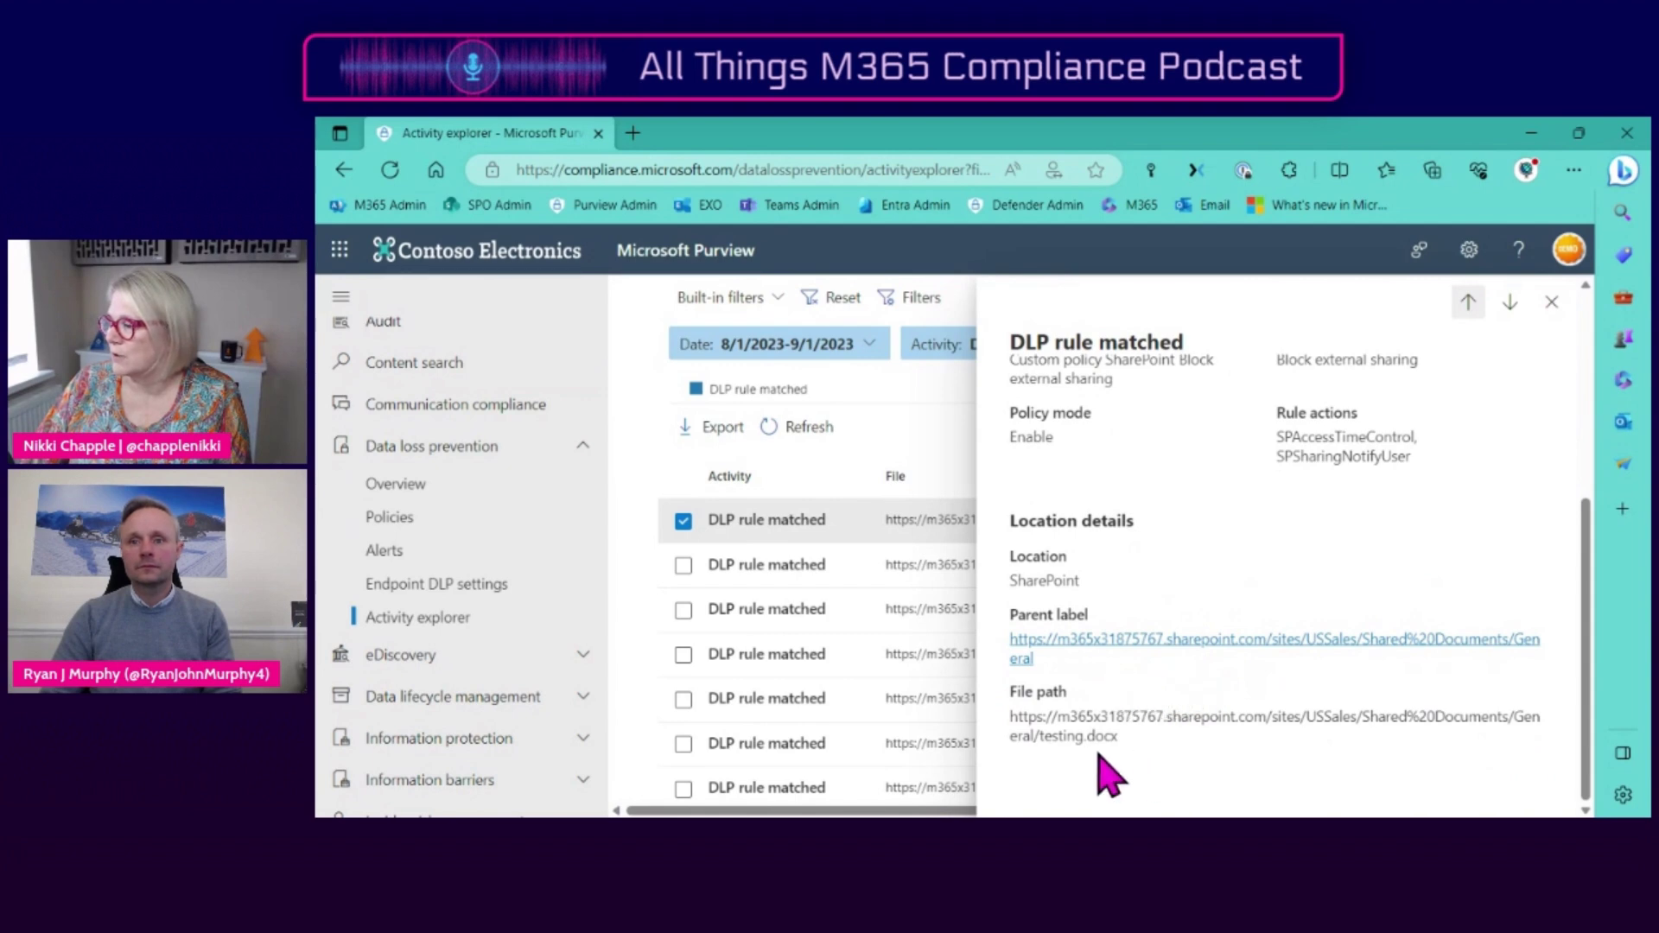
left_click(1552, 302)
- Examine the full list of DLP rule matches and the daily activity chart in Activity explorer
scroll(916, 562, "down", 2)
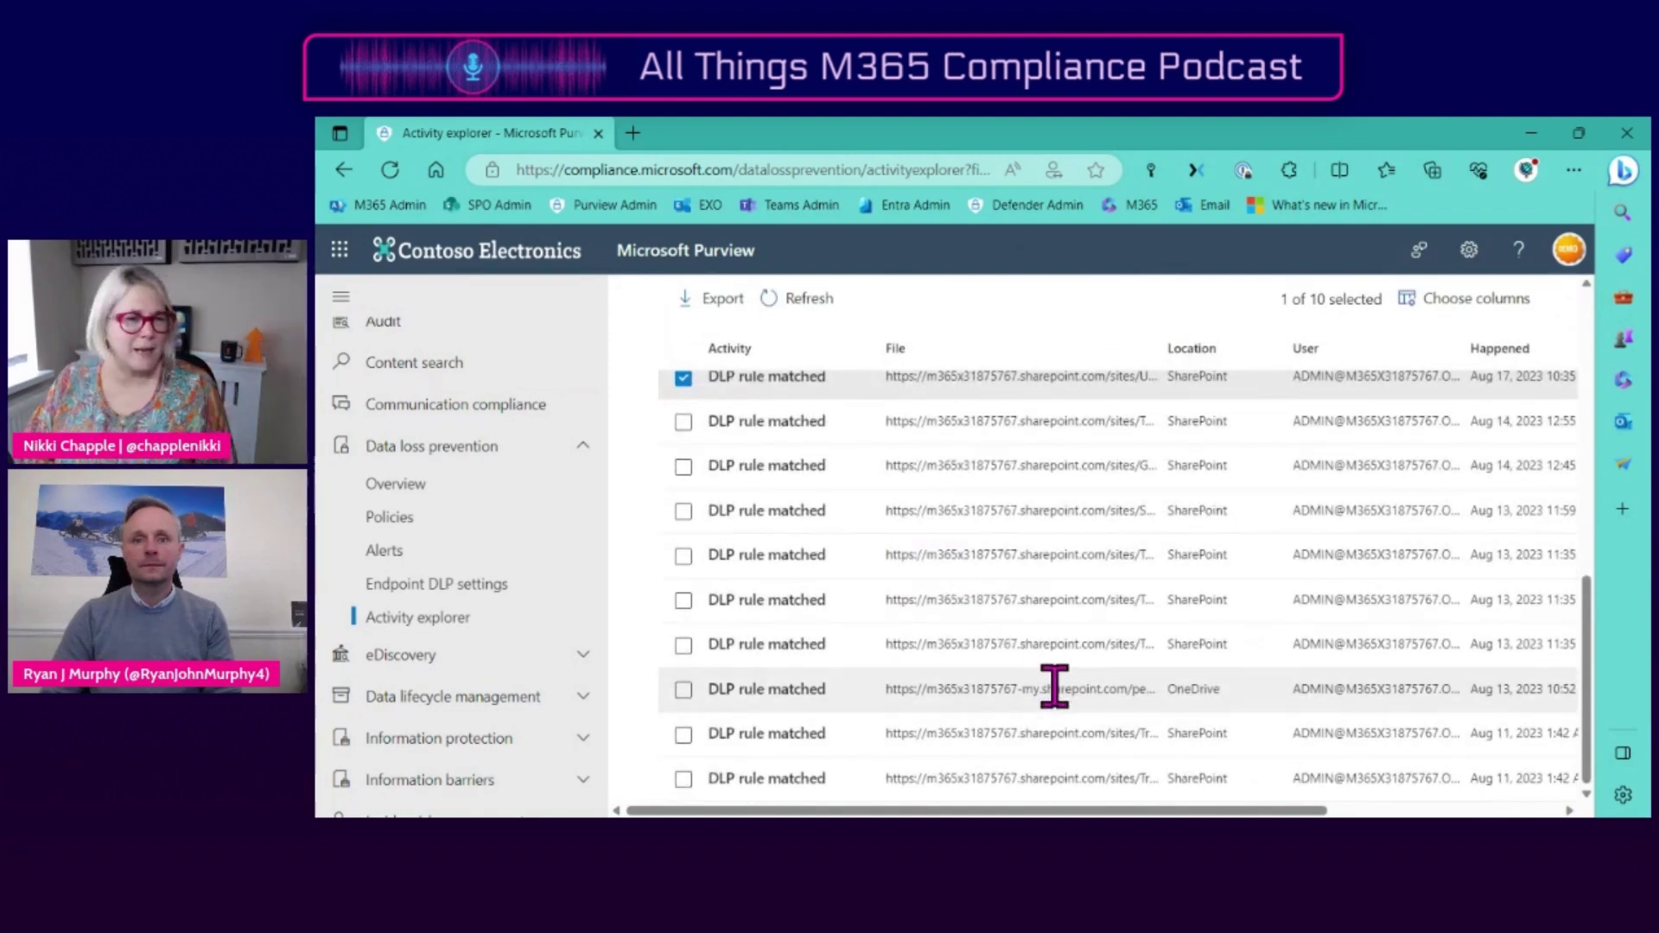
scroll(1085, 703, "up", 4)
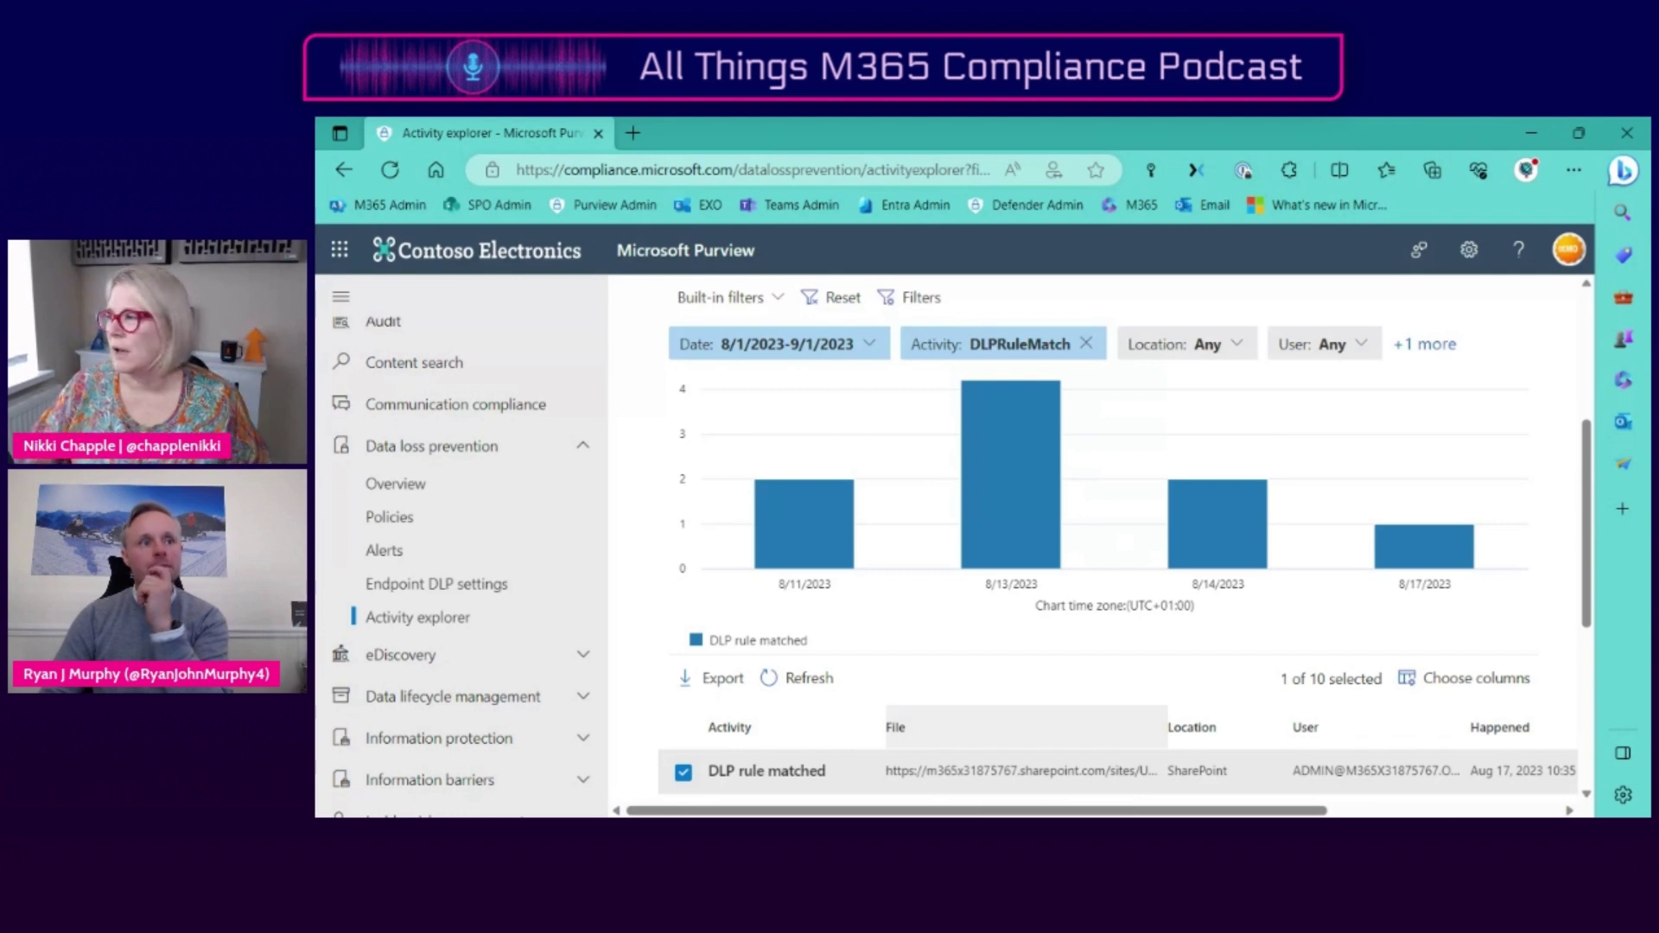
scroll(1124, 587, "down", 3)
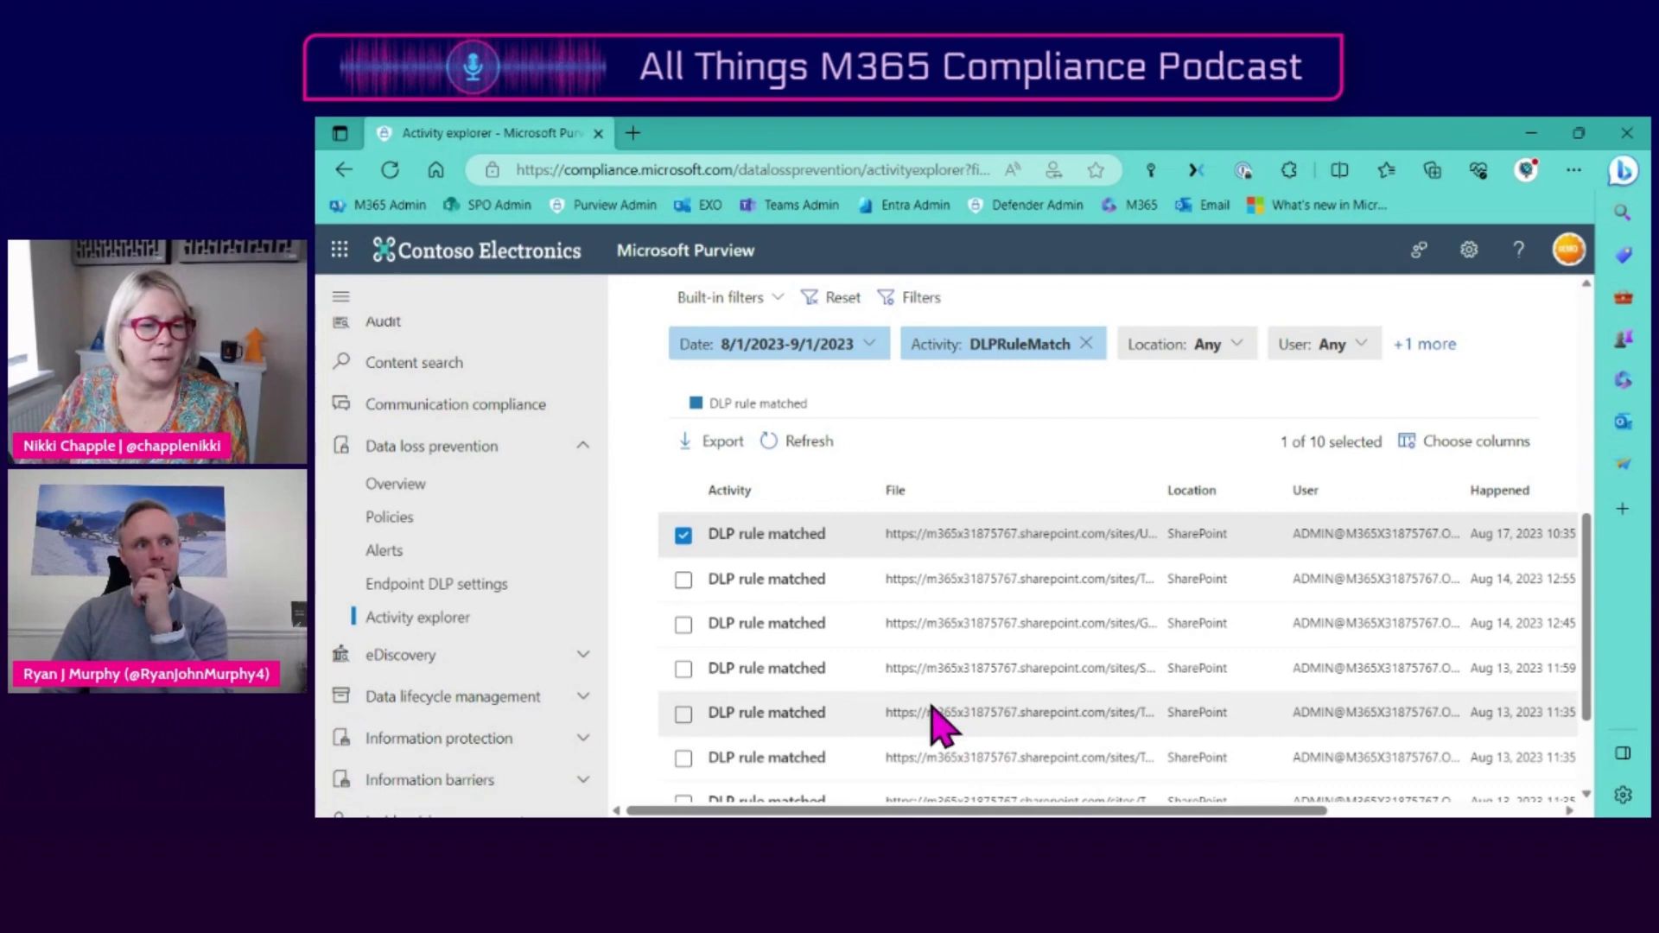
scroll(596, 692, "down", 1)
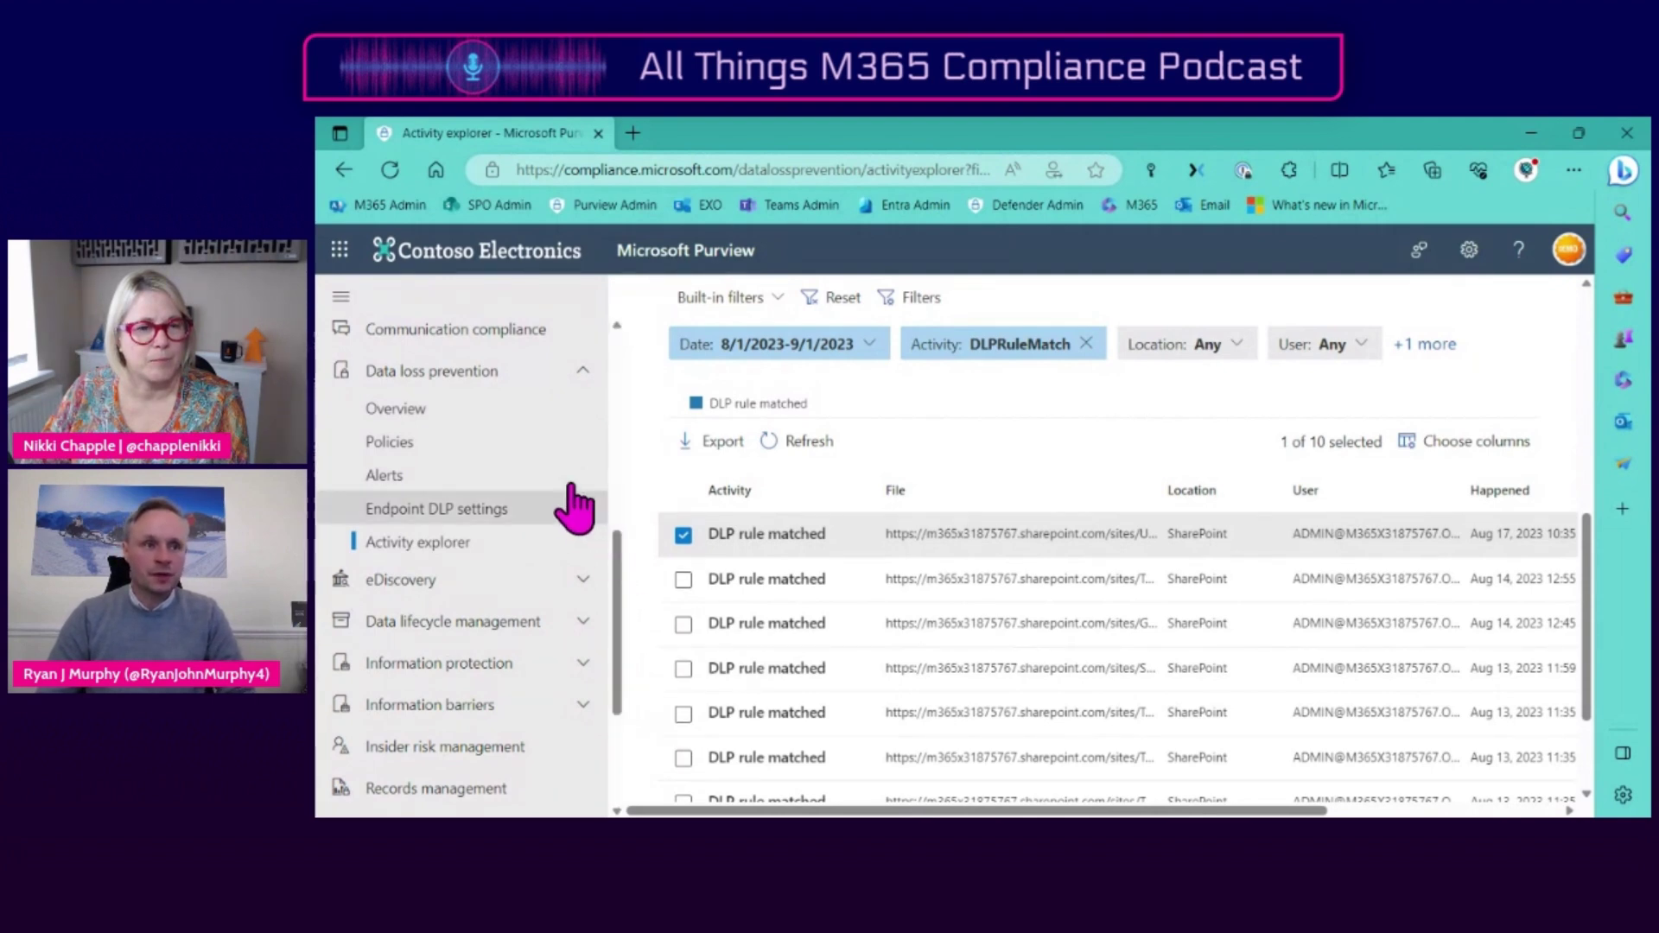
- Return to the data loss prevention overview and open the setup guide from the DLP resources
left_click(453, 433)
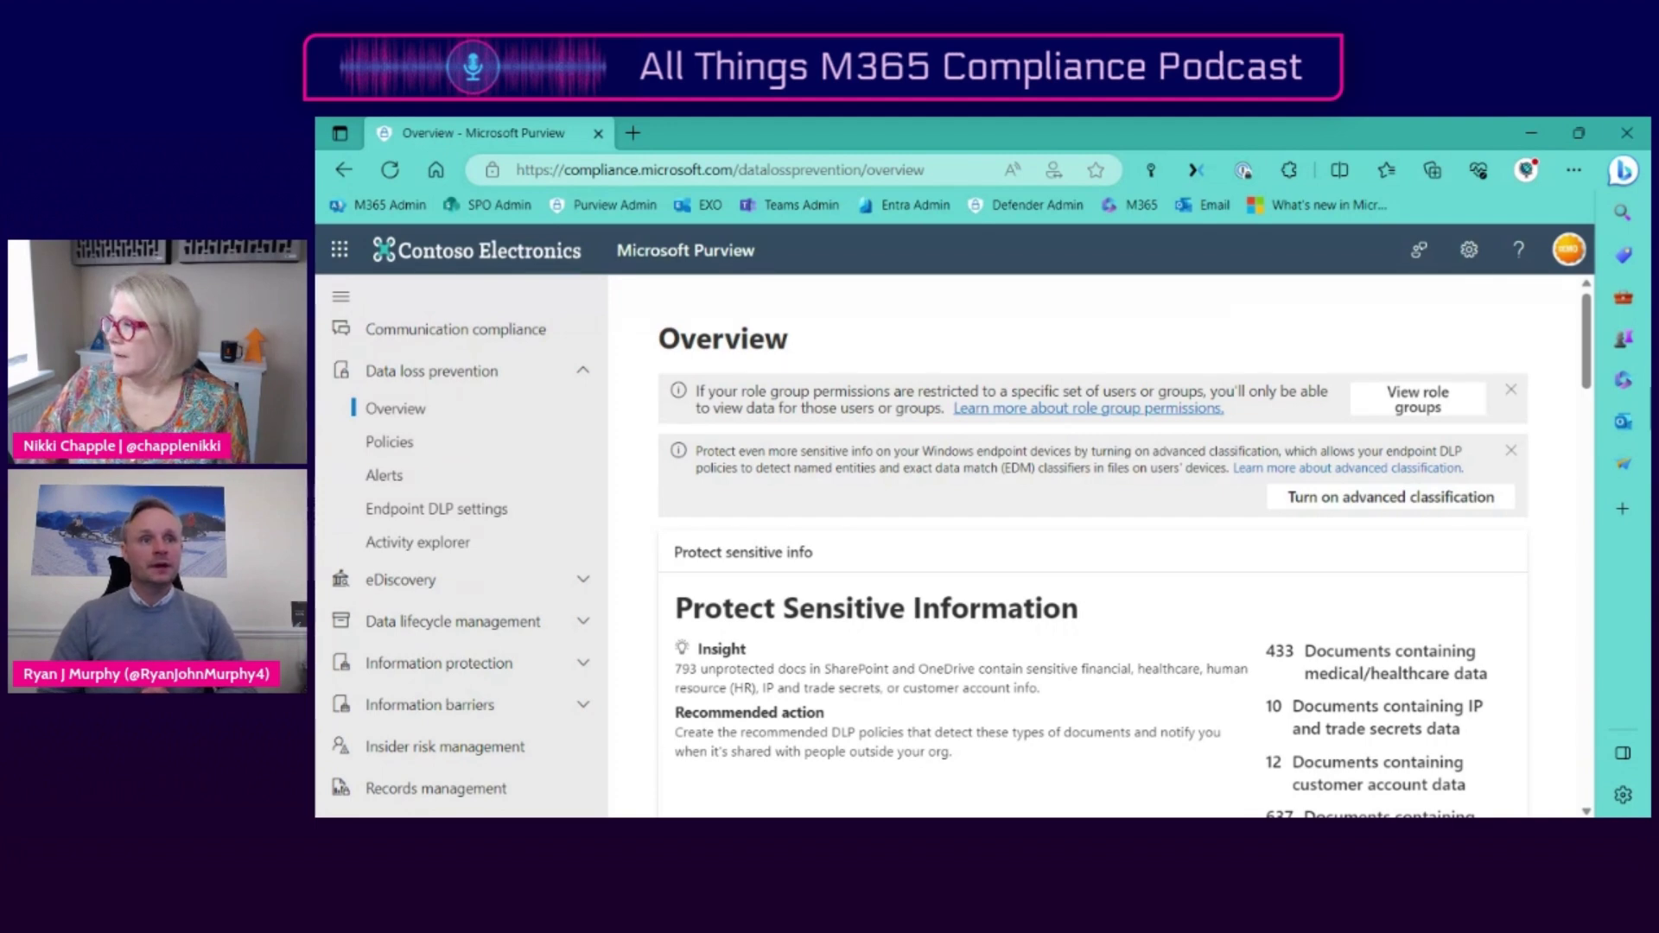
left_click_drag(1592, 320, 1587, 499)
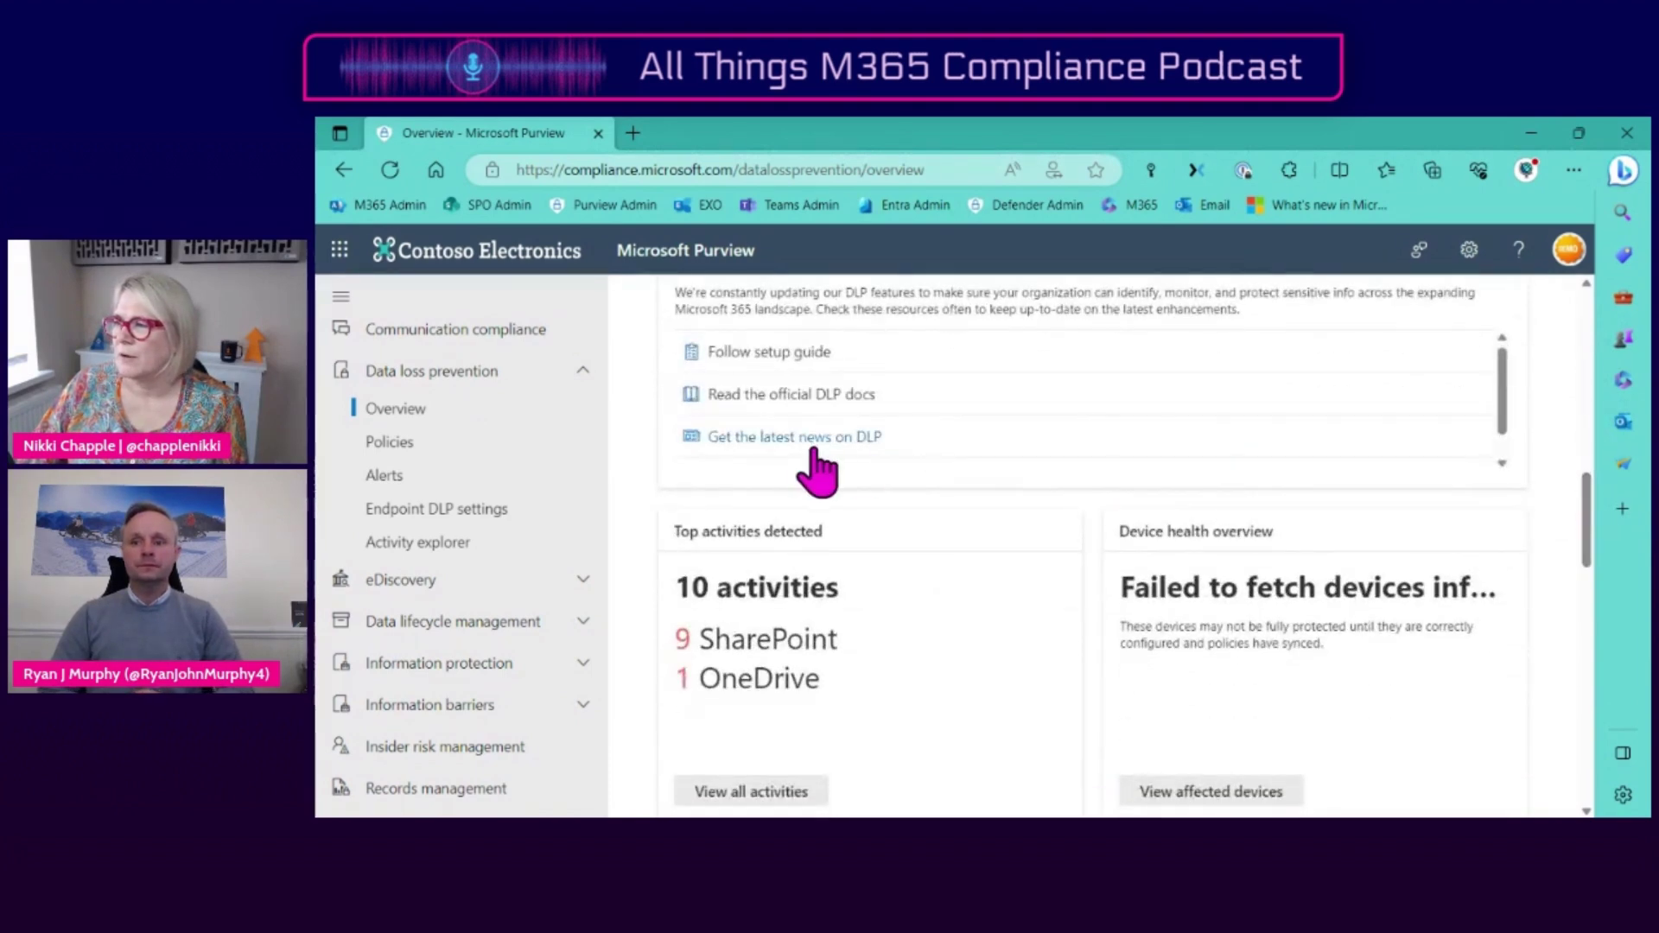
scroll(1090, 404, "up", 1)
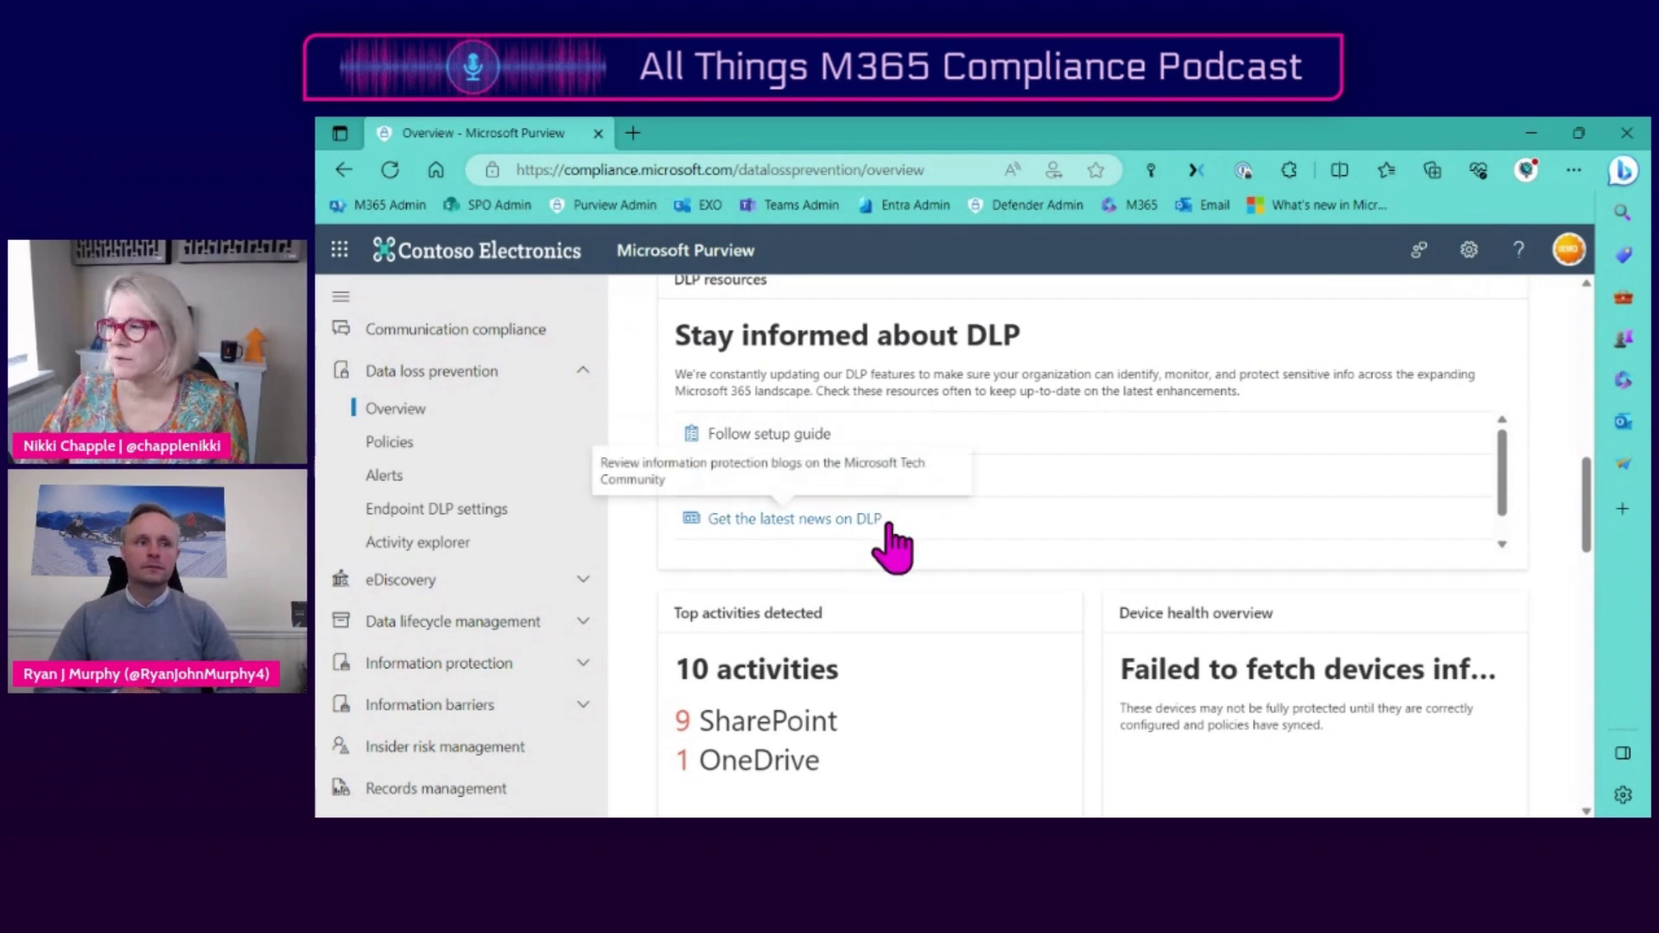
left_click(804, 435)
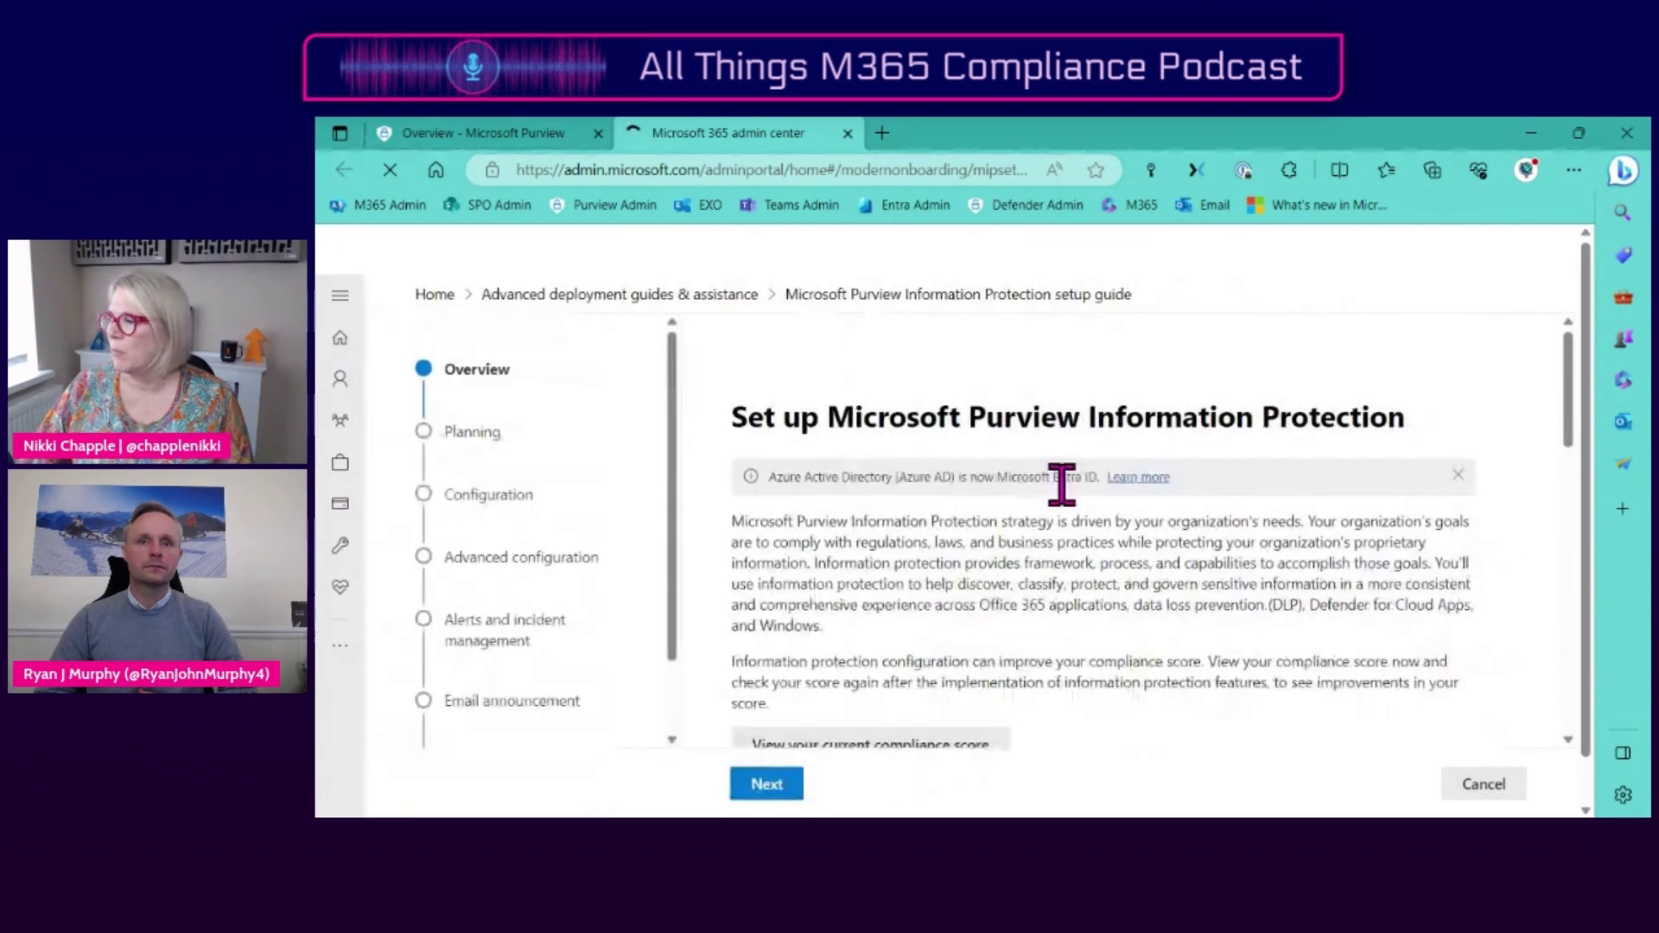
- Read through the Information Protection setup guide's overview, its list of expected tasks and its stages from Planning to Finish
scroll(1075, 550, "down", 1)
scroll(1074, 551, "down", 4)
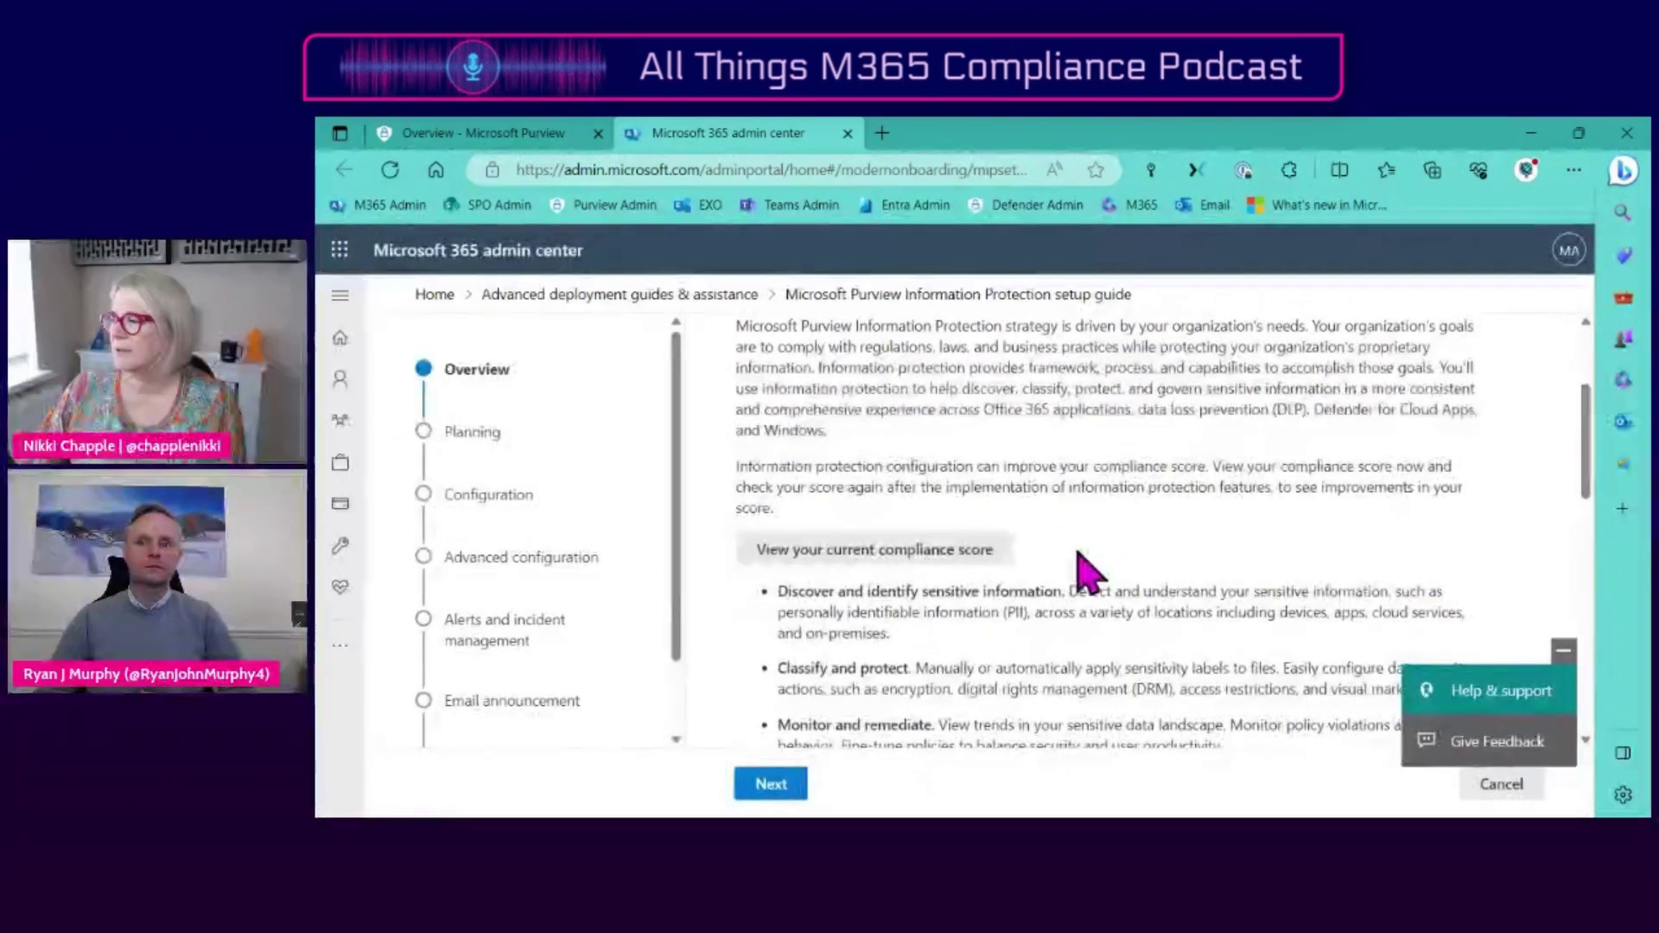
scroll(1074, 550, "down", 4)
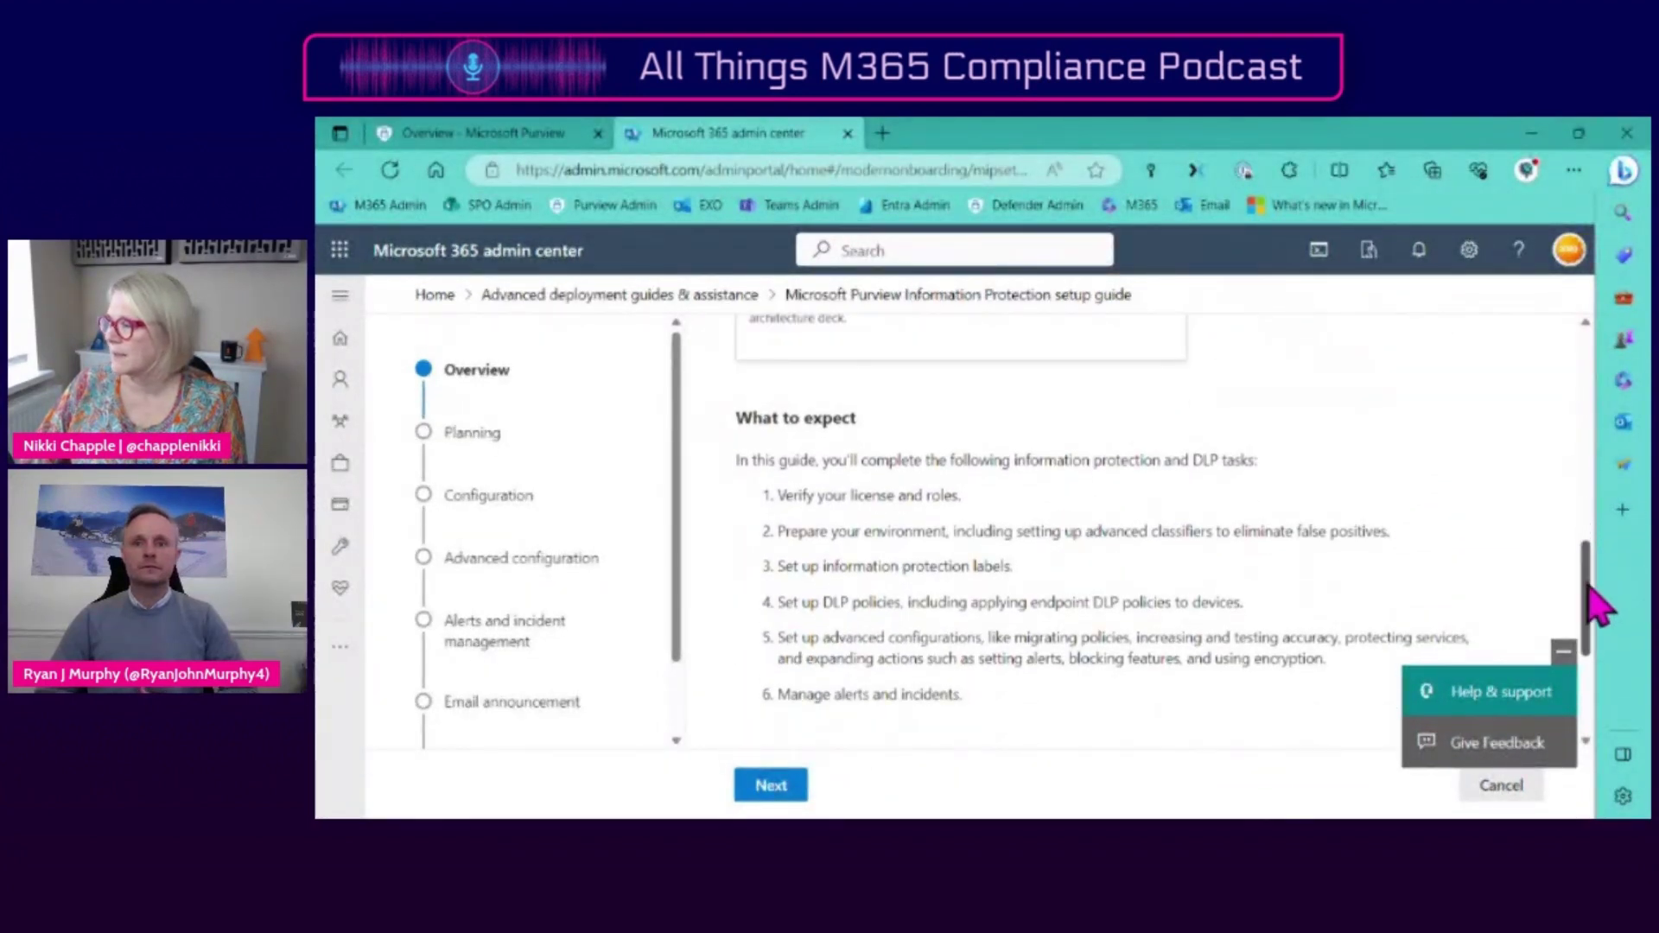
scroll(1588, 639, "down", 2)
left_click_drag(1590, 644, 1591, 372)
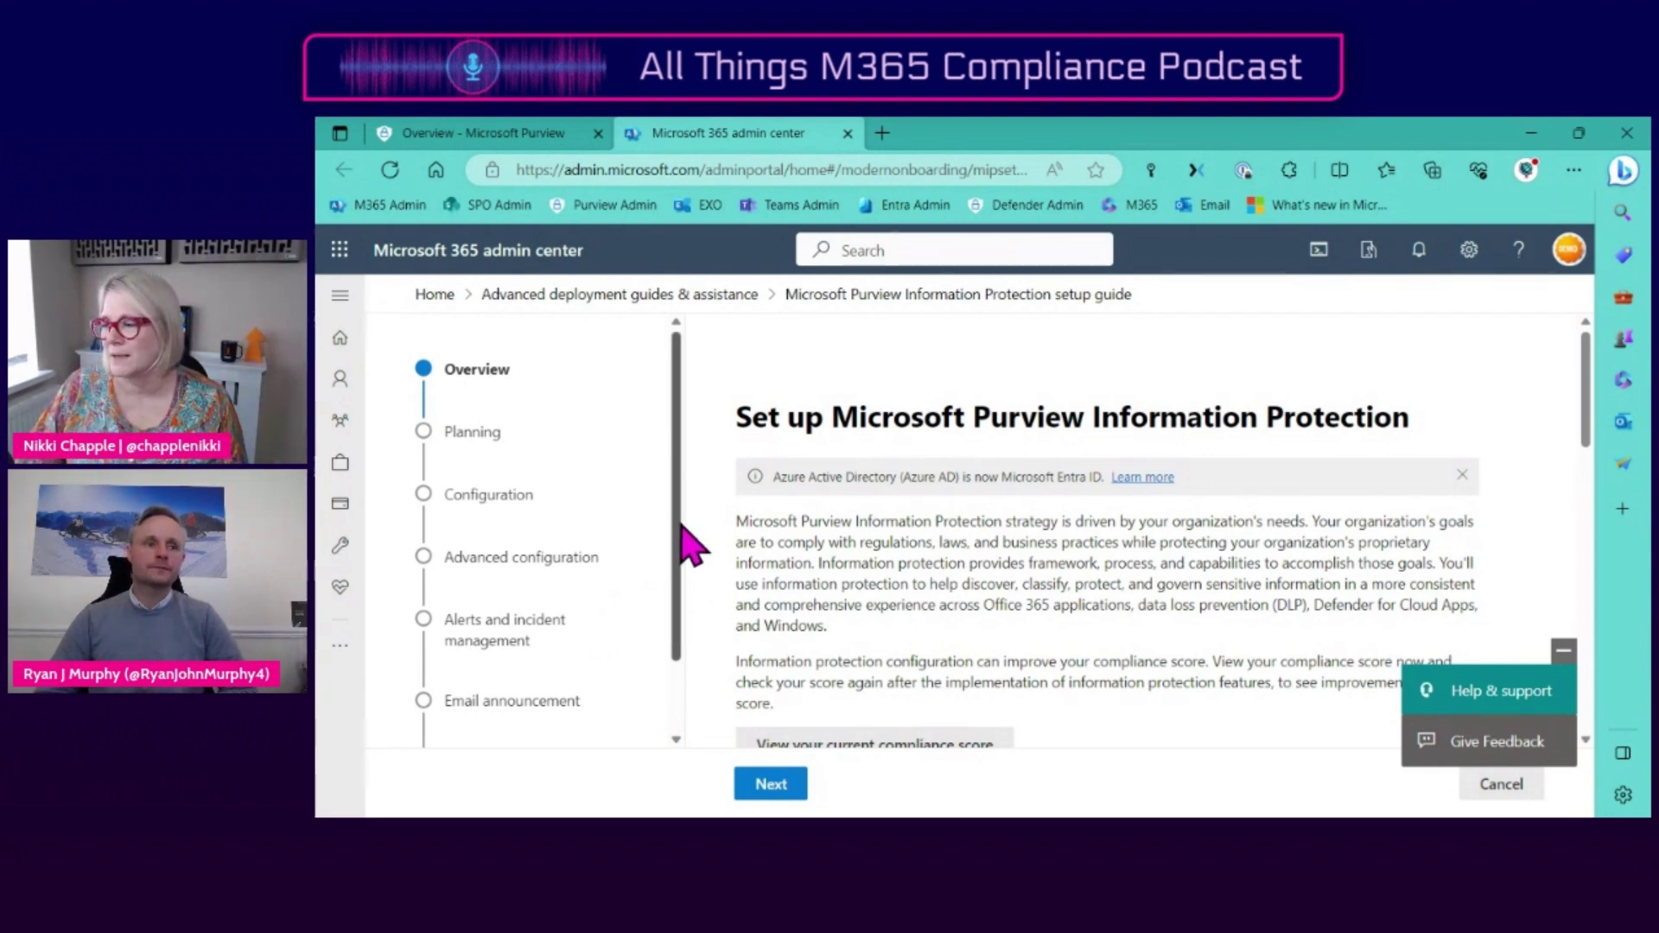
scroll(689, 548, "down", 2)
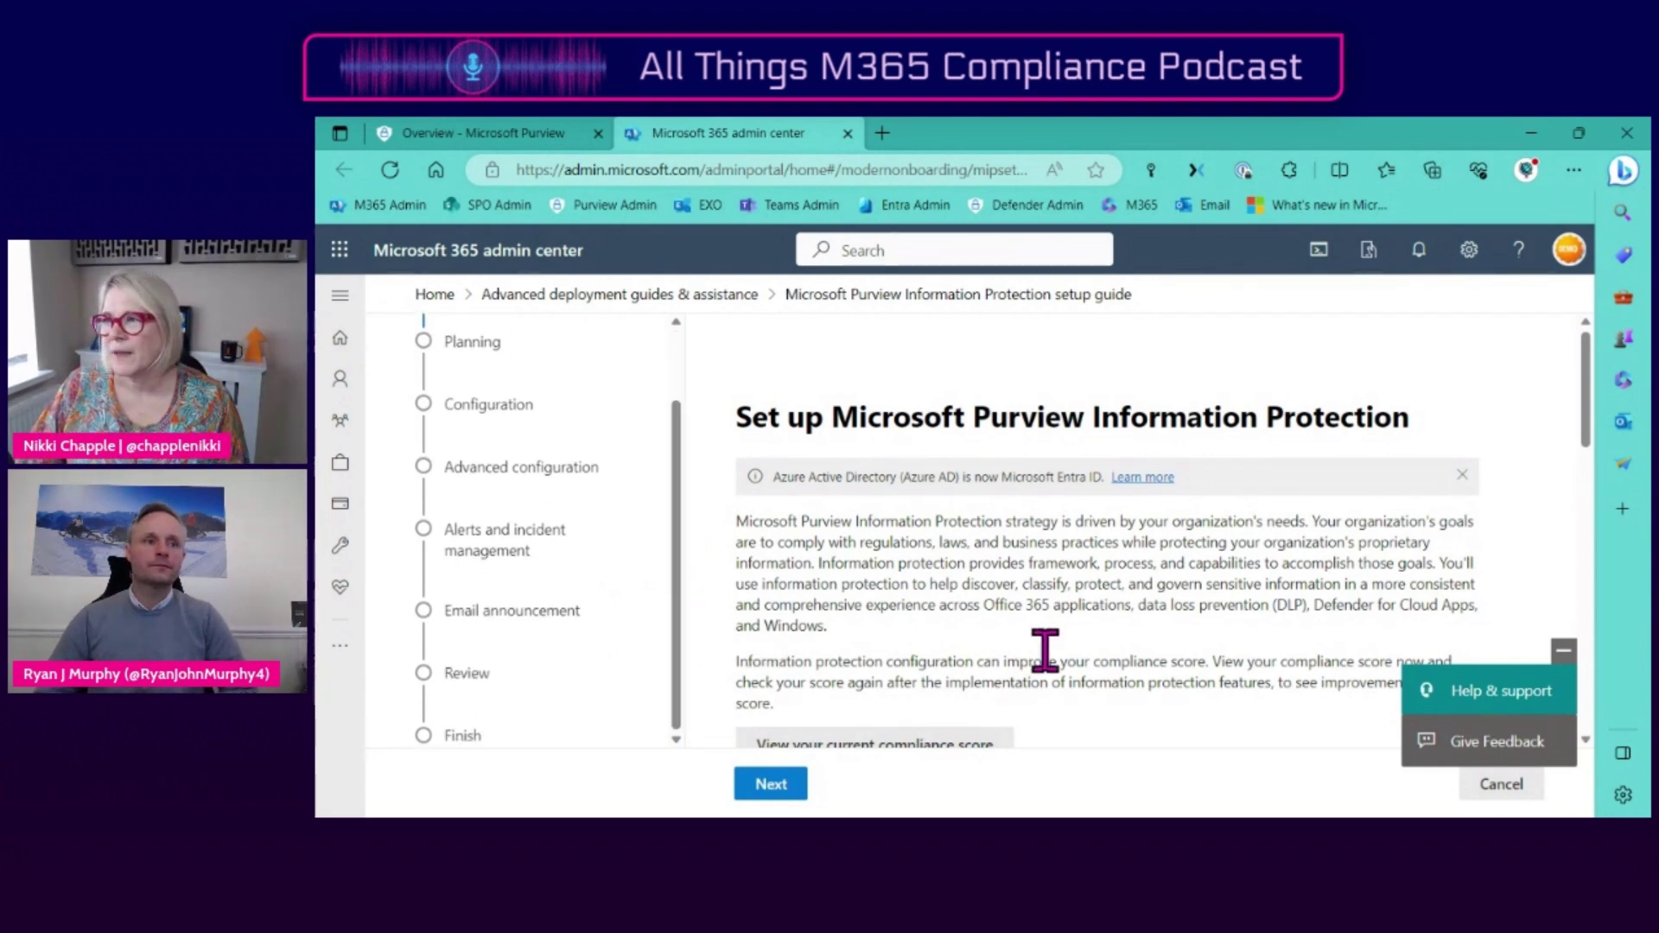
- Switch back to the DLP overview and review the remaining DLP resources and the Adaptive Protection and auto-labeling cards
left_click(484, 134)
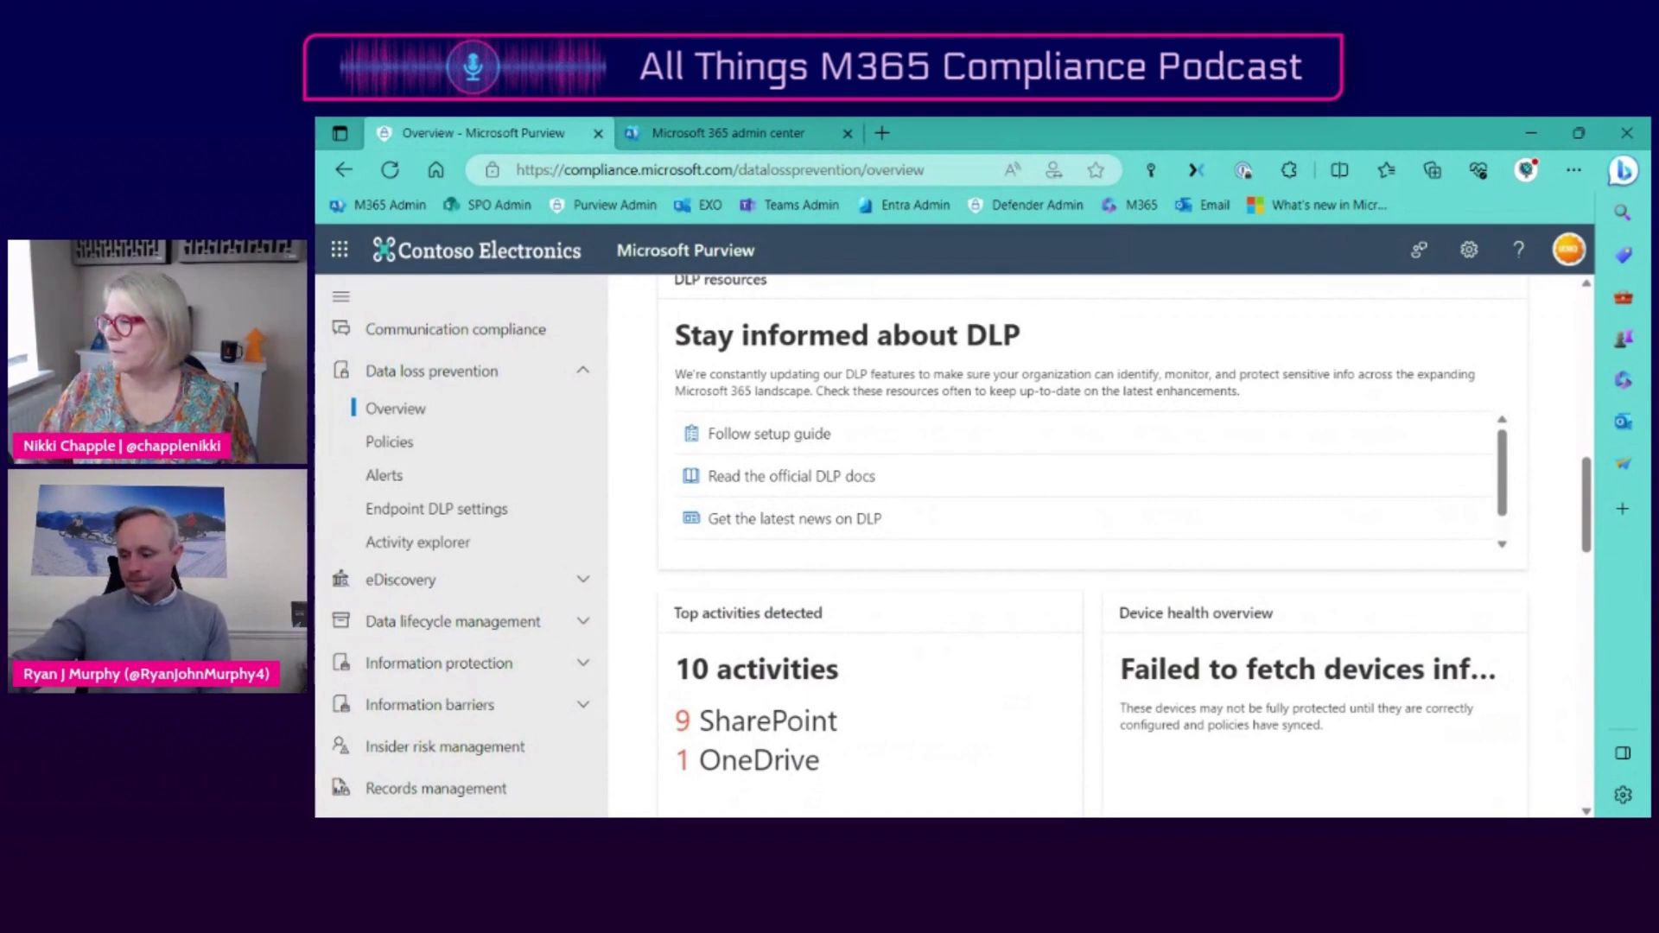
scroll(1240, 509, "down", 1)
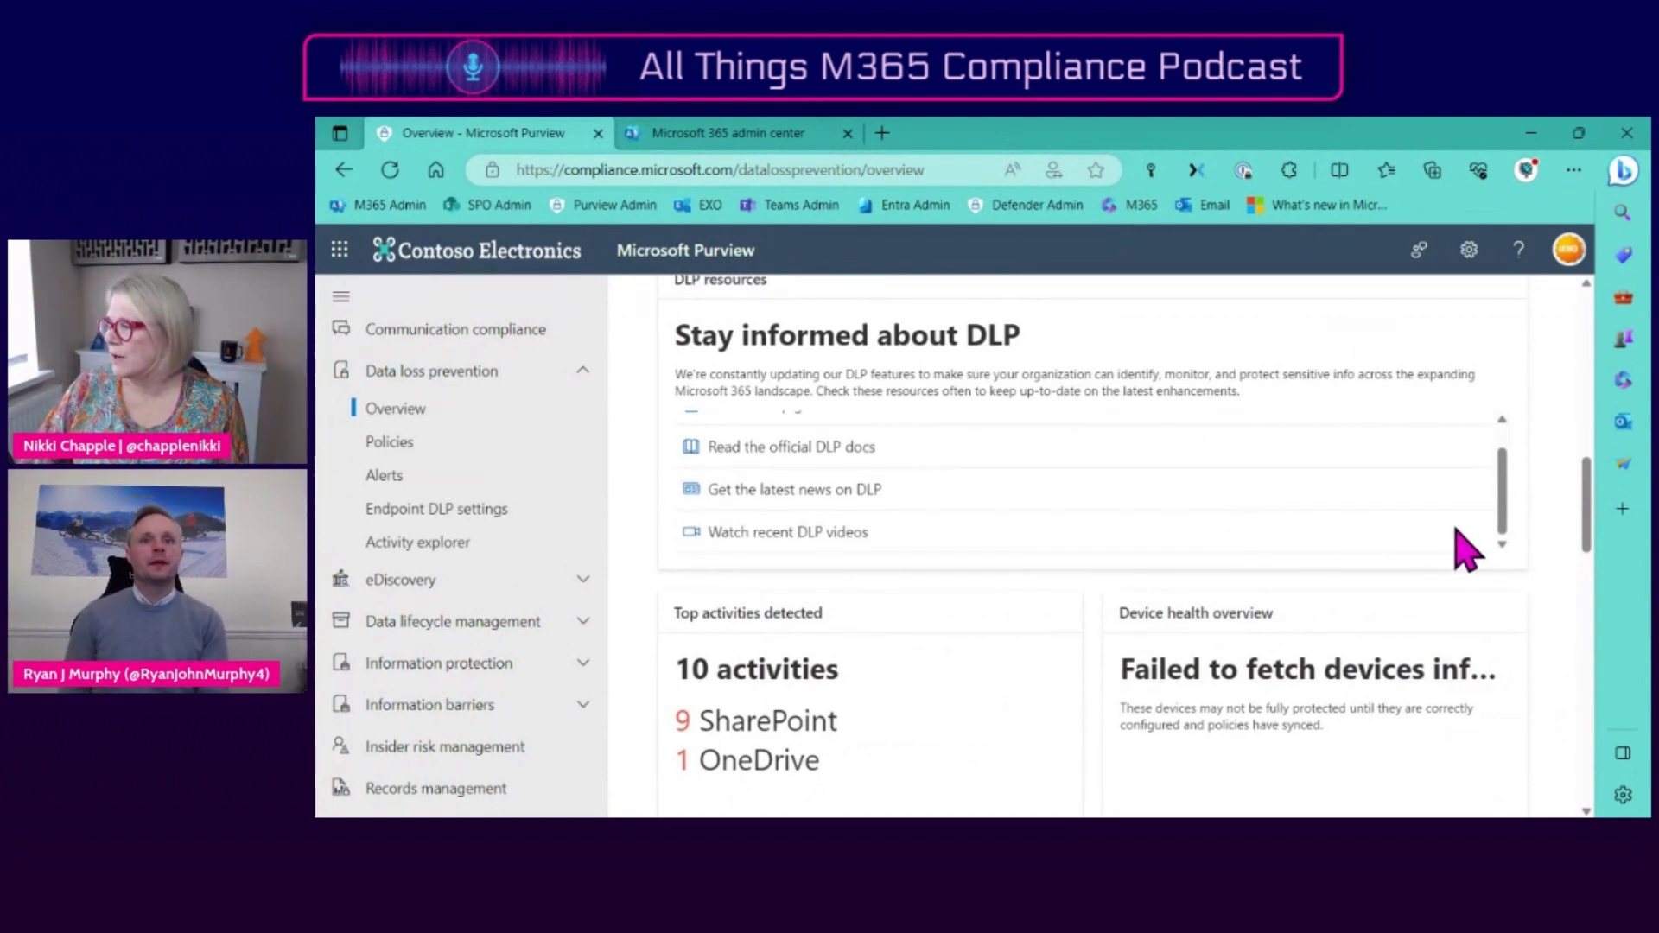
scroll(1588, 527, "down", 1)
left_click_drag(1588, 523, 1589, 634)
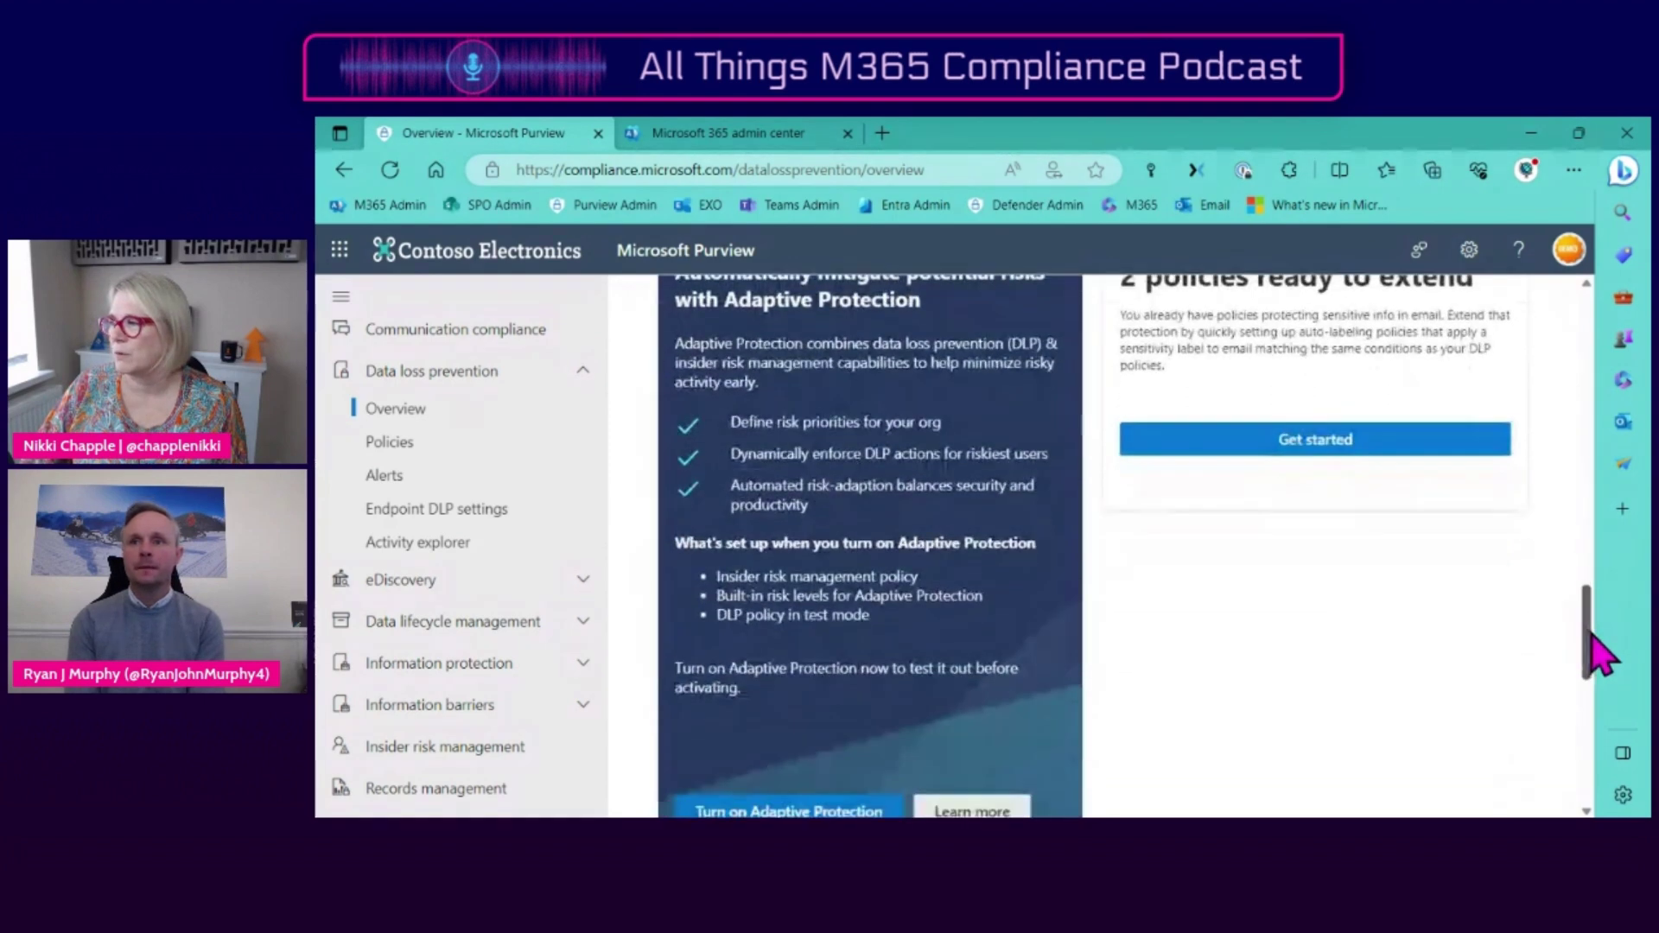
- Open the data loss prevention policies list, review the existing policies, and start creating a new policy
left_click(400, 452)
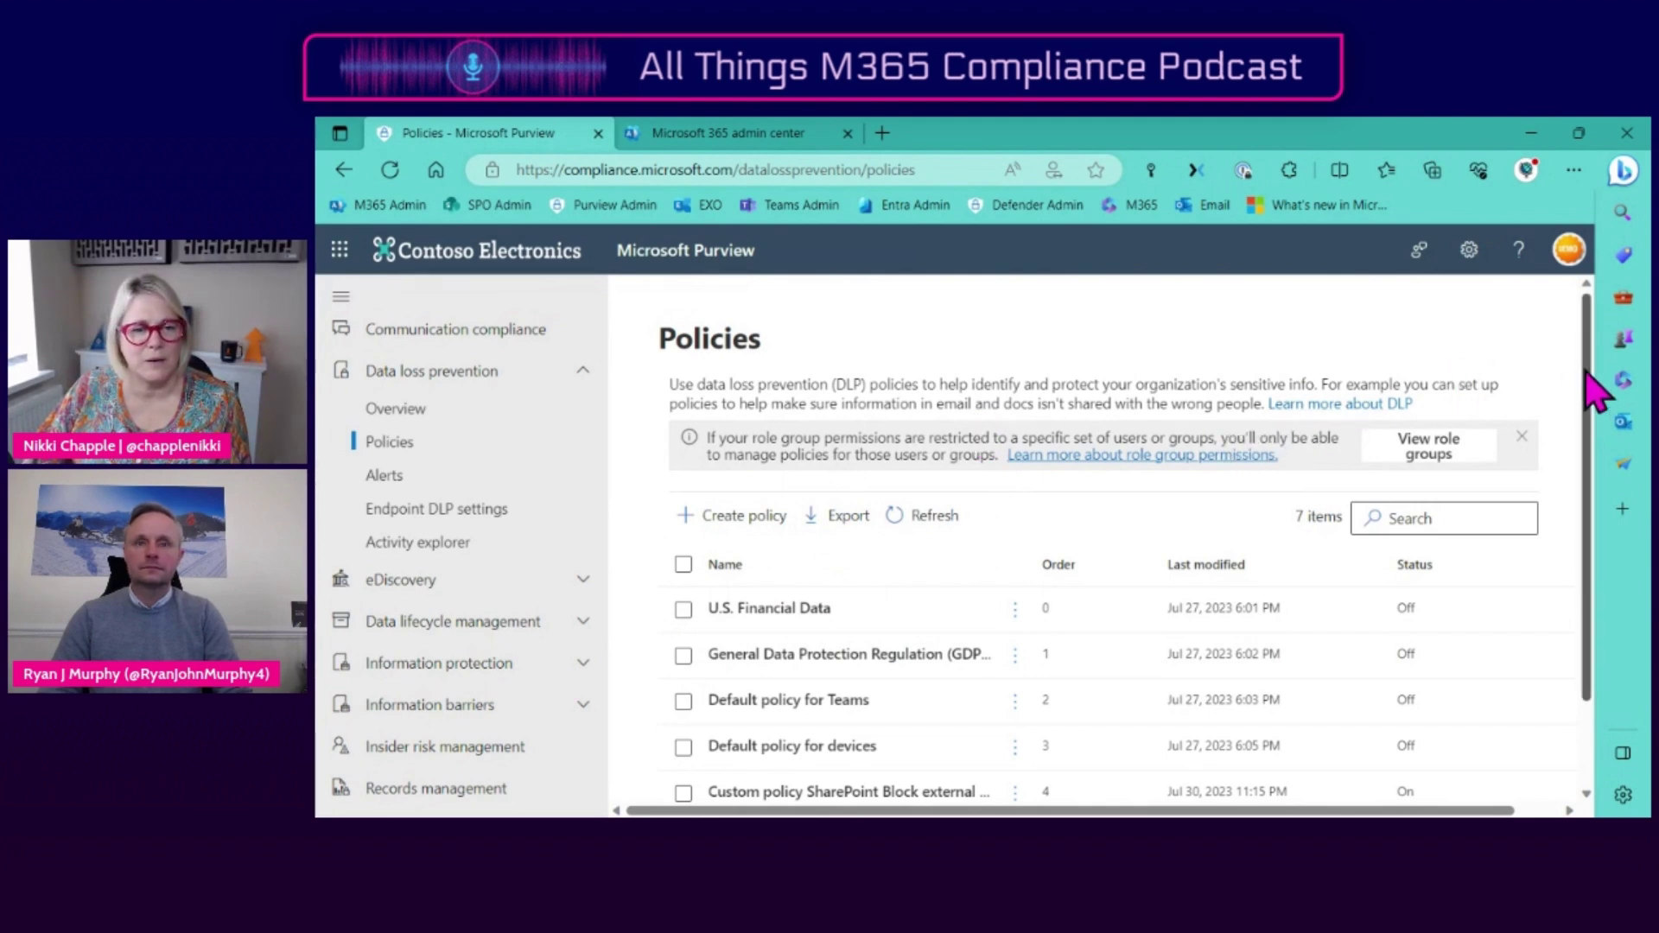
scroll(1593, 393, "down", 2)
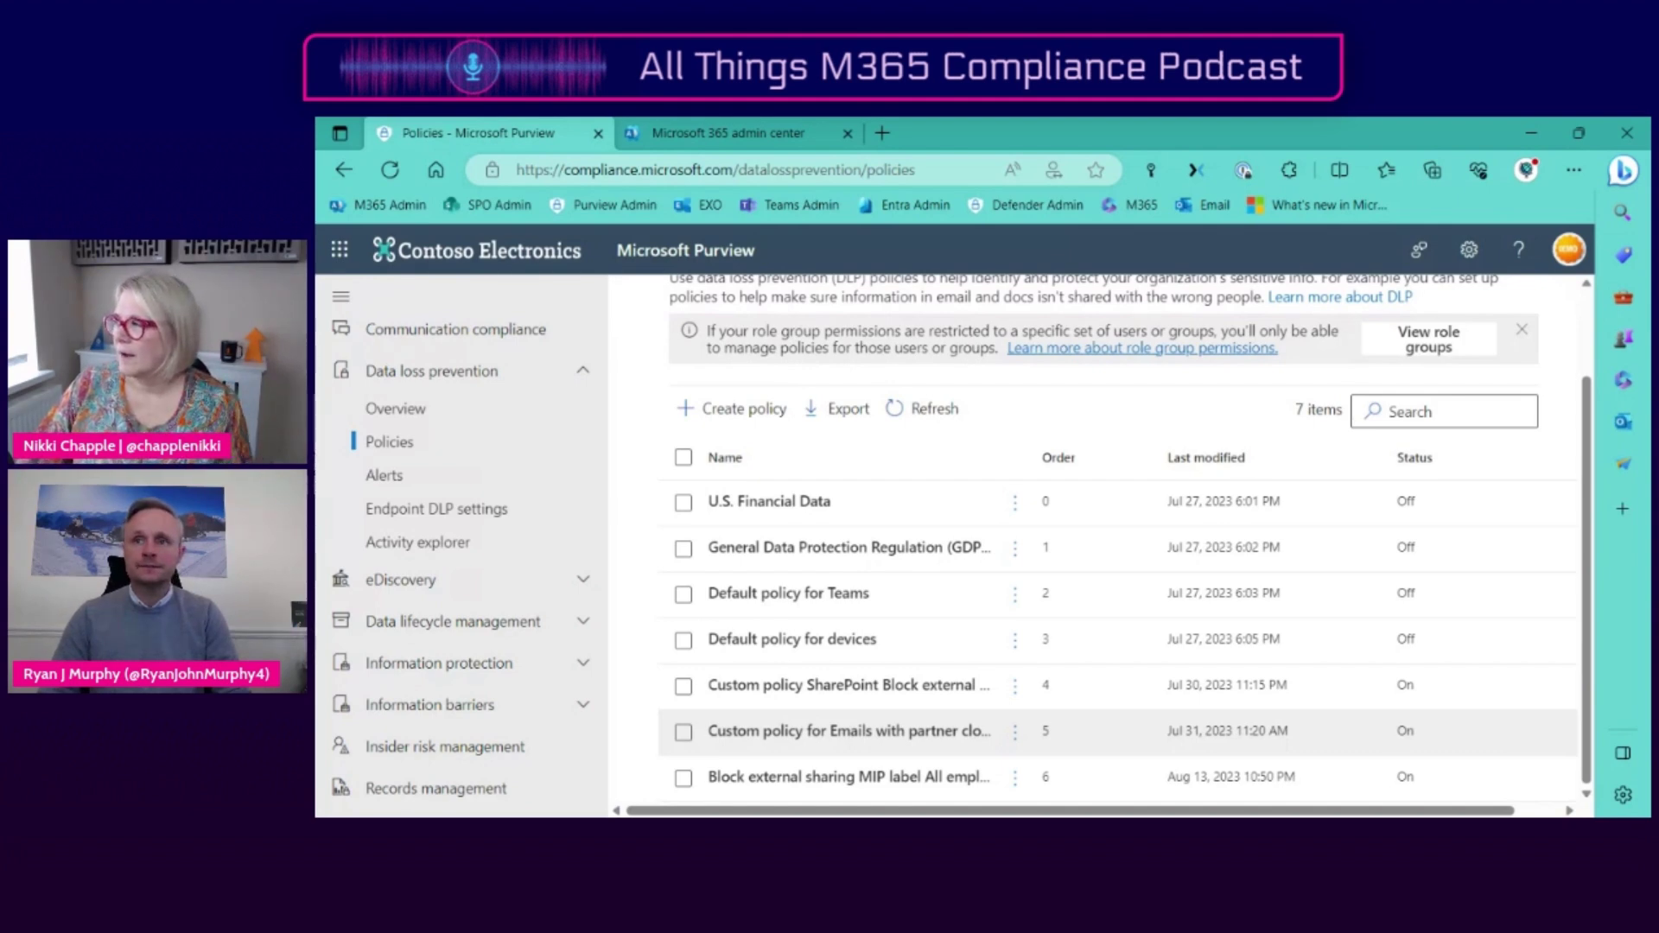
left_click(766, 411)
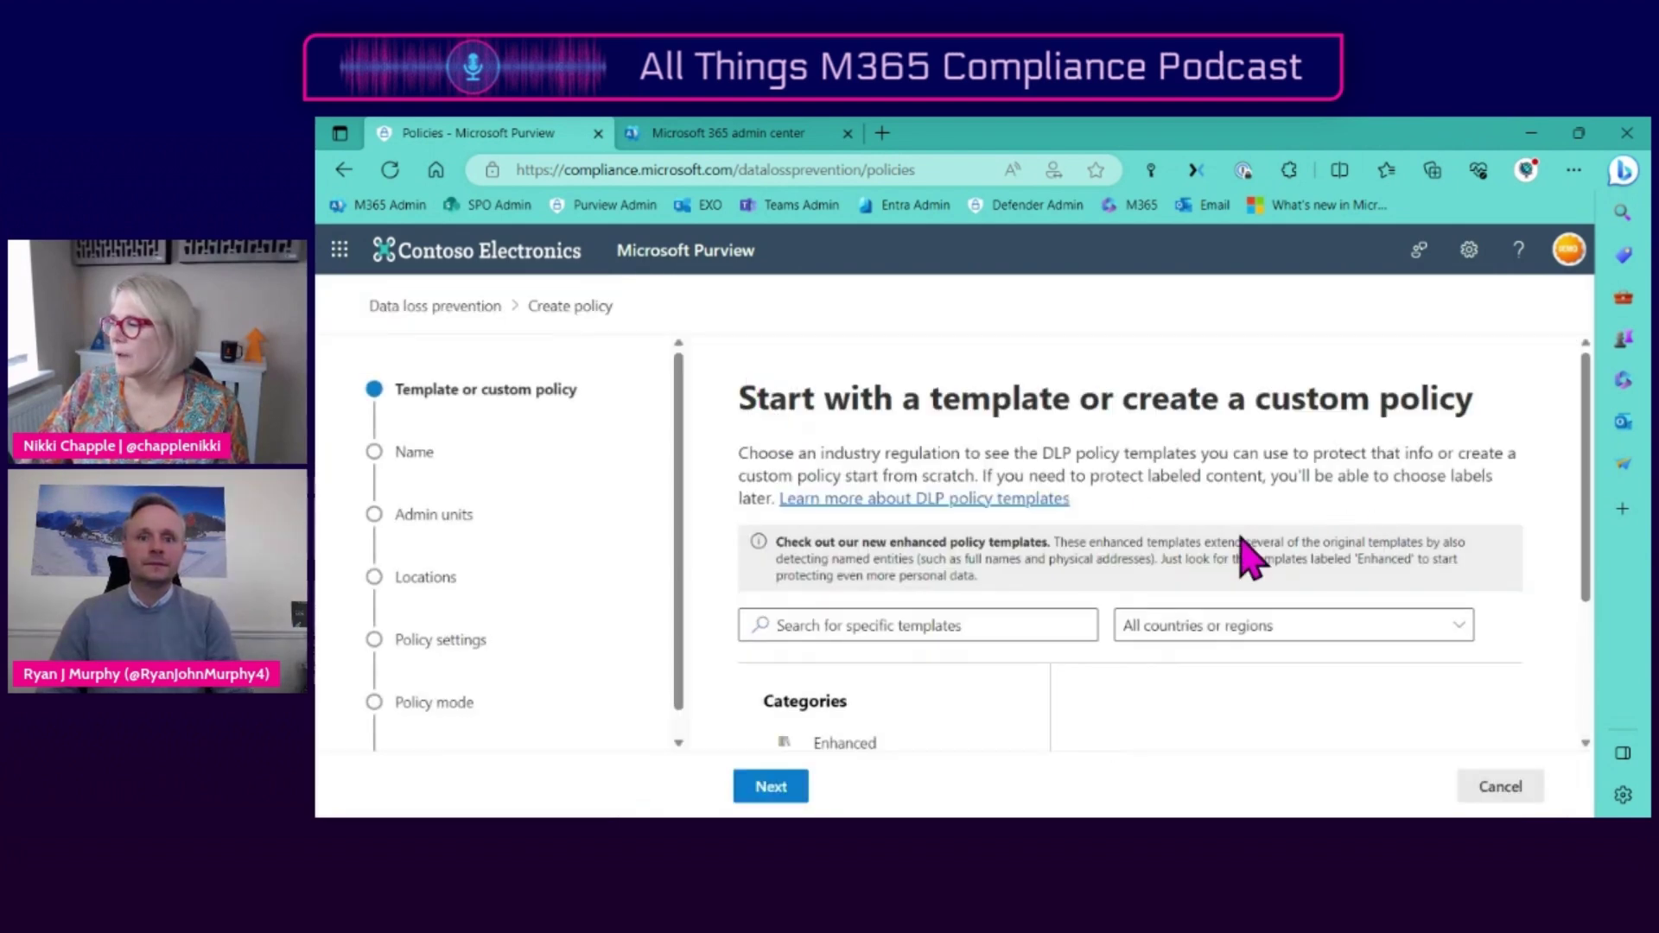
- Look over the policy template categories and select the Custom category for the new policy
scroll(1293, 510, "down", 2)
scroll(1303, 605, "down", 2)
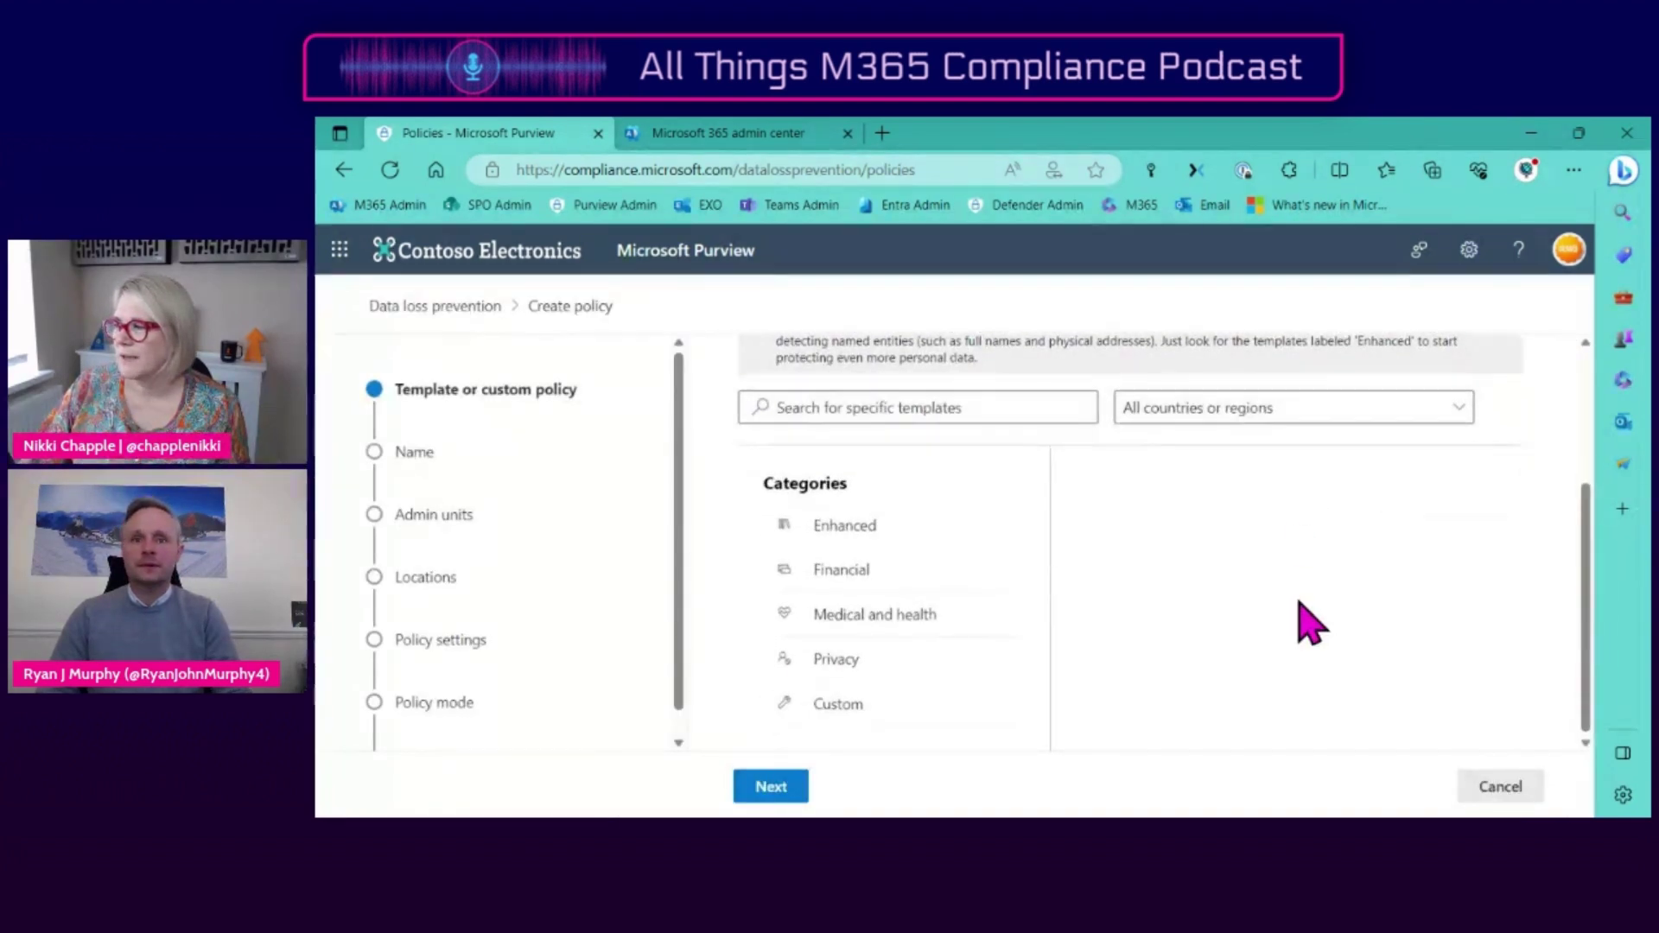
scroll(1310, 622, "up", 1)
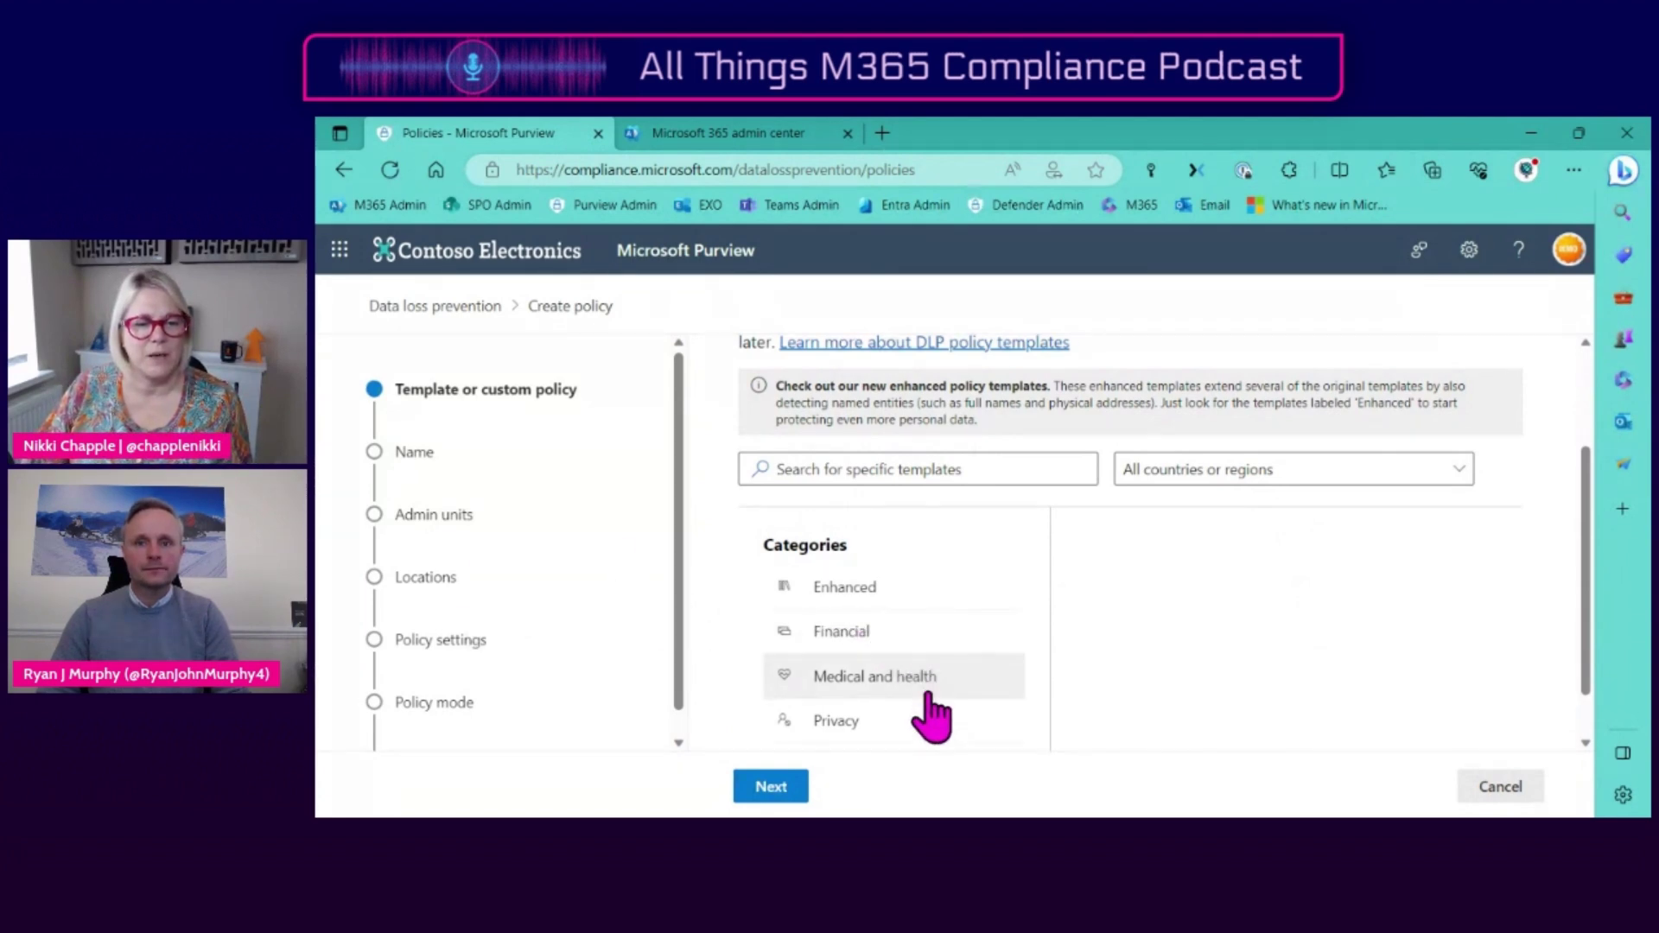
scroll(933, 708, "down", 1)
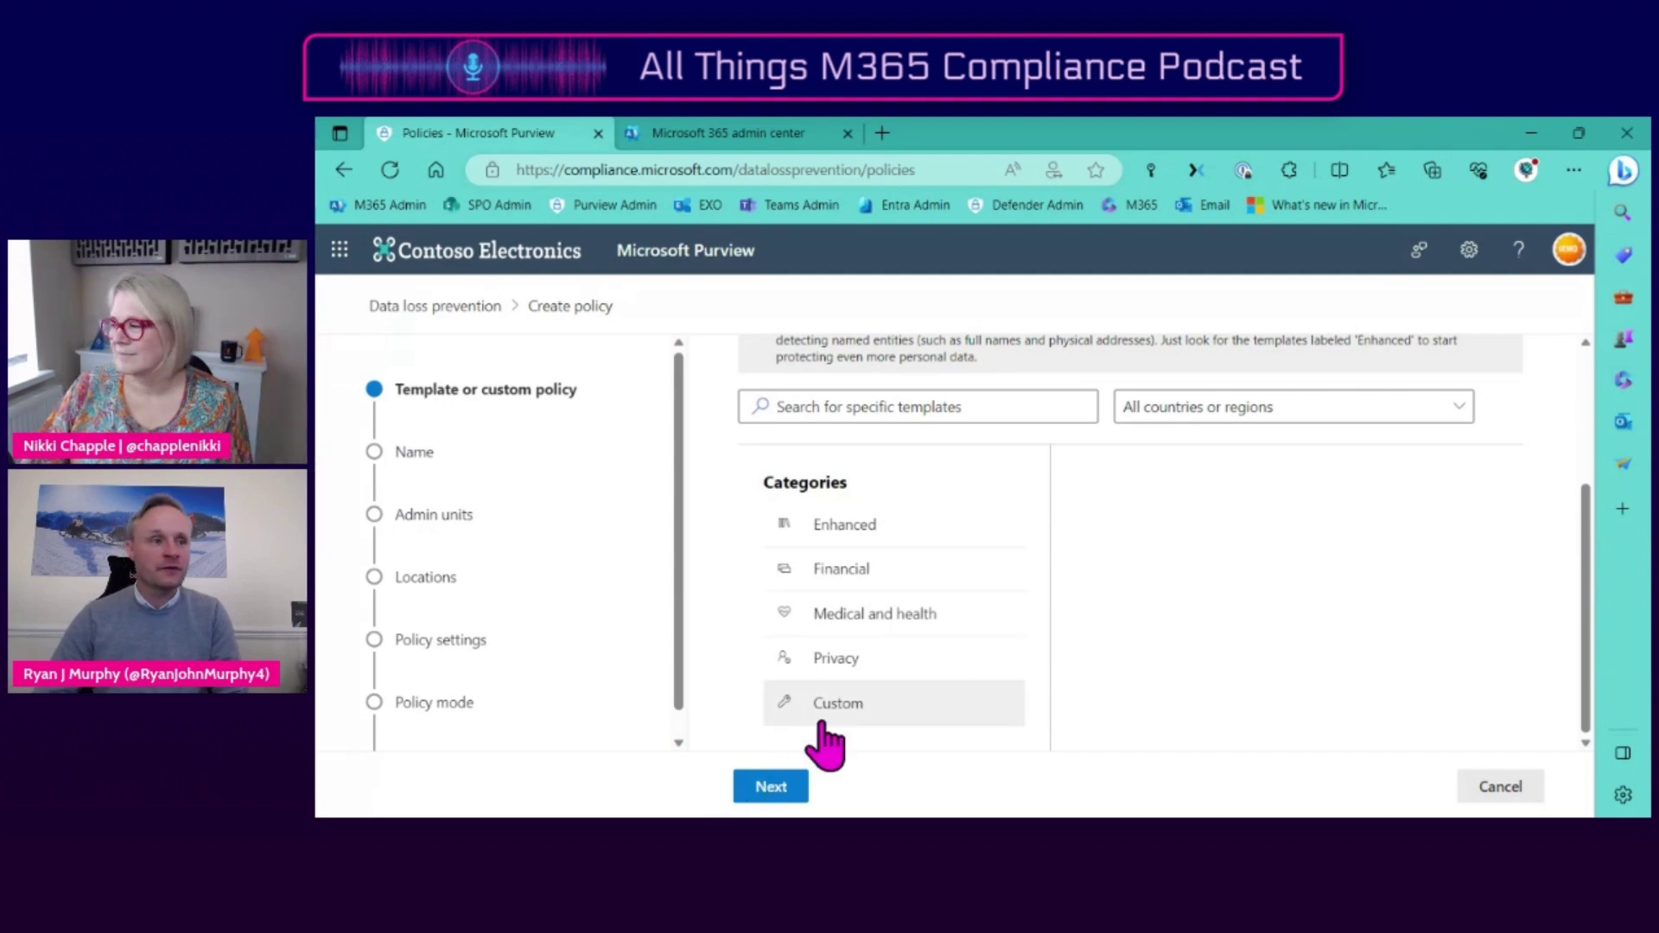
left_click(843, 702)
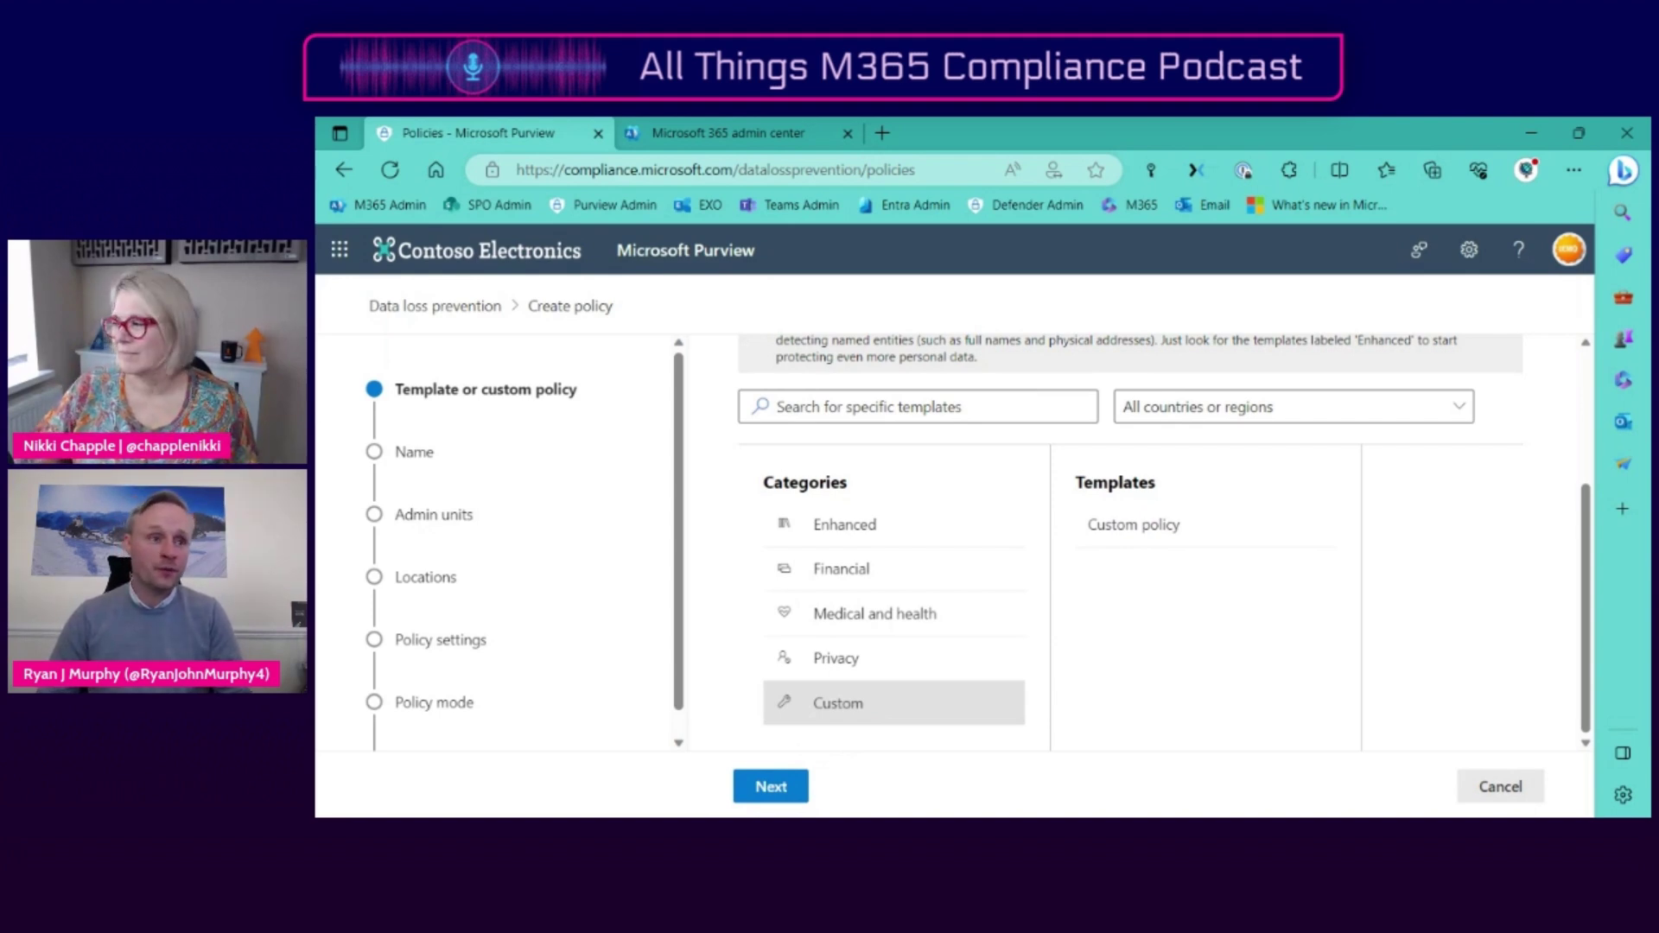
- Select the Custom policy template to view its description, and bring up the templates in the Enhanced category
left_click(1206, 532)
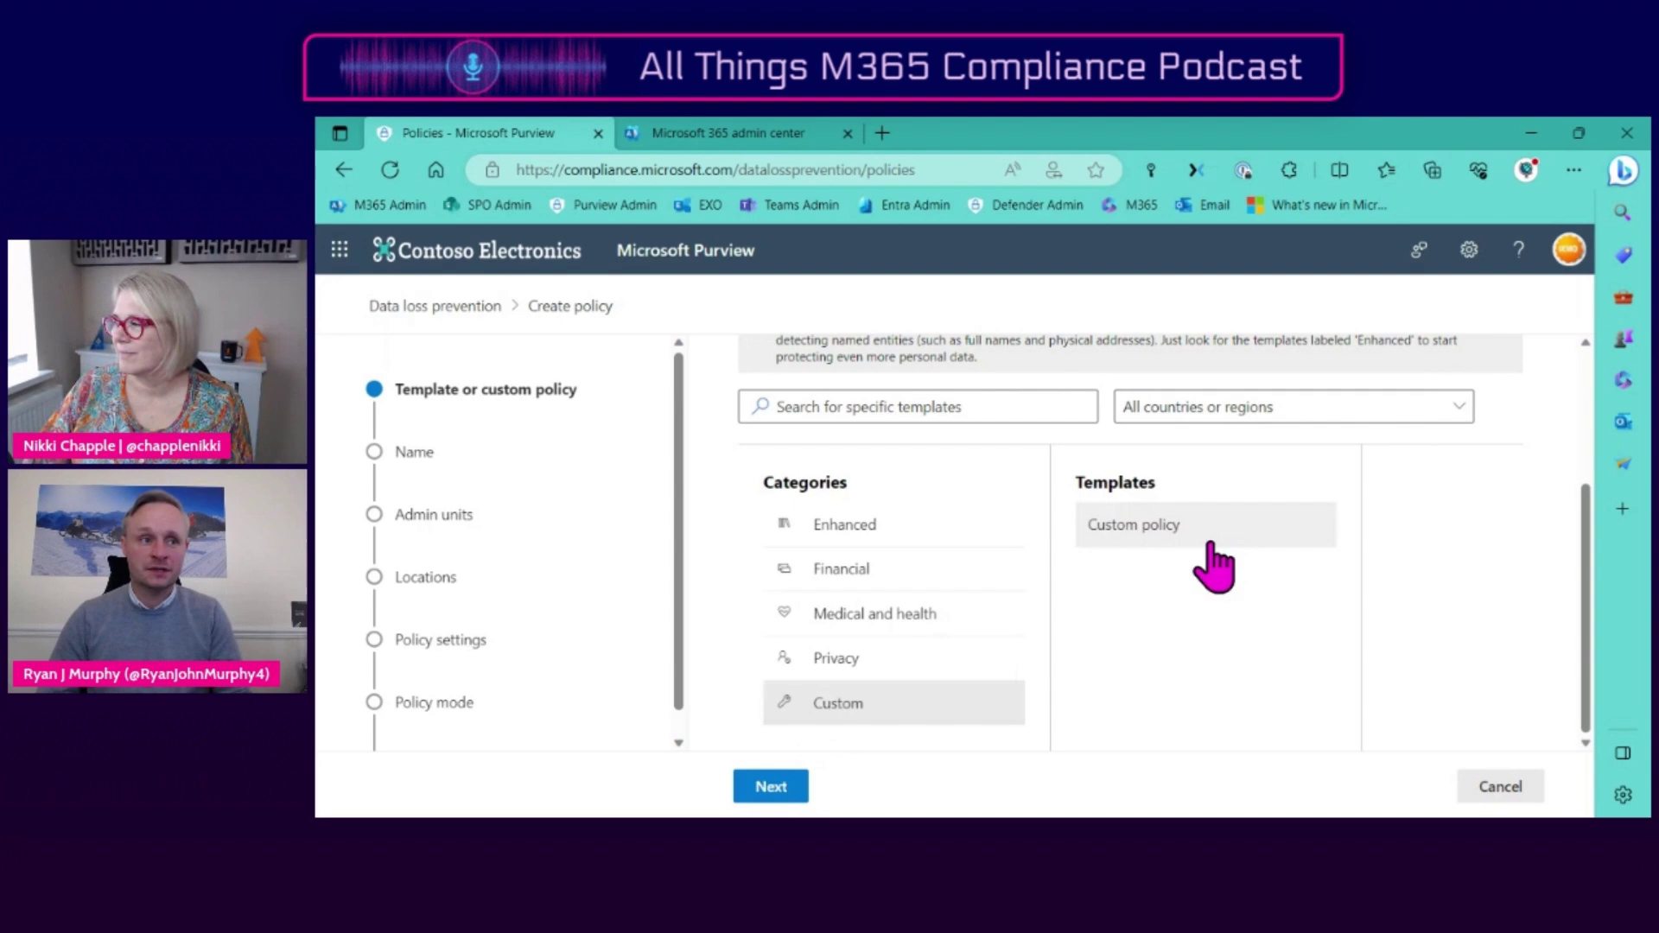
left_click(1164, 526)
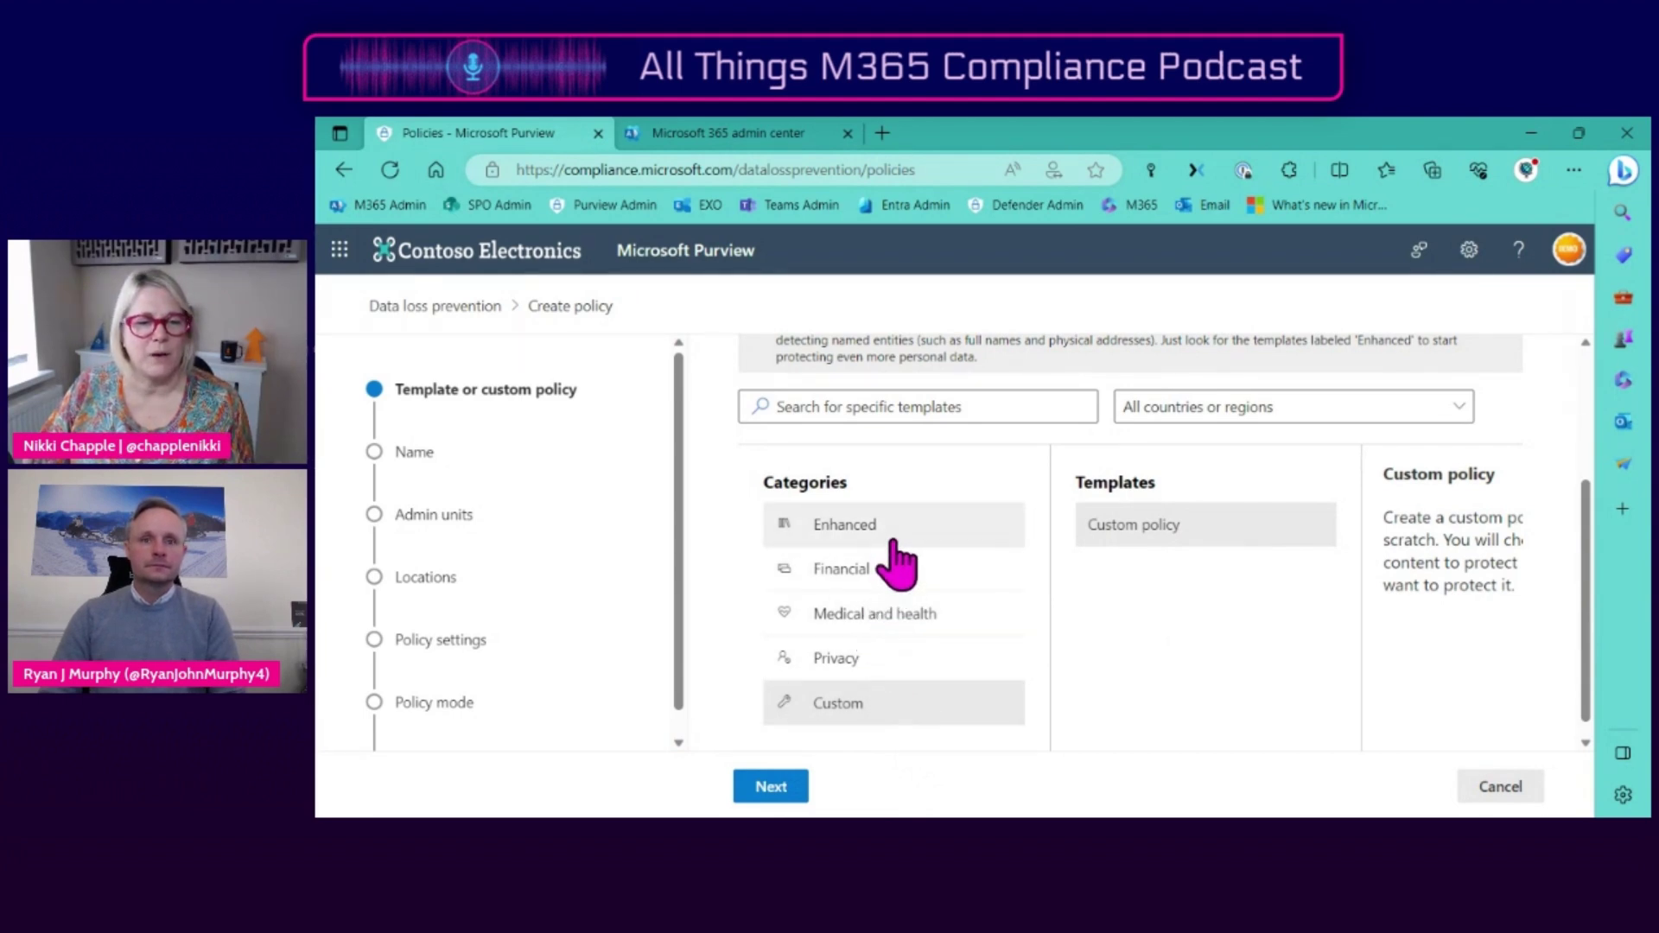
scroll(946, 635, "up", 1)
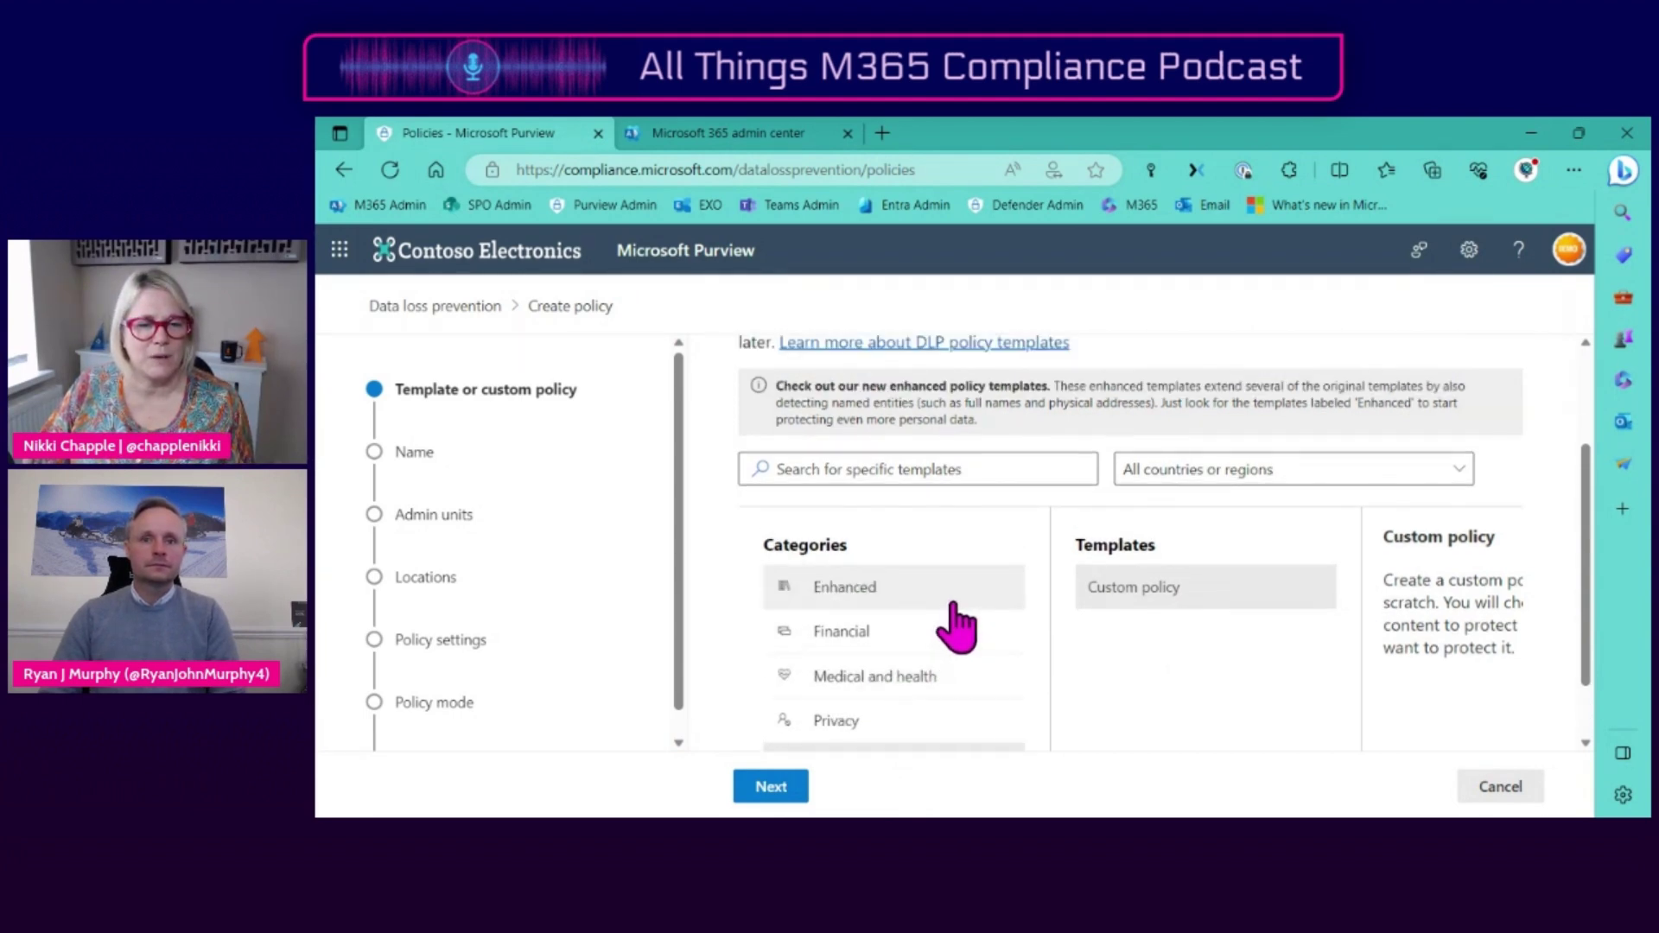
left_click(936, 605)
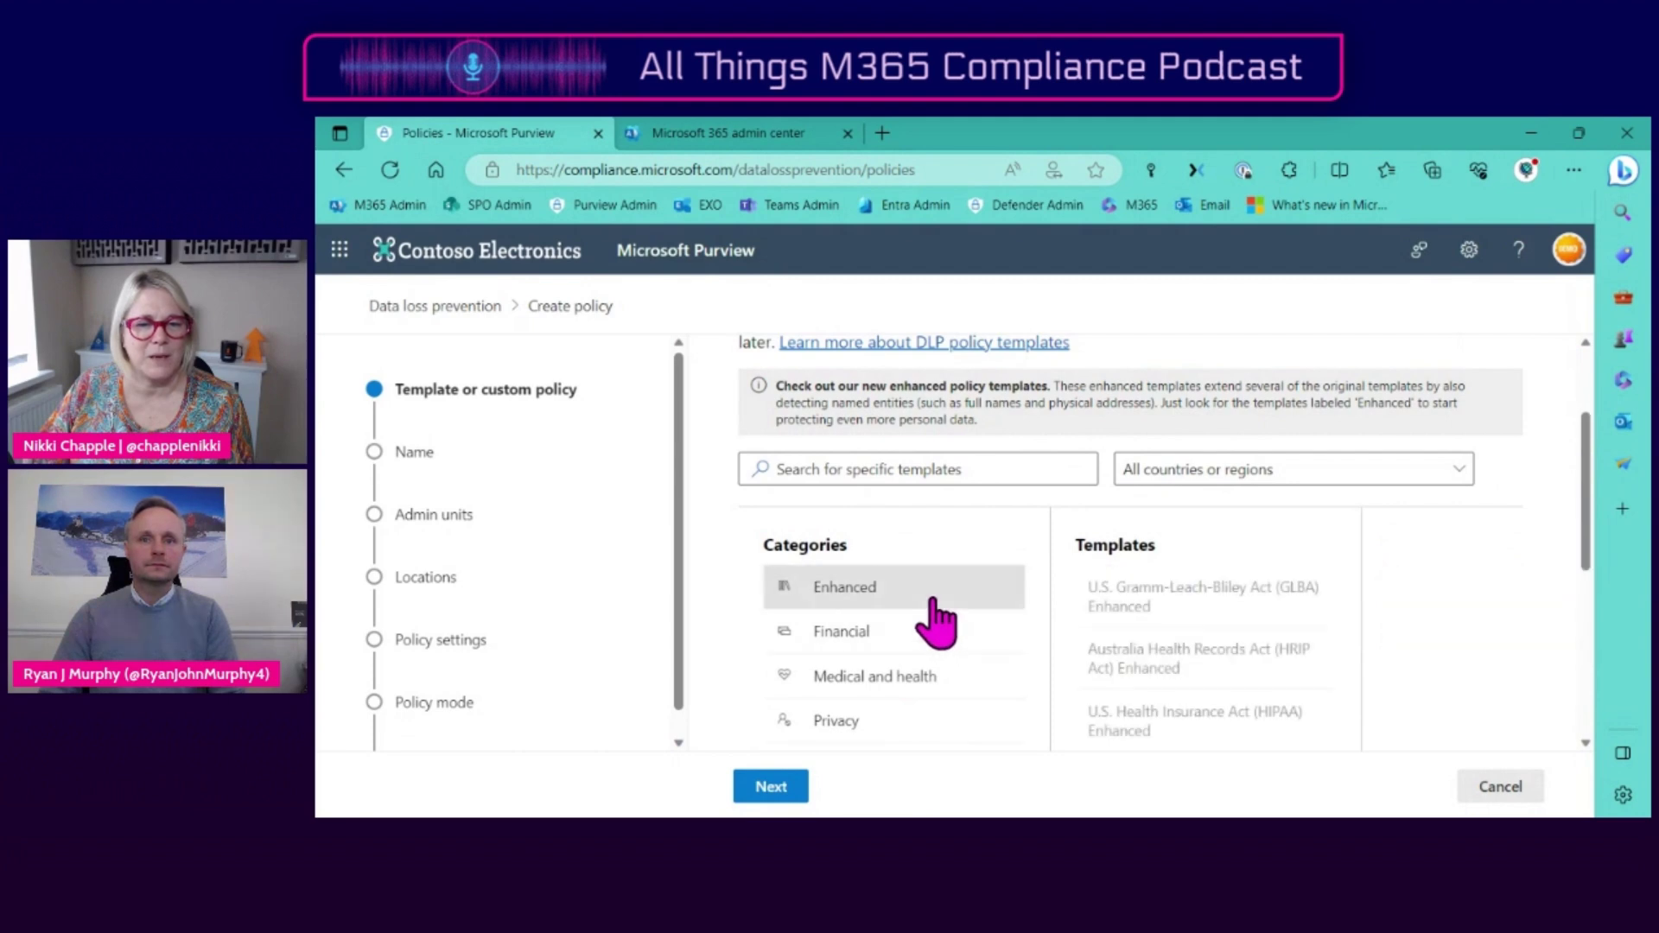
- Filter the policy templates to the United Kingdom and look over the templates in the Financial category
left_click(1272, 476)
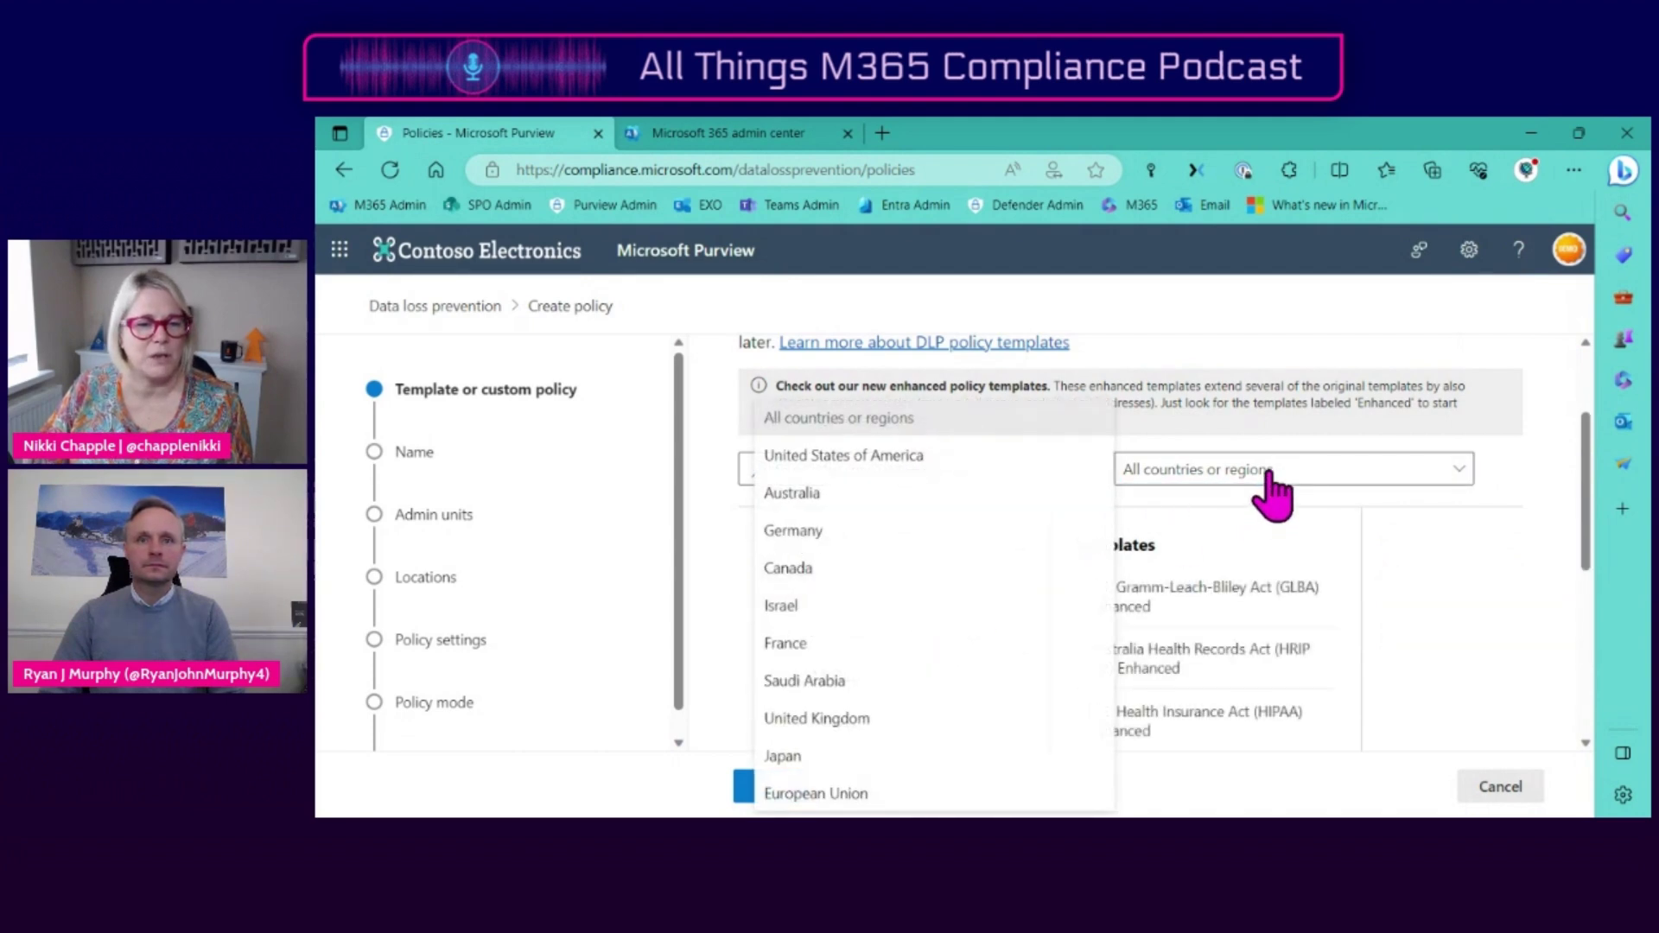
left_click(907, 718)
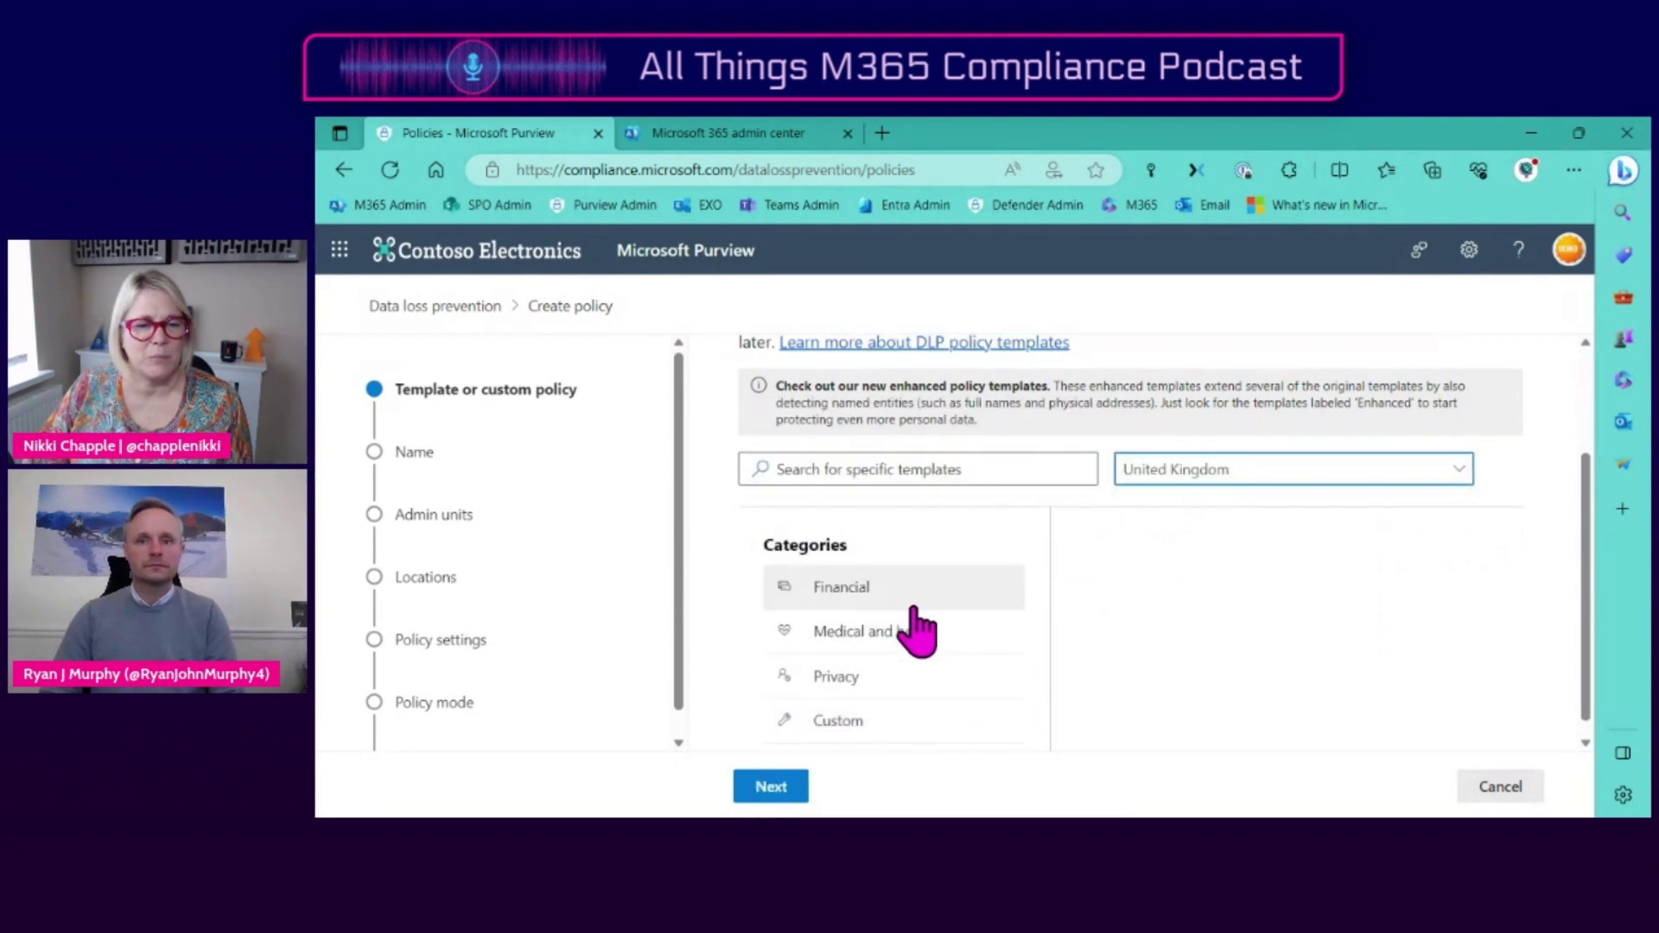
scroll(919, 640, "up", 1)
scroll(919, 640, "down", 1)
left_click(916, 595)
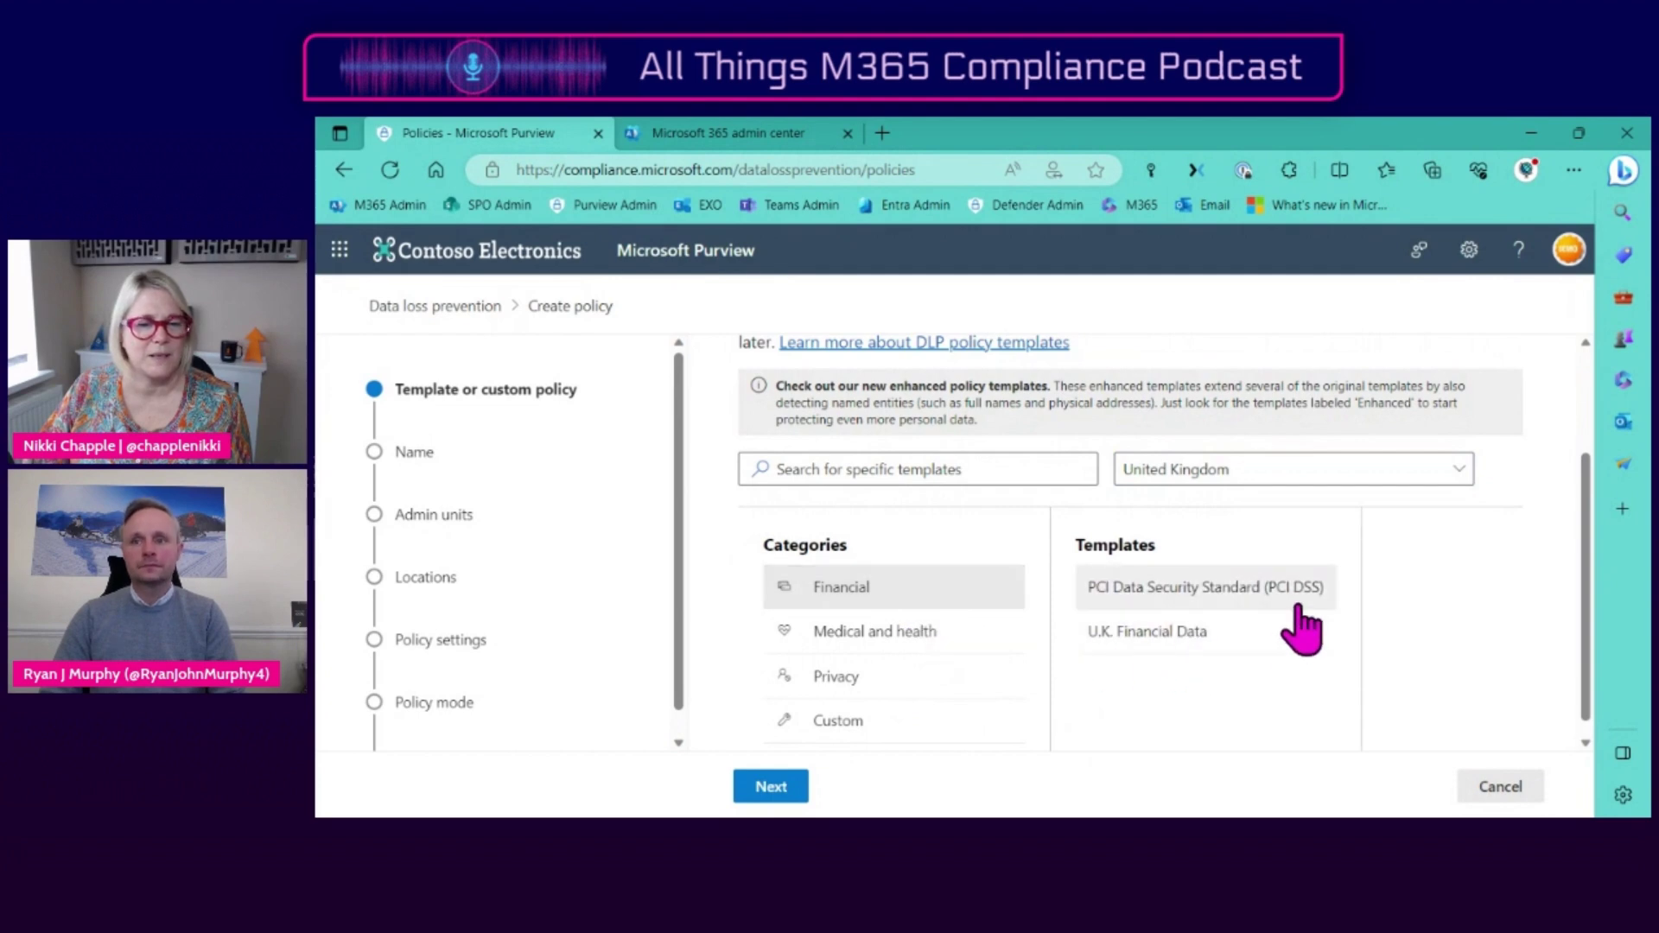
scroll(1002, 674, "down", 1)
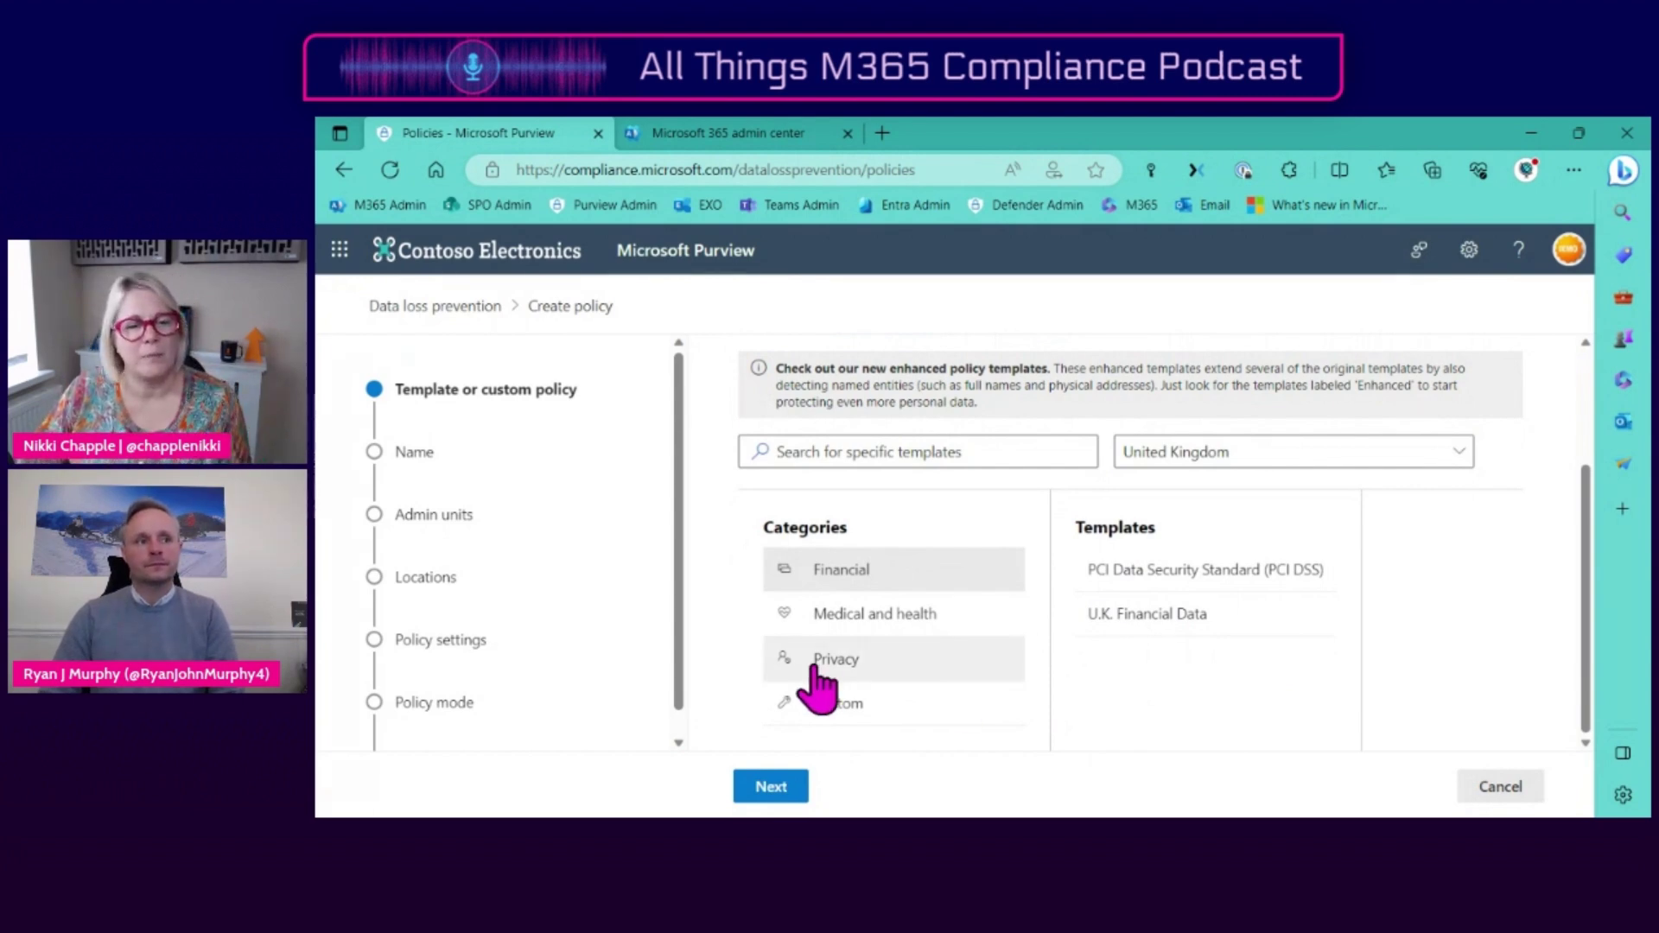
- Choose the Custom policy template from the Custom category and proceed to naming the policy
left_click(828, 729)
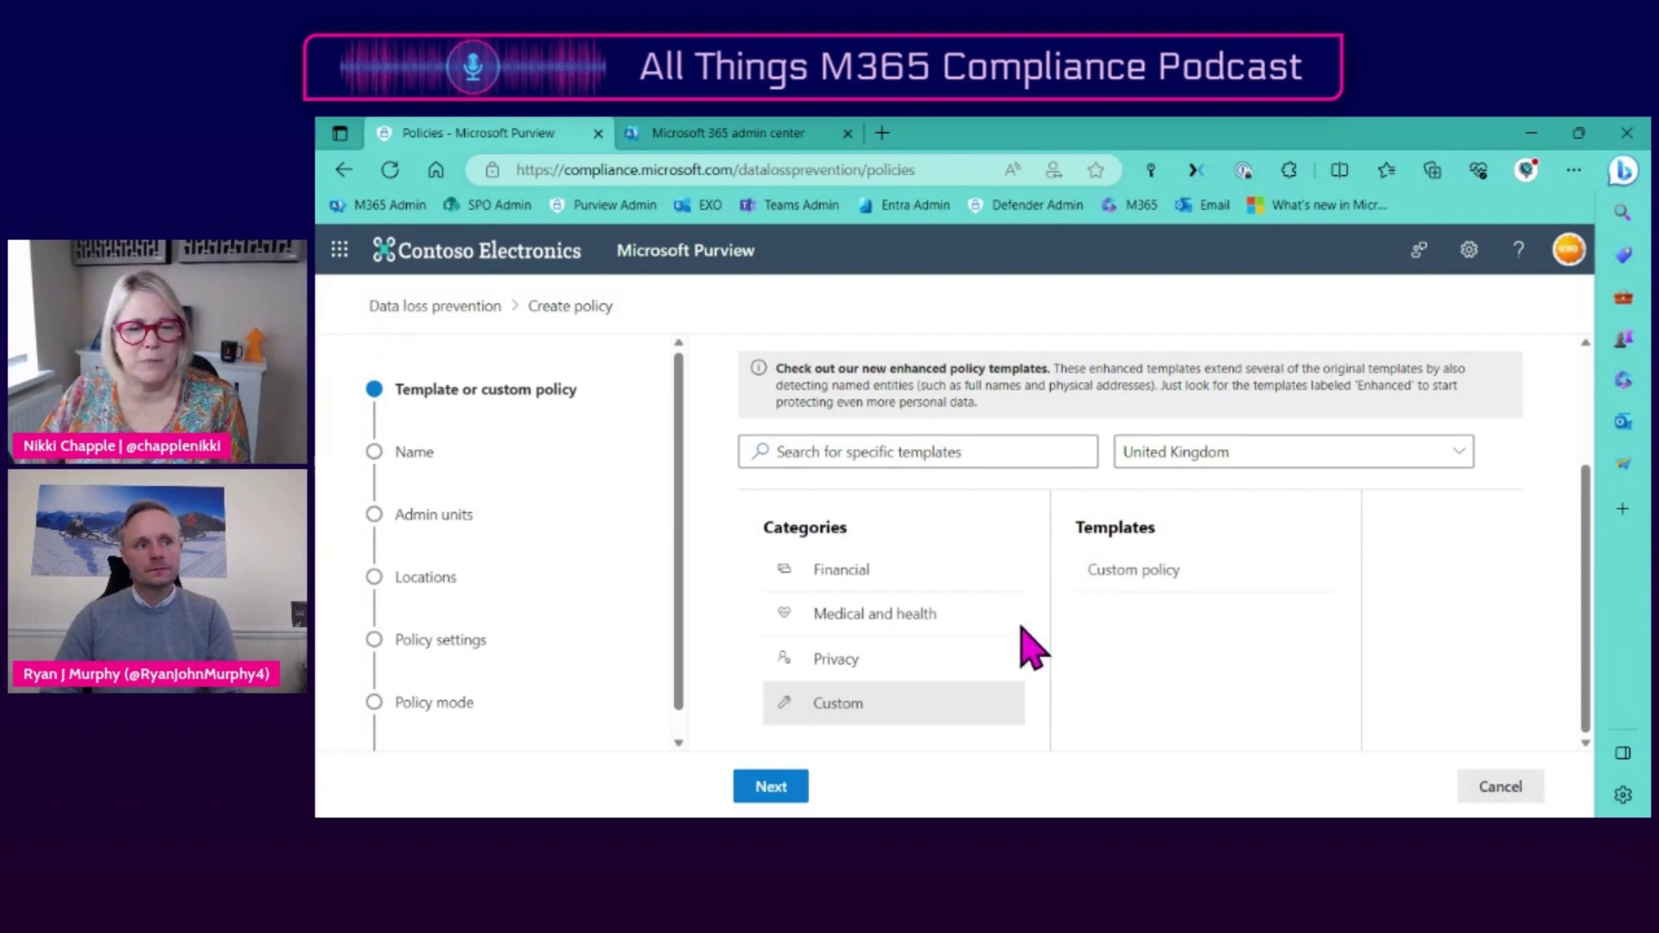
left_click(1128, 583)
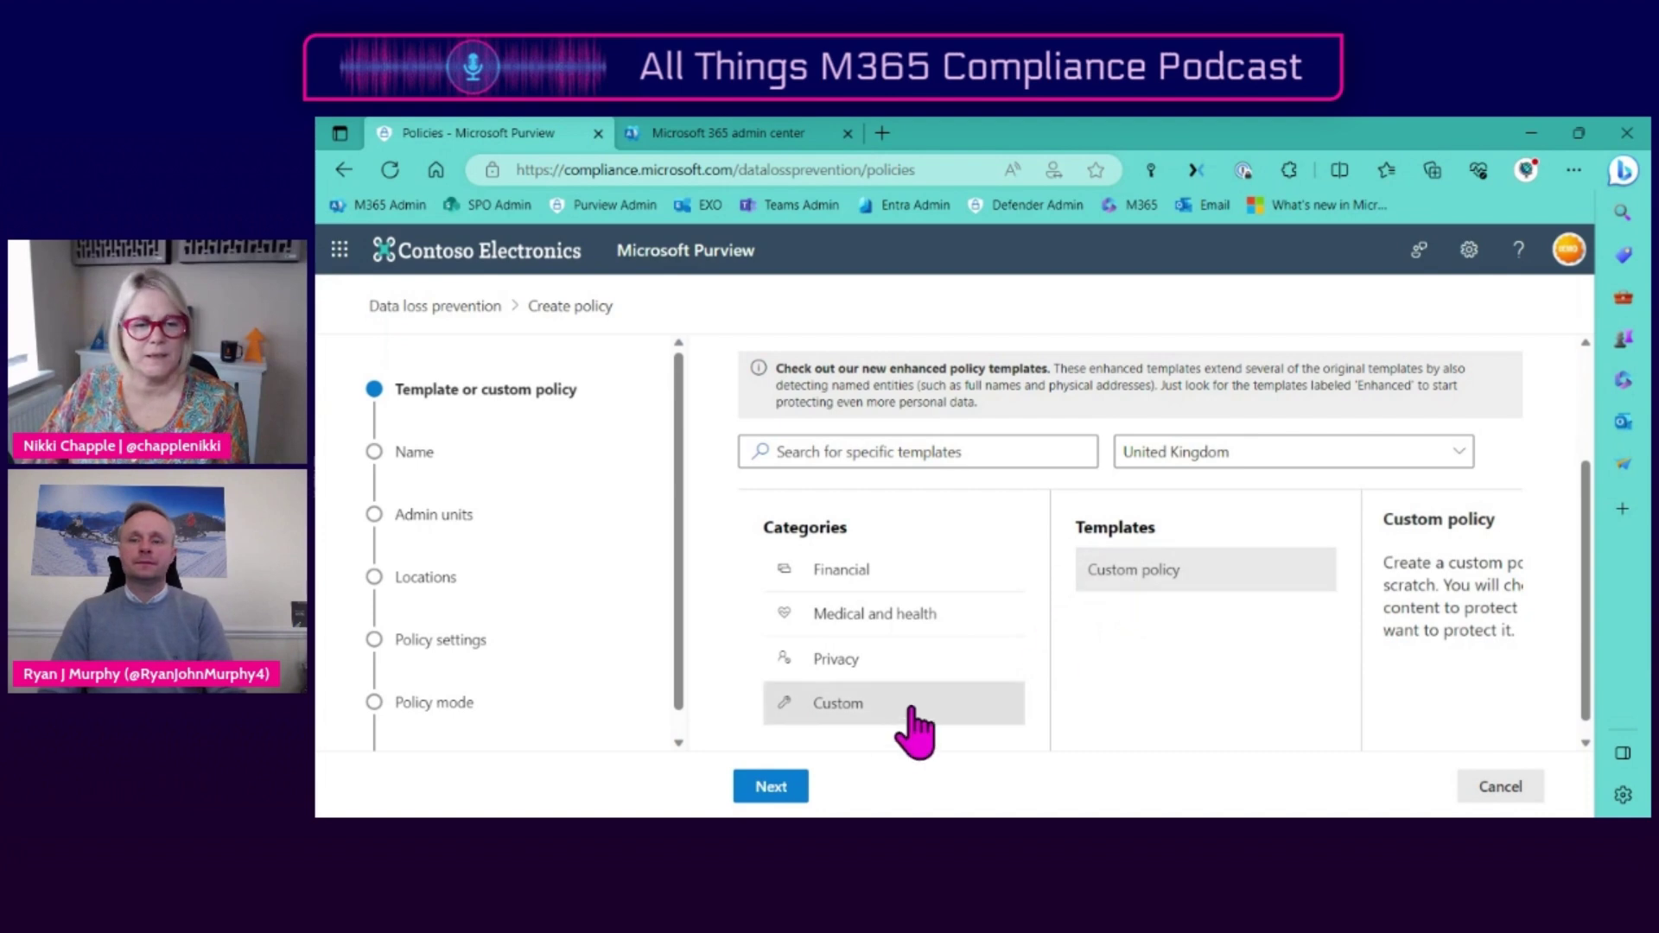
left_click(770, 787)
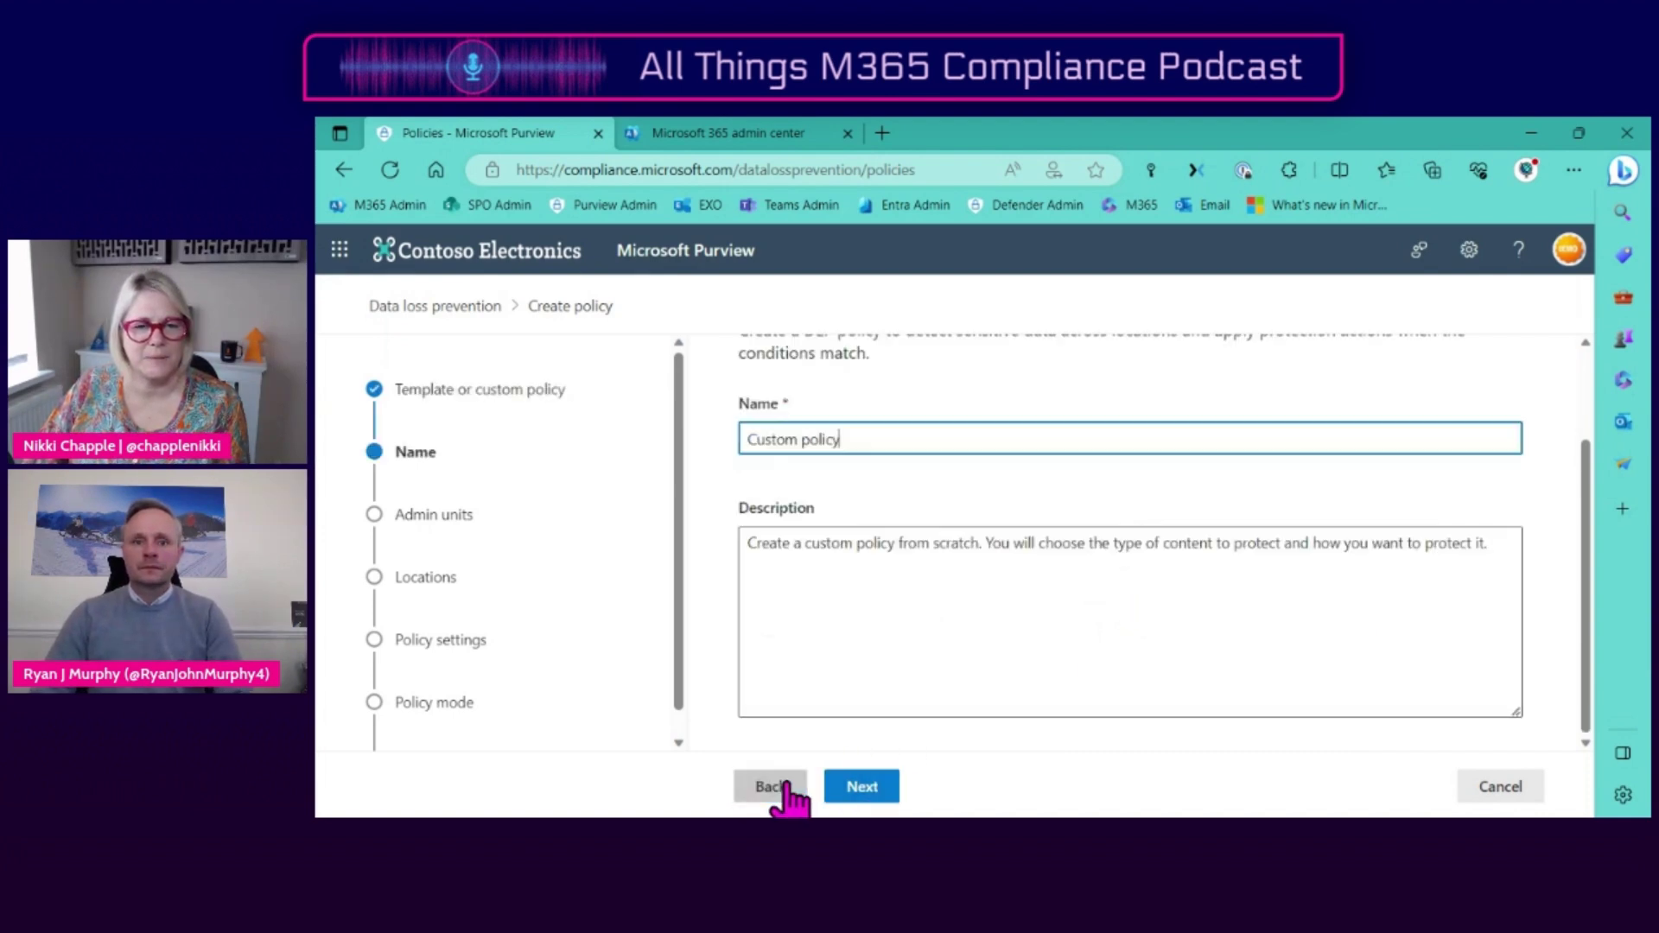
- Name the DLP policy "Test policy"
scroll(1177, 562, "up", 1)
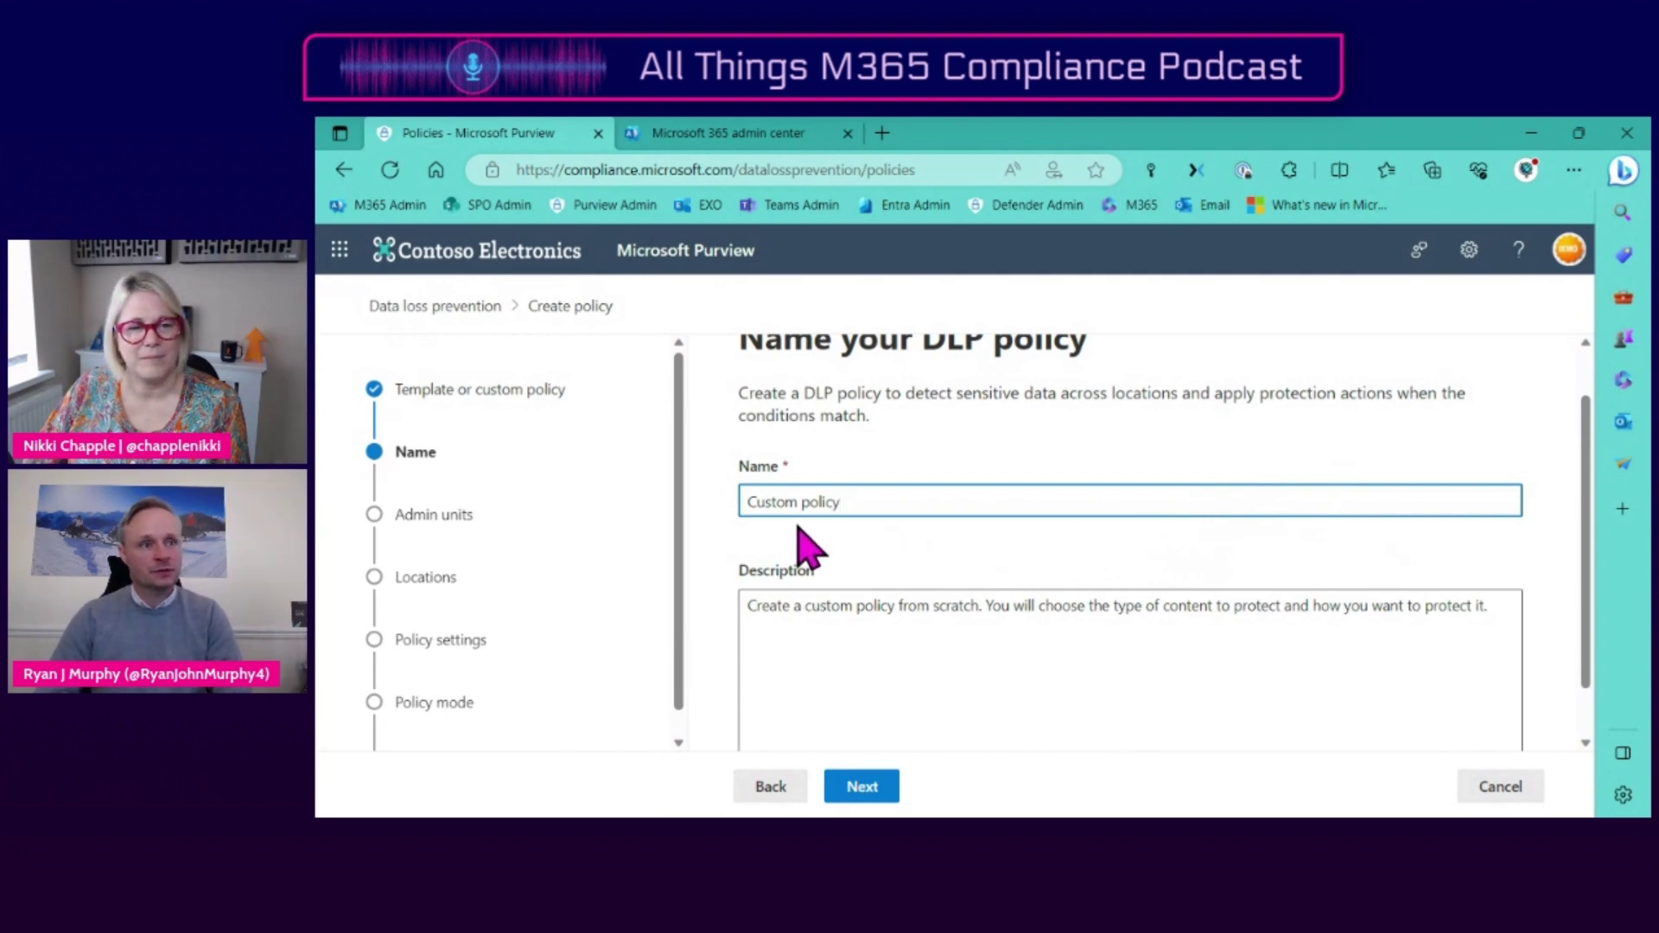
double_click(760, 501)
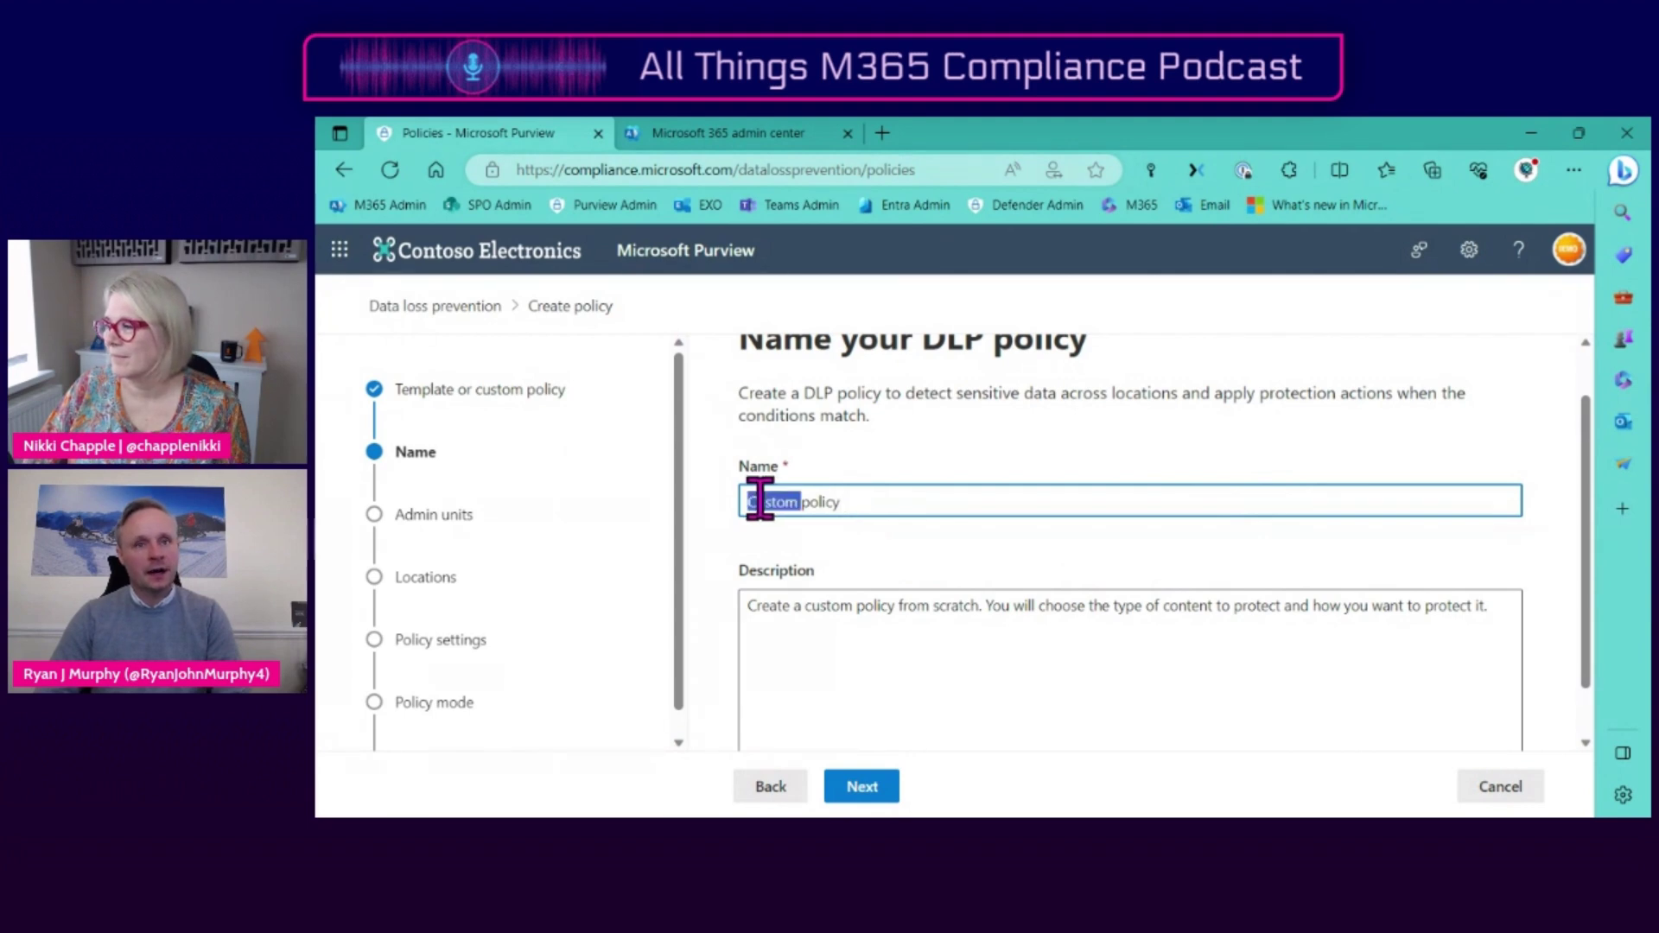
type("Test")
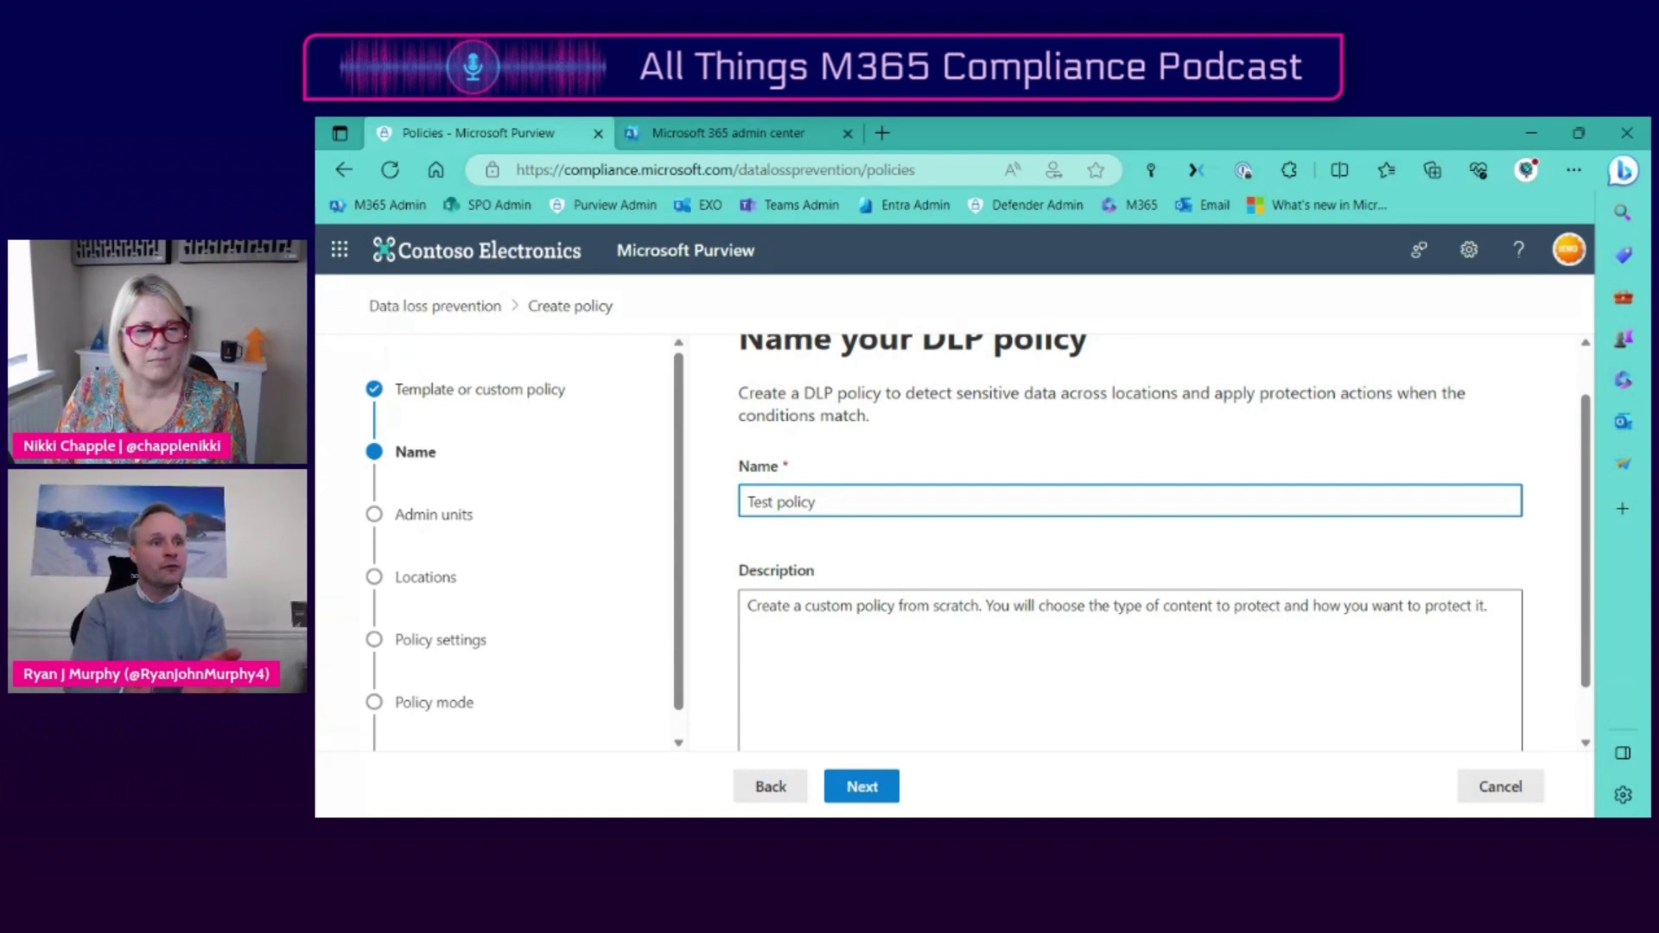
- Replace the policy description with "Version 1 1 Sept 2023 - Policy scope, policy rules"
left_click(786, 610)
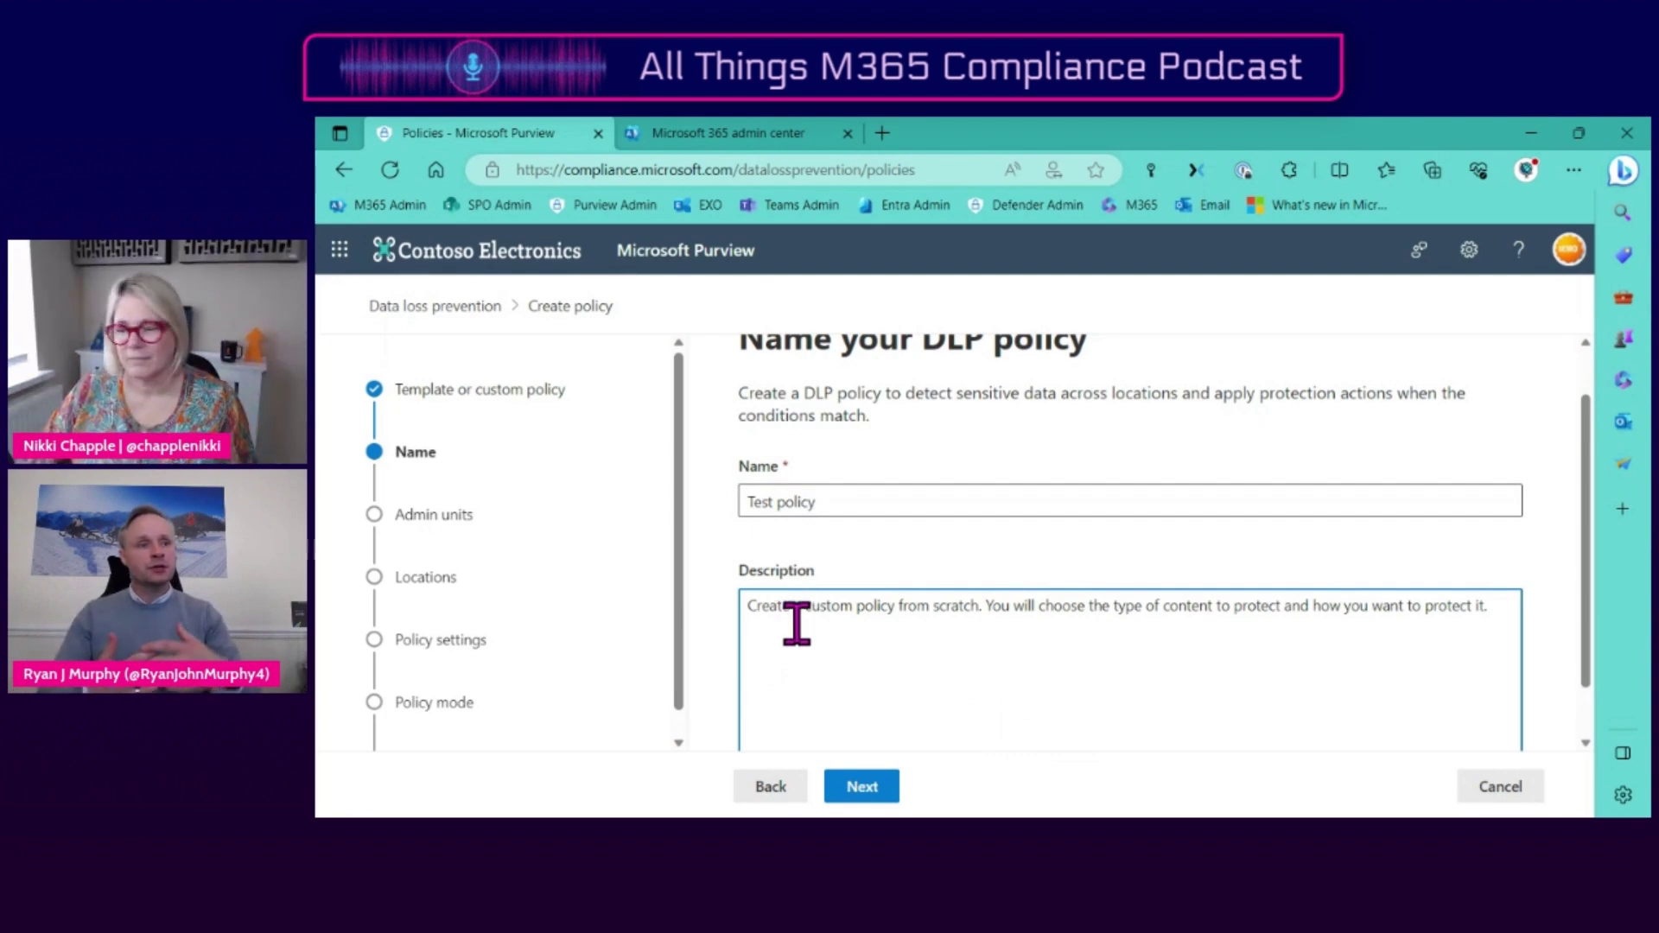
left_click_drag(744, 614, 1642, 620)
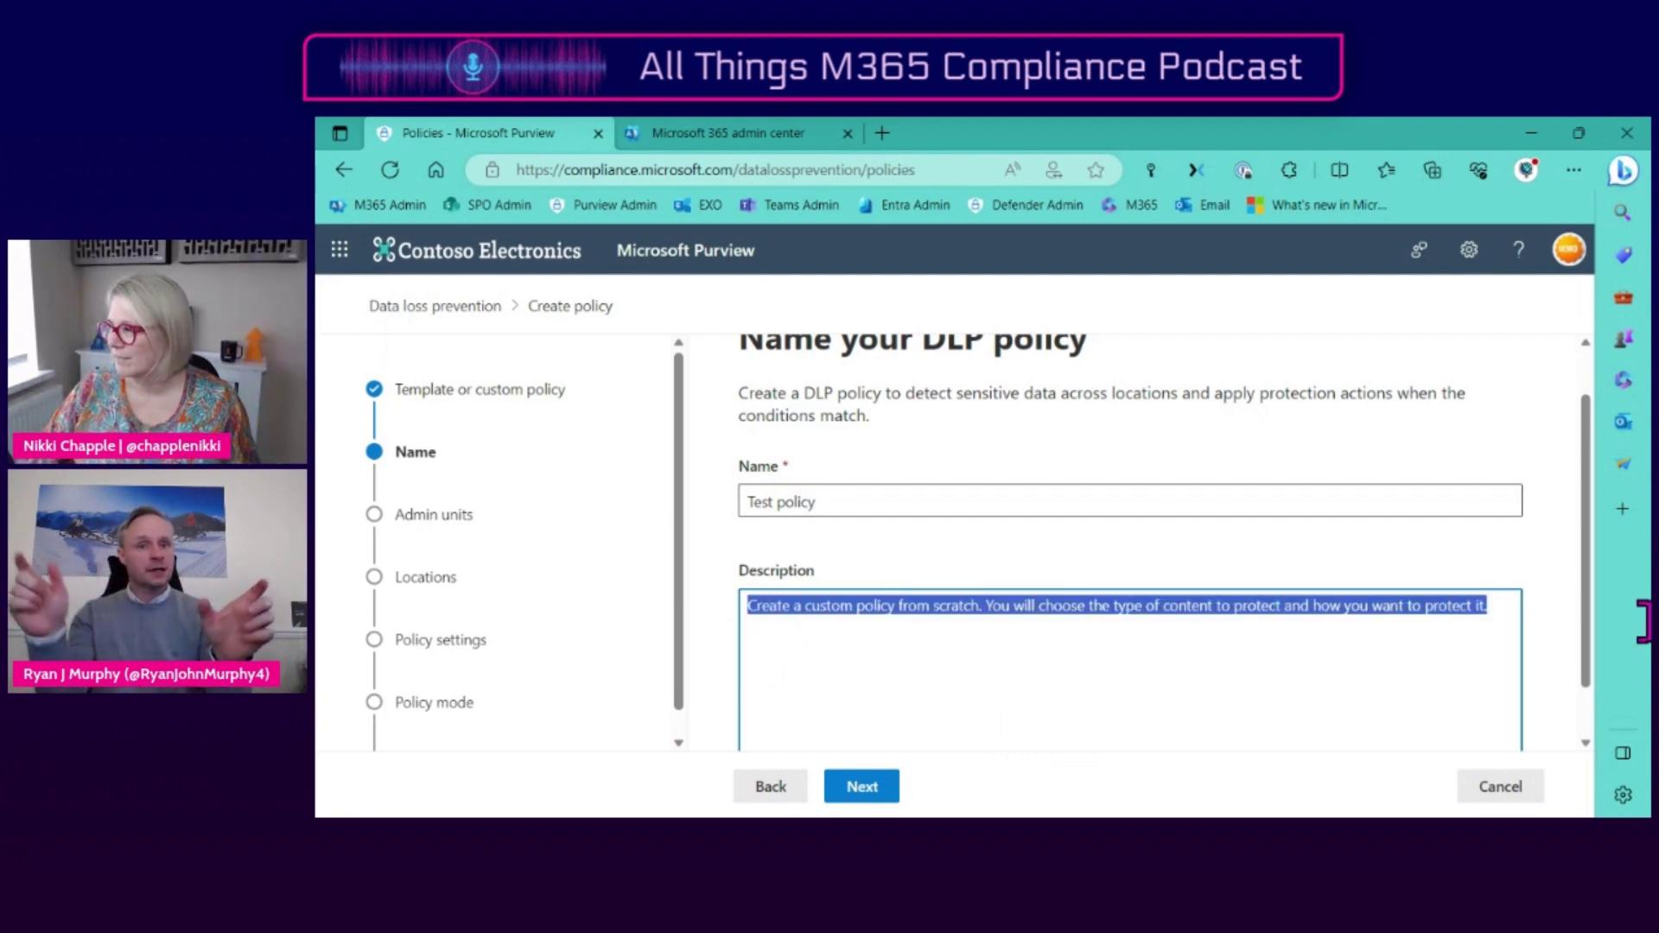
type("Version 1 1")
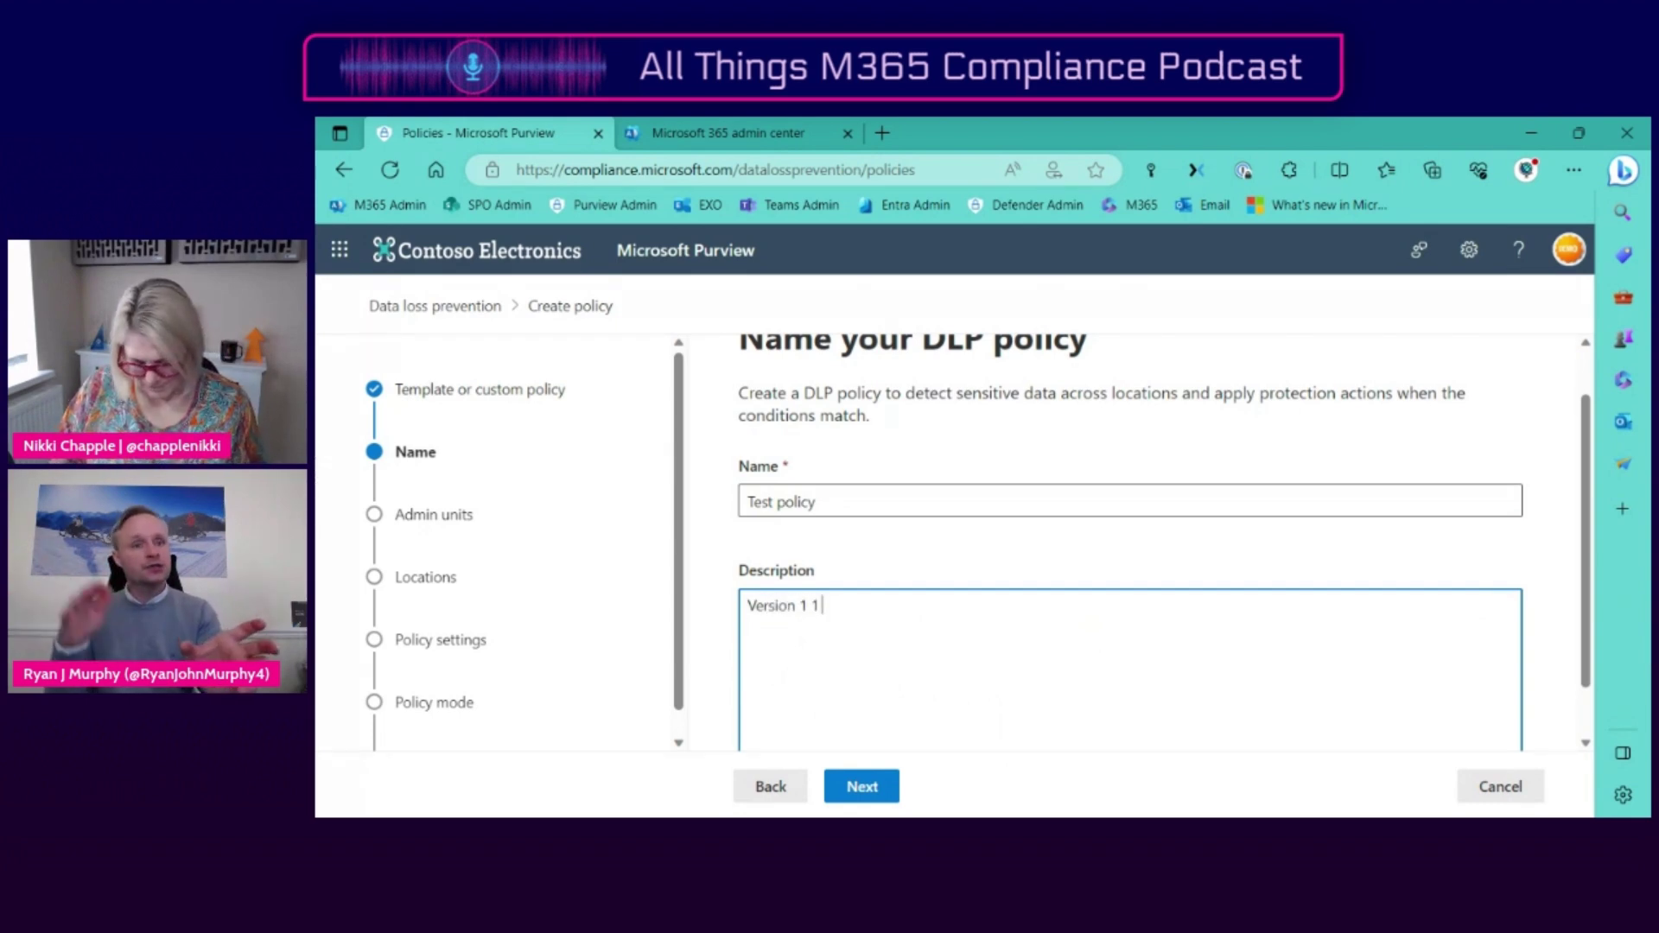
type(" Sept 2023")
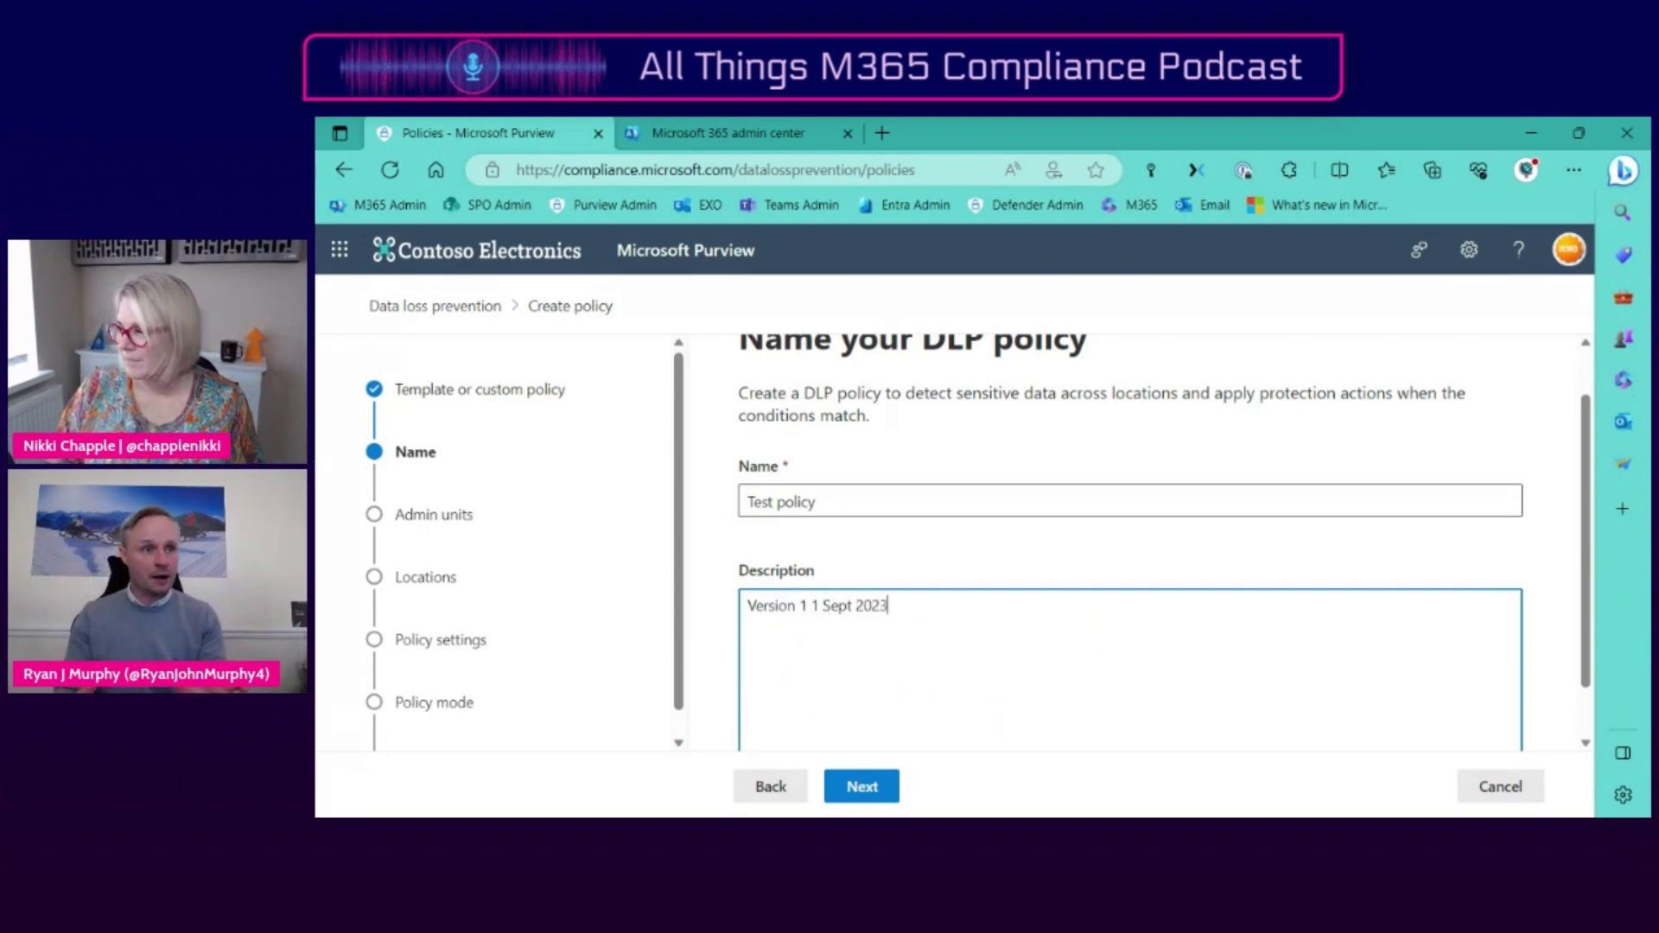
type(" - ")
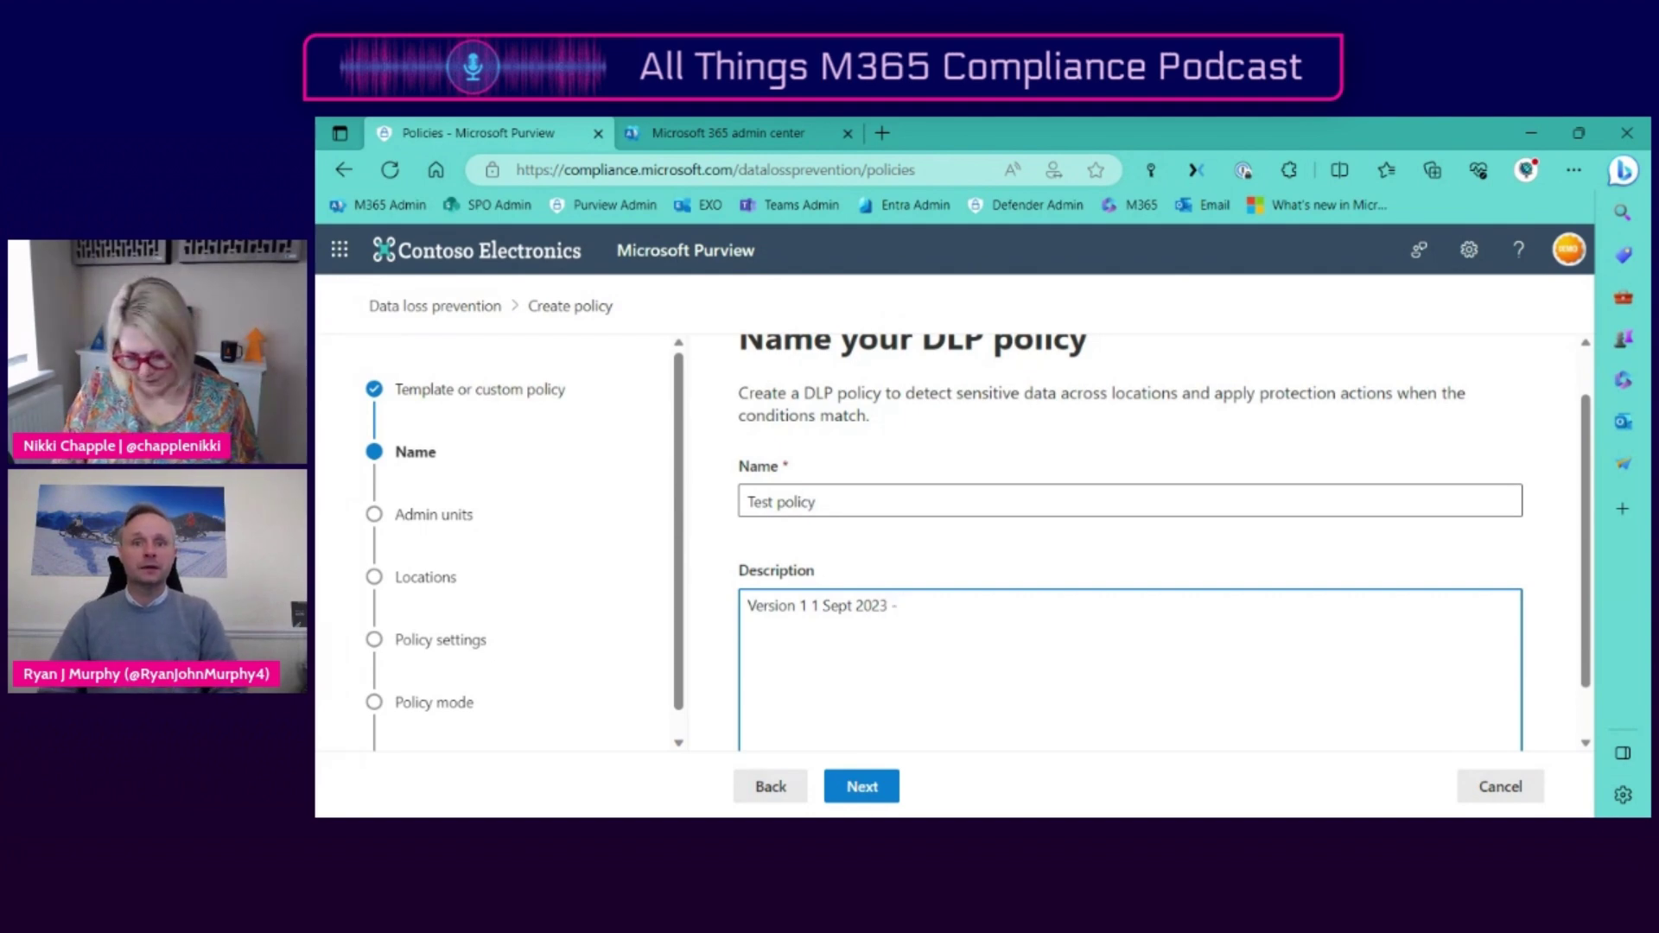
type("POlicy")
key("BackSpace")
key("BackSpace")
key("BackSpace")
key("BackSpace")
key("BackSpace")
type("olicy scope, pol")
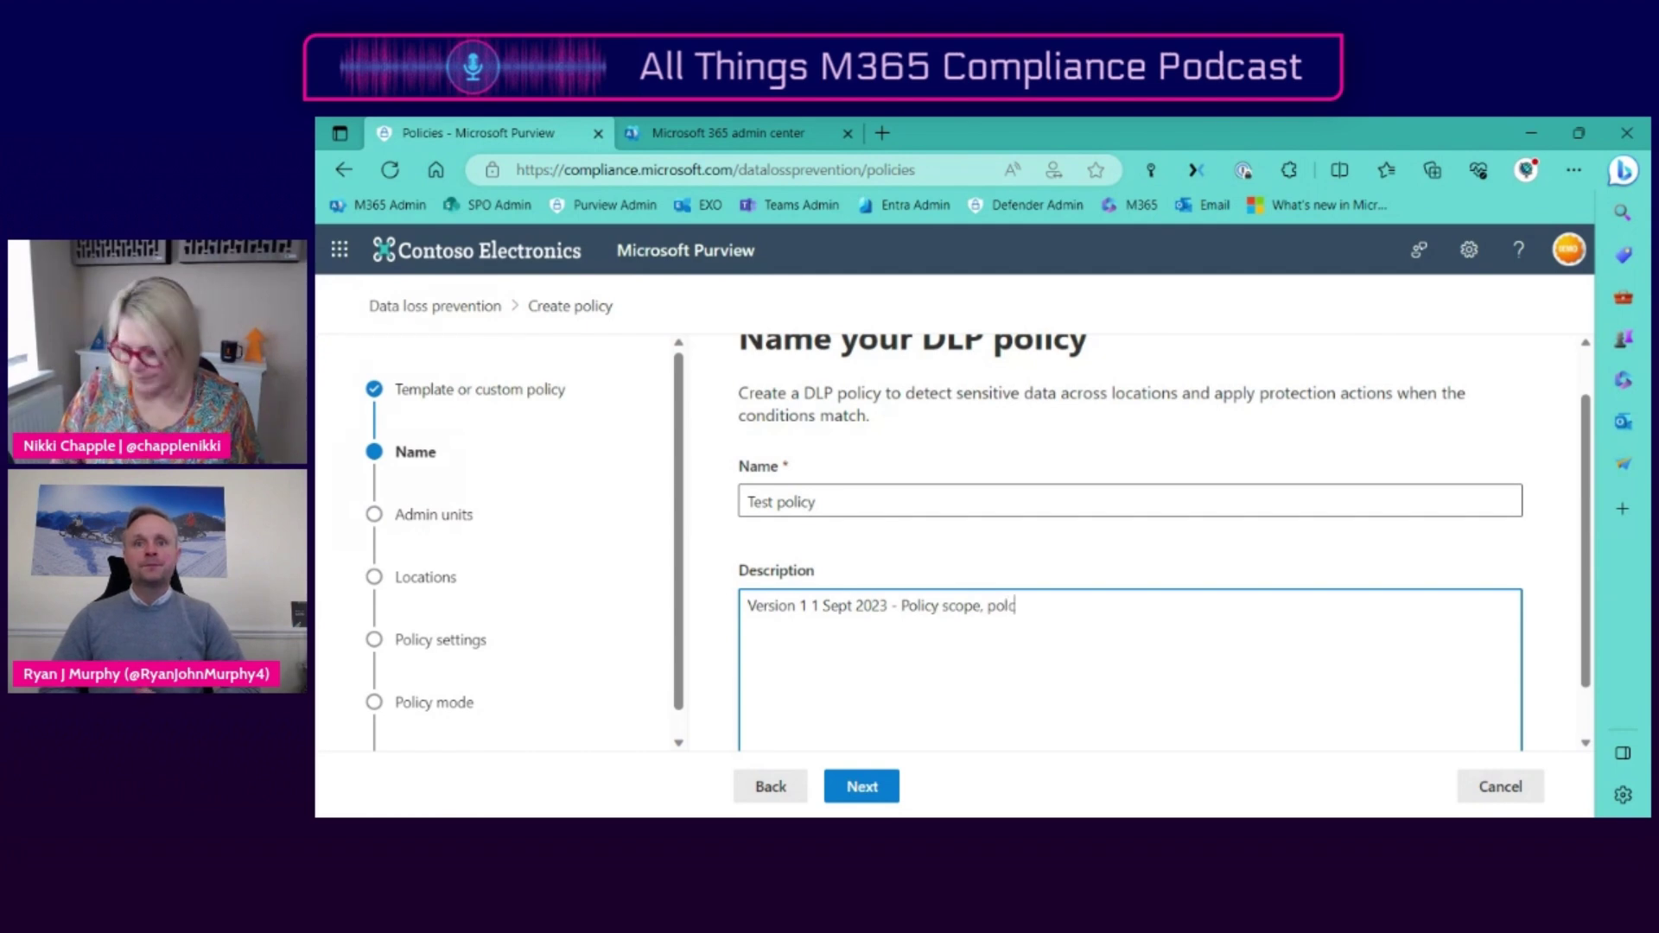
type("icy rule")
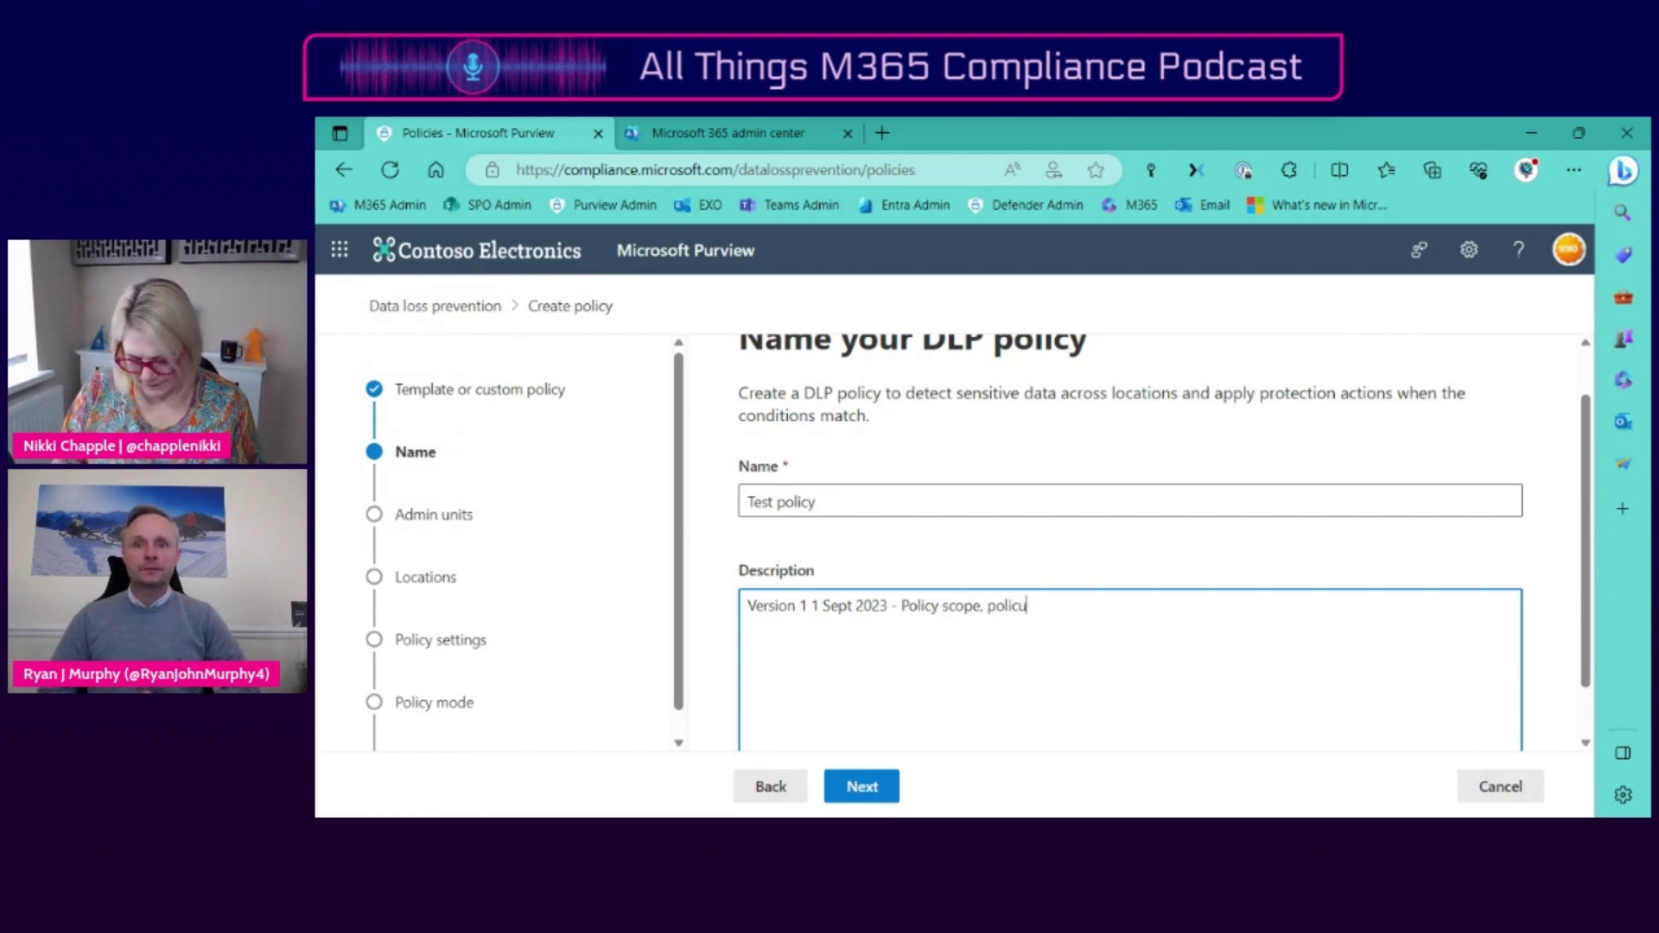
type("s")
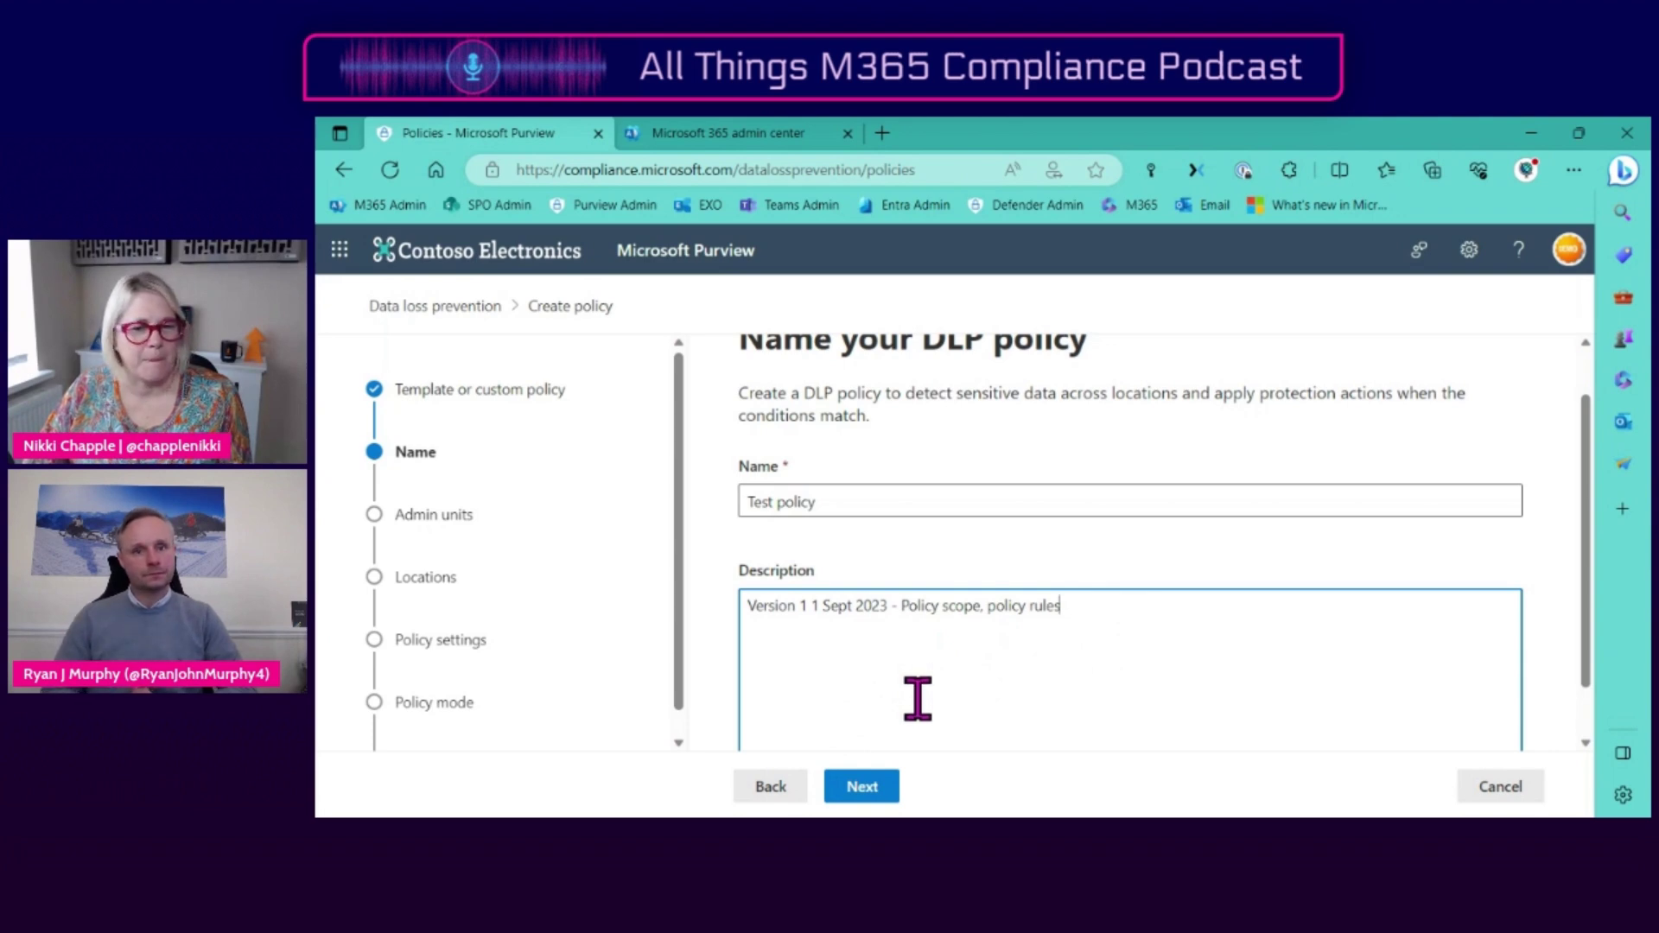
- Keep the full directory as the admin unit assignment, proceed to the policy locations and dismiss the role group permissions notice
left_click(874, 787)
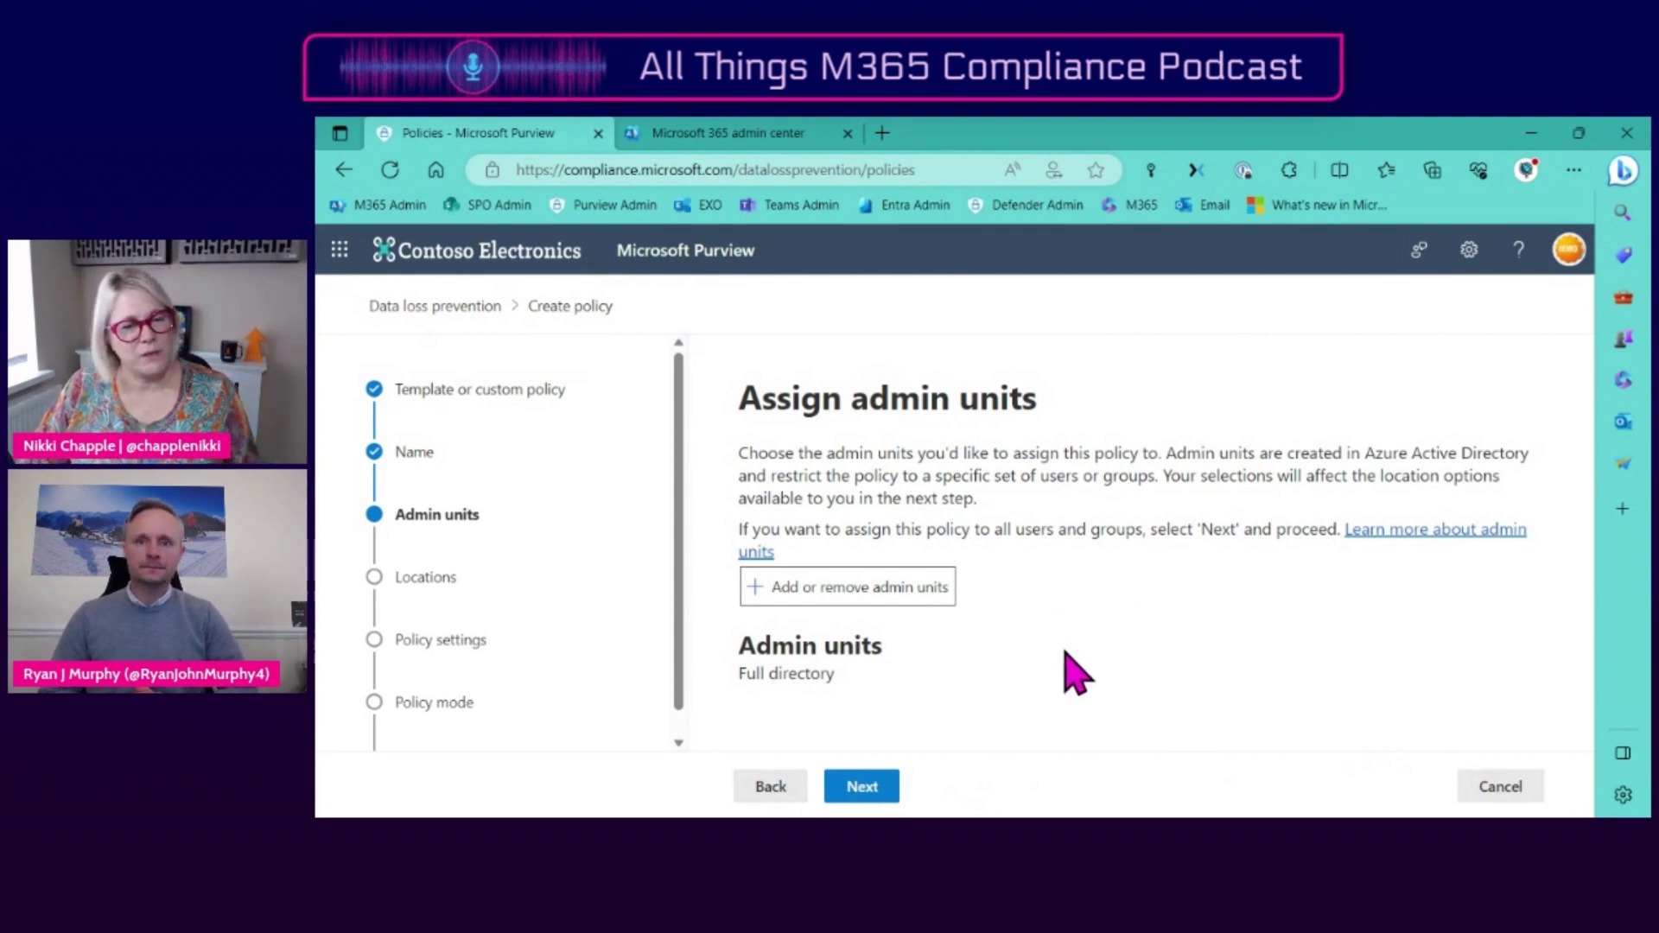
left_click(862, 789)
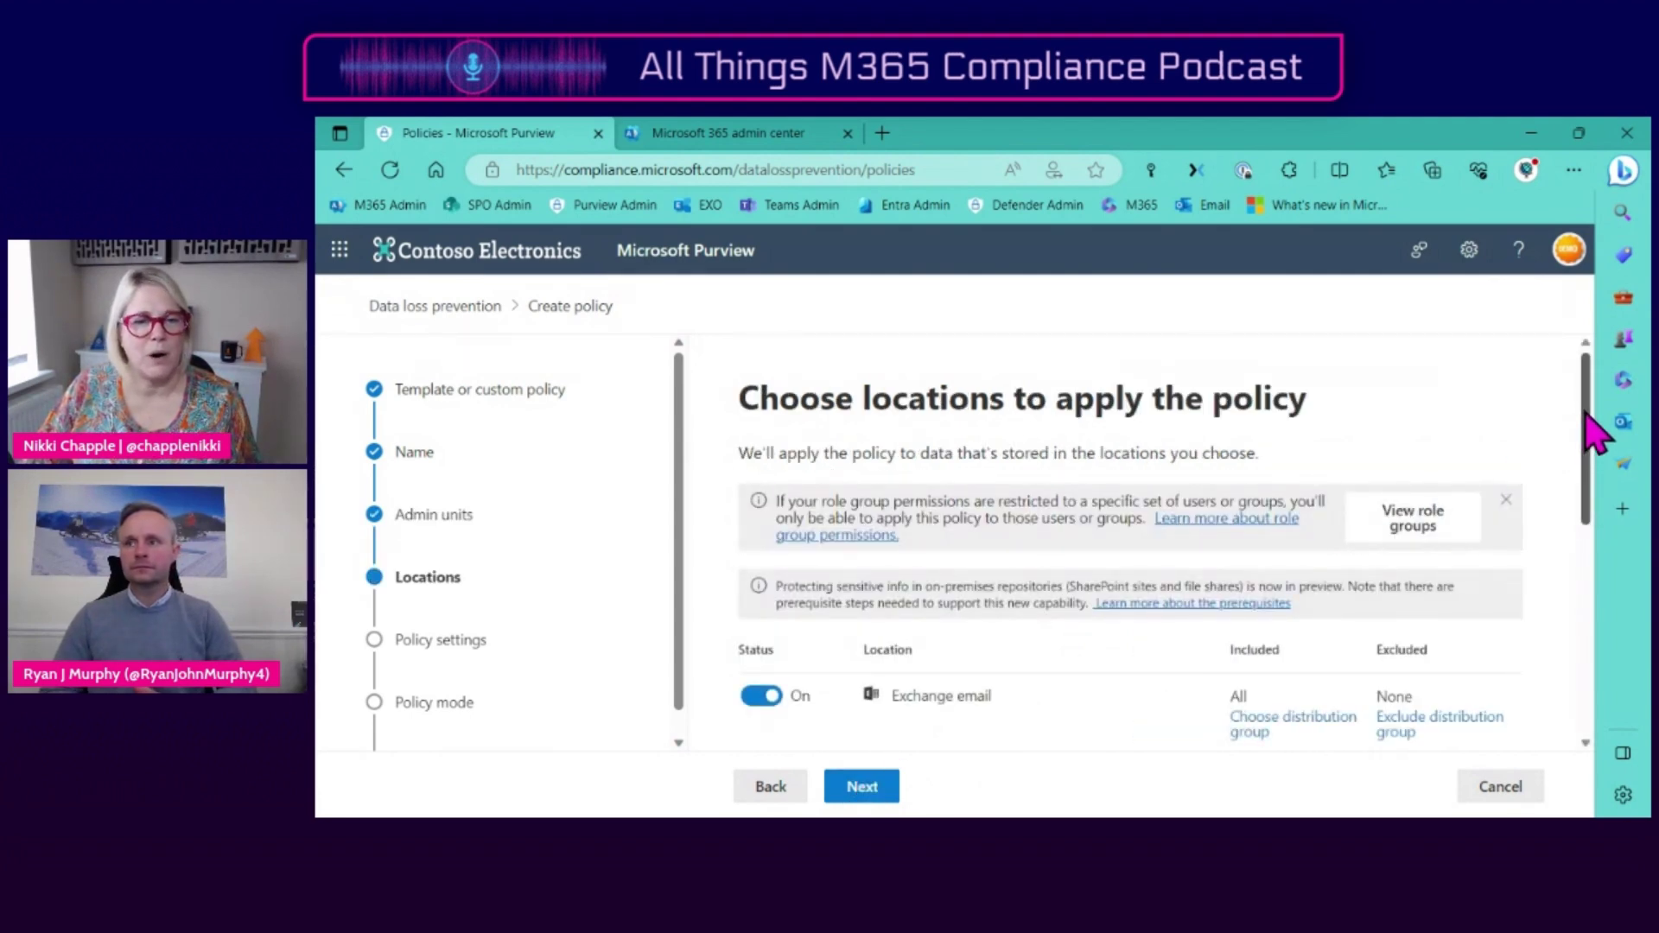
left_click(1507, 500)
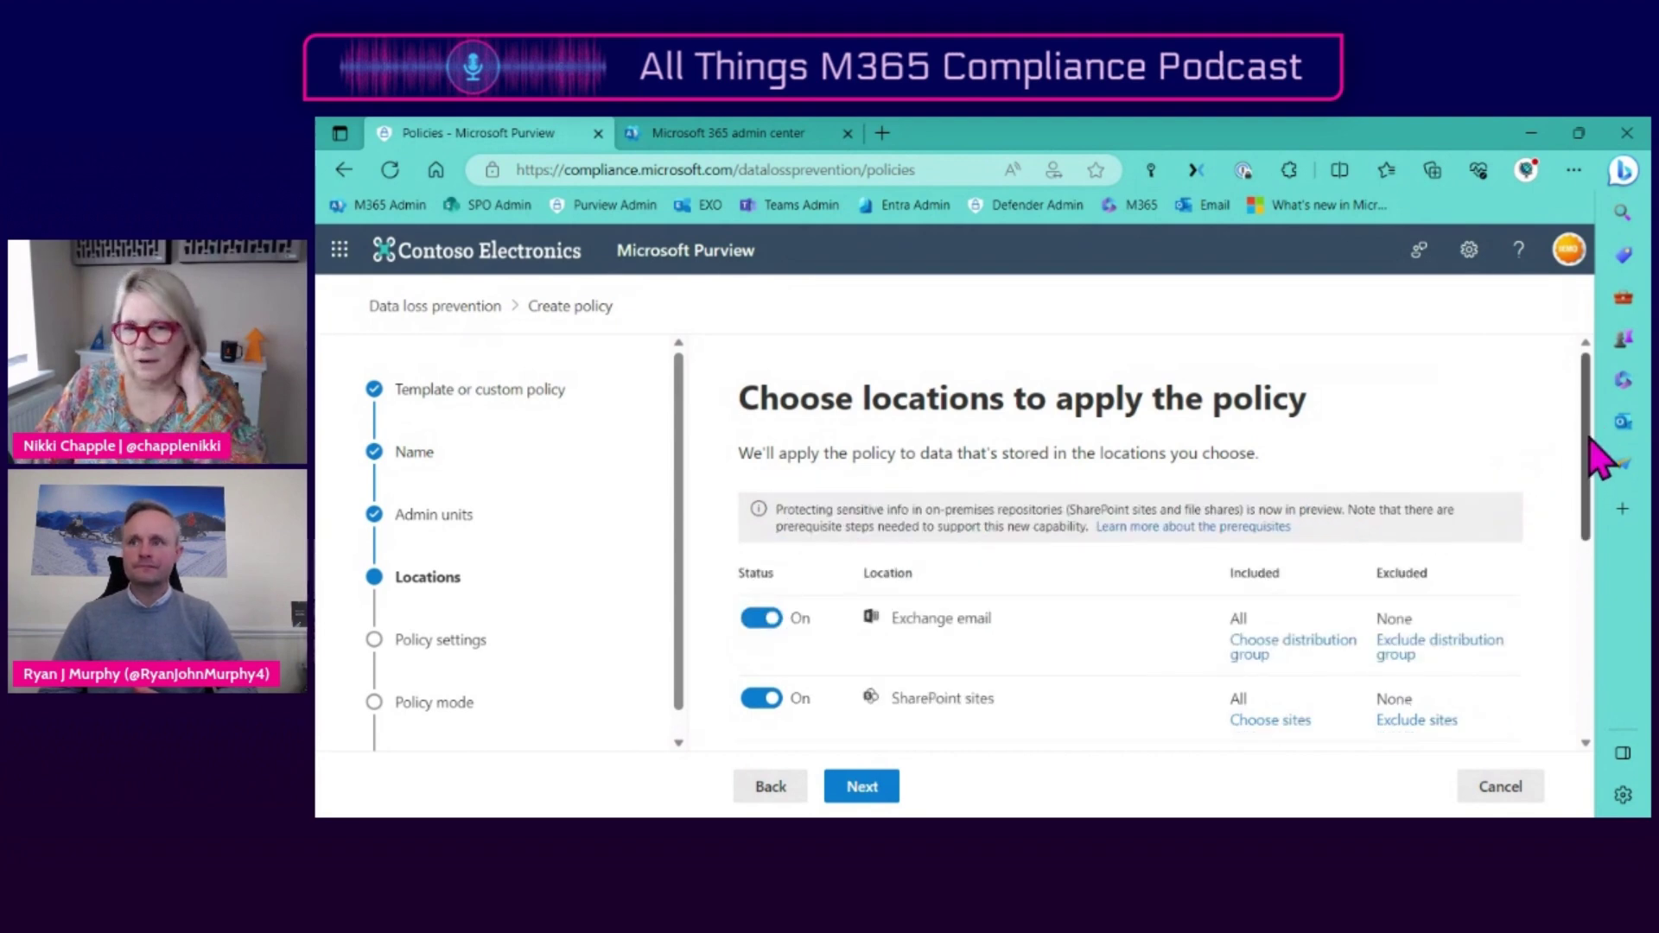
- Review the available policy locations and turn off SharePoint sites, OneDrive accounts, and Teams chat and channel messages
left_click_drag(1590, 438, 1599, 628)
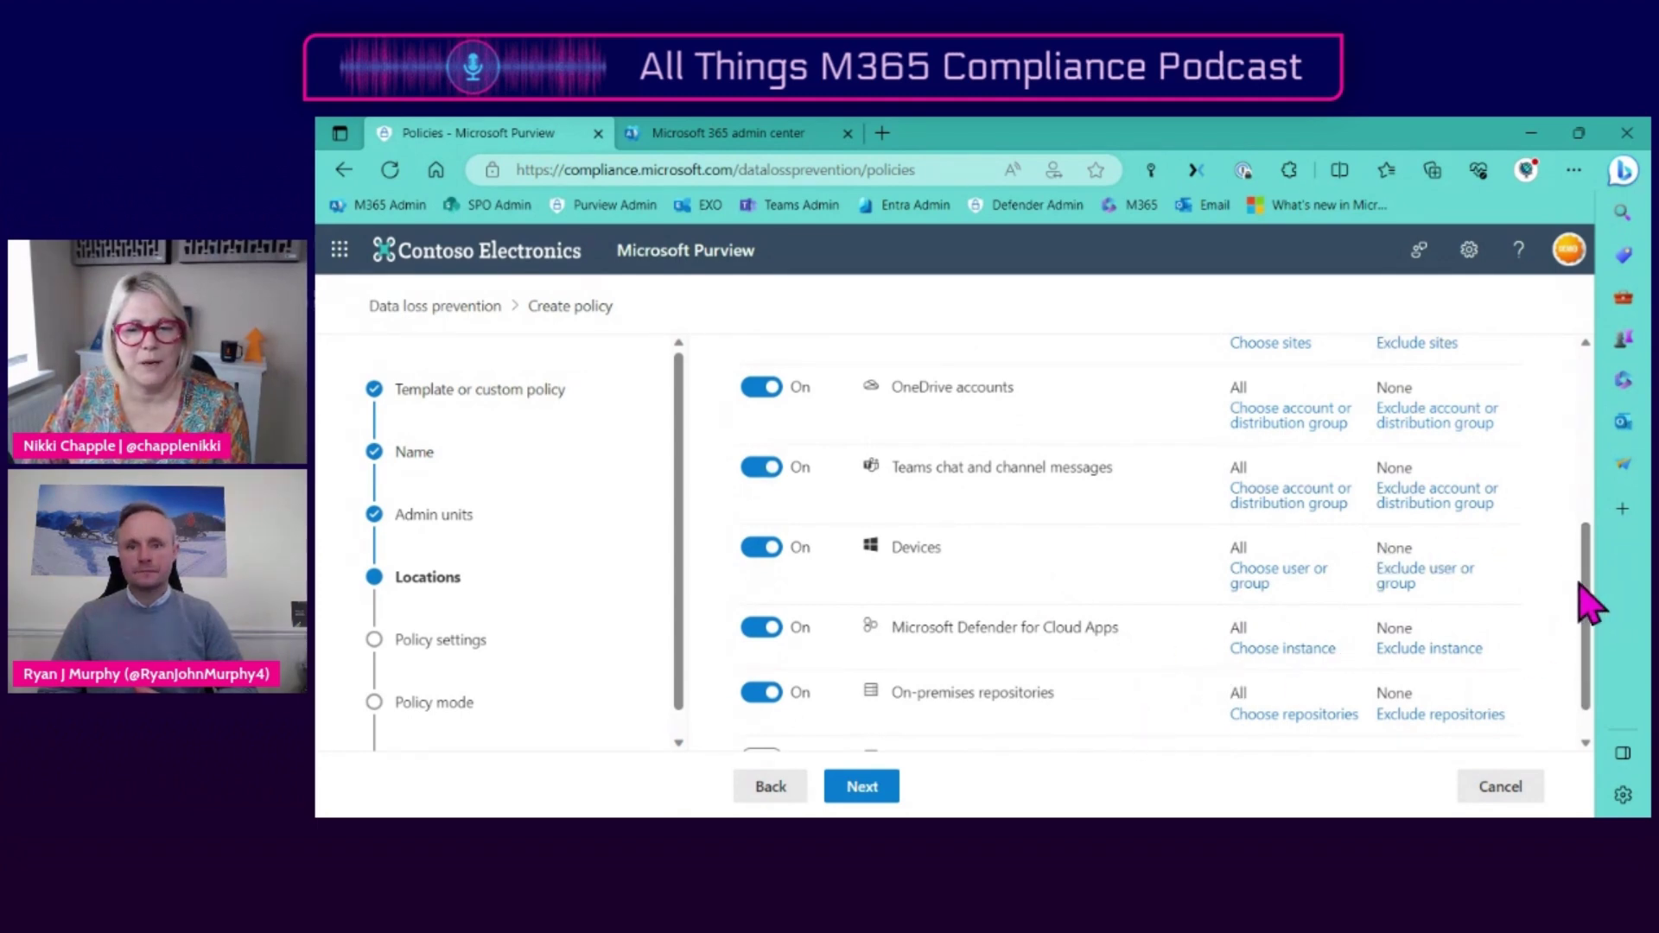
scroll(1579, 590, "down", 1)
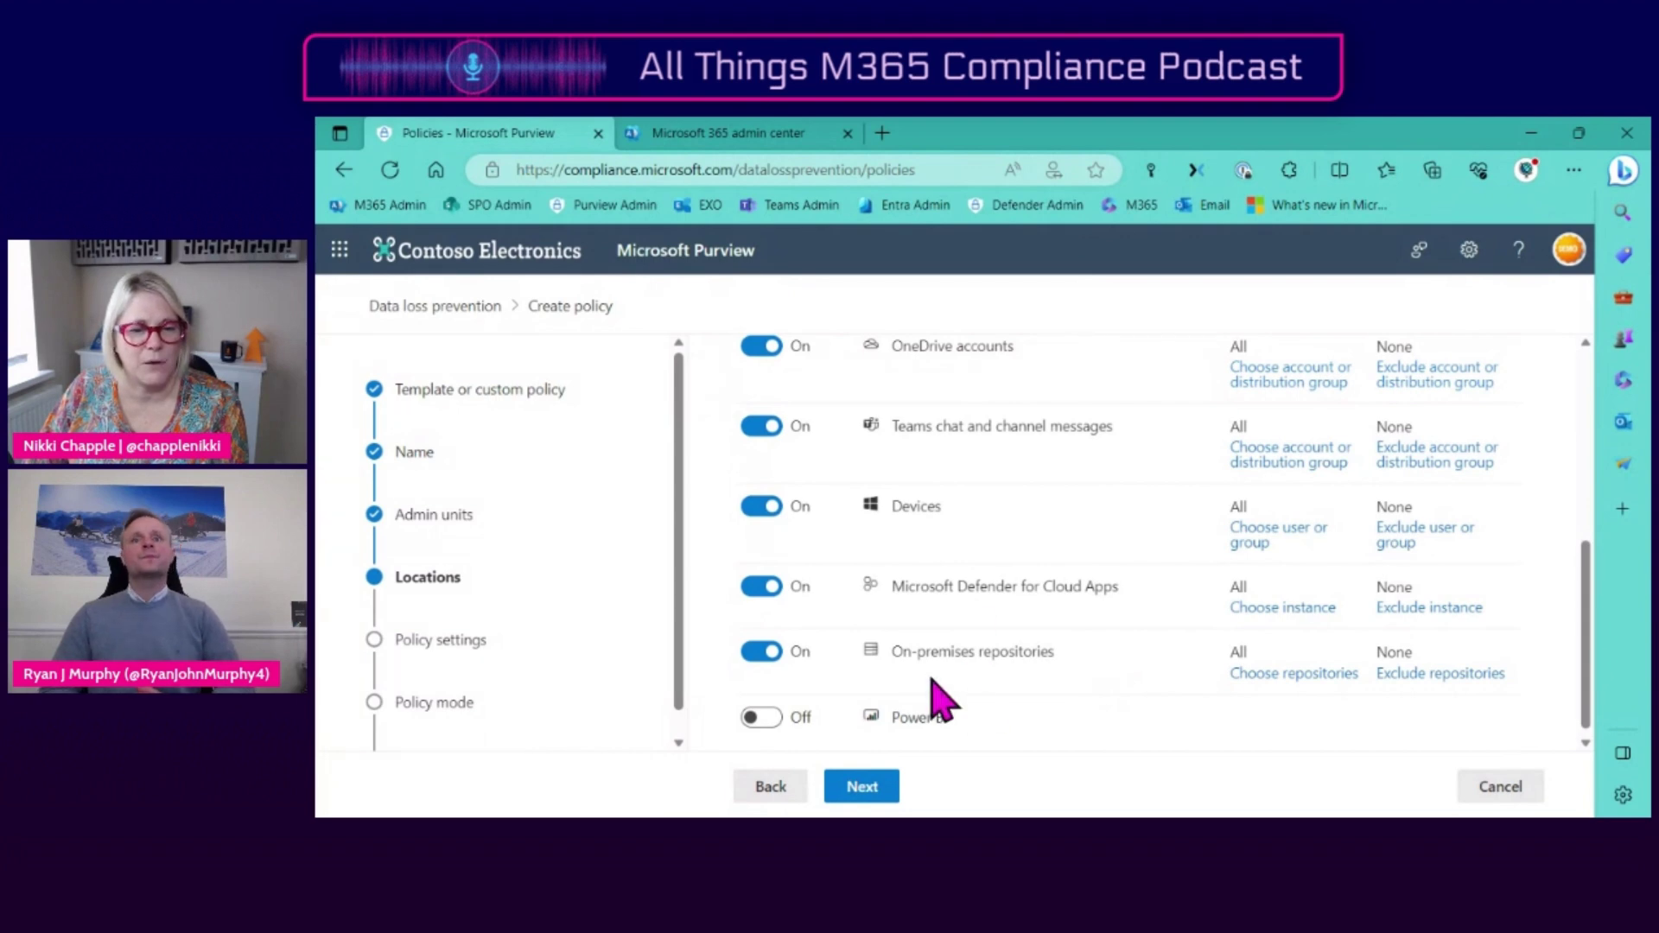
scroll(1118, 726, "down", 1)
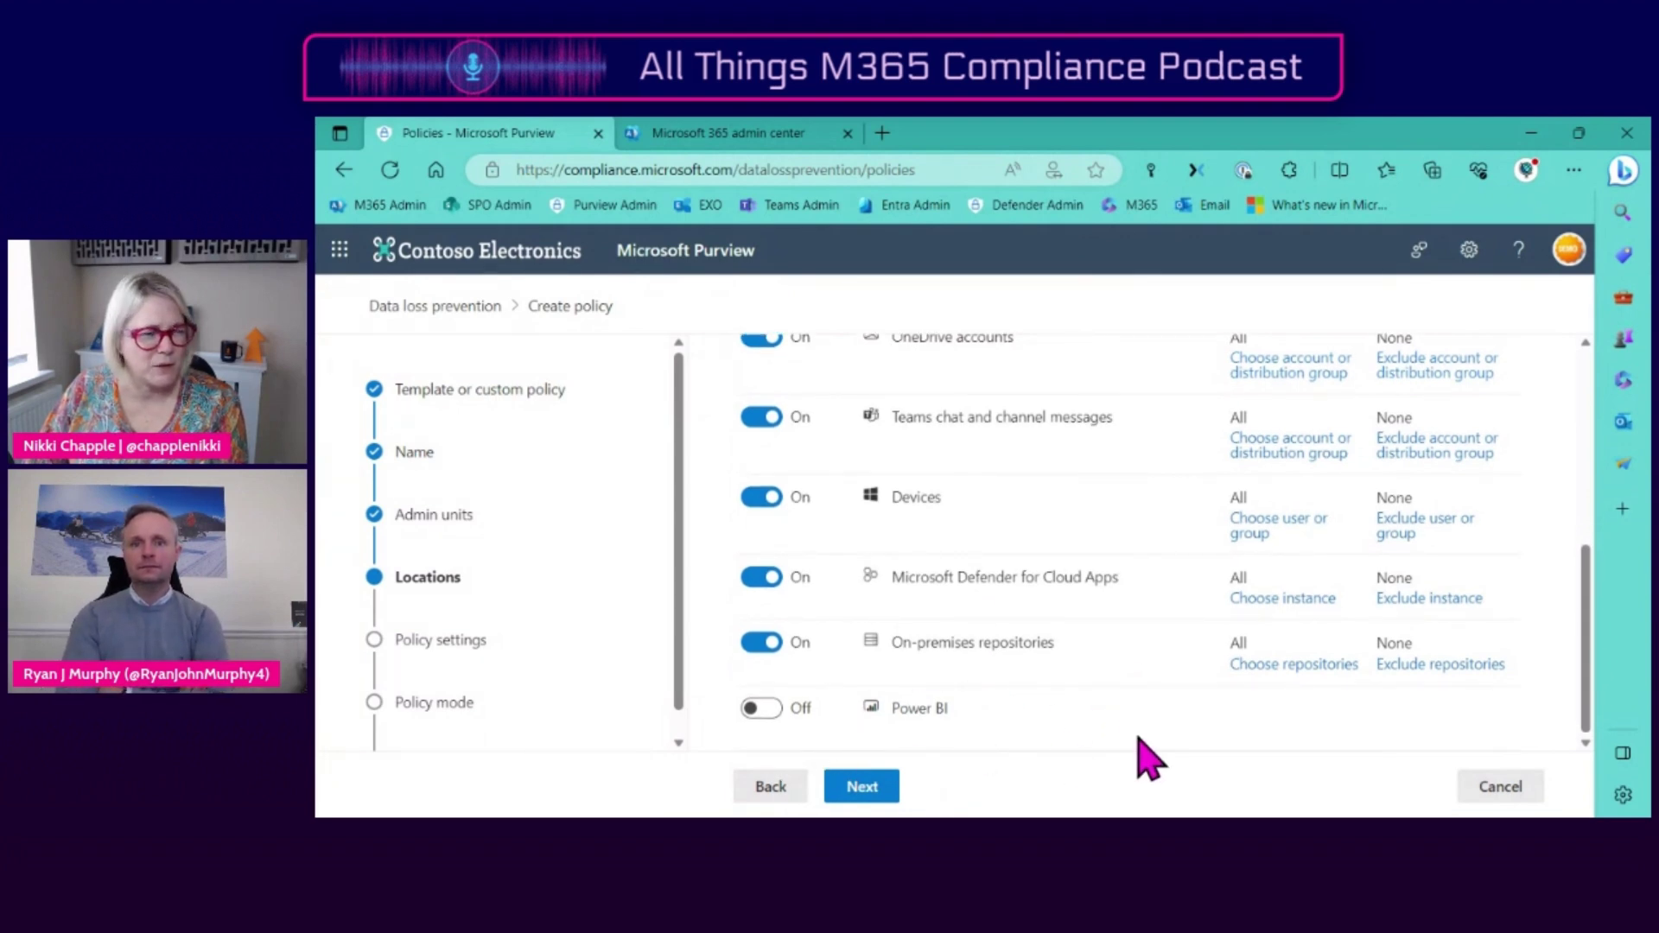
scroll(1138, 722, "up", 4)
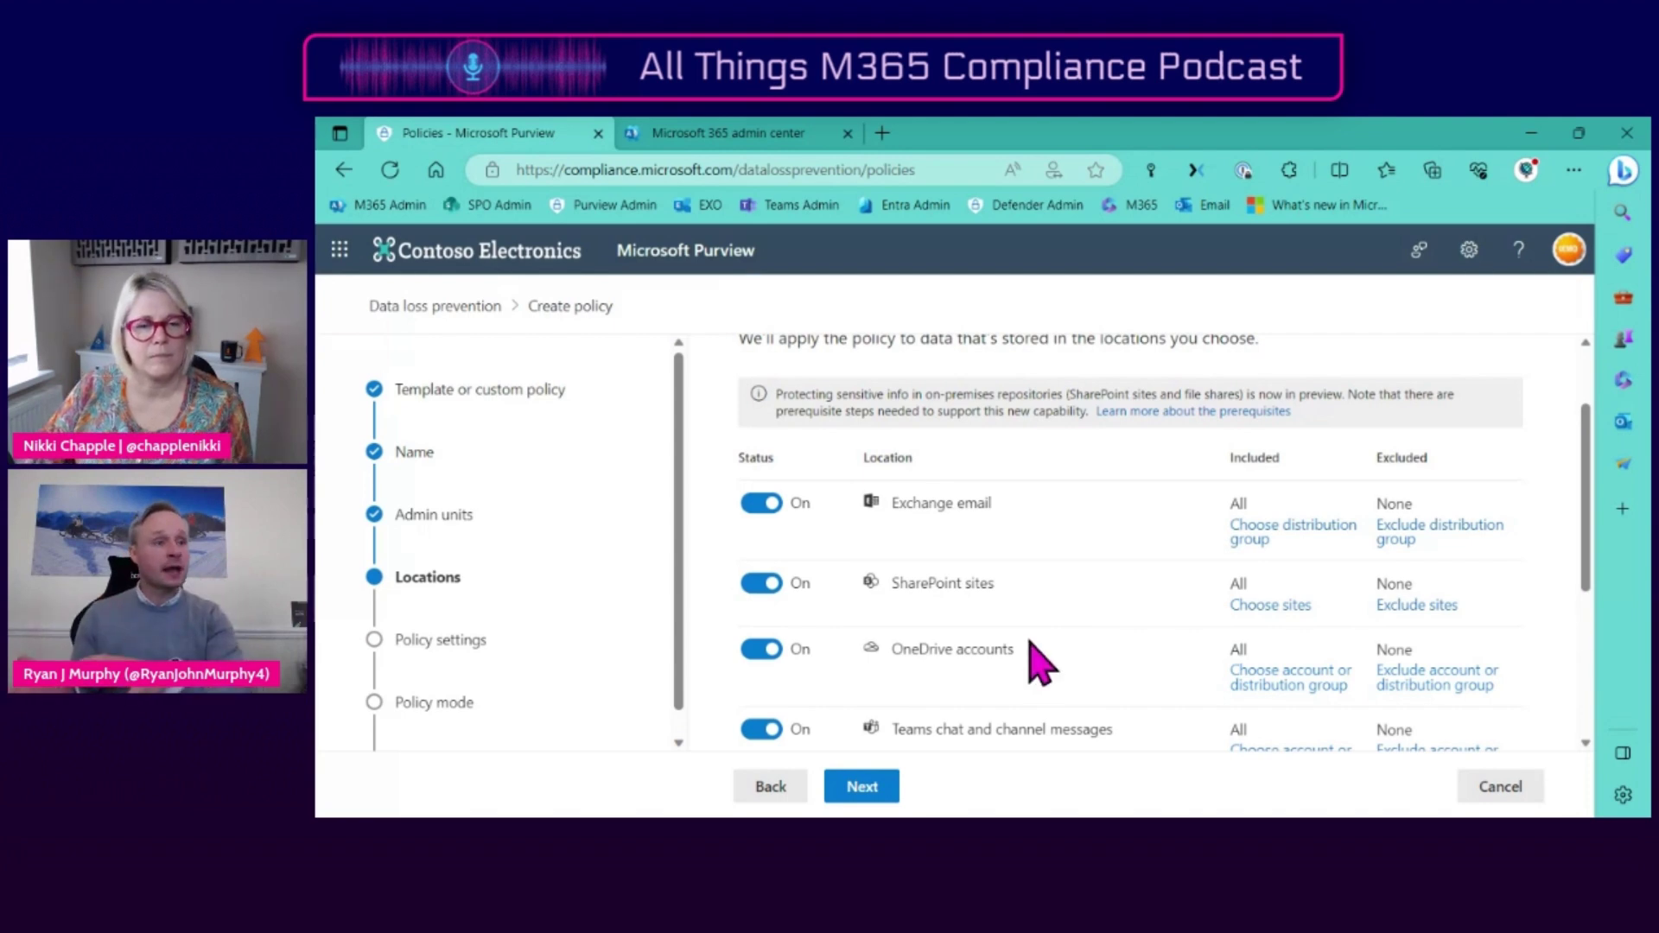
left_click(757, 585)
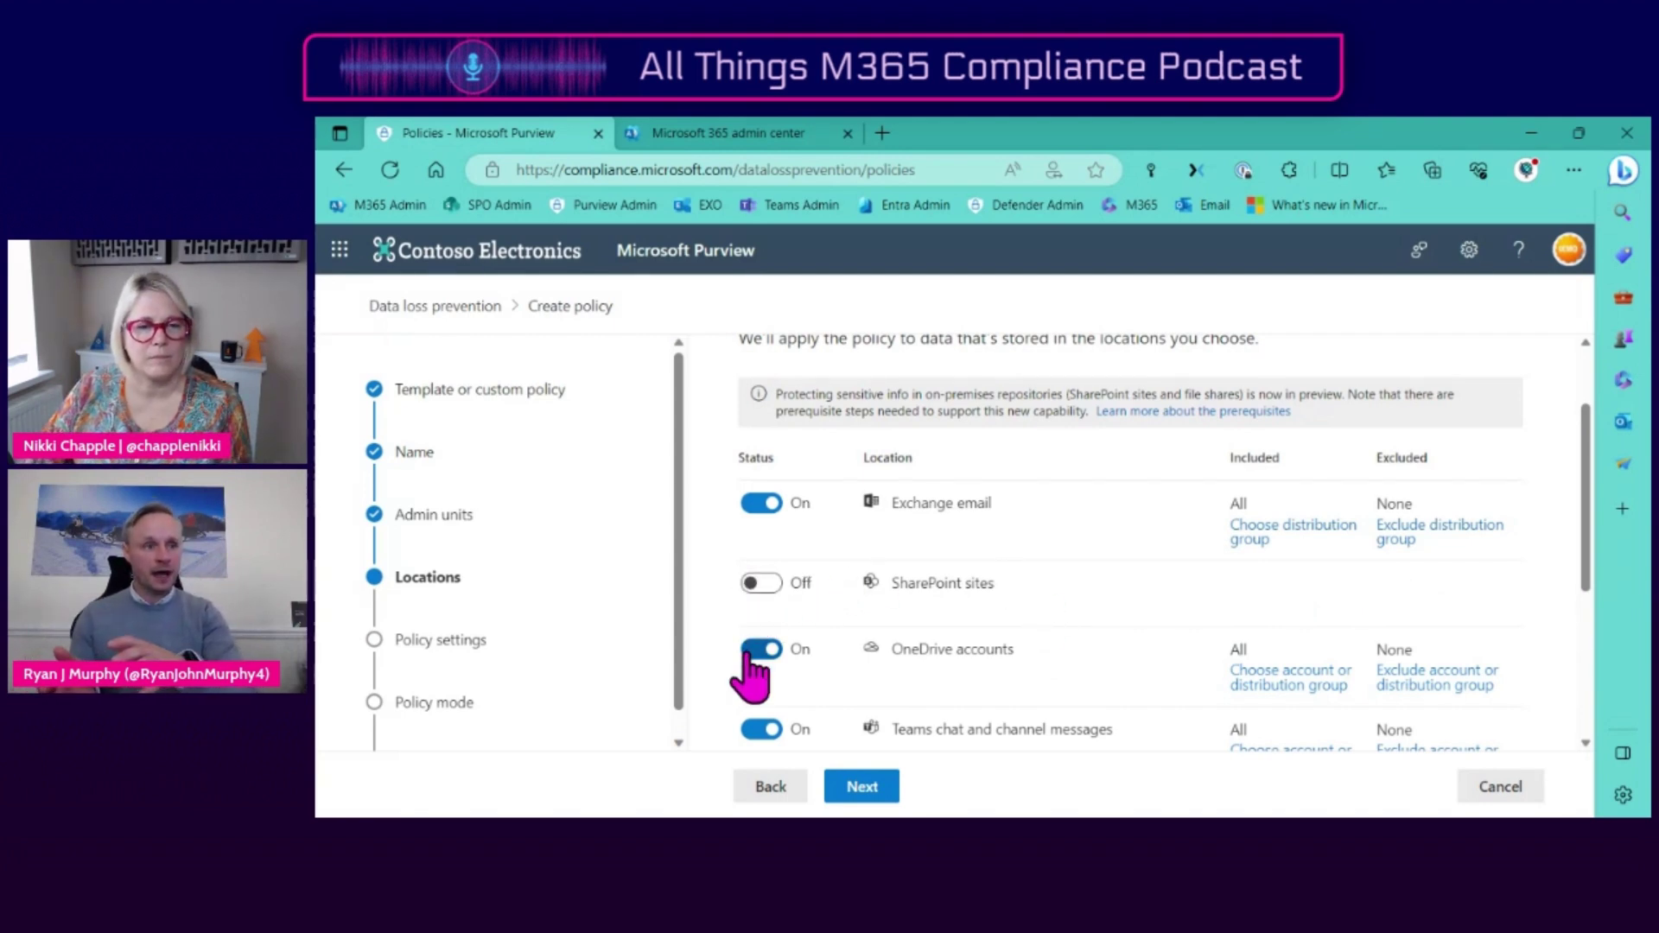
left_click(753, 650)
left_click(760, 729)
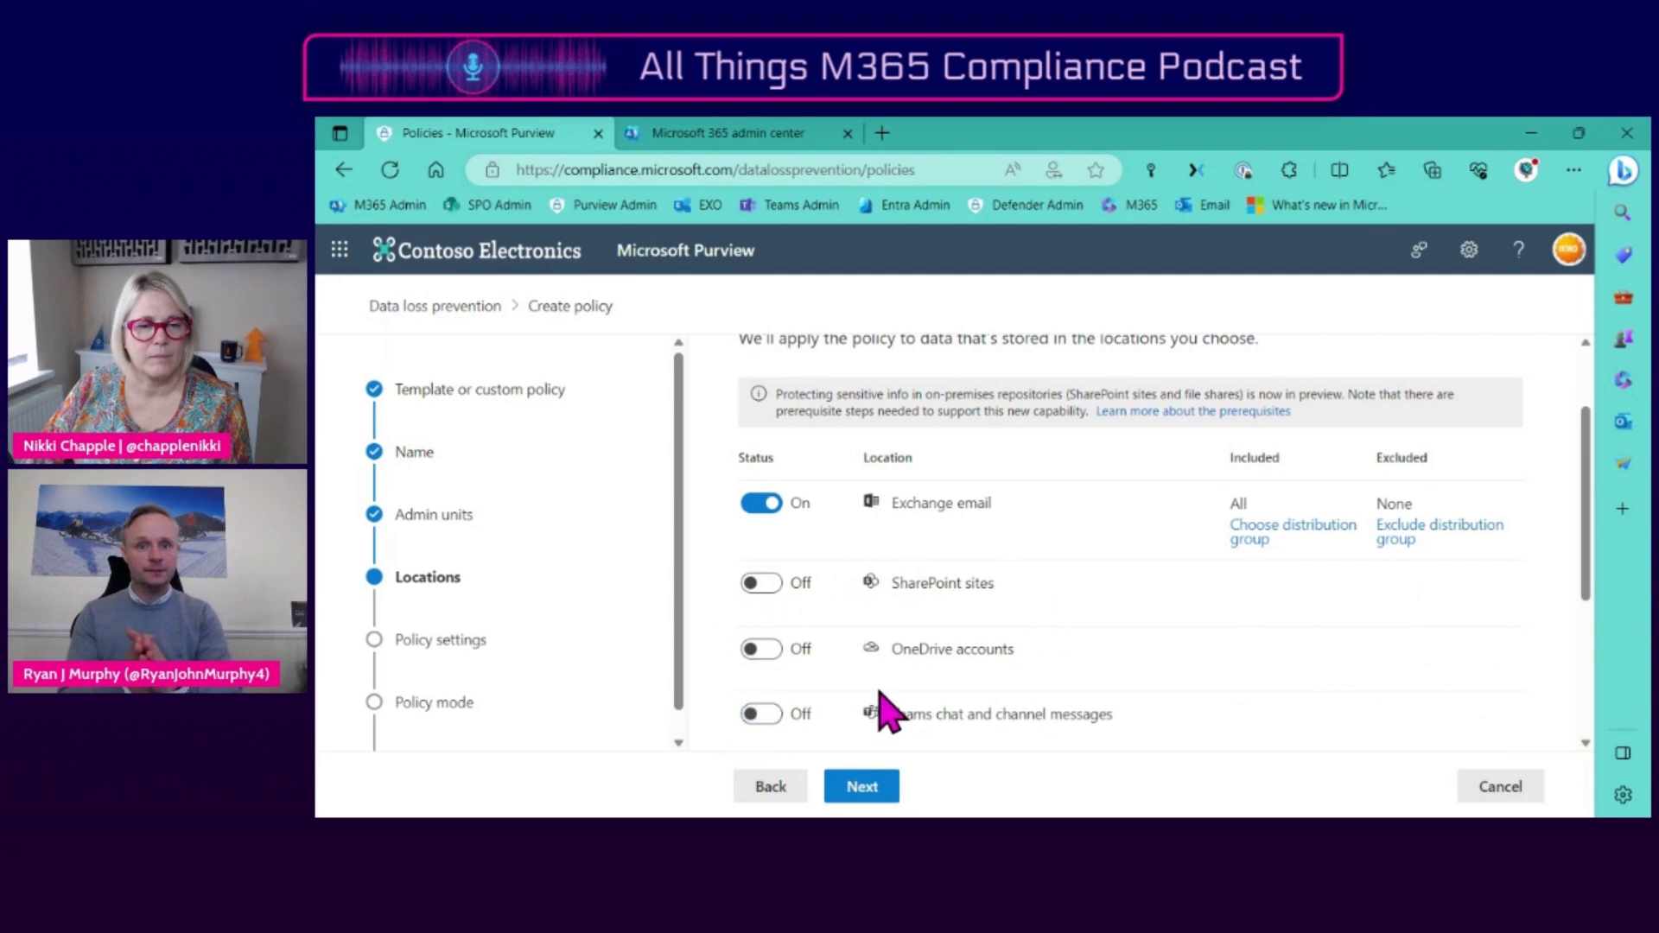
- Turn off the Devices, Microsoft Defender for Cloud Apps and On-premises repositories locations, keeping only Exchange email on
scroll(851, 687, "down", 2)
left_click(762, 593)
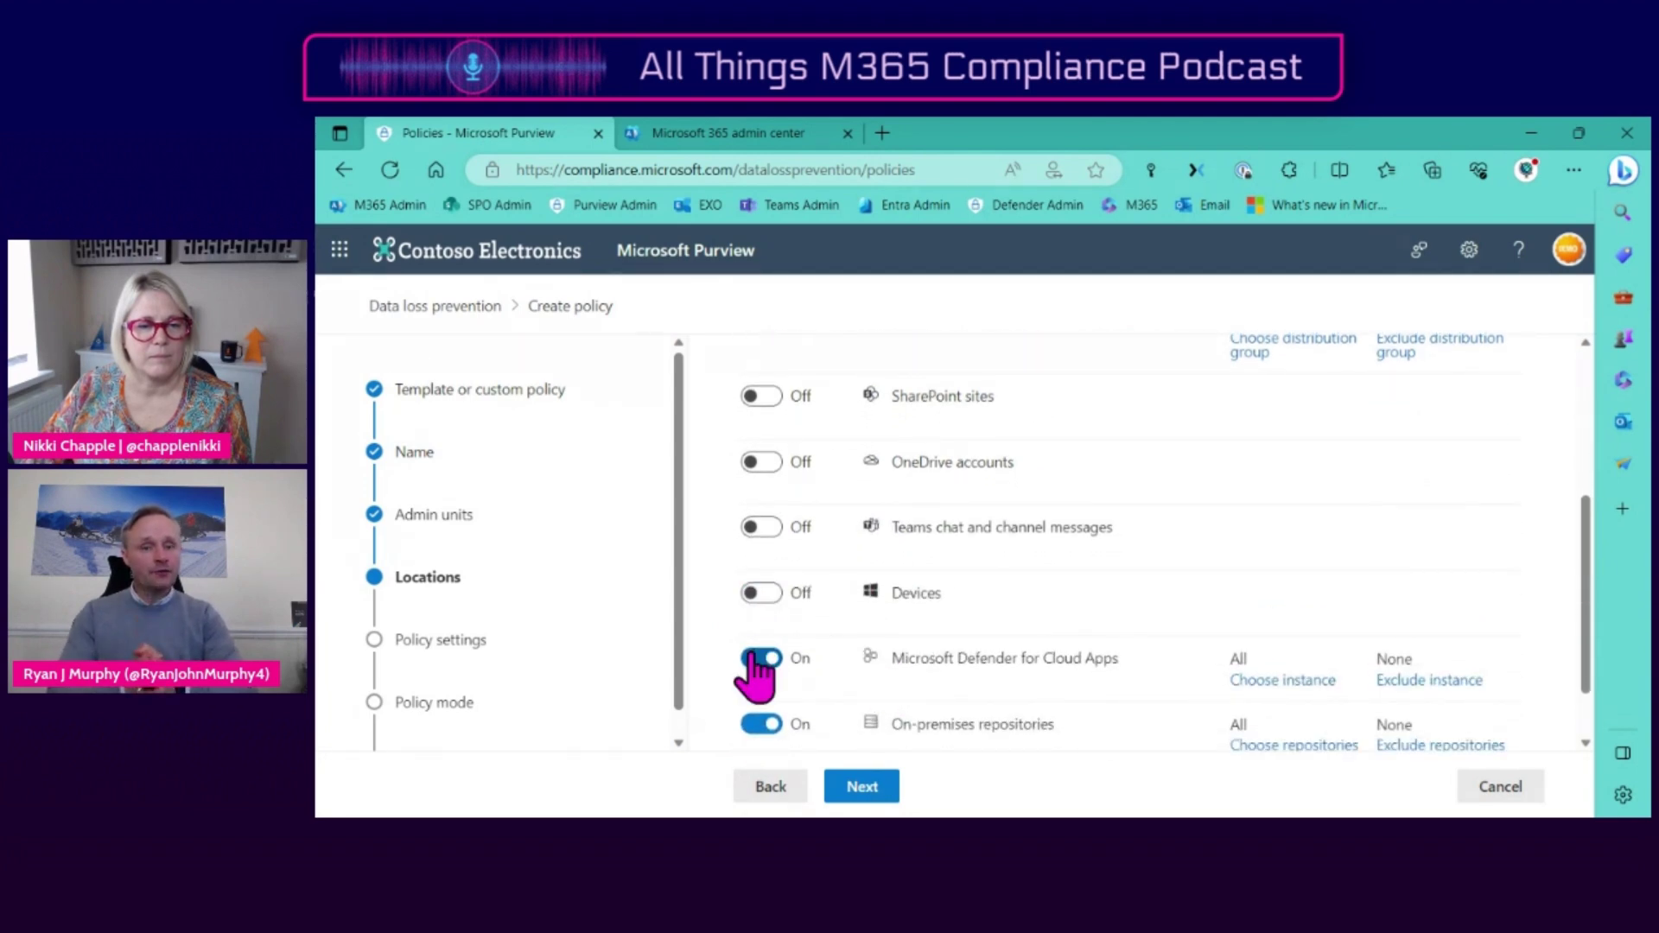
left_click(761, 660)
left_click(759, 726)
scroll(895, 691, "down", 1)
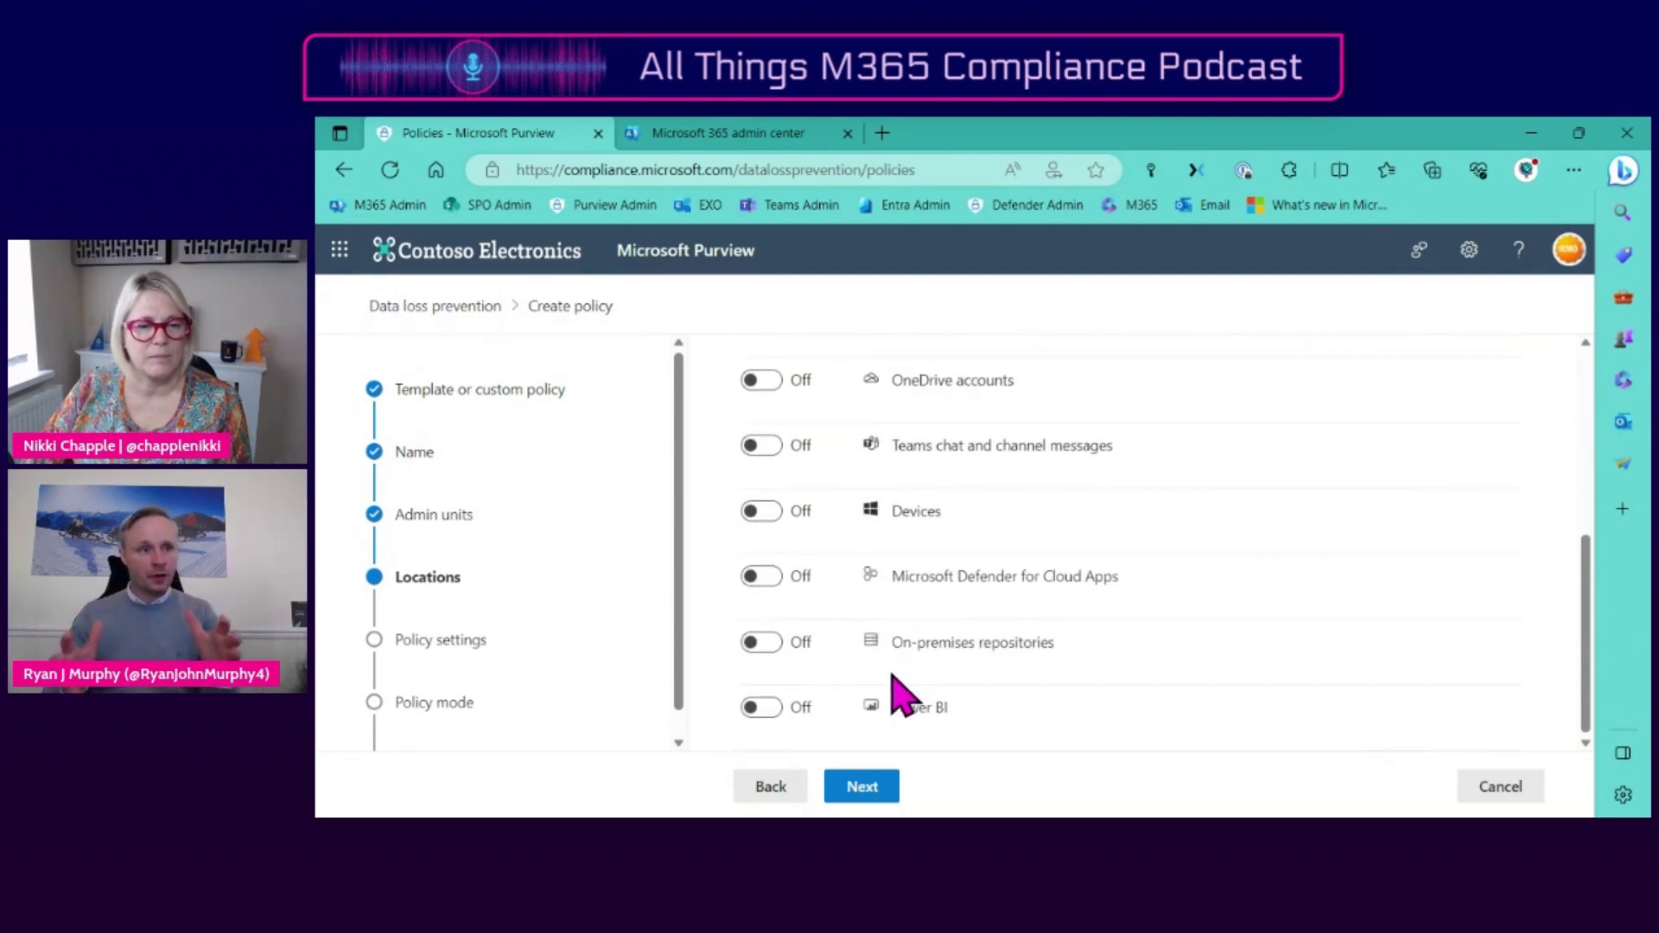
scroll(932, 705, "up", 4)
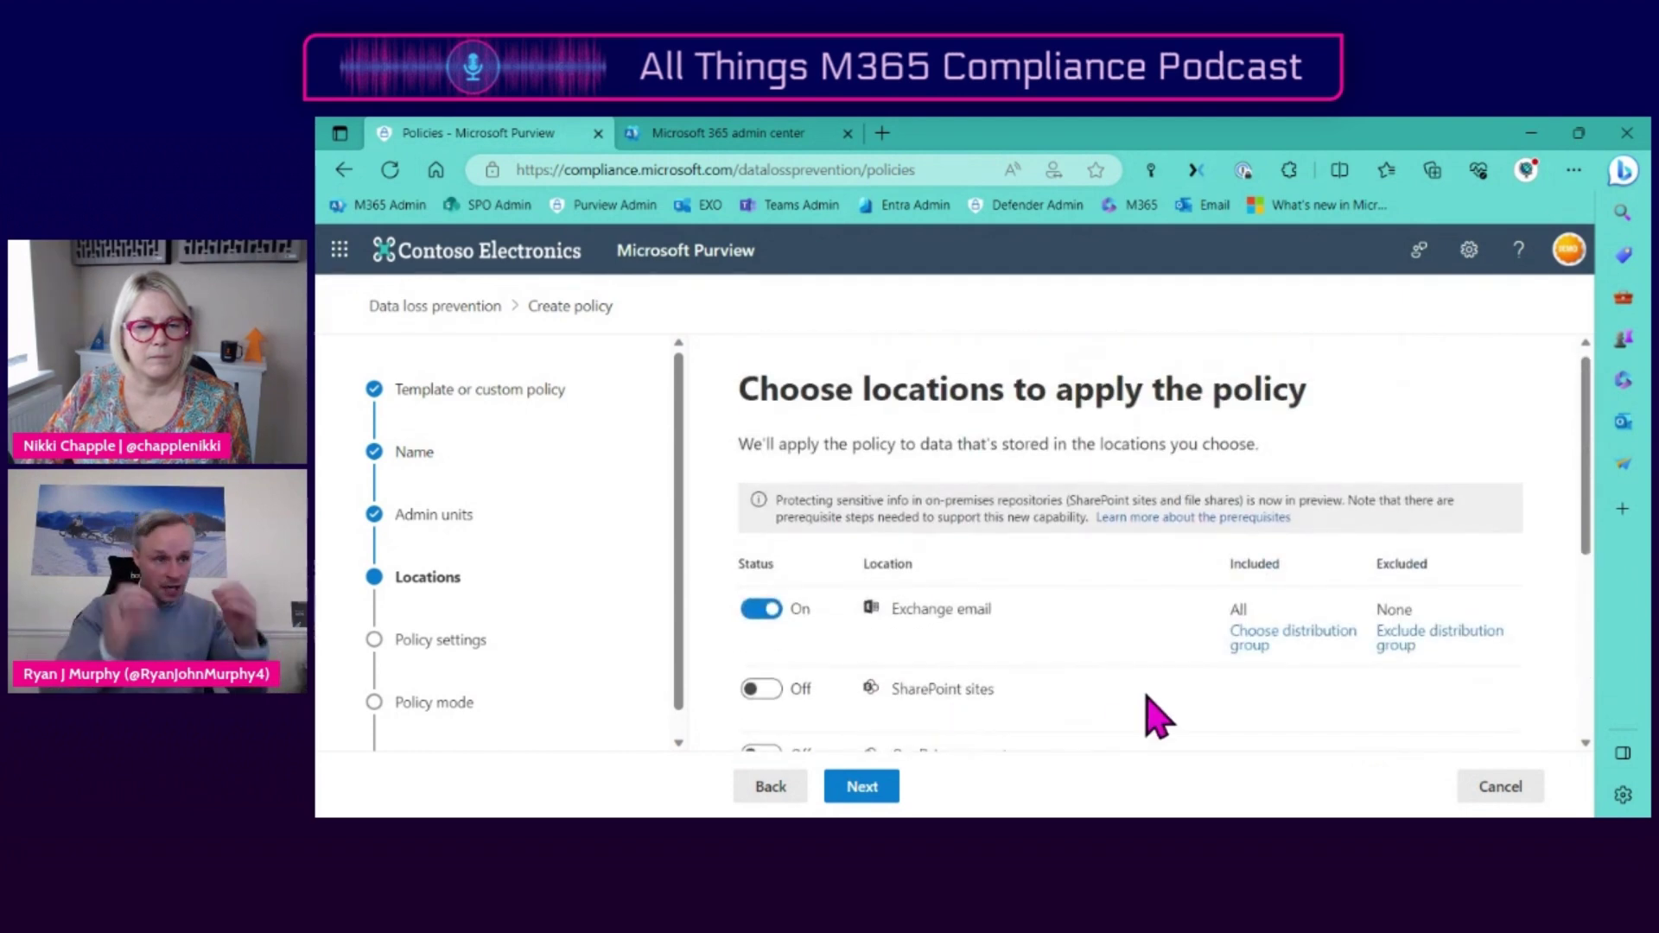
scroll(1159, 717, "down", 1)
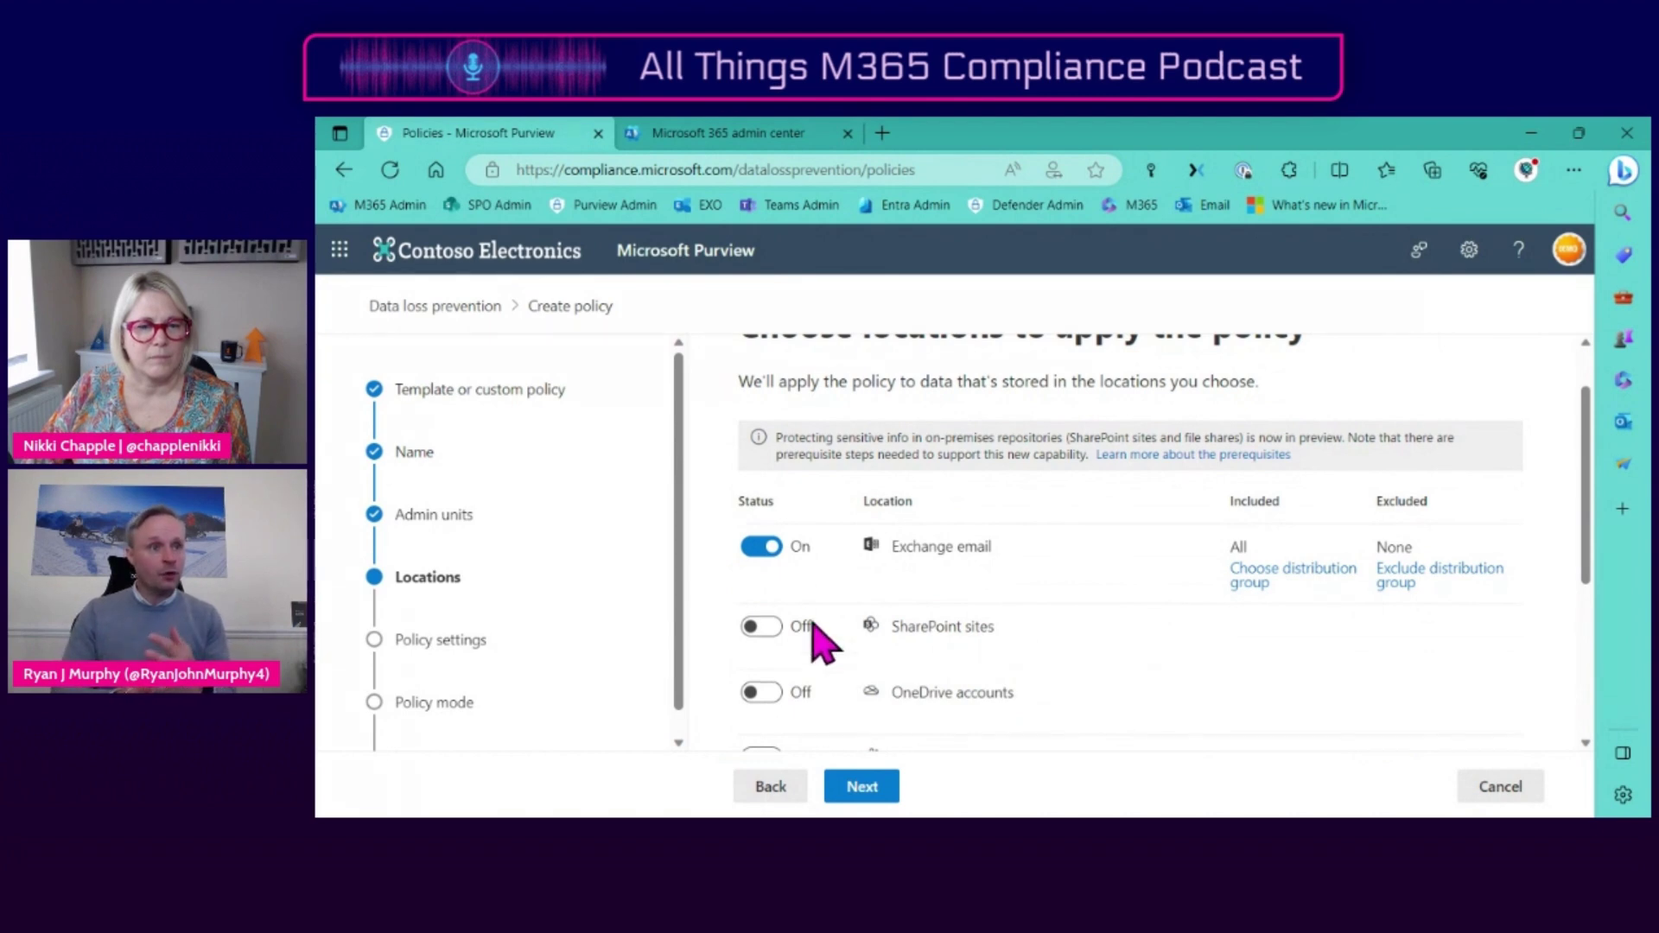
- Turn off the Exchange email location and turn on SharePoint sites and OneDrive accounts
left_click(755, 547)
left_click(760, 612)
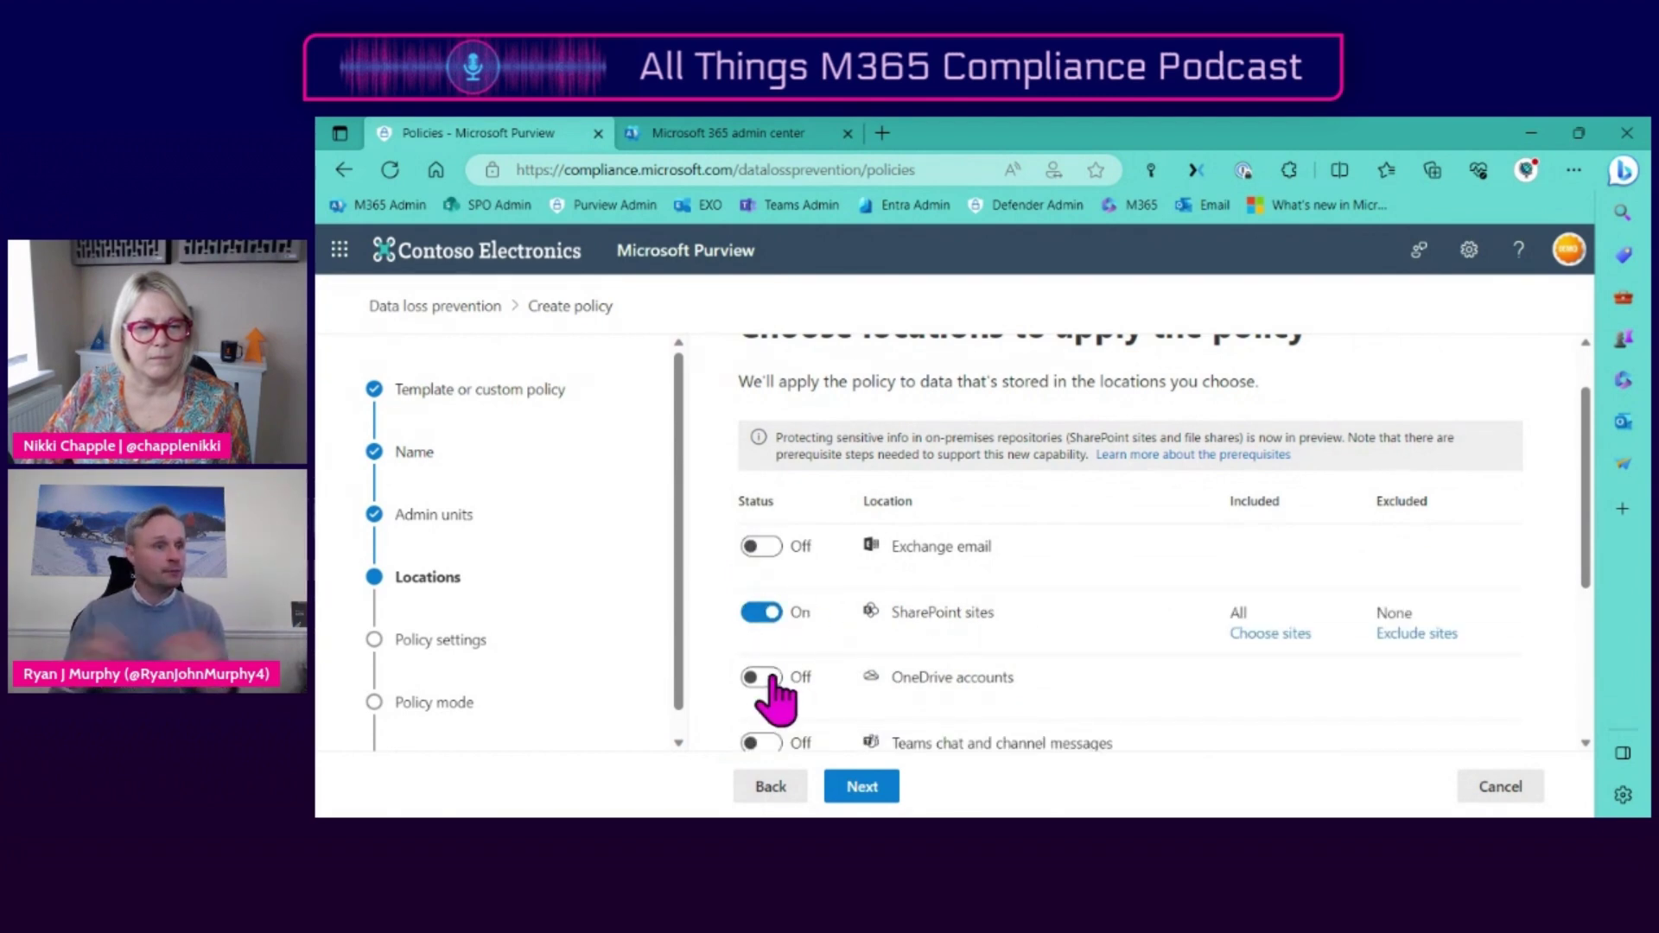
left_click(760, 677)
scroll(1259, 619, "down", 1)
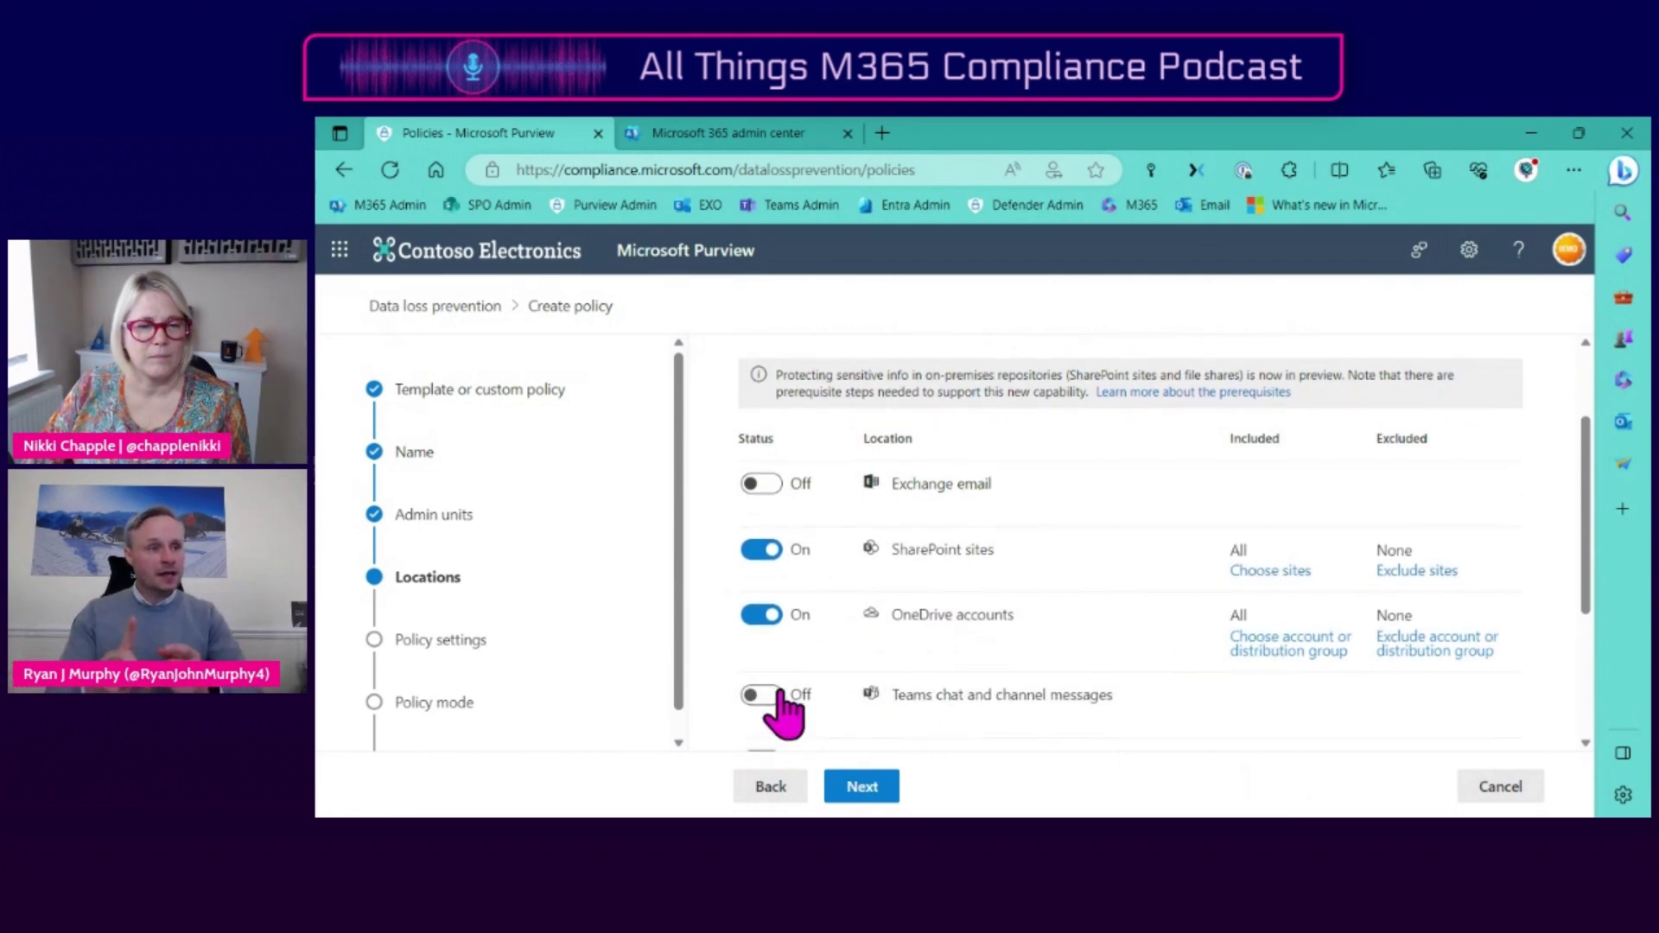
- Turn off the SharePoint sites and OneDrive accounts locations and turn on Teams chat and channel messages
left_click(752, 553)
left_click(757, 613)
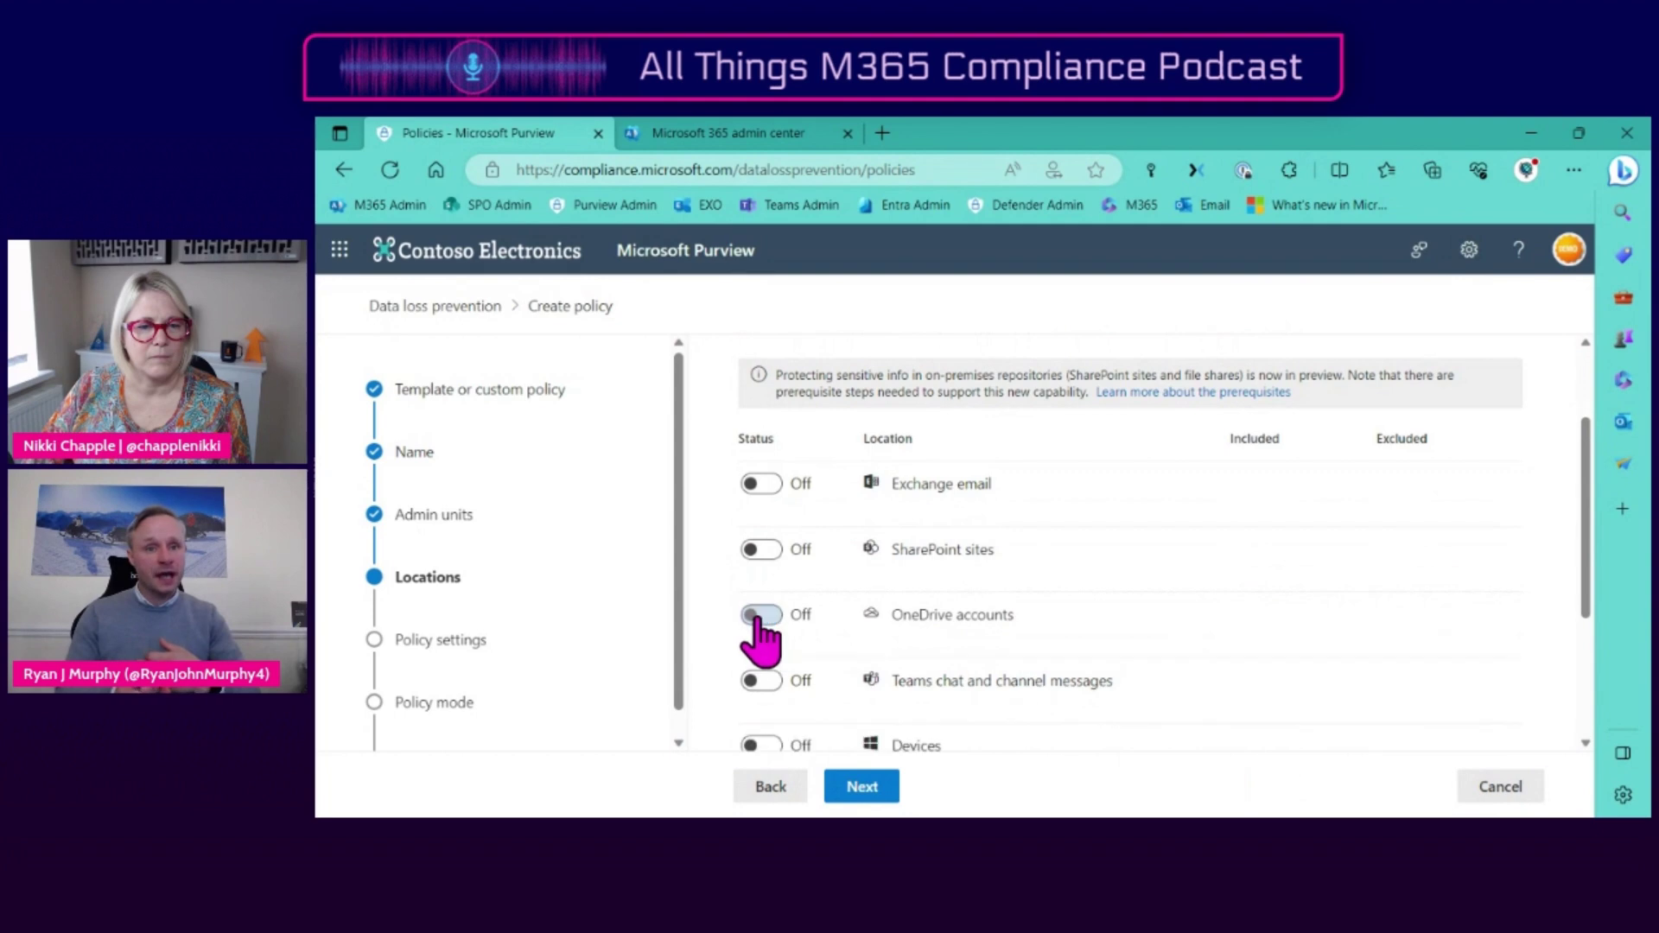
left_click(764, 682)
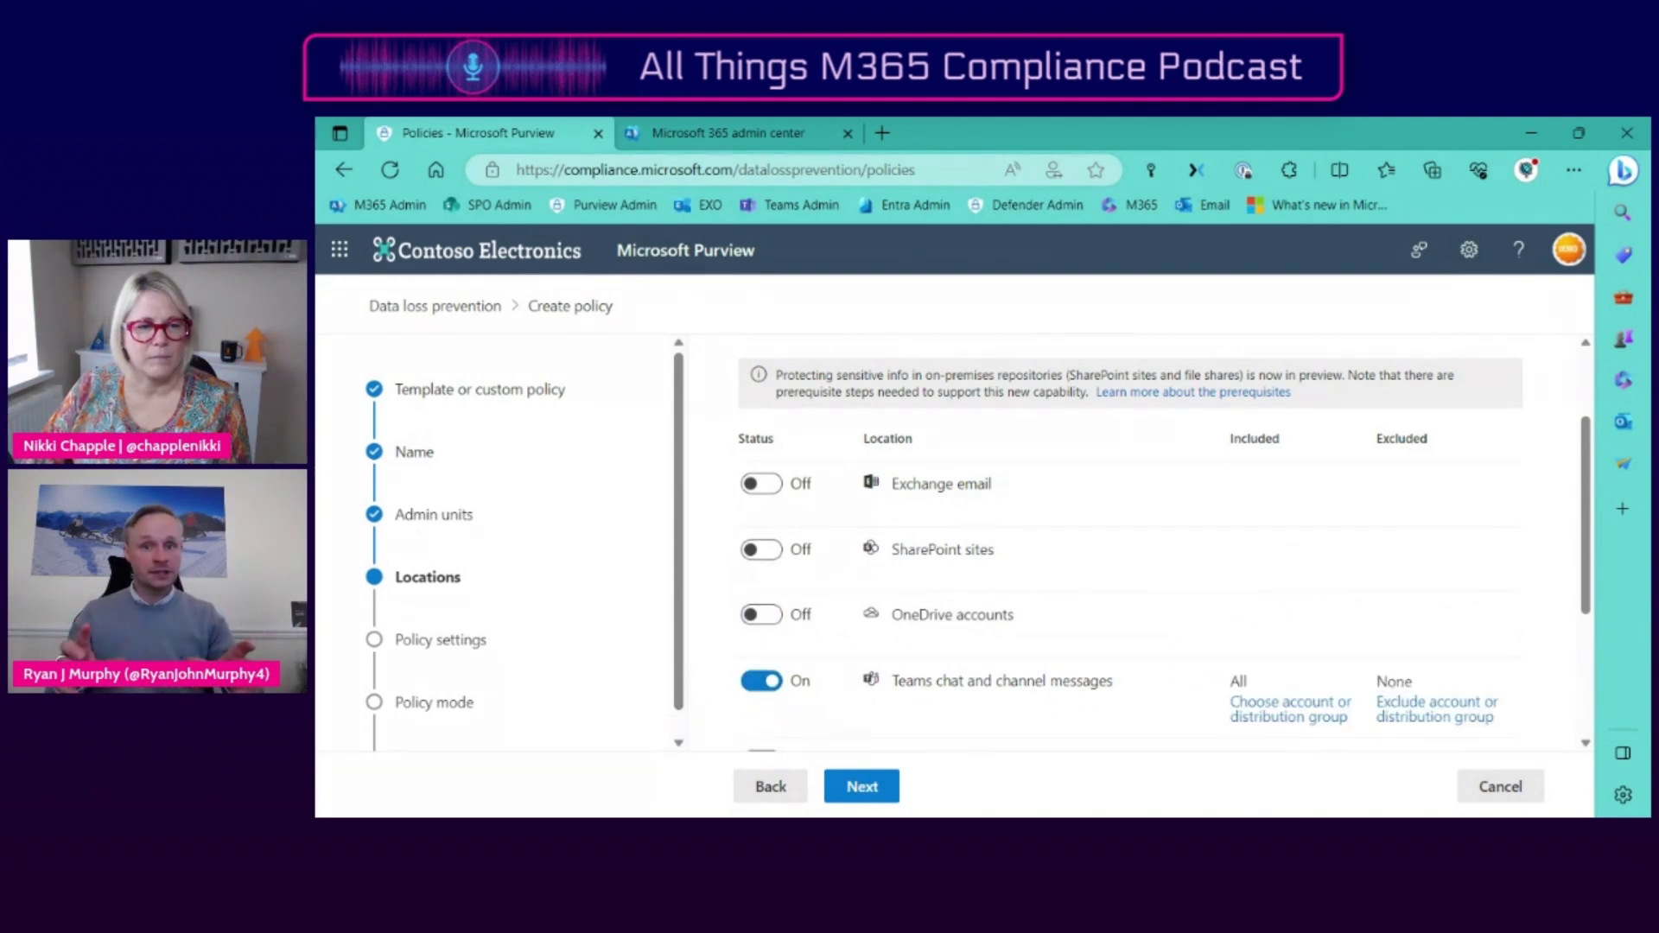
- Turn on the SharePoint sites, OneDrive accounts and Exchange email locations, and turn off Teams chat and channel messages
left_click(765, 551)
left_click(764, 616)
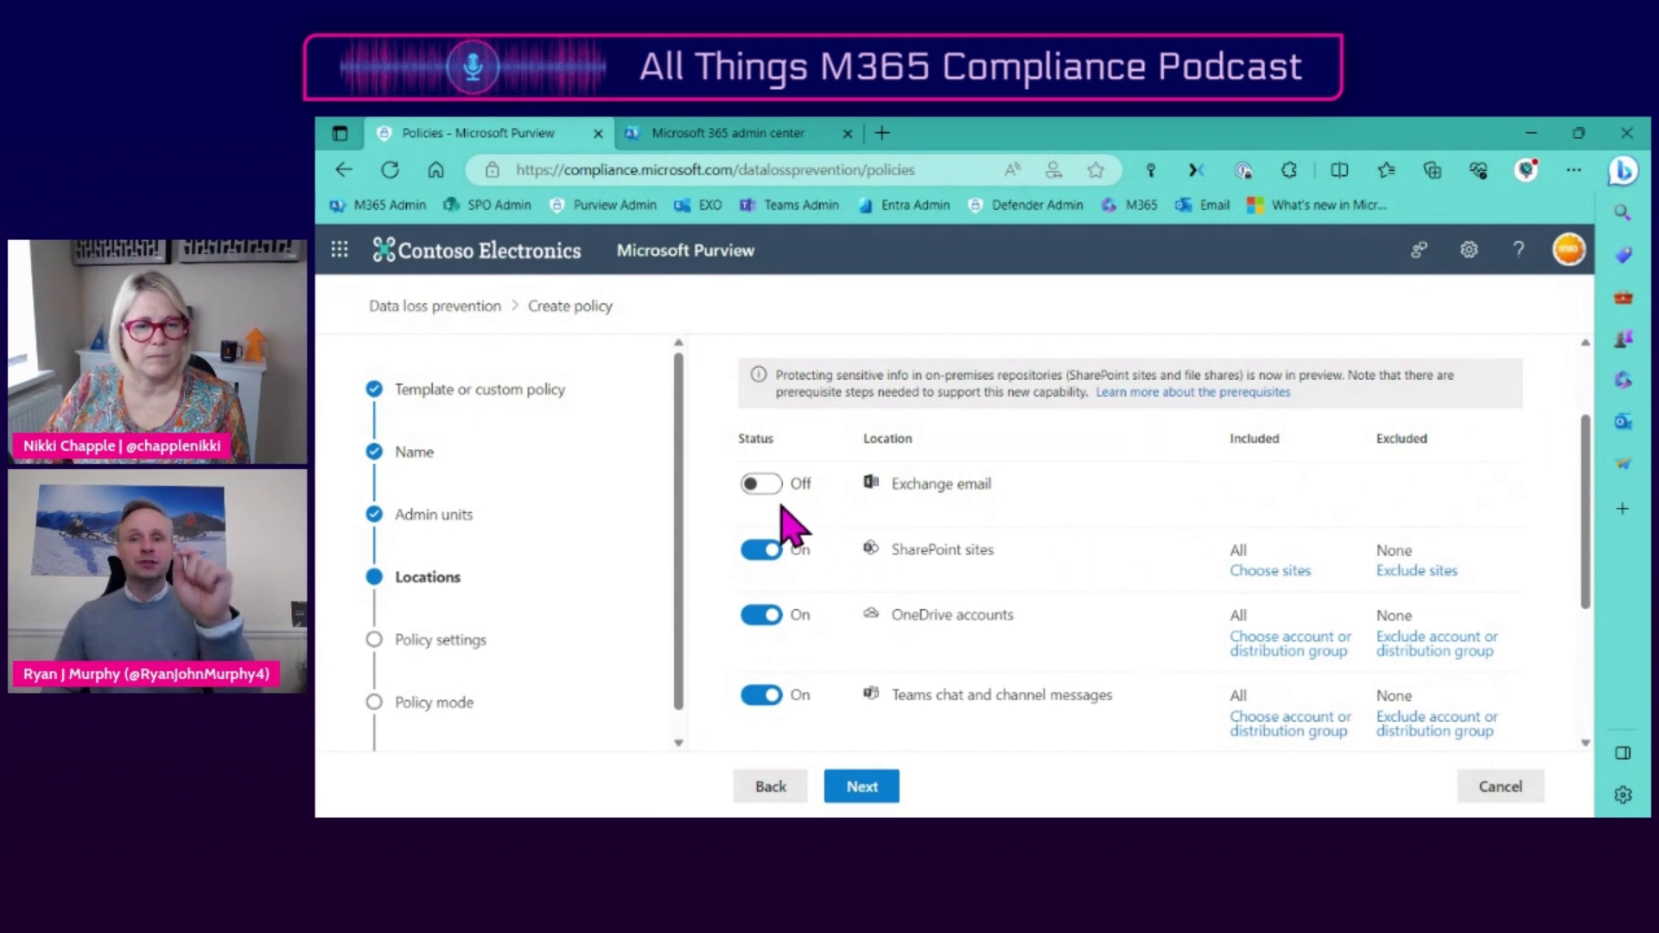
left_click(764, 486)
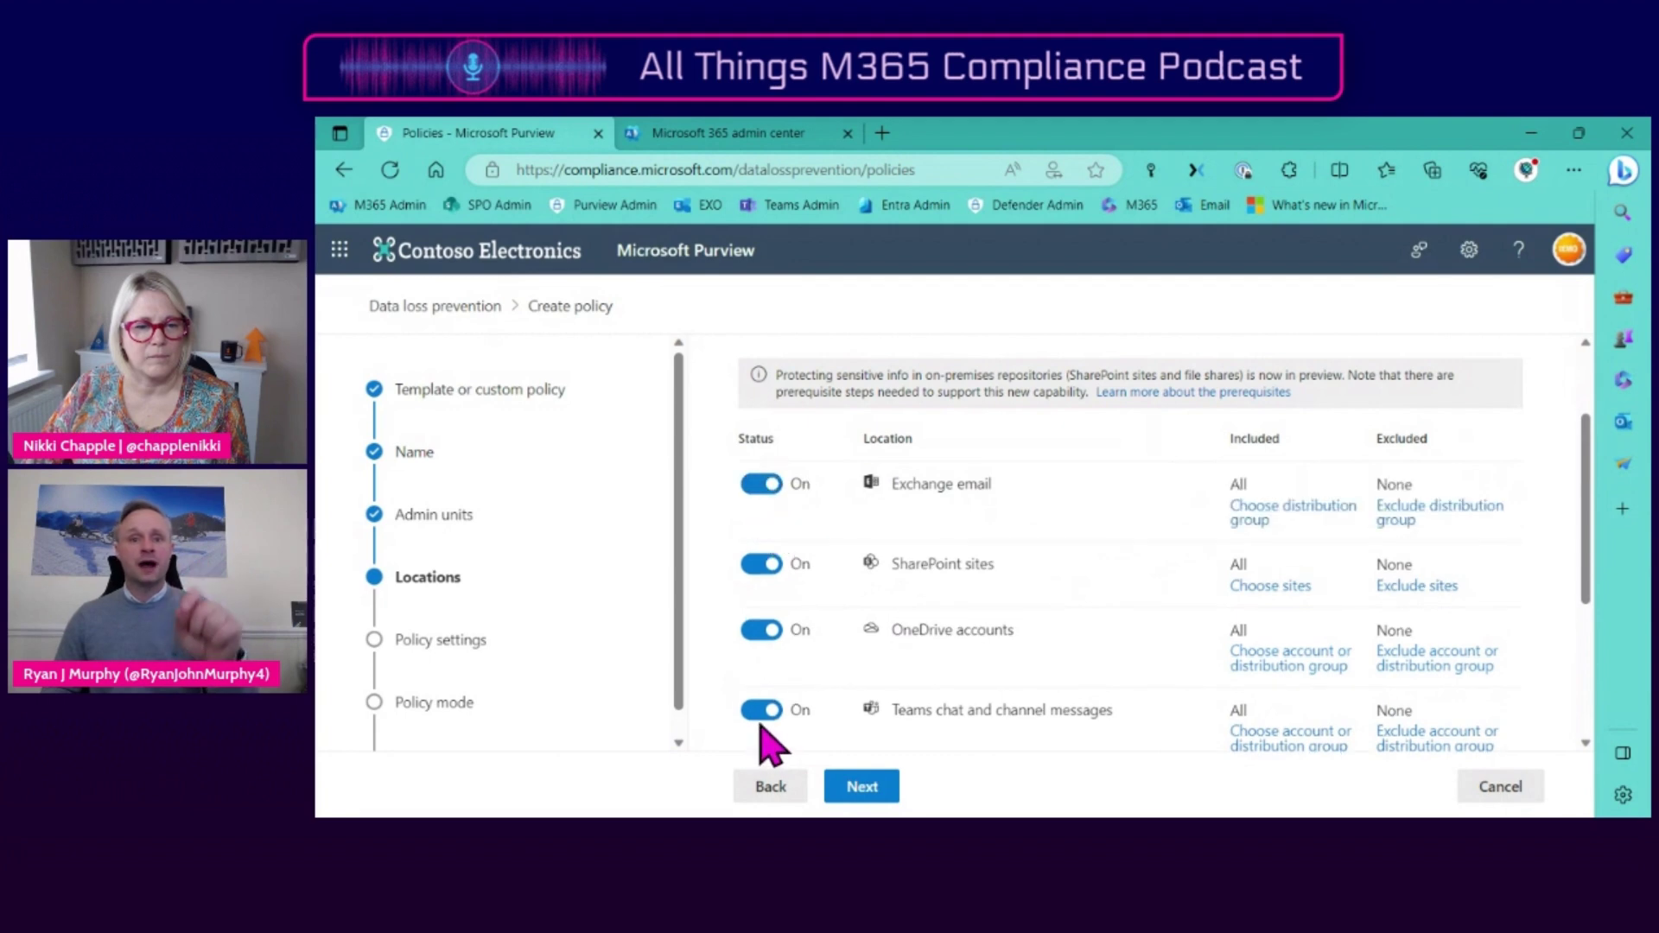
left_click(762, 710)
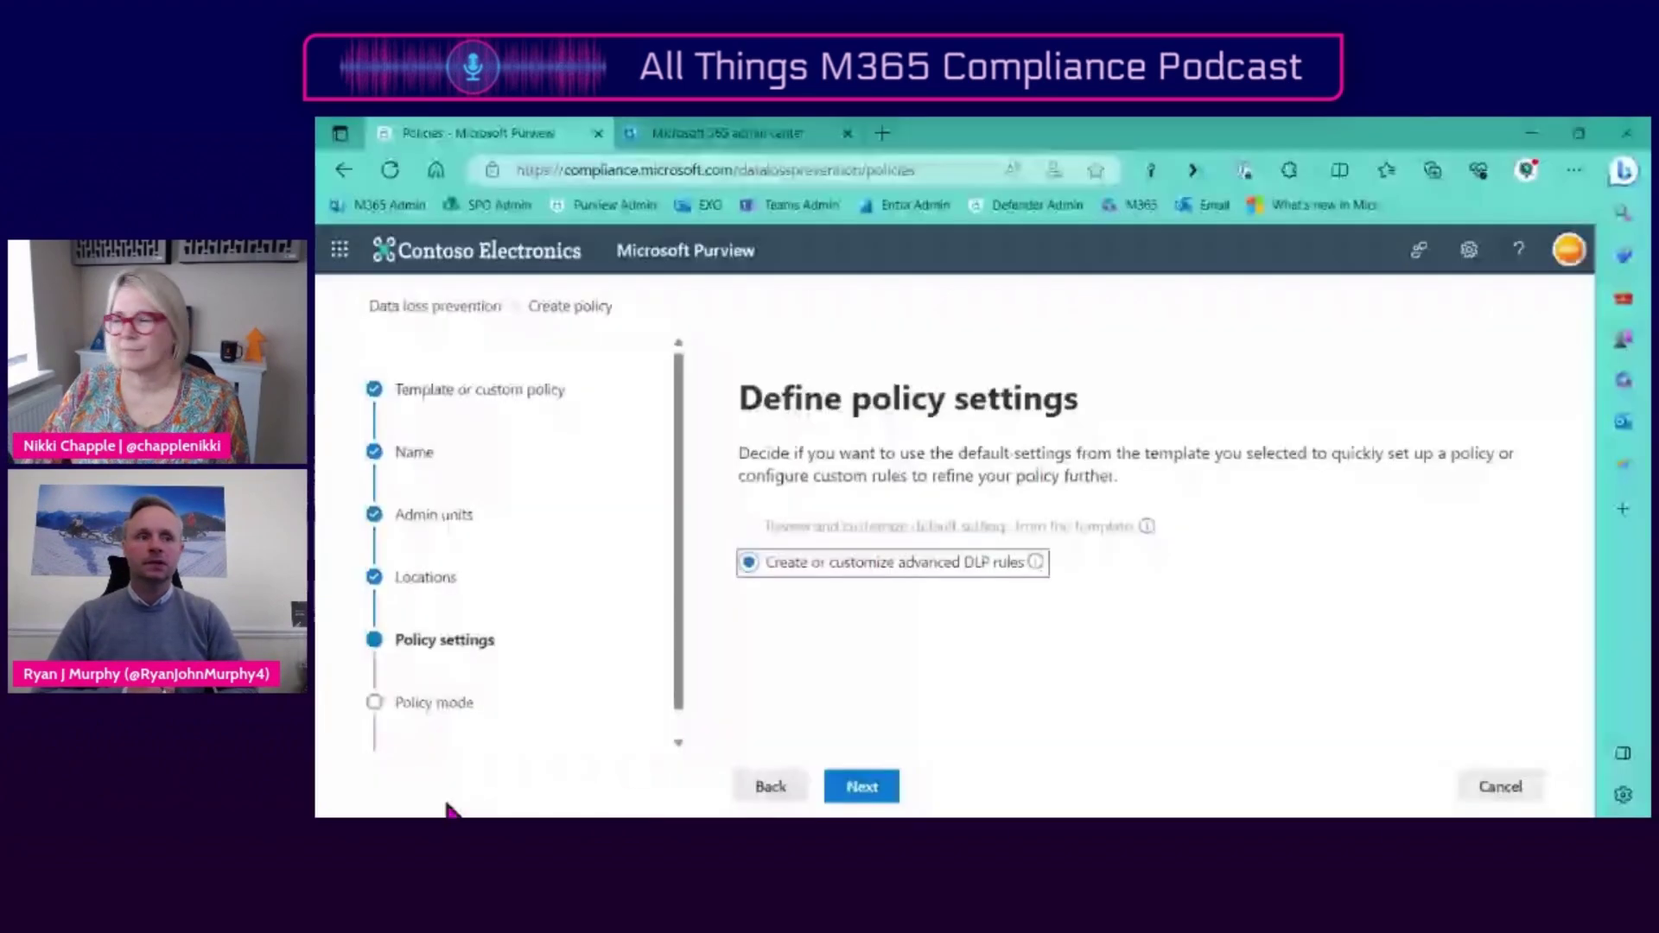
- Open a new advanced DLP rule, review the conditions offered for the combined locations, and cancel the rule
left_click(873, 792)
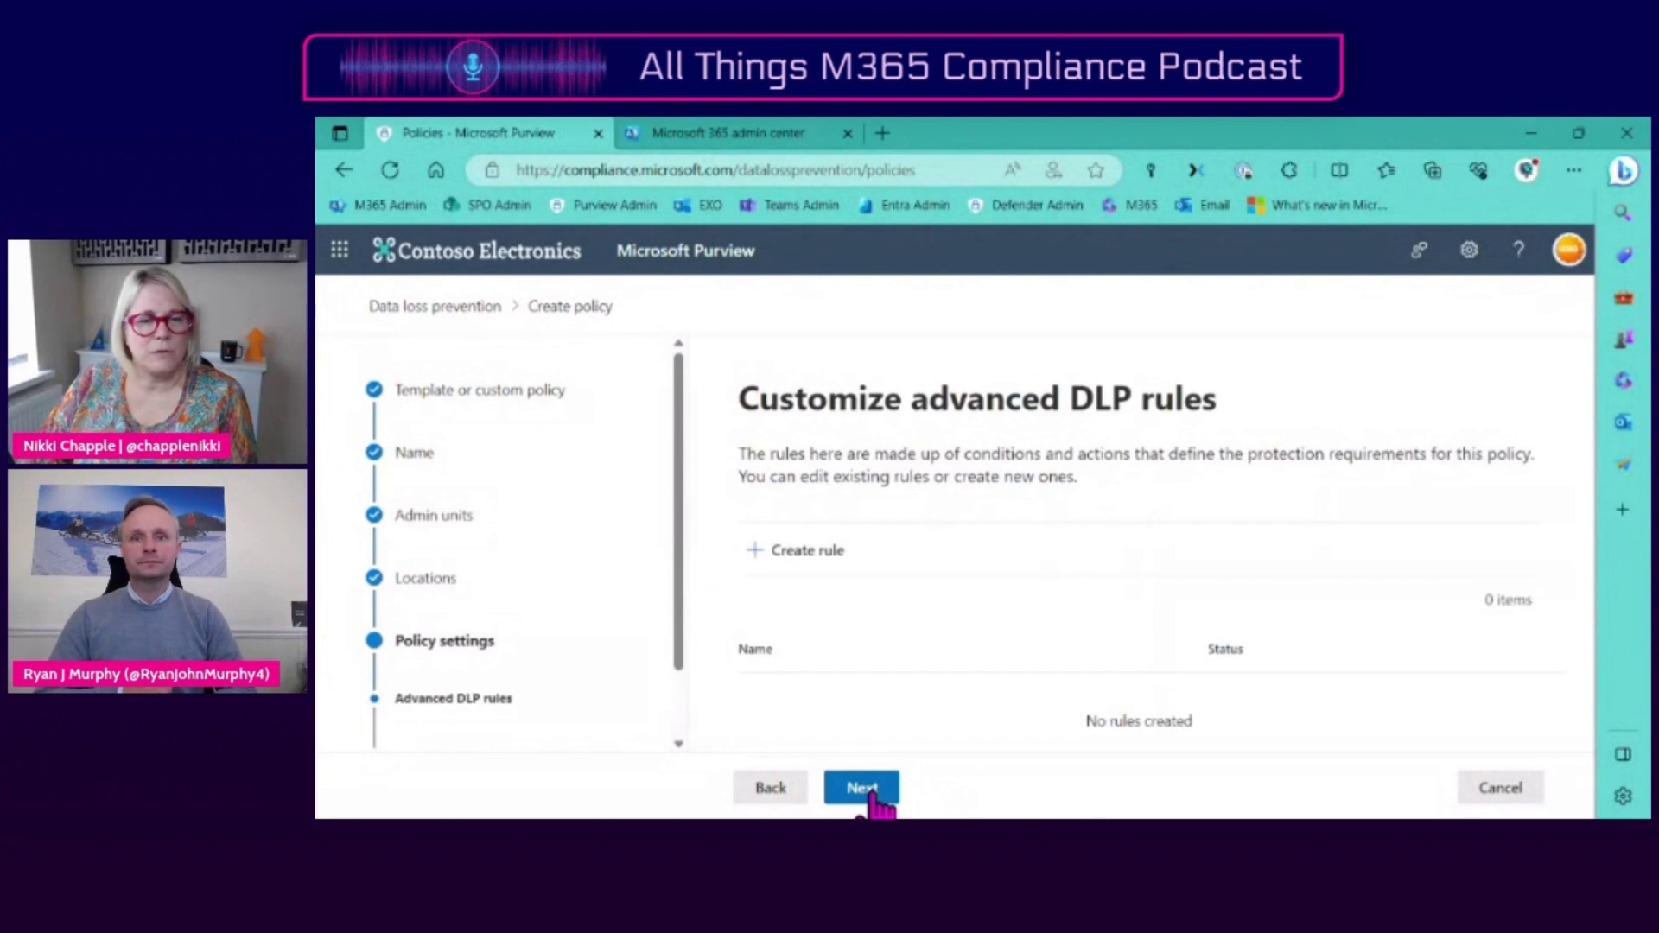
left_click(782, 554)
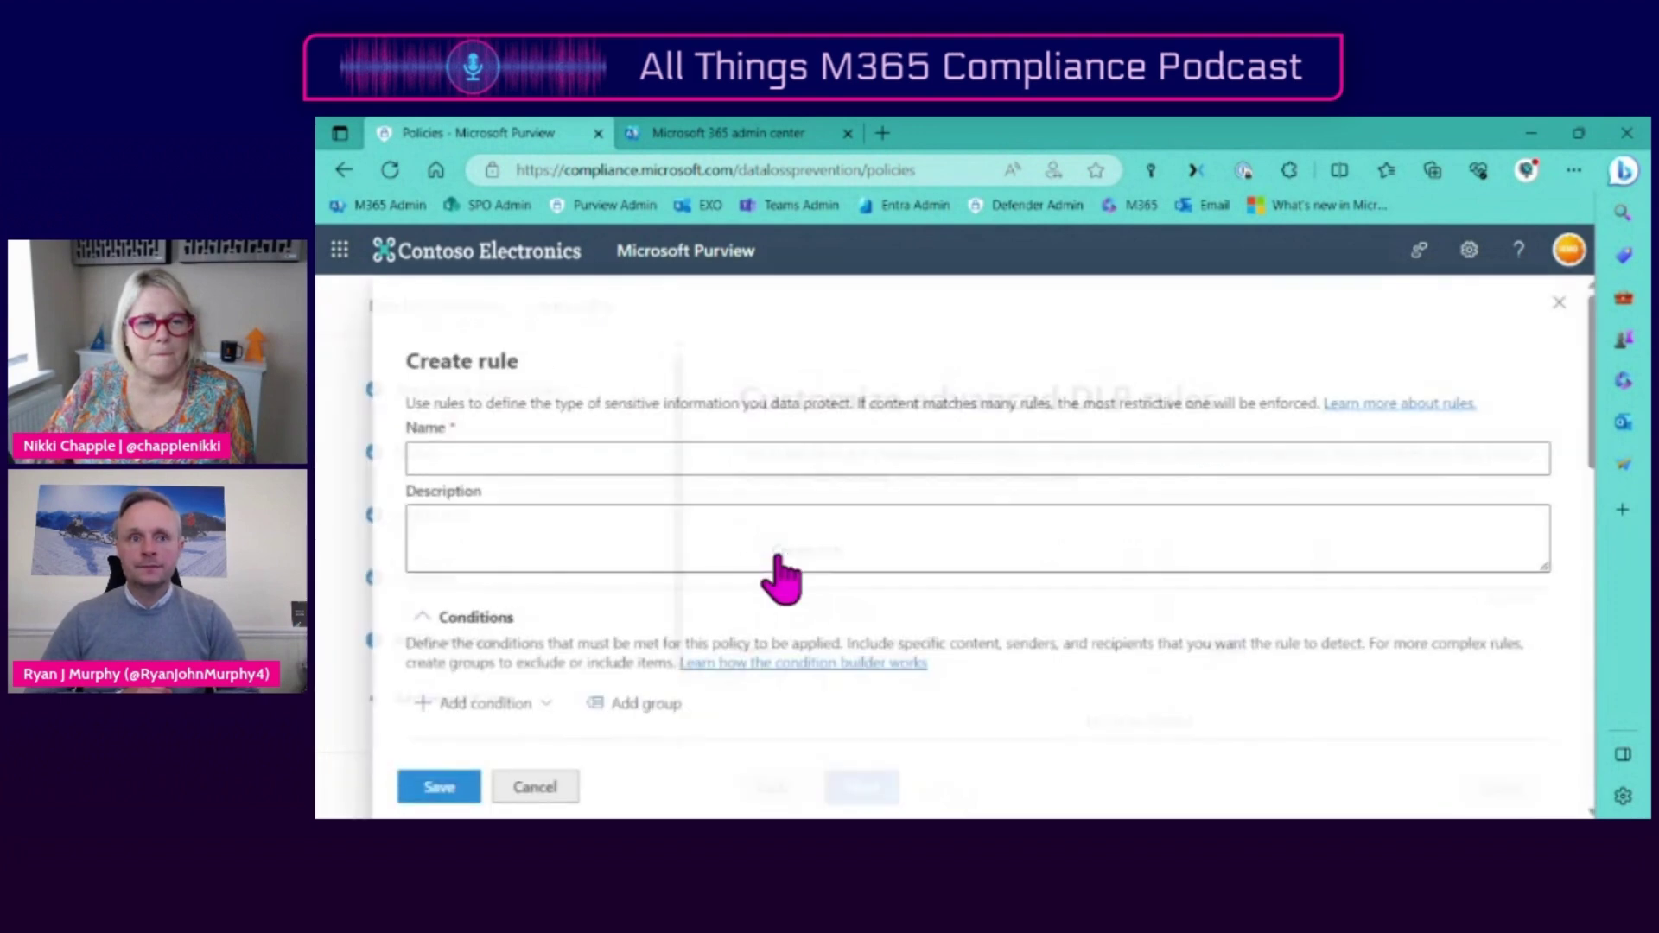
left_click(793, 463)
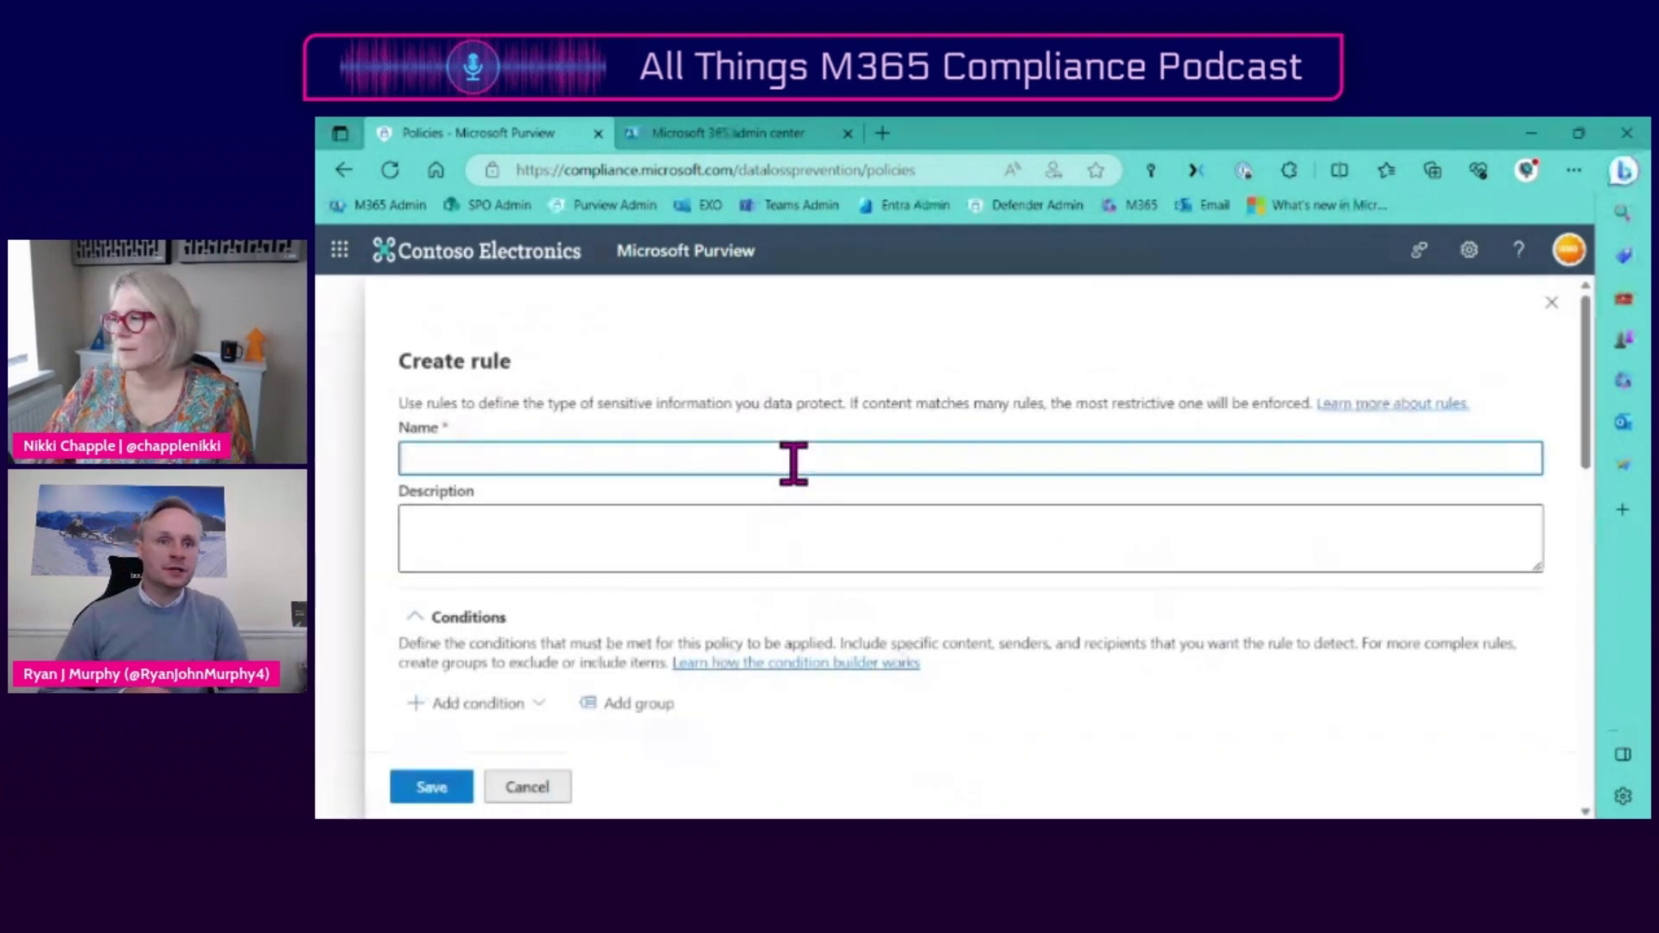
left_click(996, 526)
scroll(1111, 714, "down", 2)
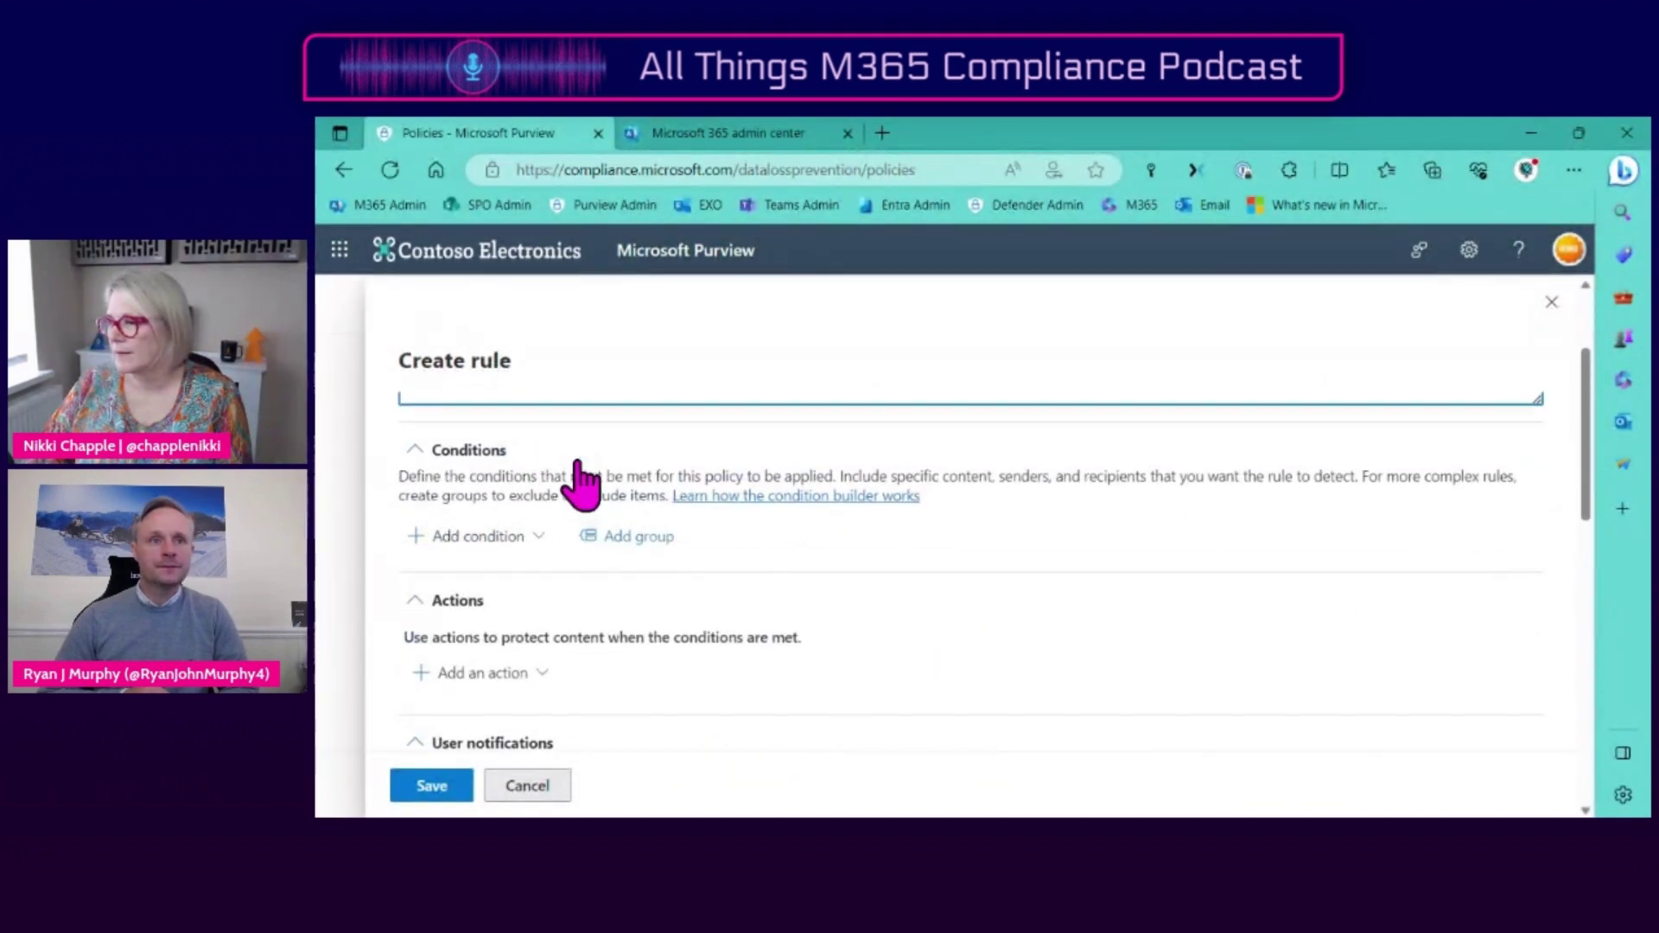
left_click(510, 541)
left_click(1160, 537)
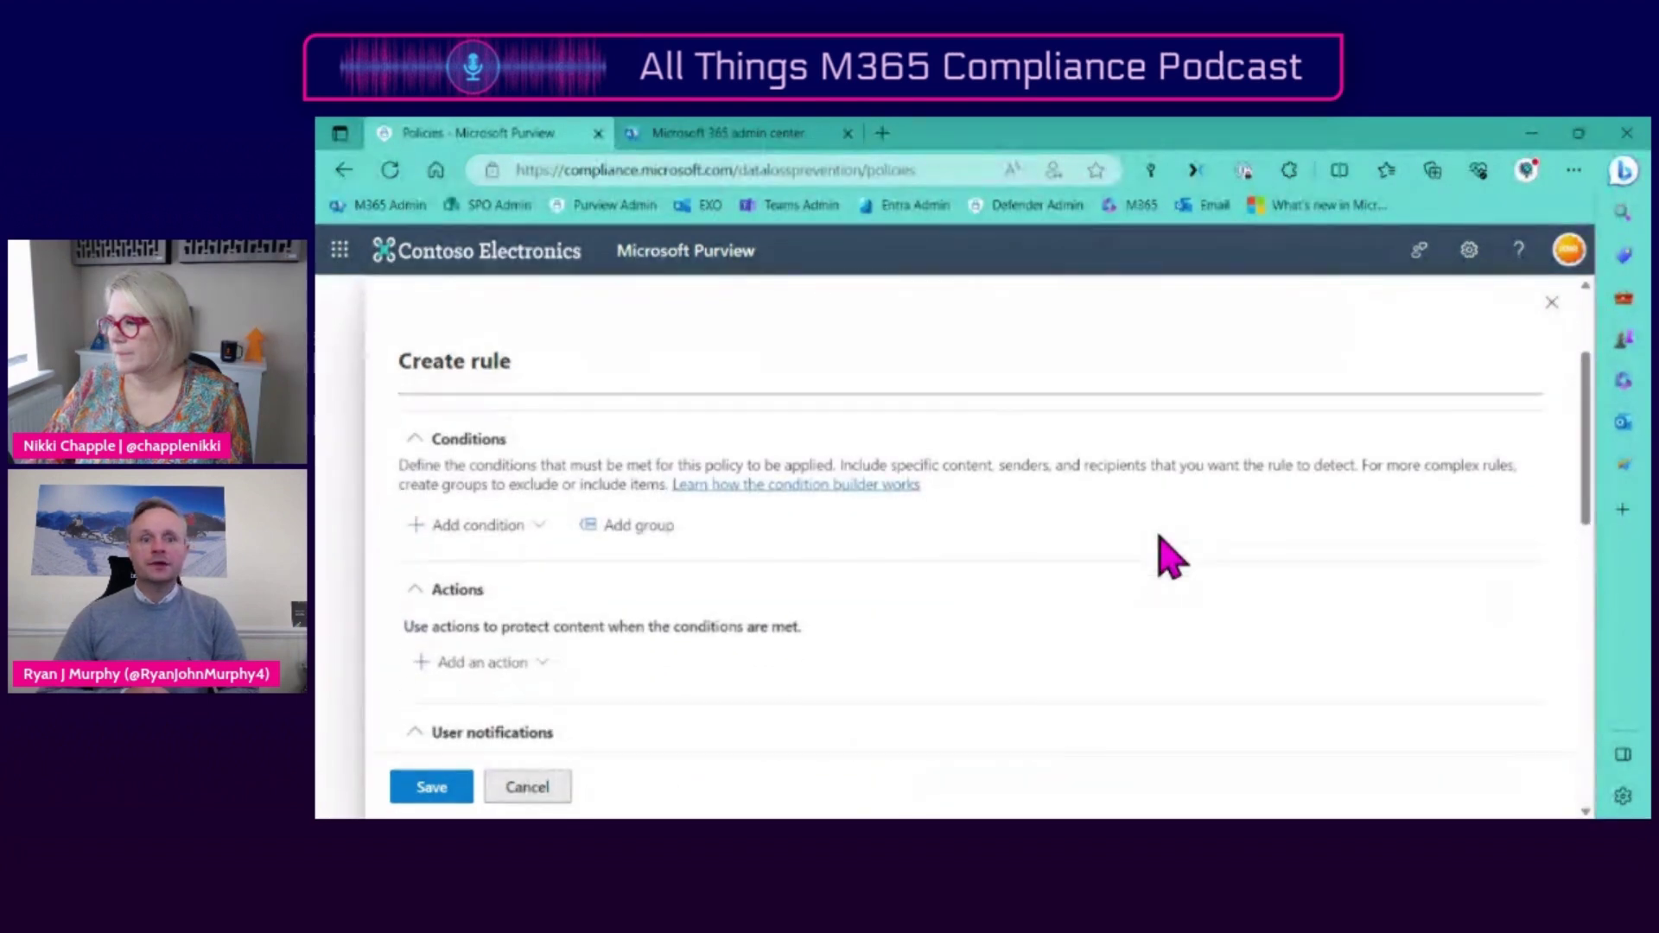
left_click(478, 542)
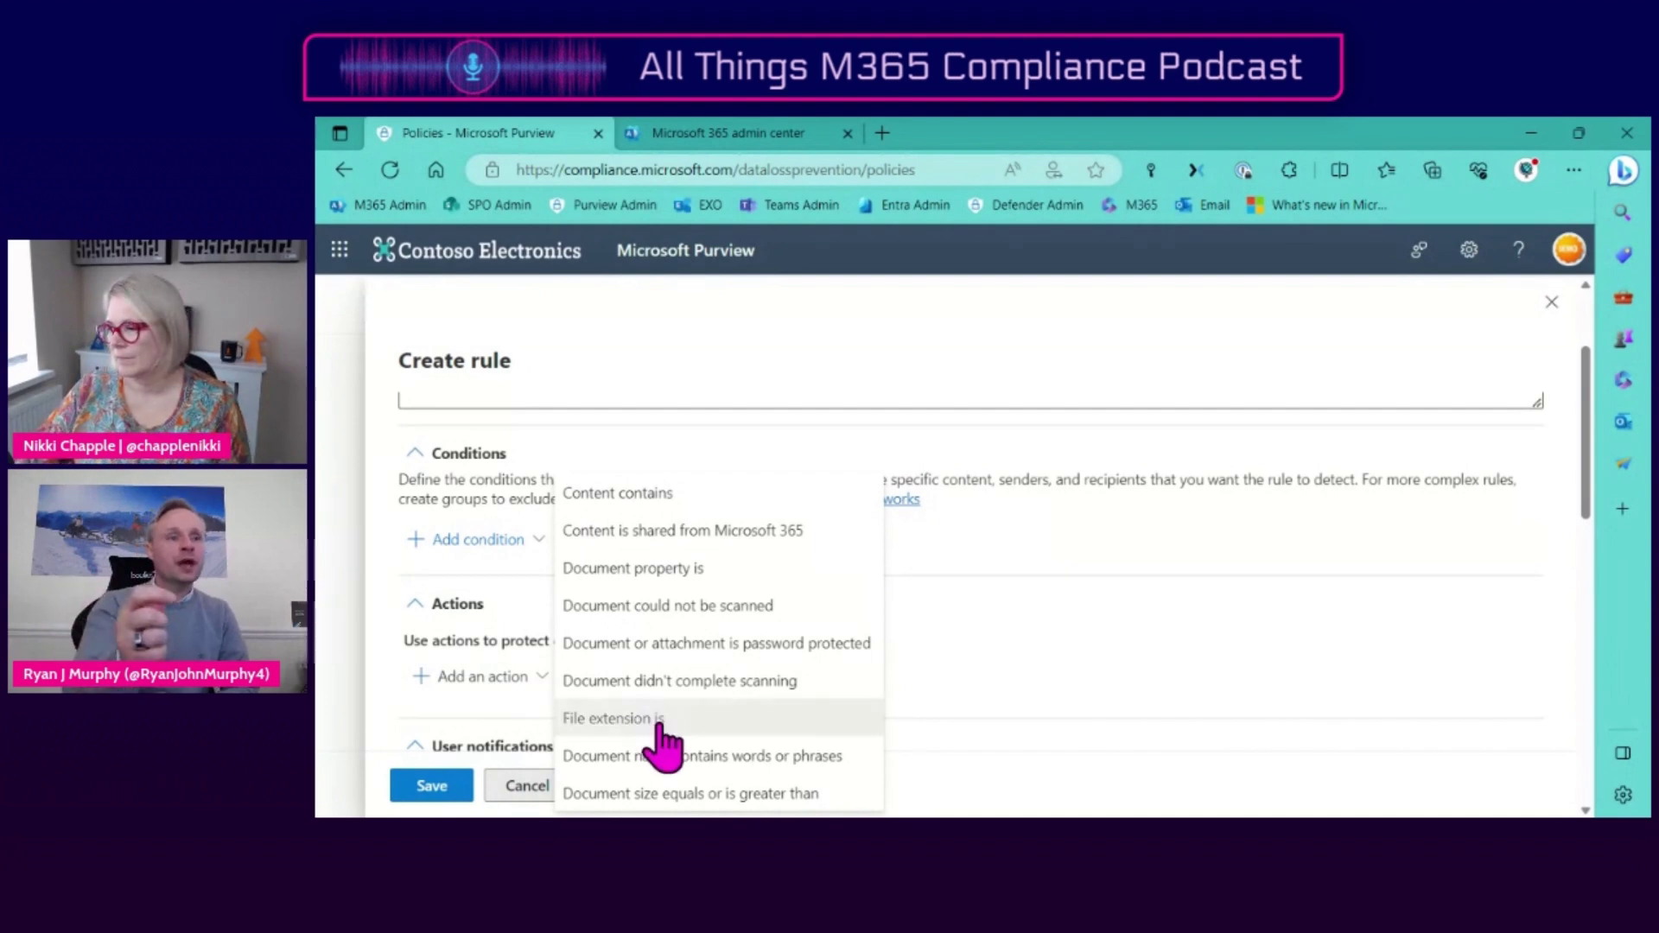
left_click(533, 785)
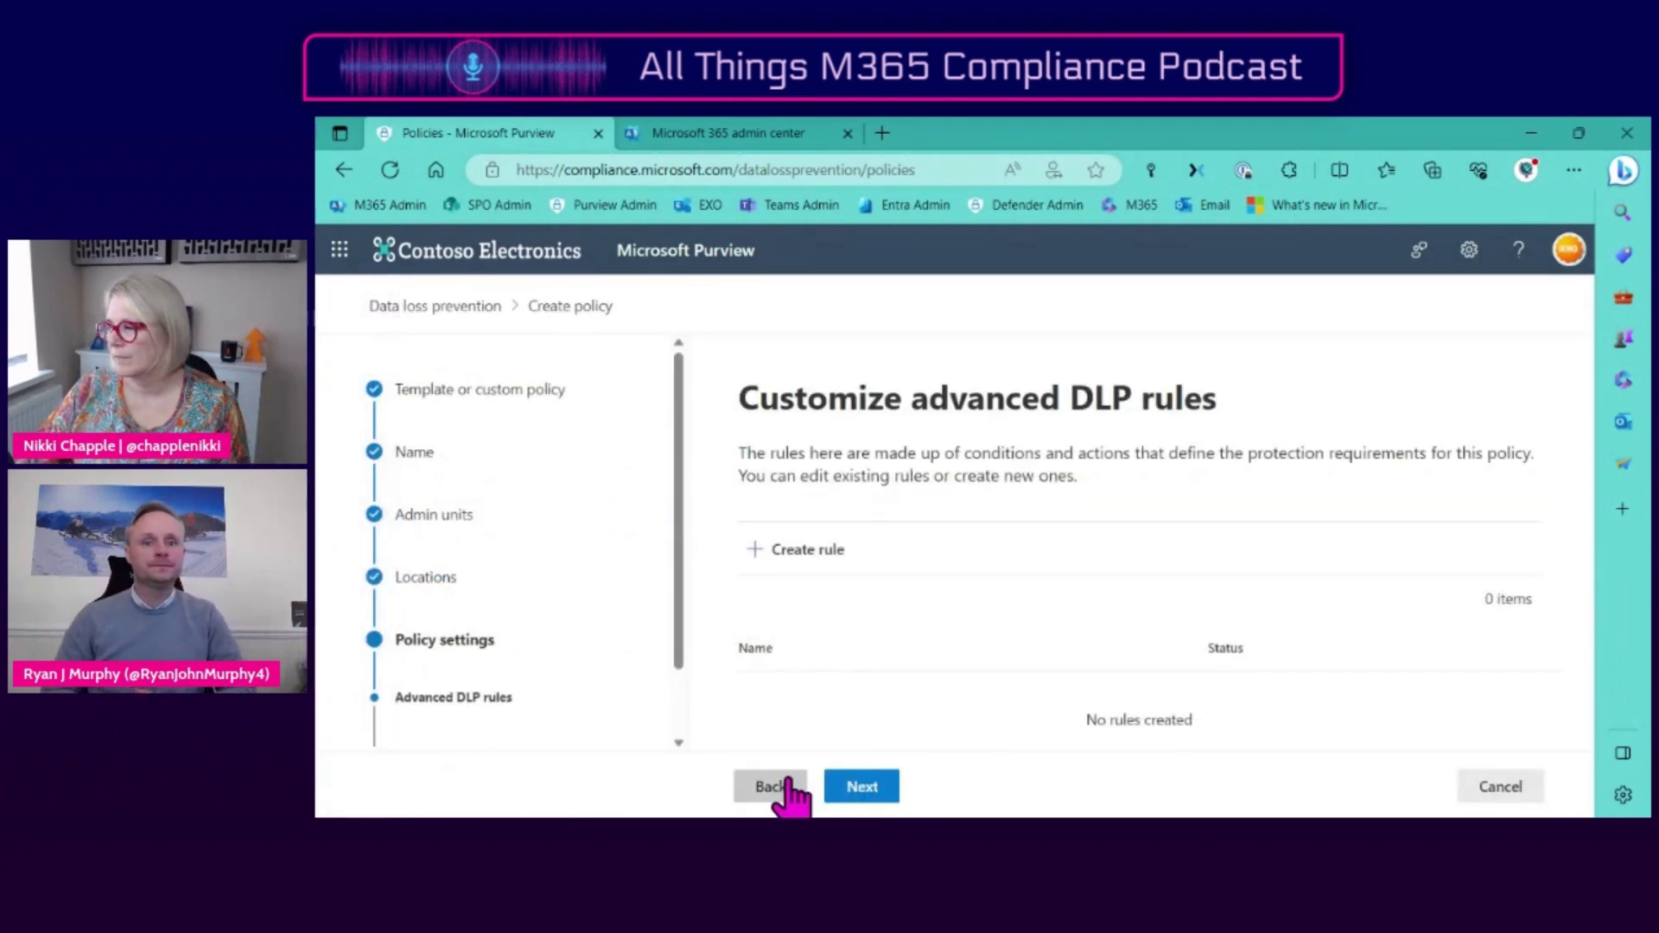
- Return to the policy locations, turn off SharePoint sites and OneDrive accounts to keep only Exchange email, and continue to the policy settings
left_click(765, 788)
left_click(775, 791)
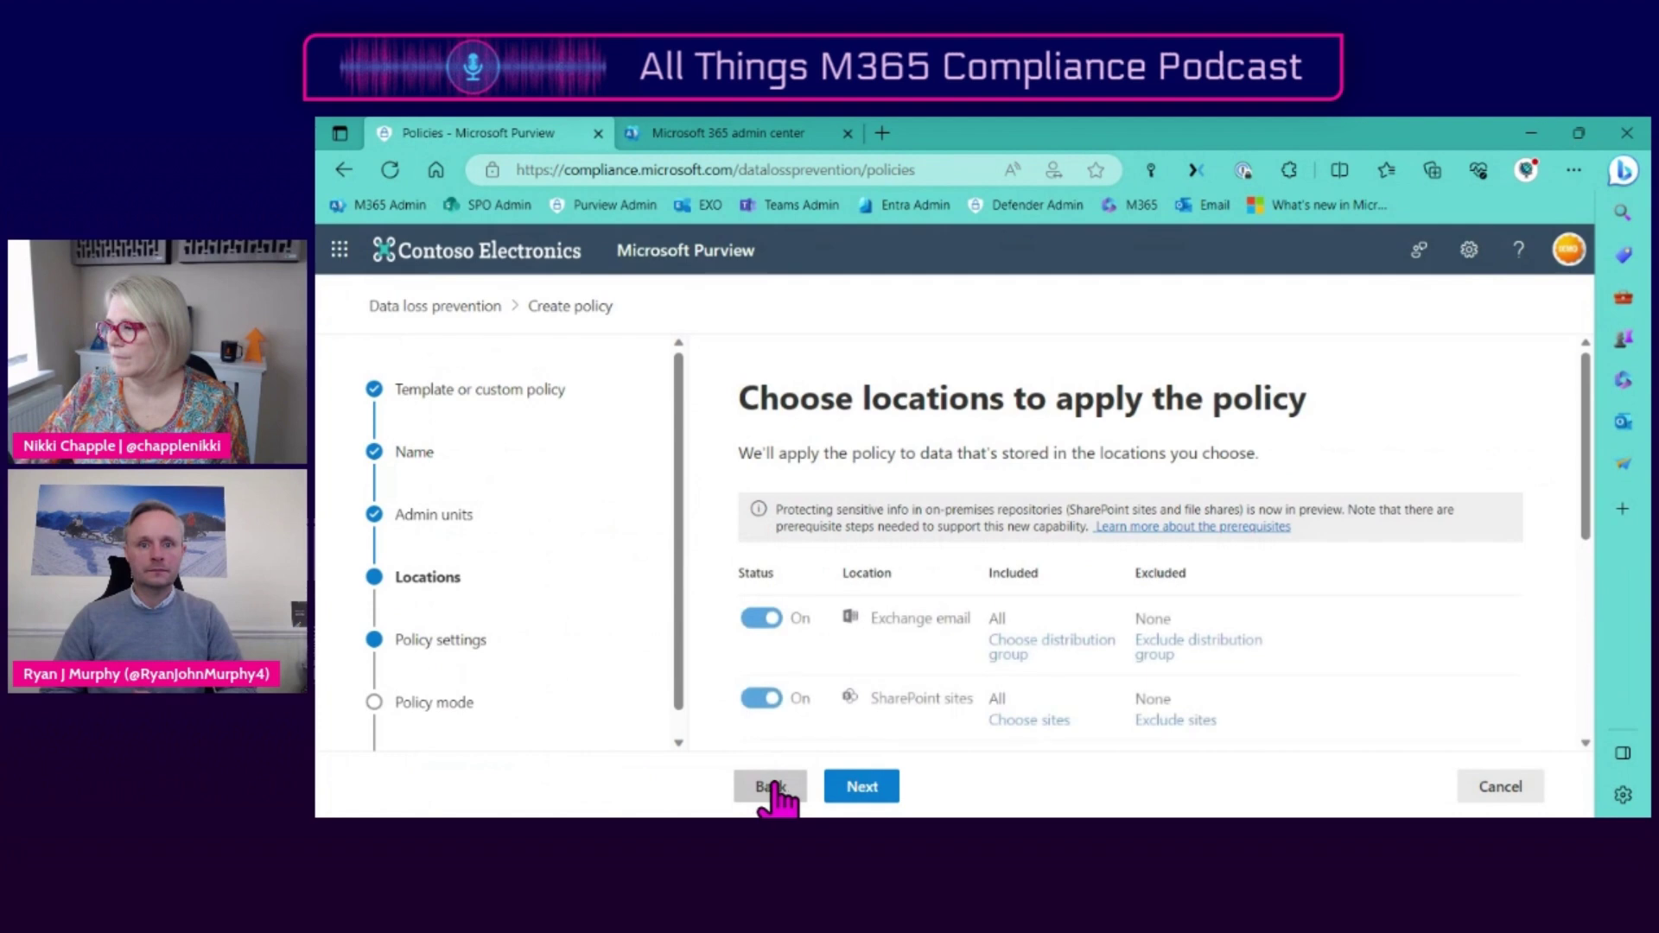
left_click(764, 699)
scroll(765, 696, "down", 2)
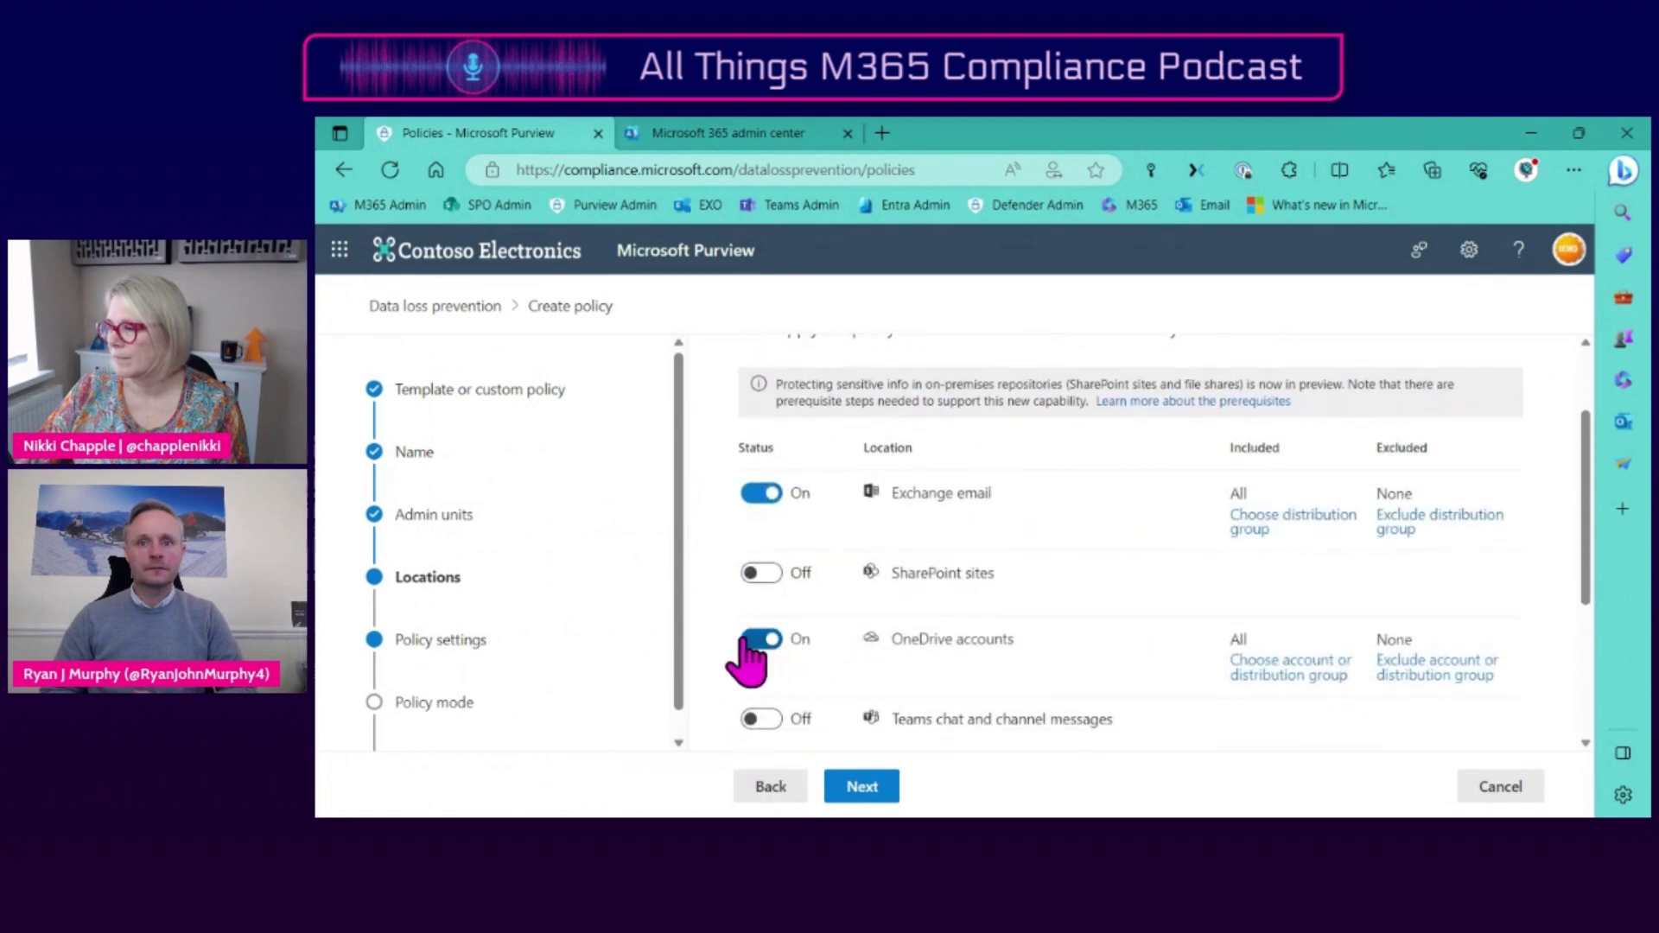
left_click(745, 640)
left_click(860, 791)
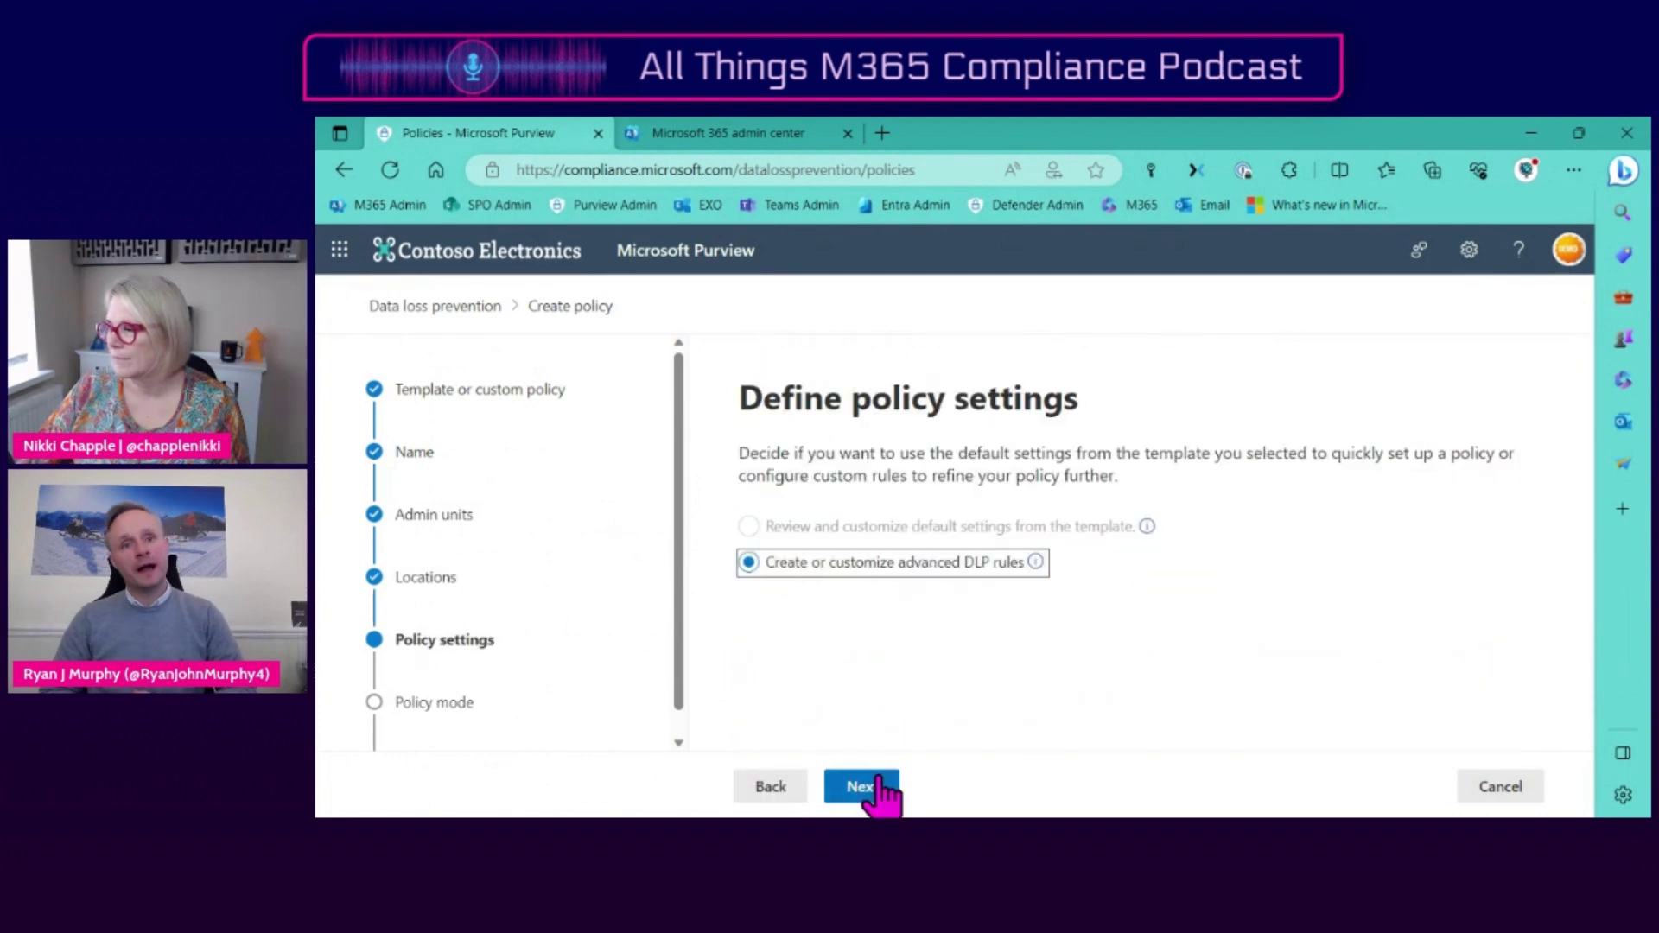
- Start a new advanced DLP rule and review the conditions available for the Exchange-only policy
left_click(869, 788)
left_click(797, 547)
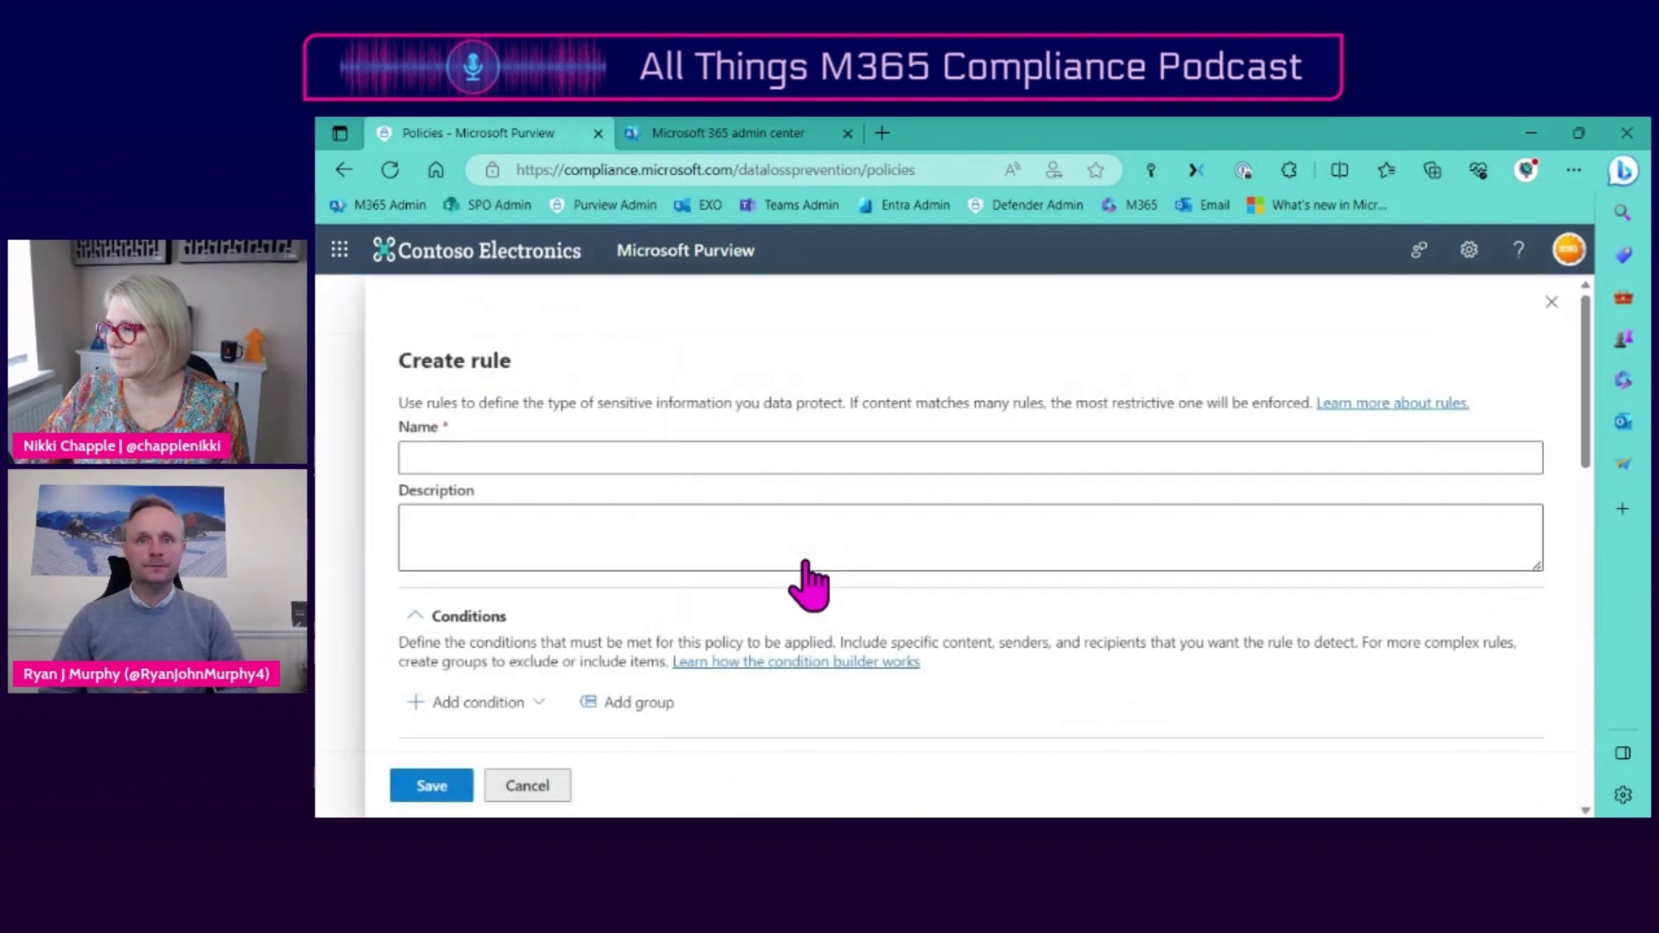
left_click(515, 702)
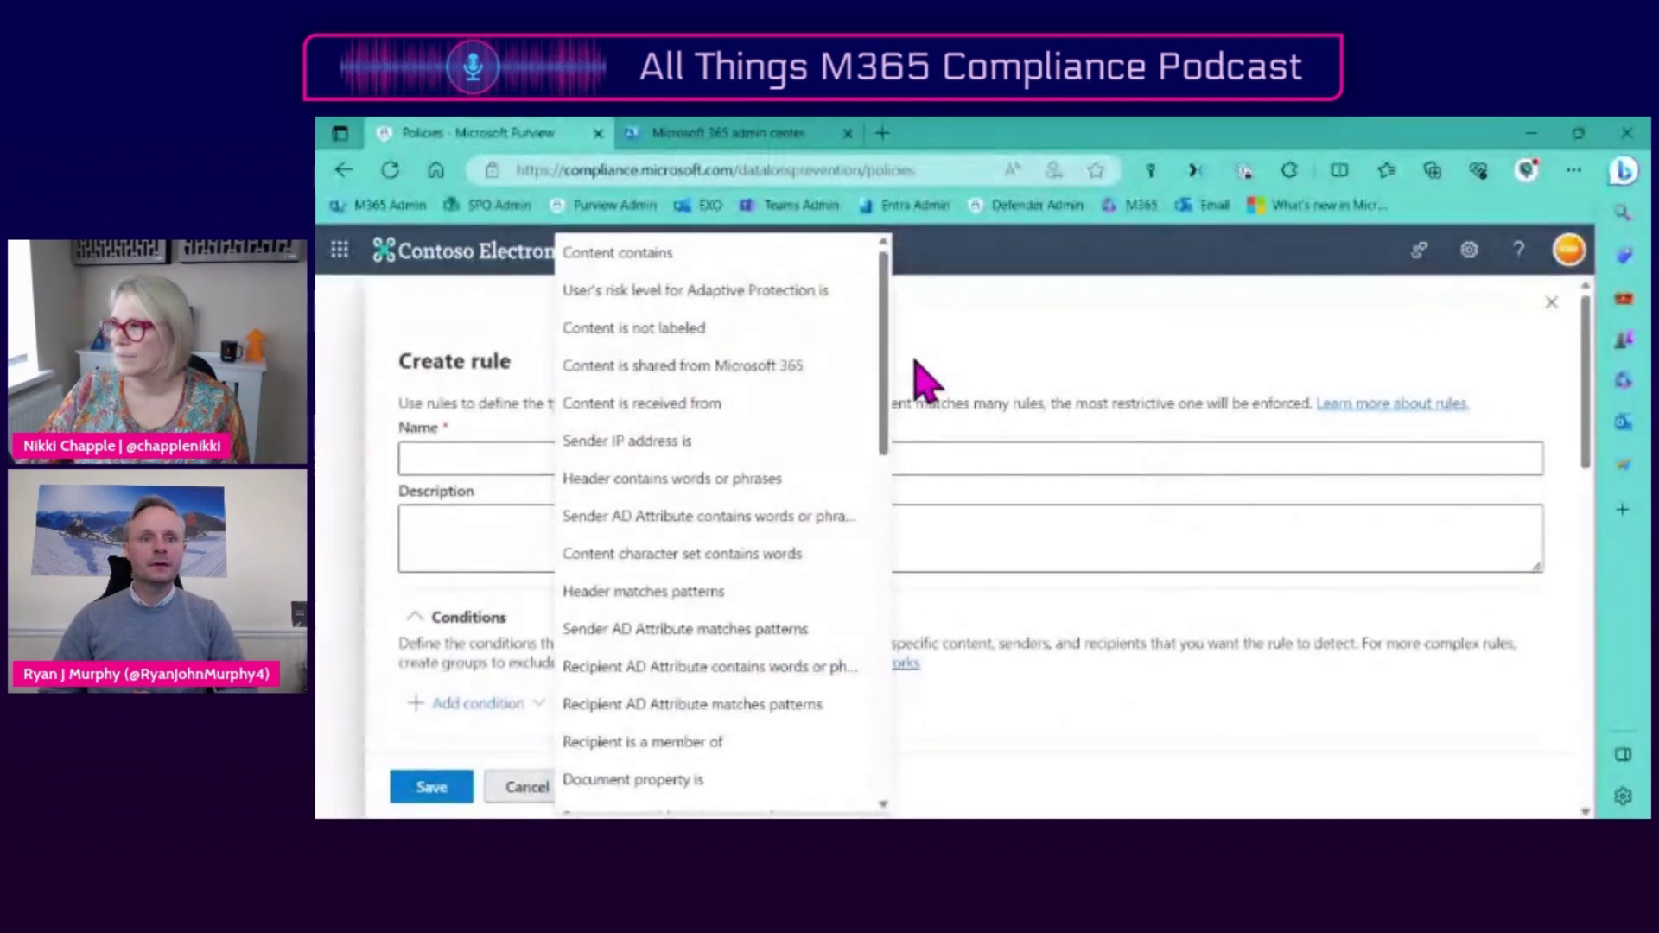
mouse_move(879, 323)
left_mouse_down()
mouse_move(881, 698)
mouse_move(893, 294)
left_mouse_up()
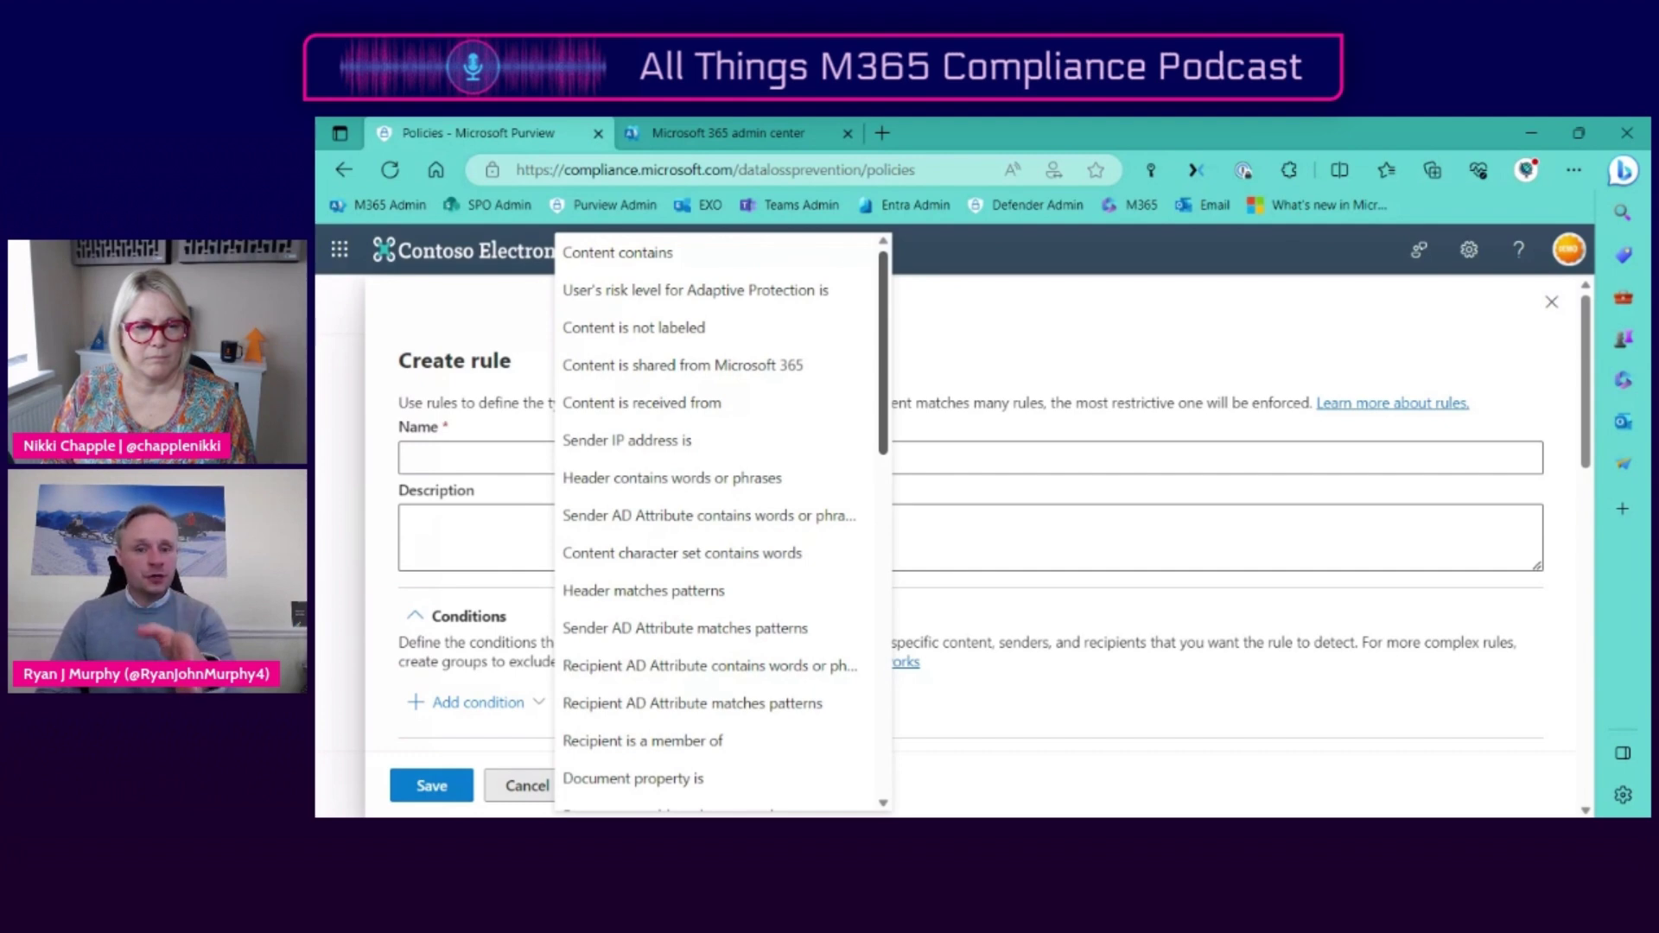
left_click(992, 316)
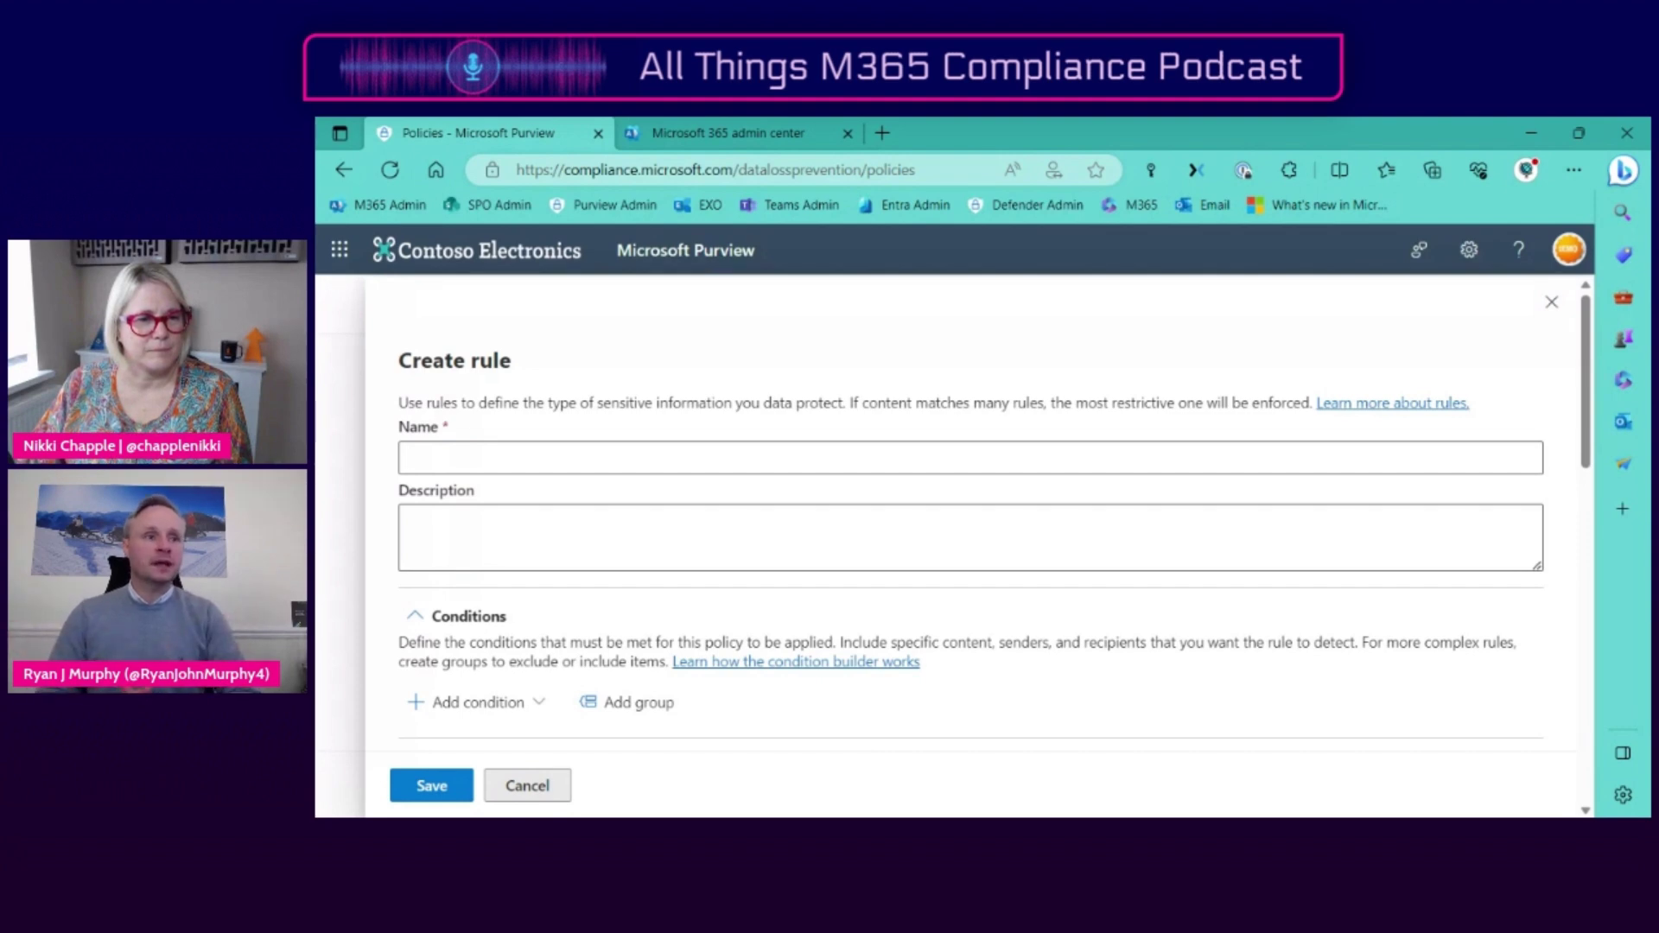
- Name the new rule "Sensitivity labels"
left_click(437, 458)
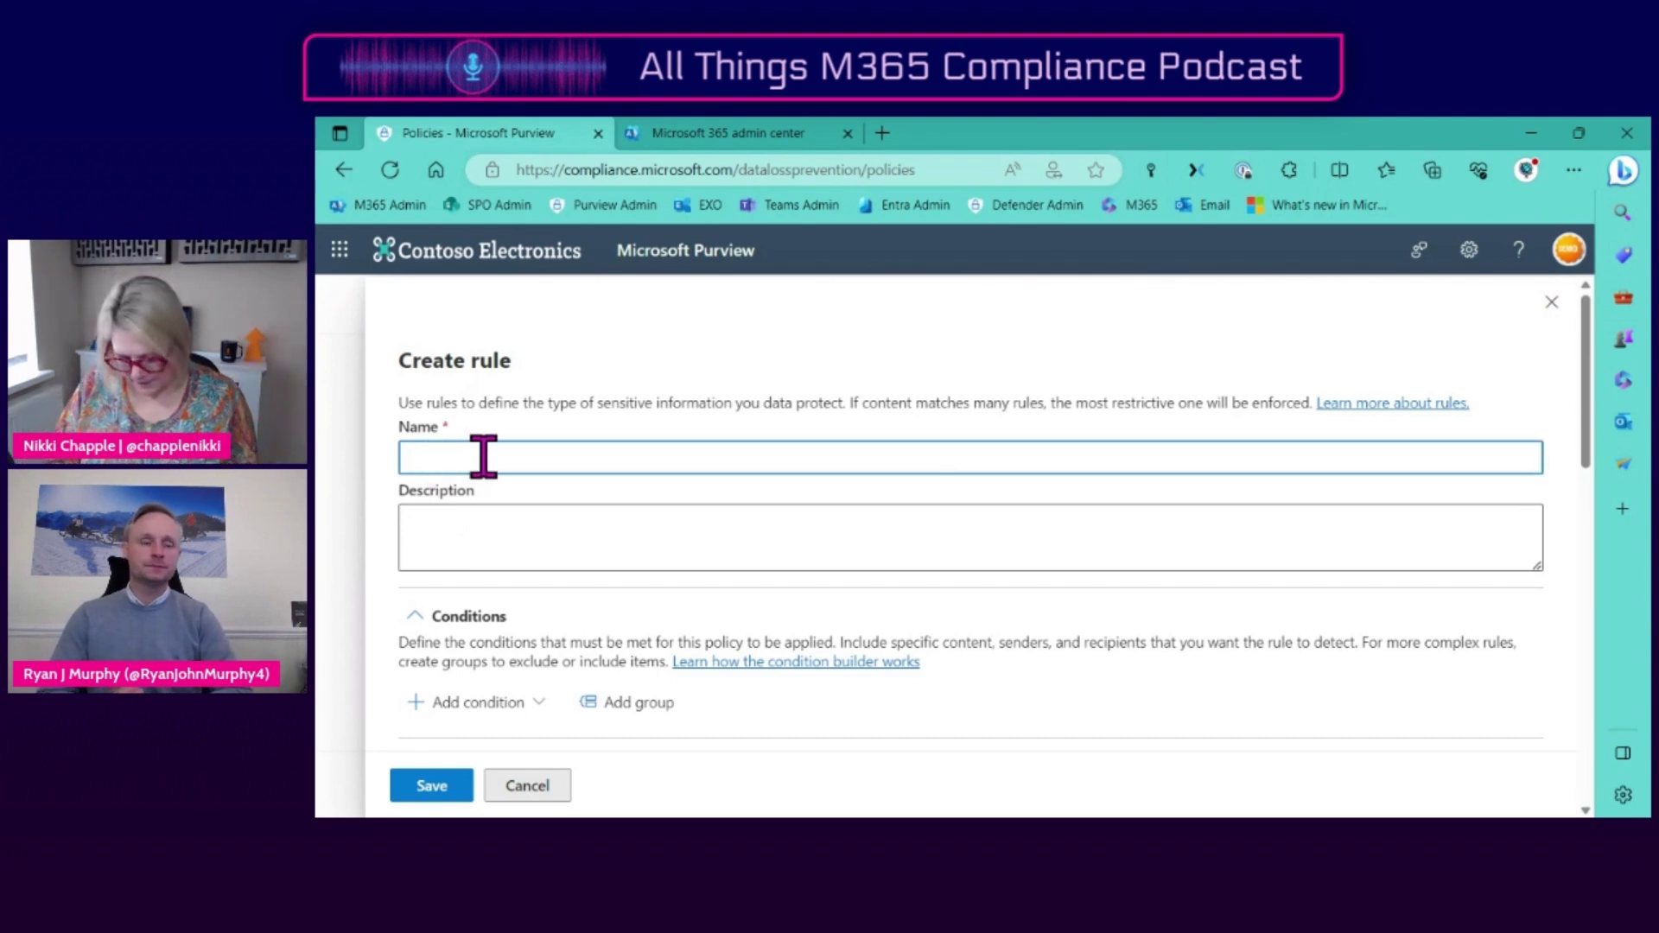
type("Sensiti")
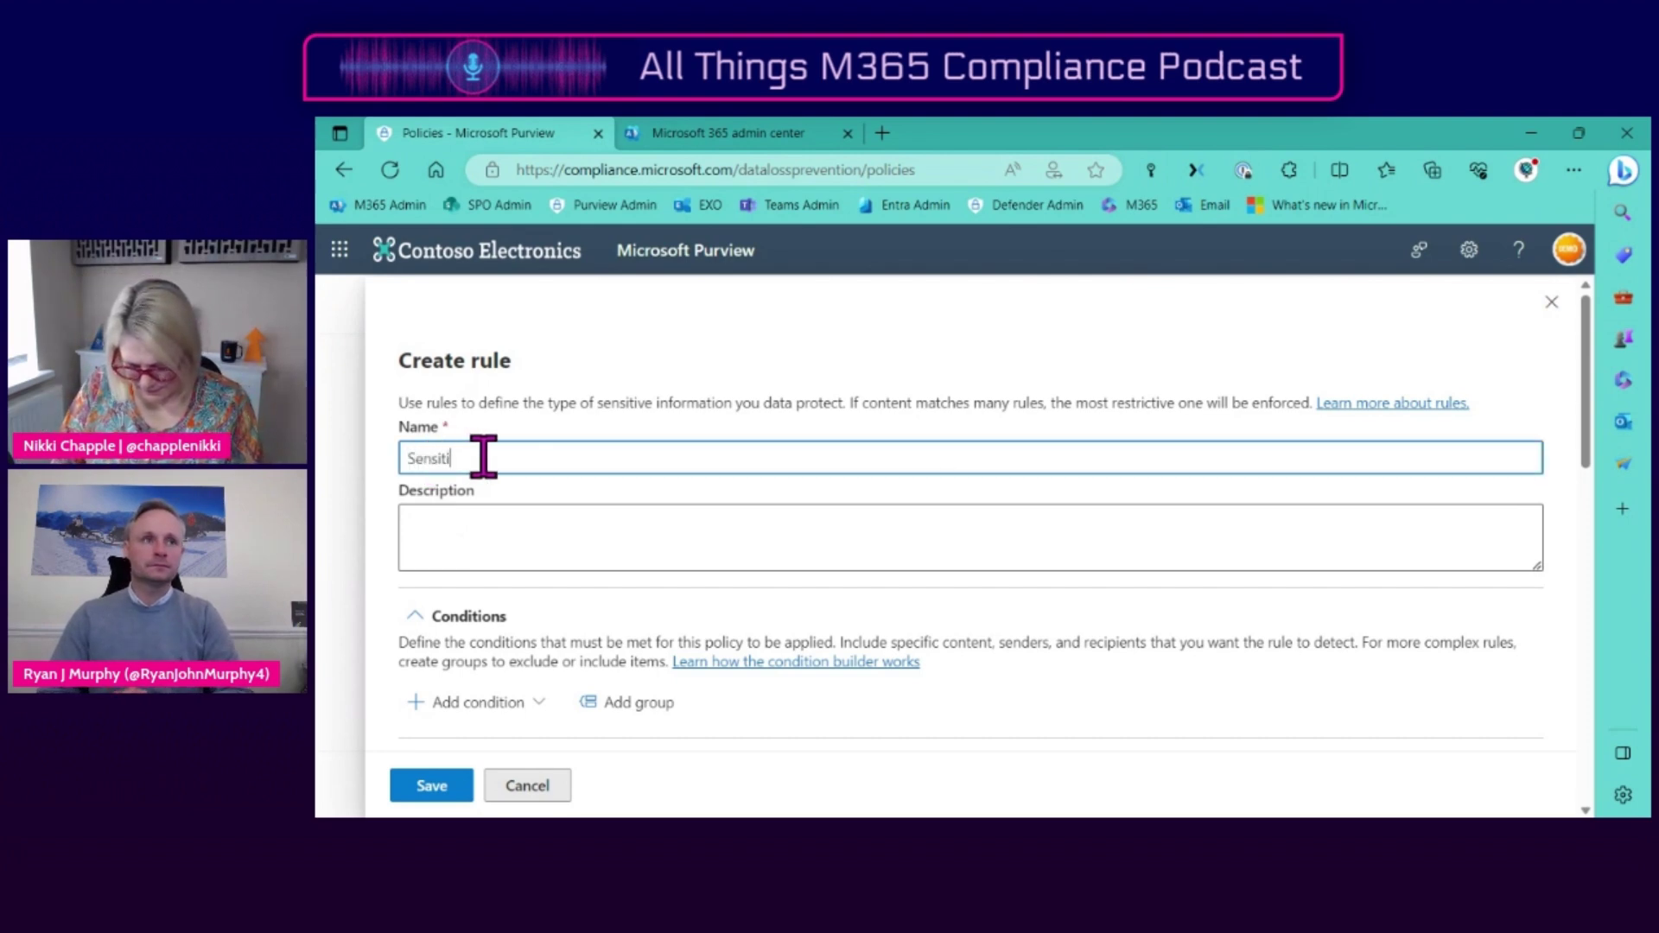
type("vcity labels")
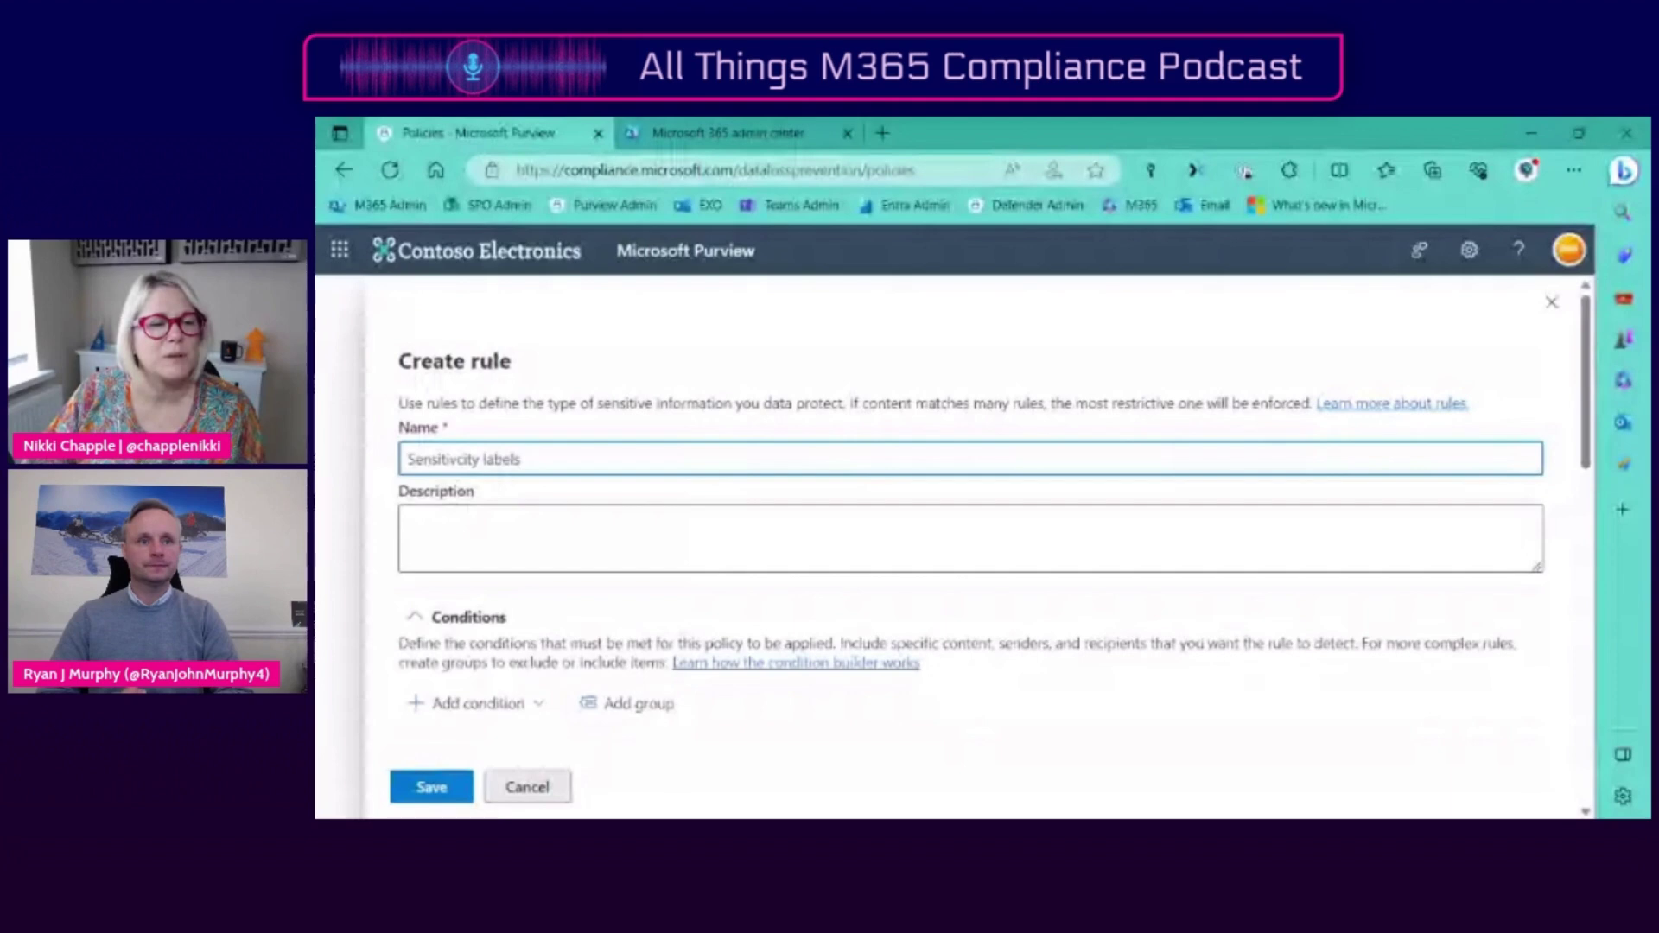
double_click(426, 460)
type("Sensitiv")
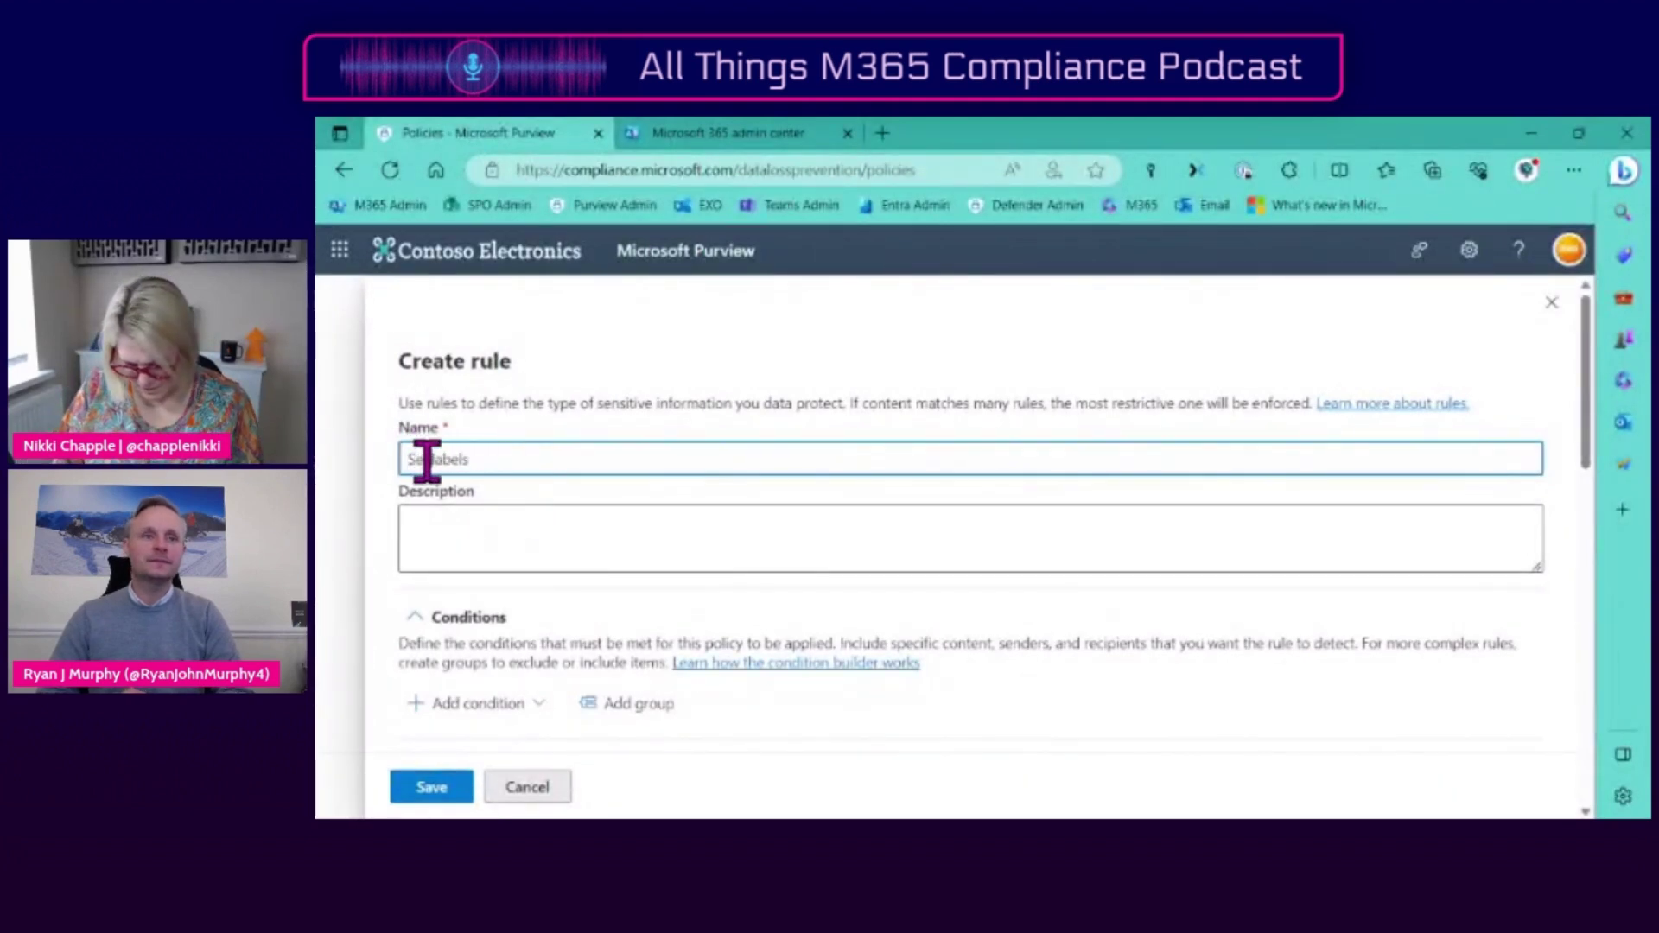
type("ity")
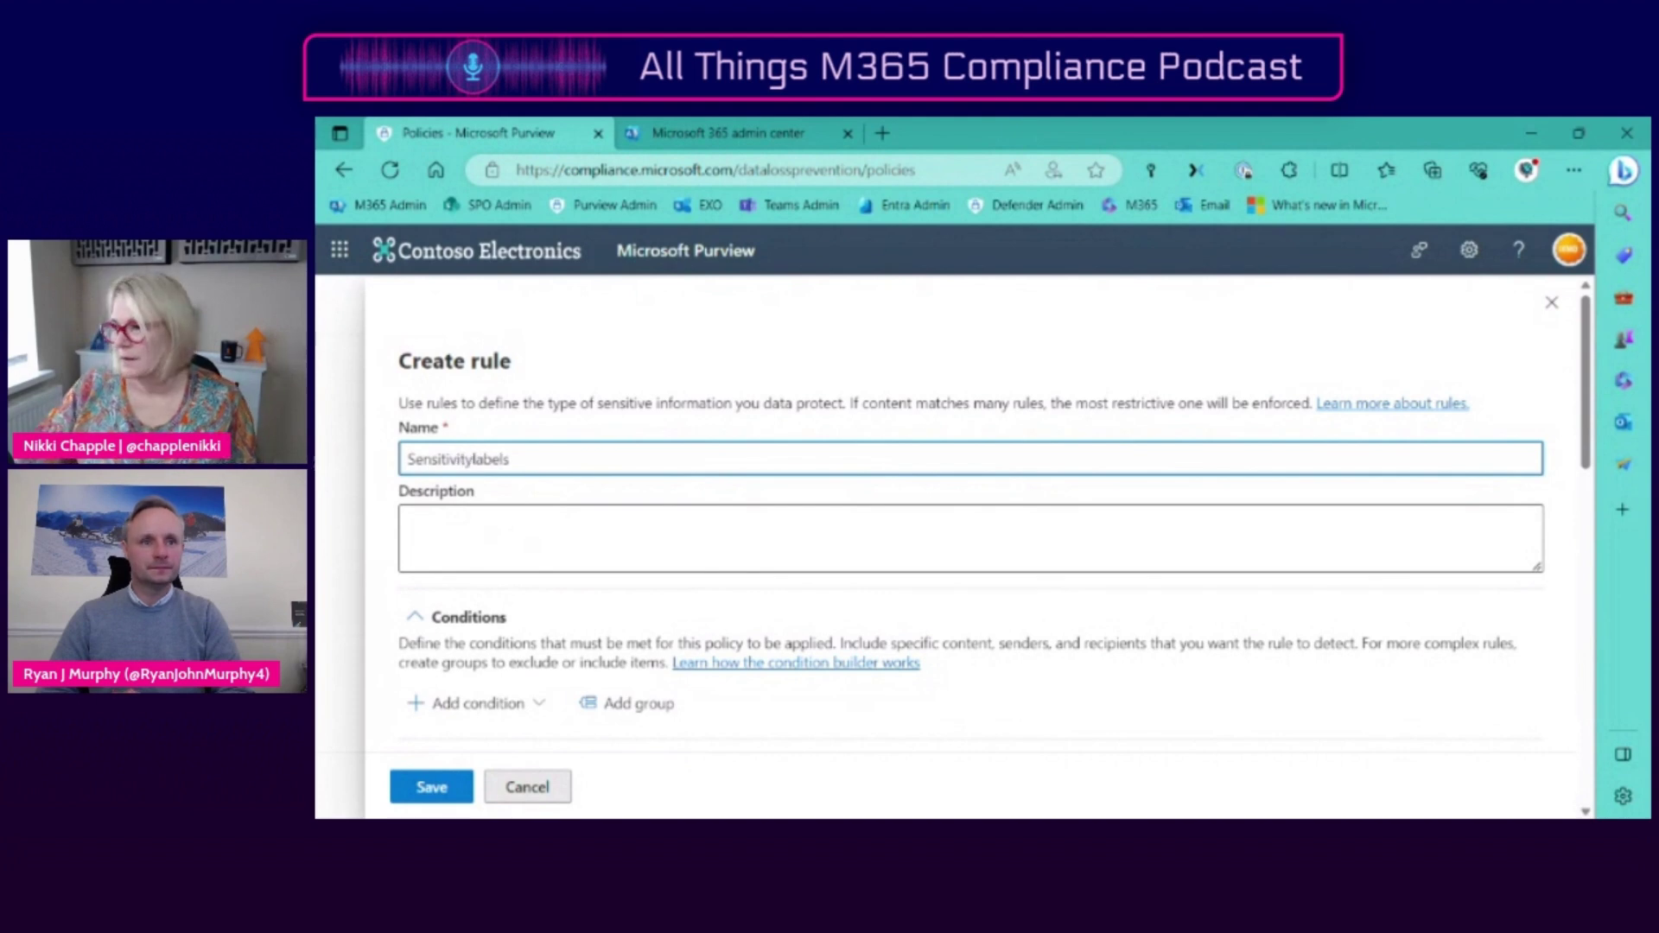
- Copy the rule name into the description so it reads "Sensitivity labels"
left_click(517, 531)
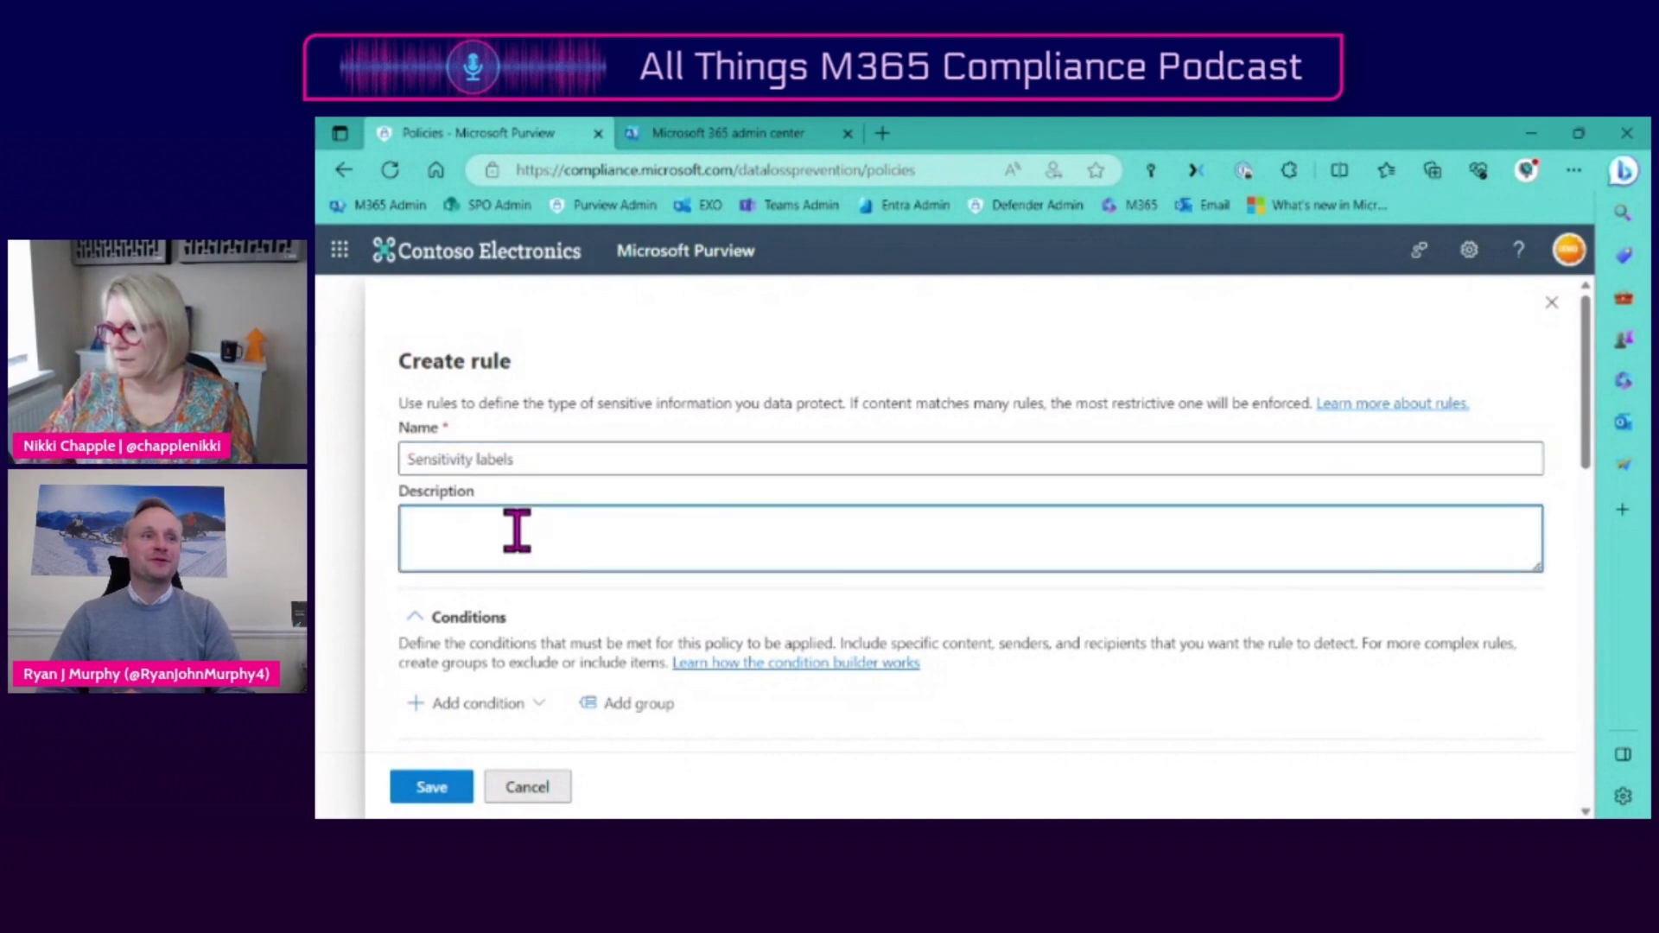
left_click(510, 456)
triple_click(510, 455)
key("ctrl+c")
left_click(484, 516)
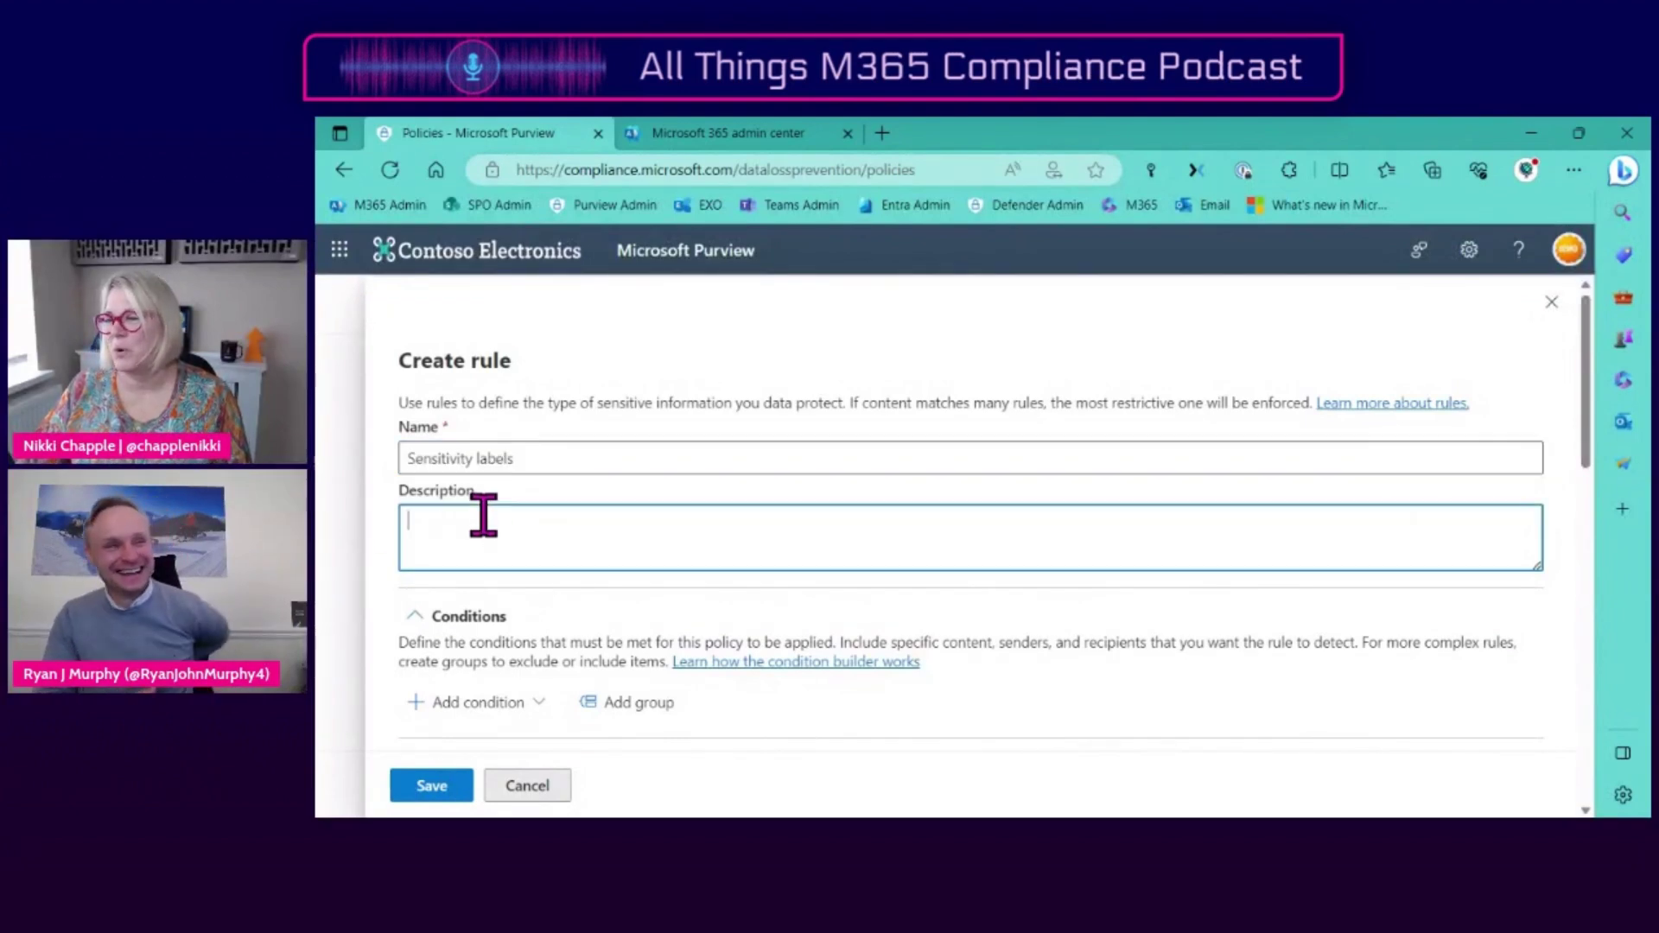
key("ctrl+v")
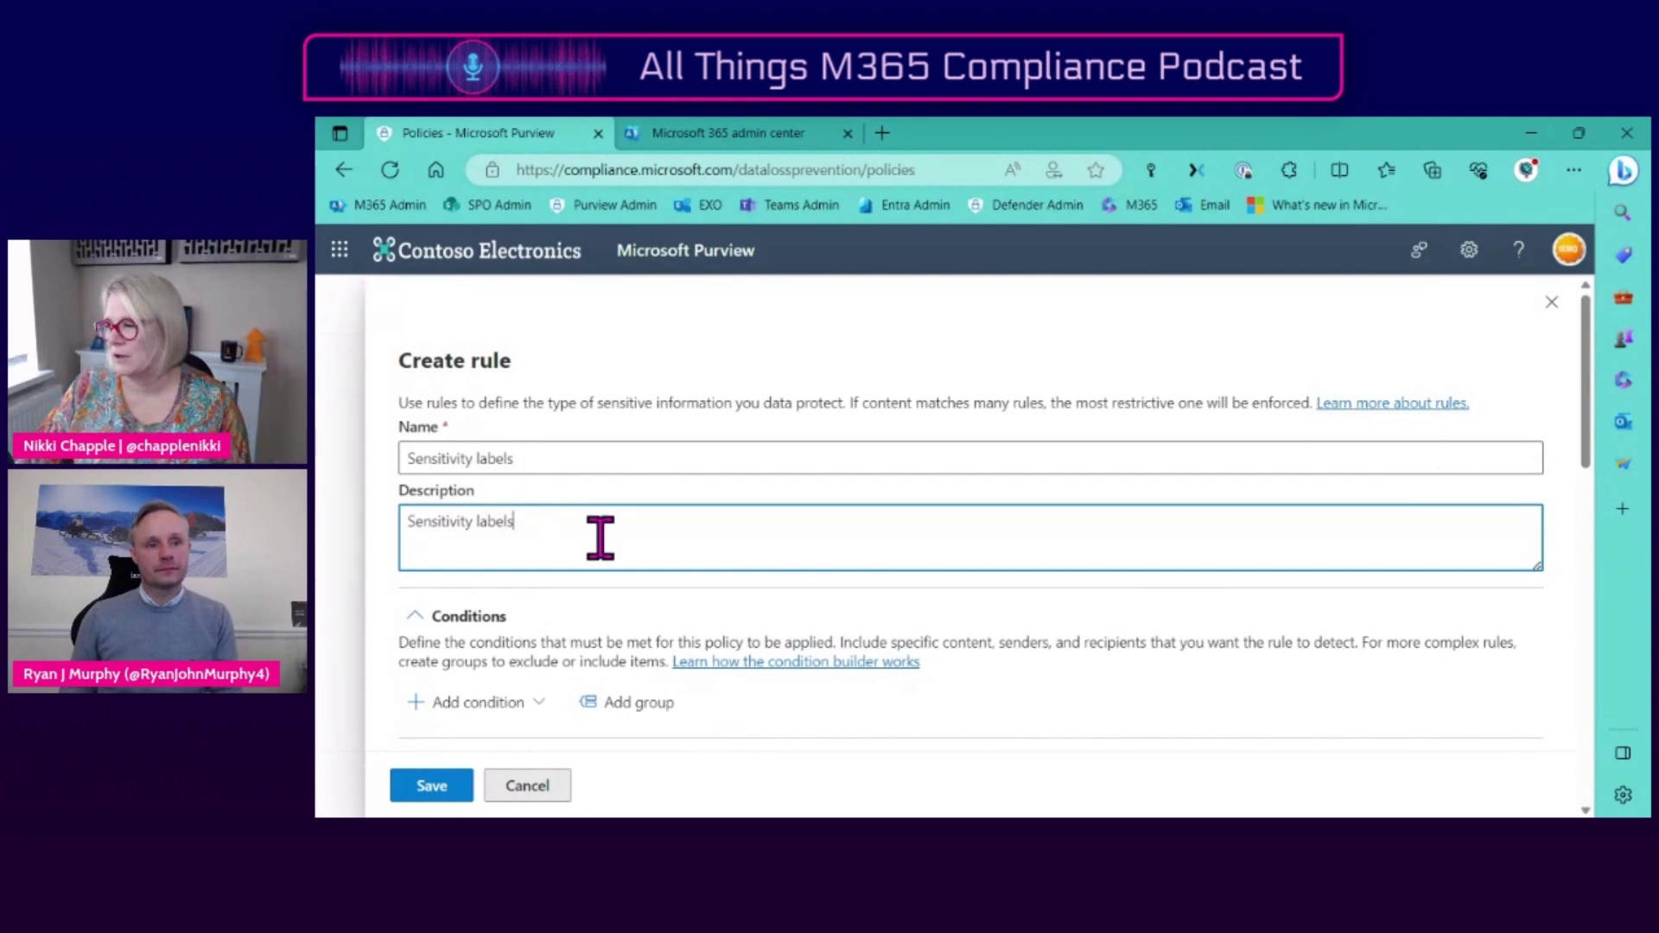
- Add a Content contains condition to the Sensitivity labels rule
scroll(600, 538, "down", 1)
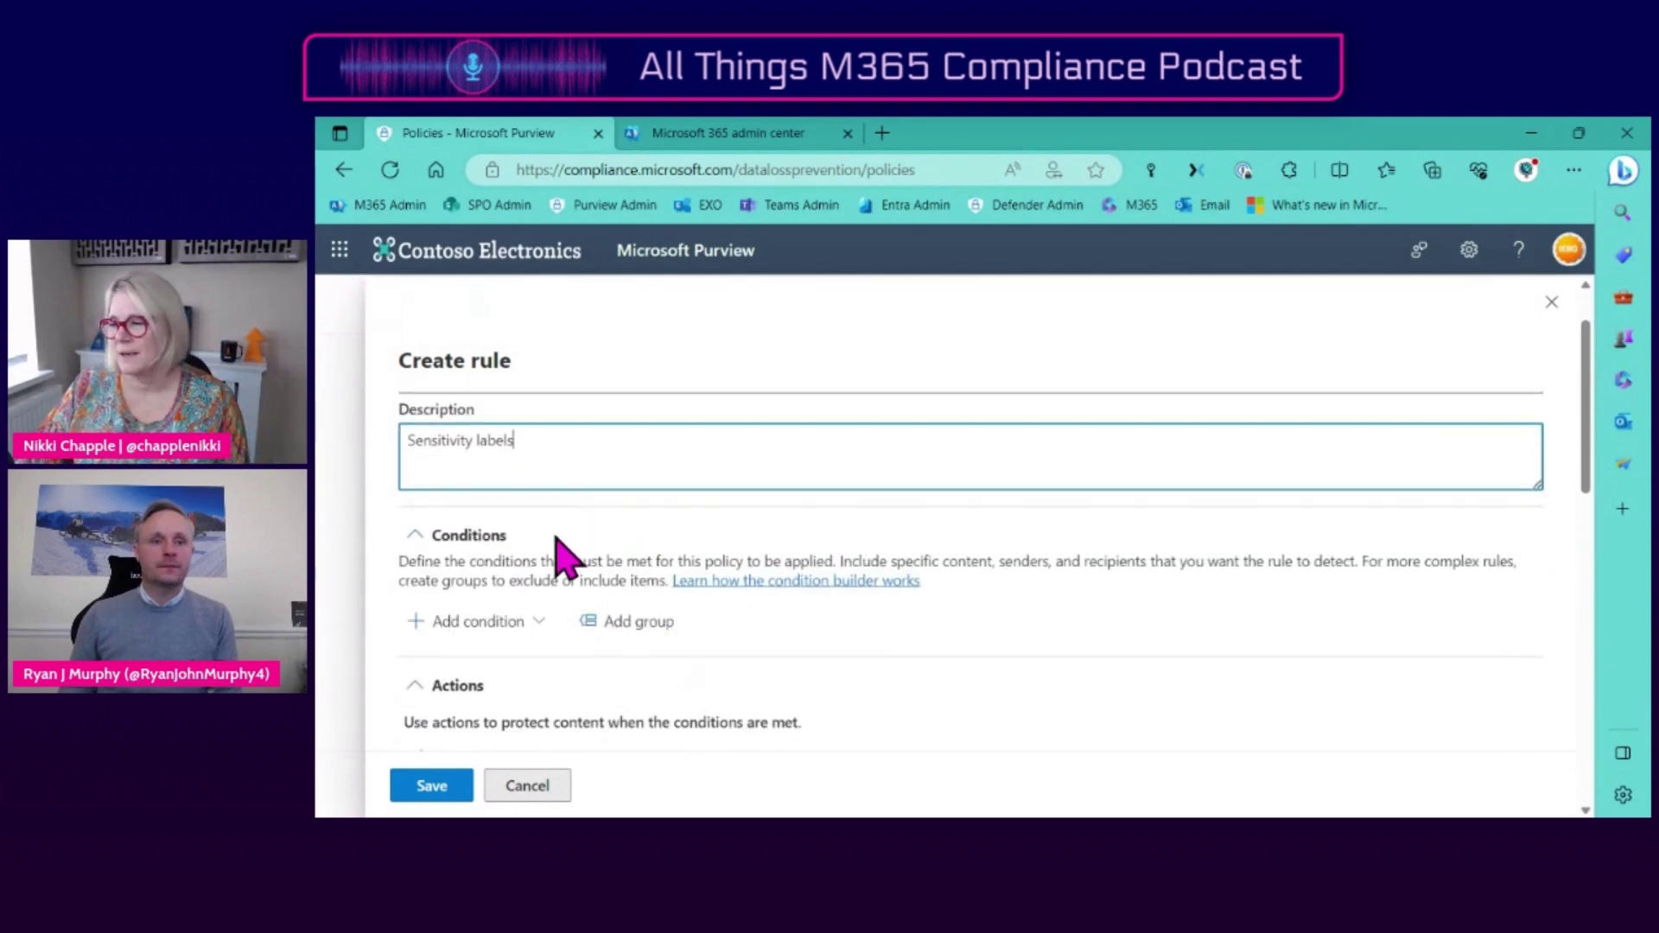
scroll(588, 557, "down", 1)
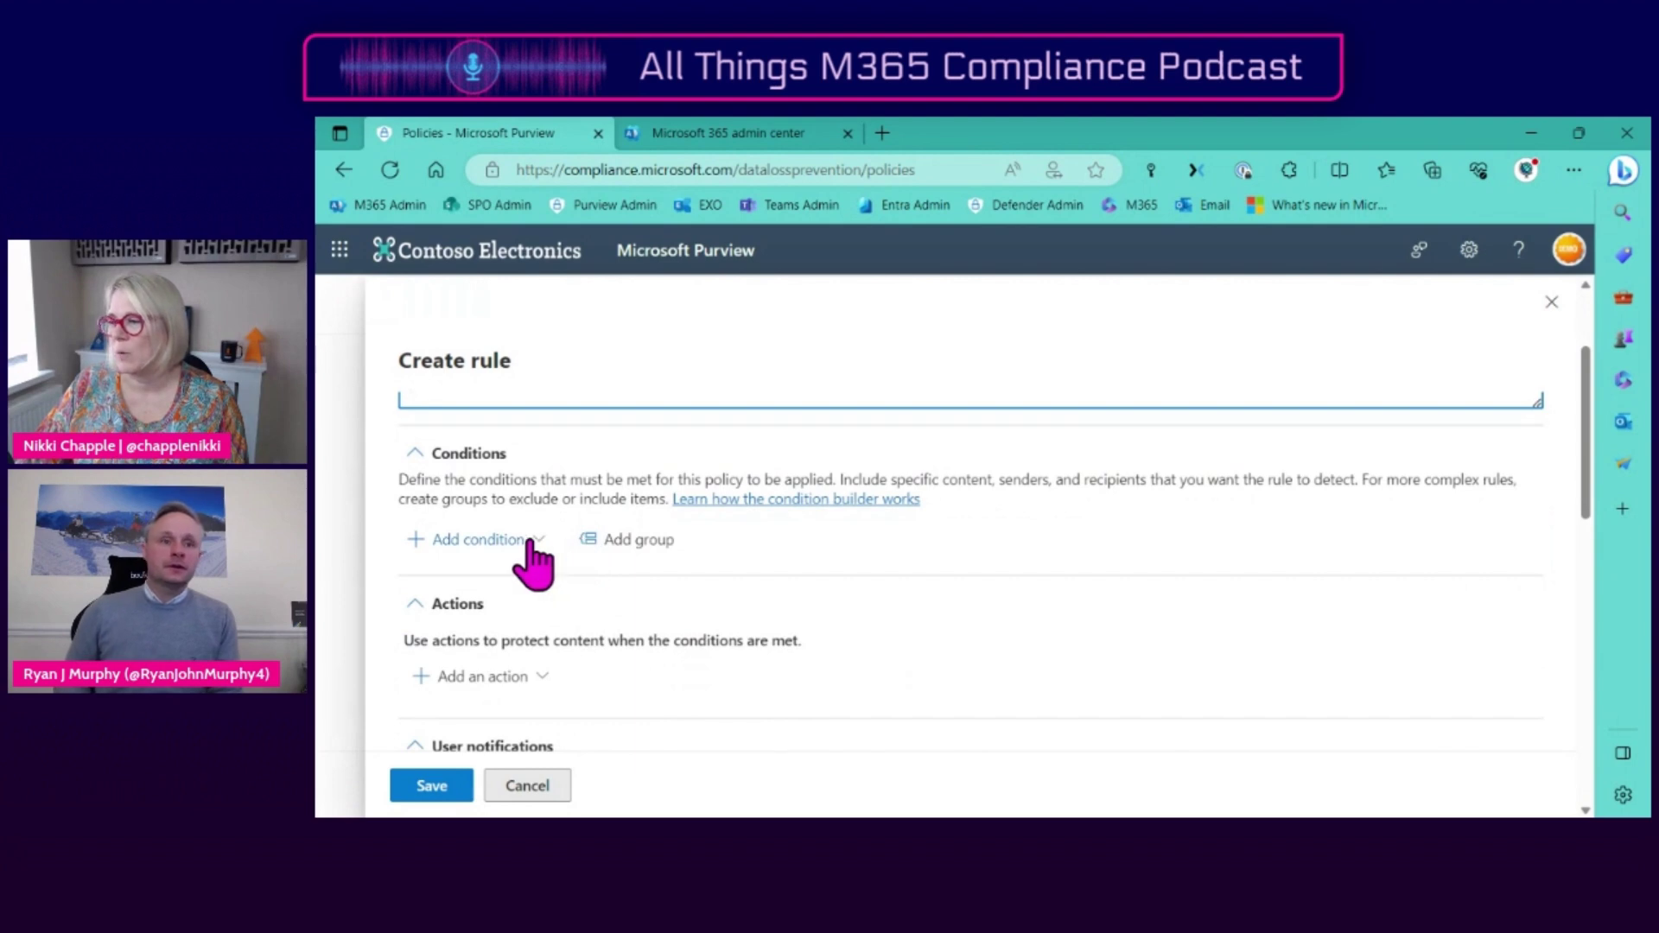
left_click(527, 543)
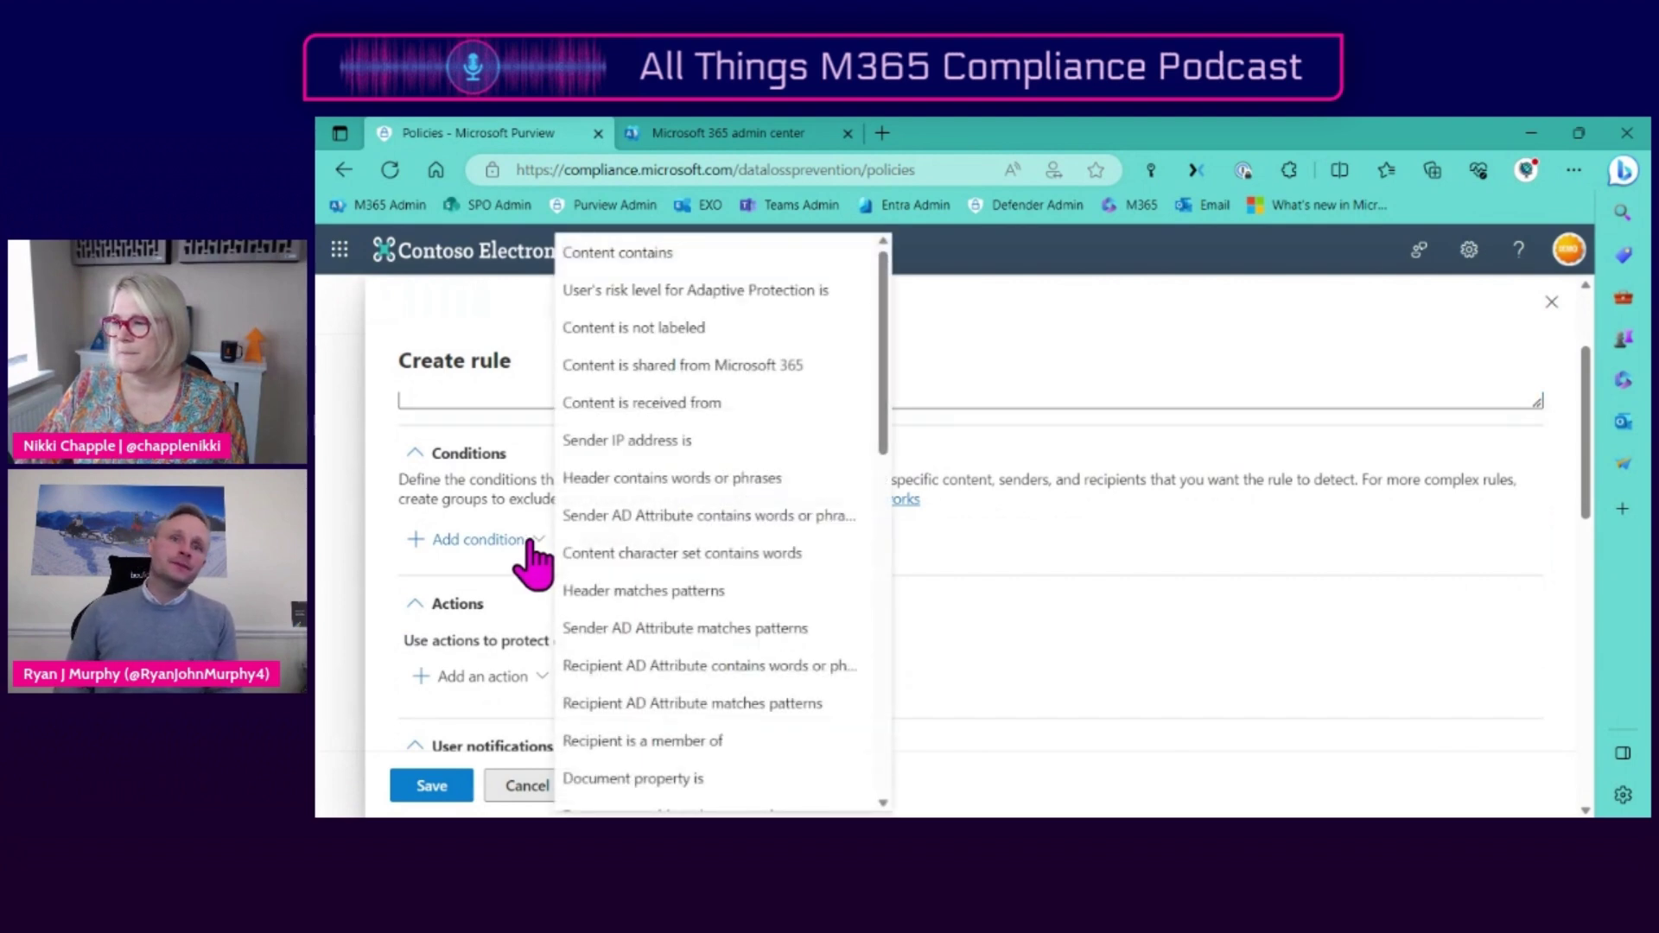
left_click(717, 256)
scroll(704, 618, "down", 2)
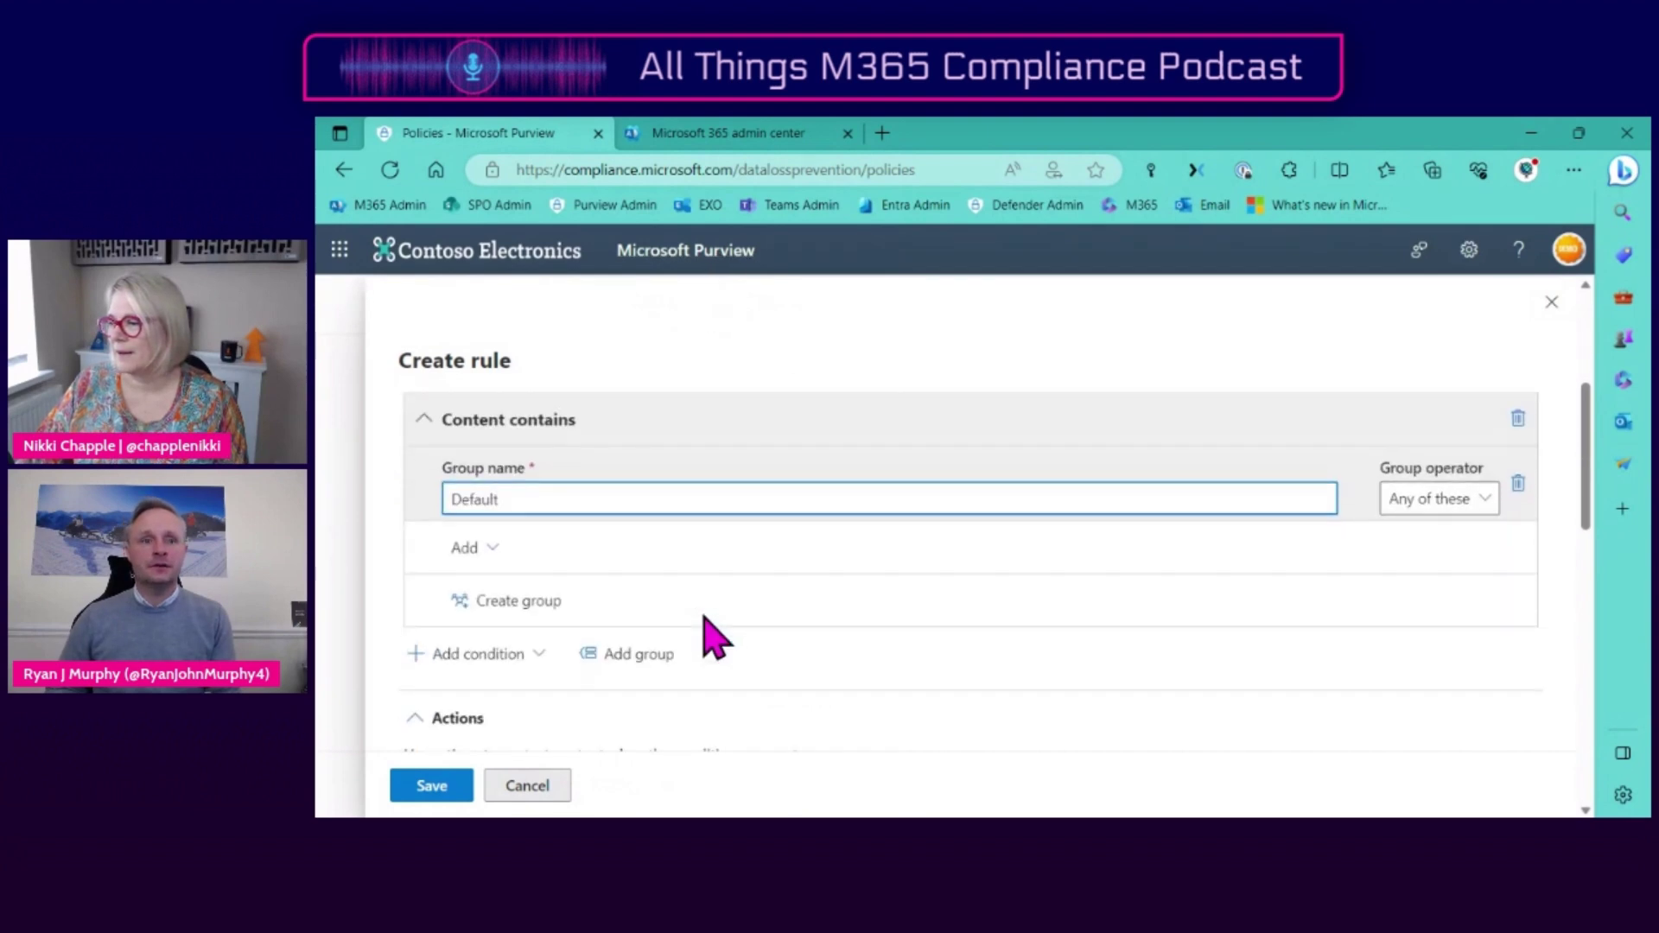
- Review the content types that can be added and the group operator options in the Content contains condition
left_click(495, 550)
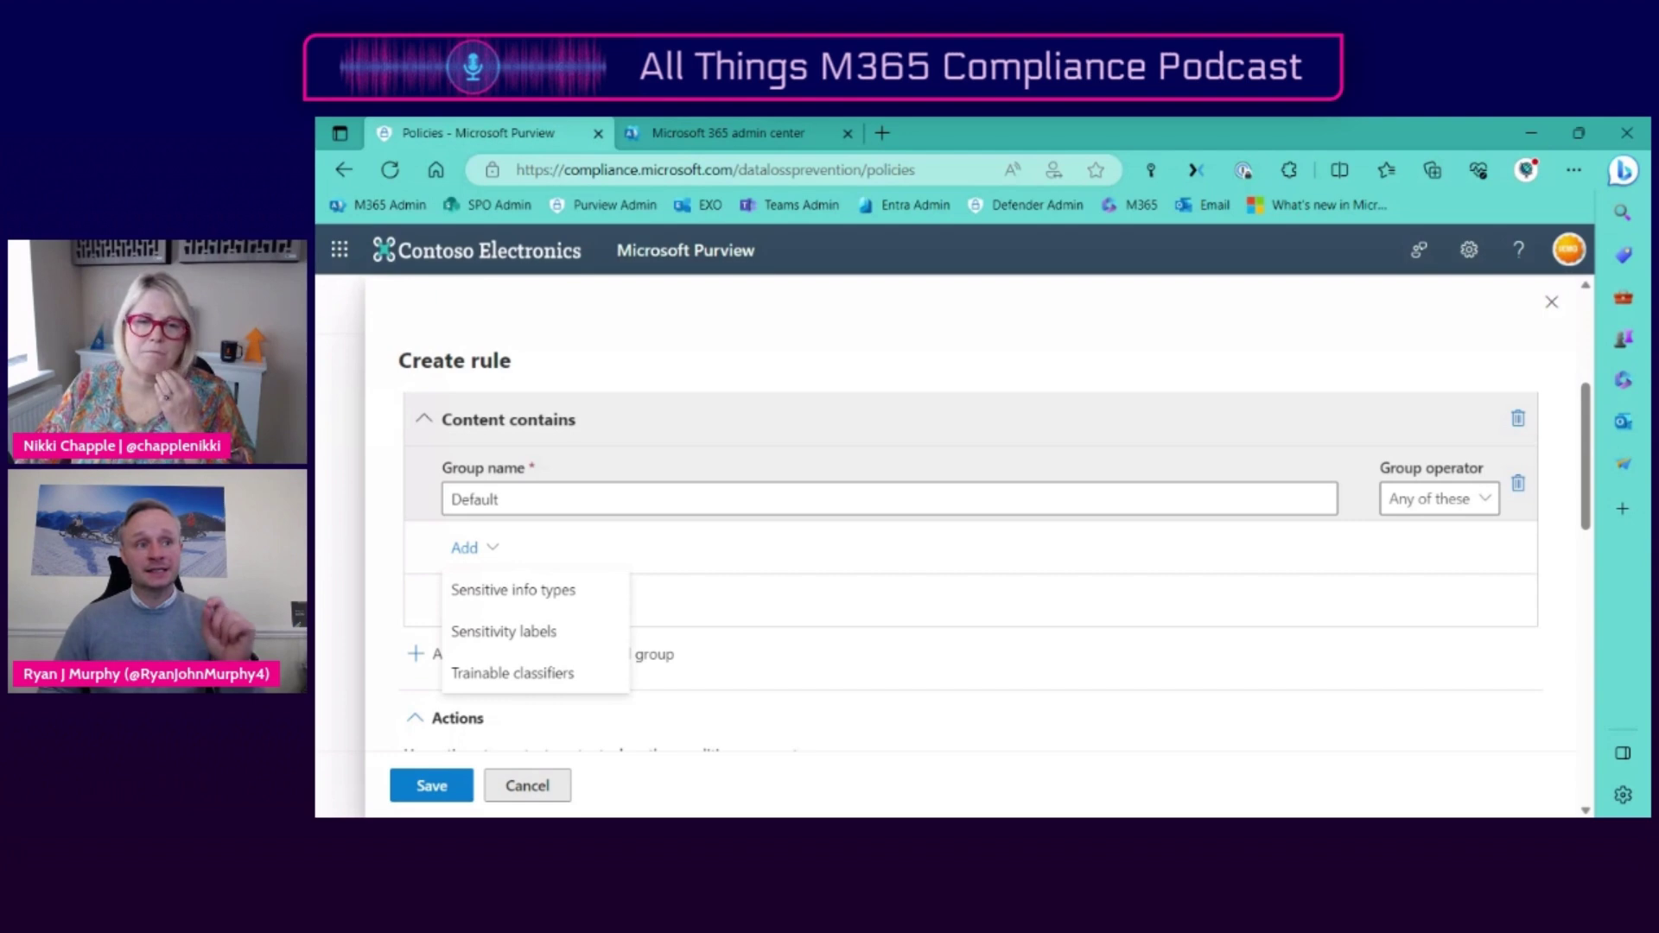
left_click(1487, 508)
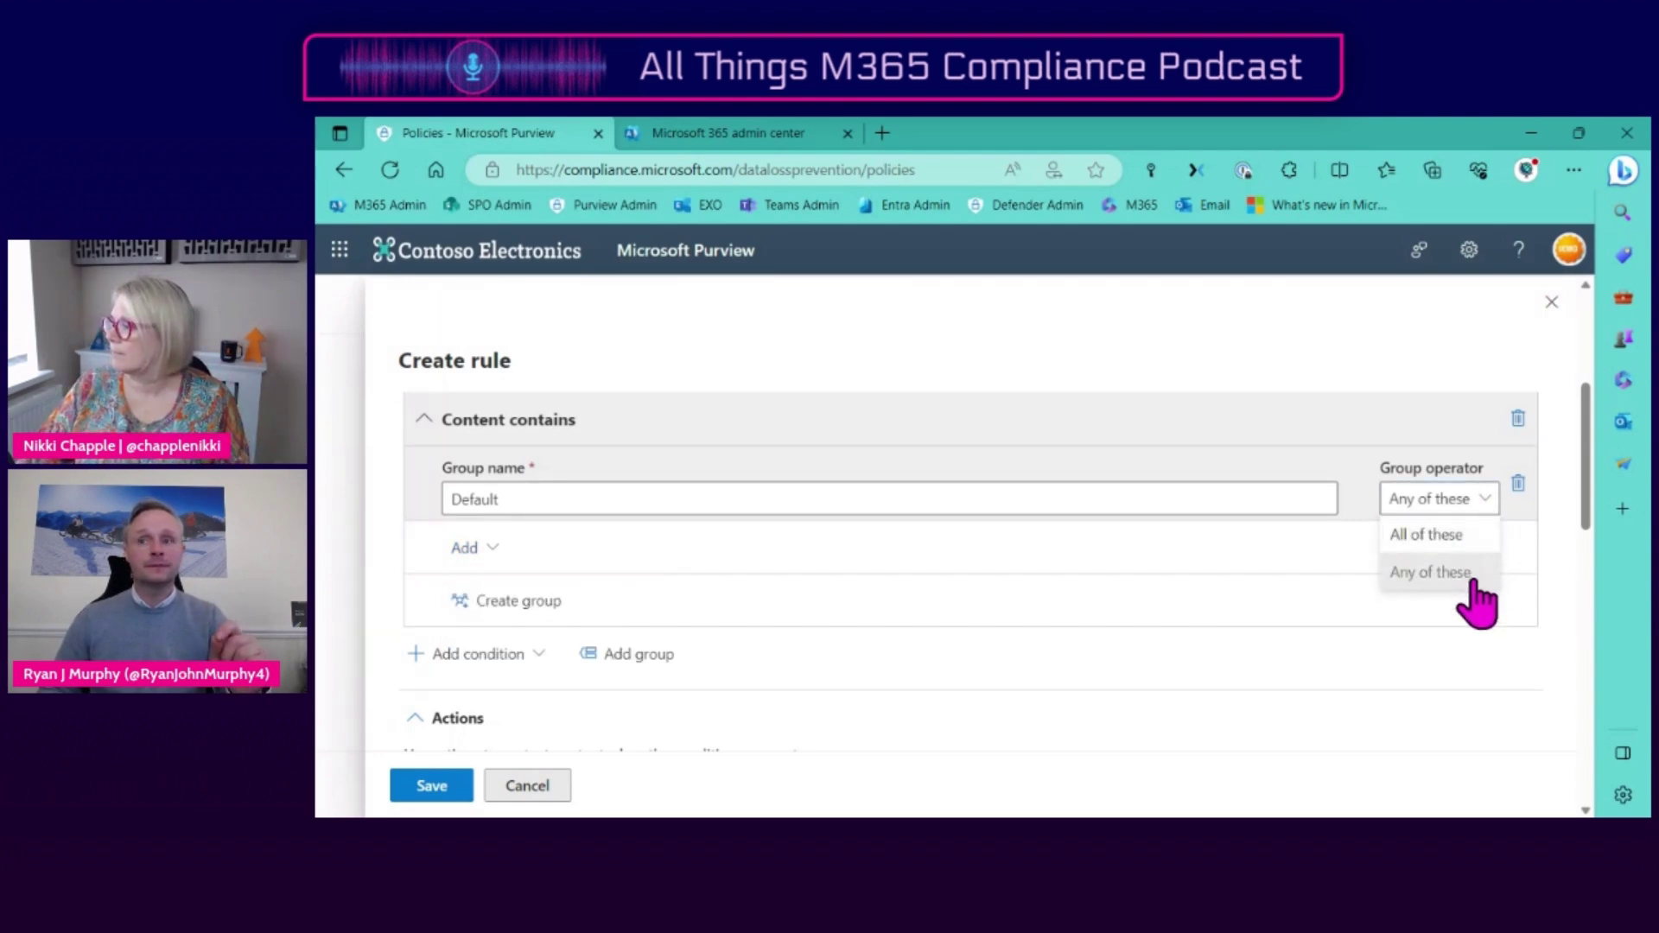
left_click(1442, 506)
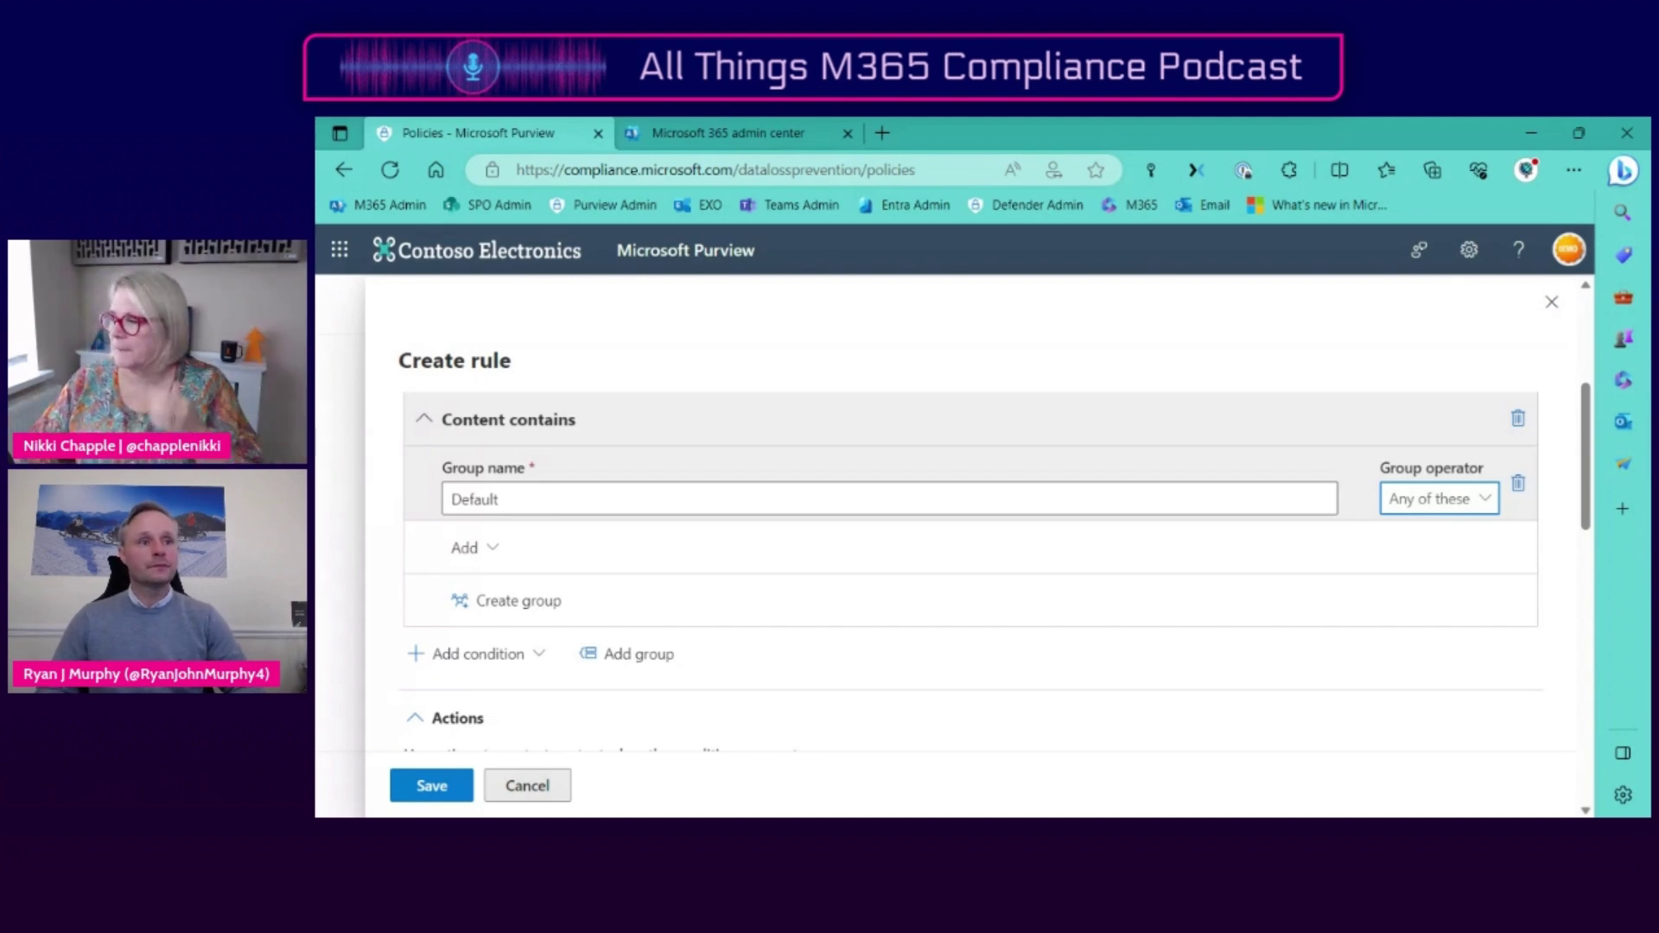
left_click(503, 655)
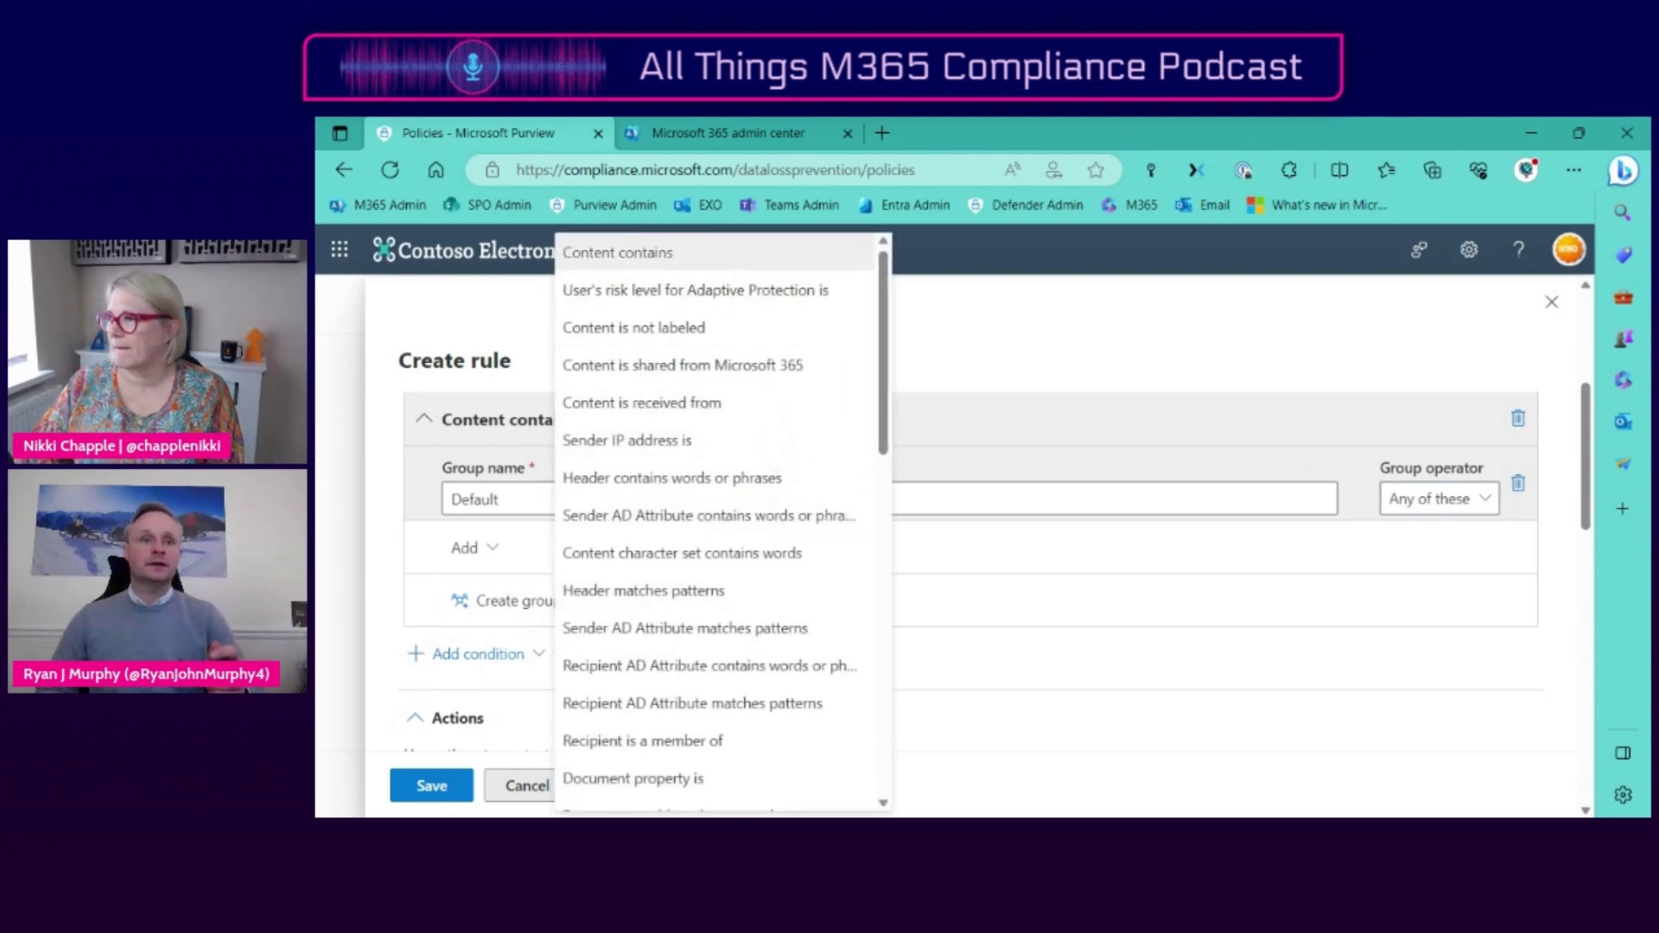
left_click(691, 257)
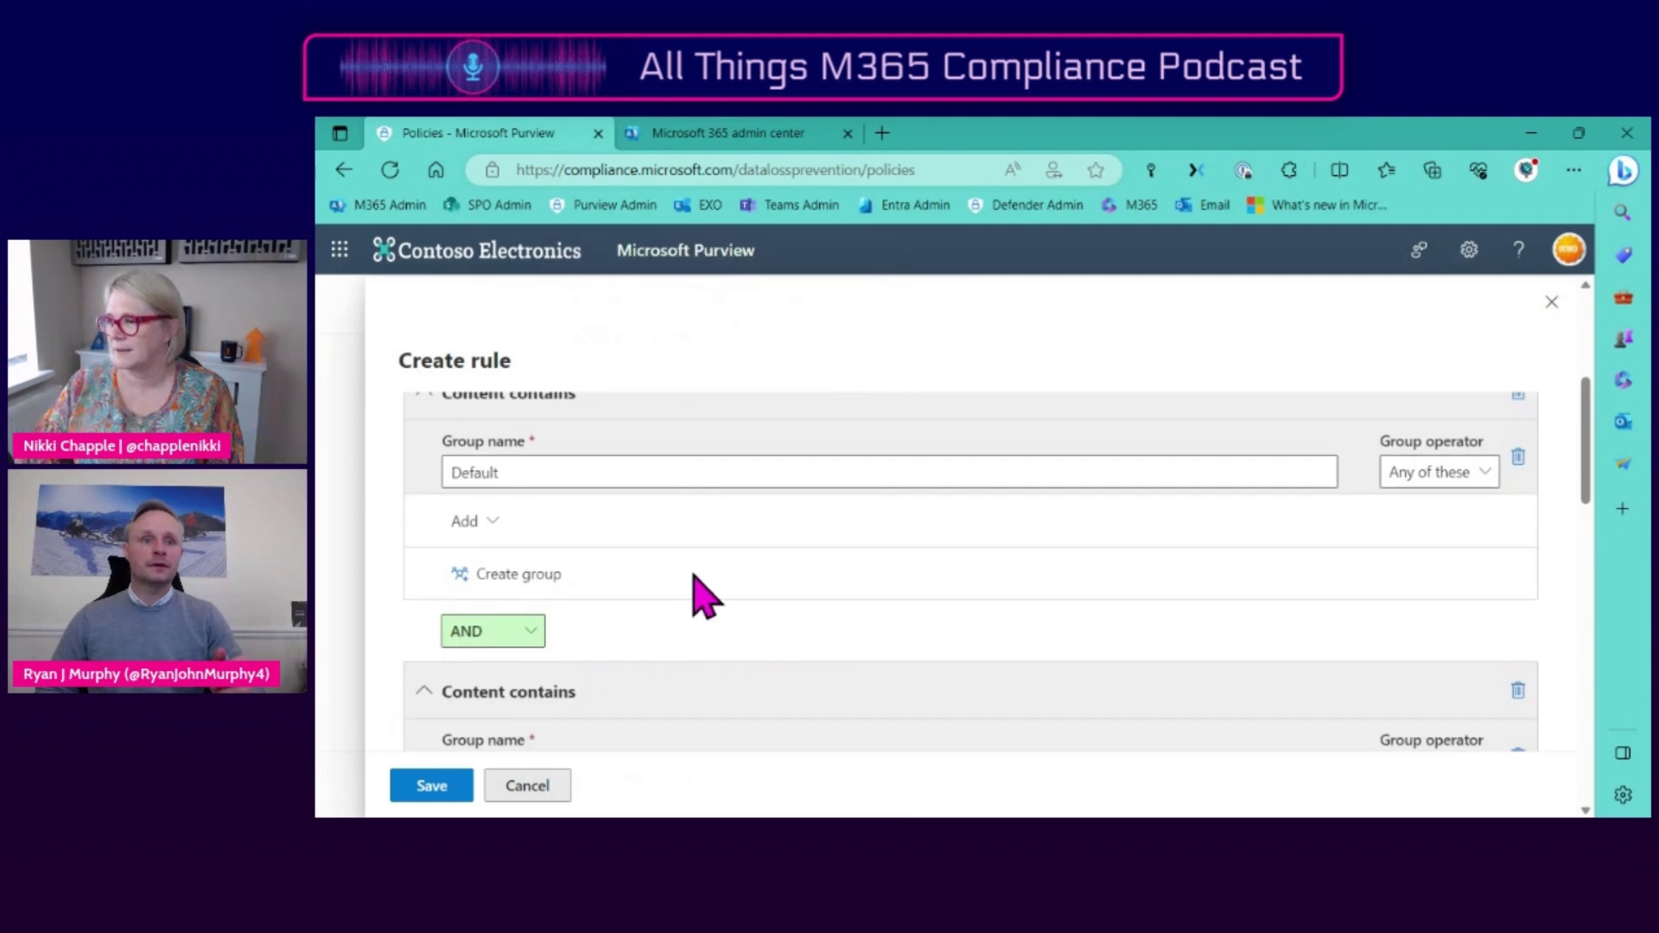
scroll(704, 597, "up", 2)
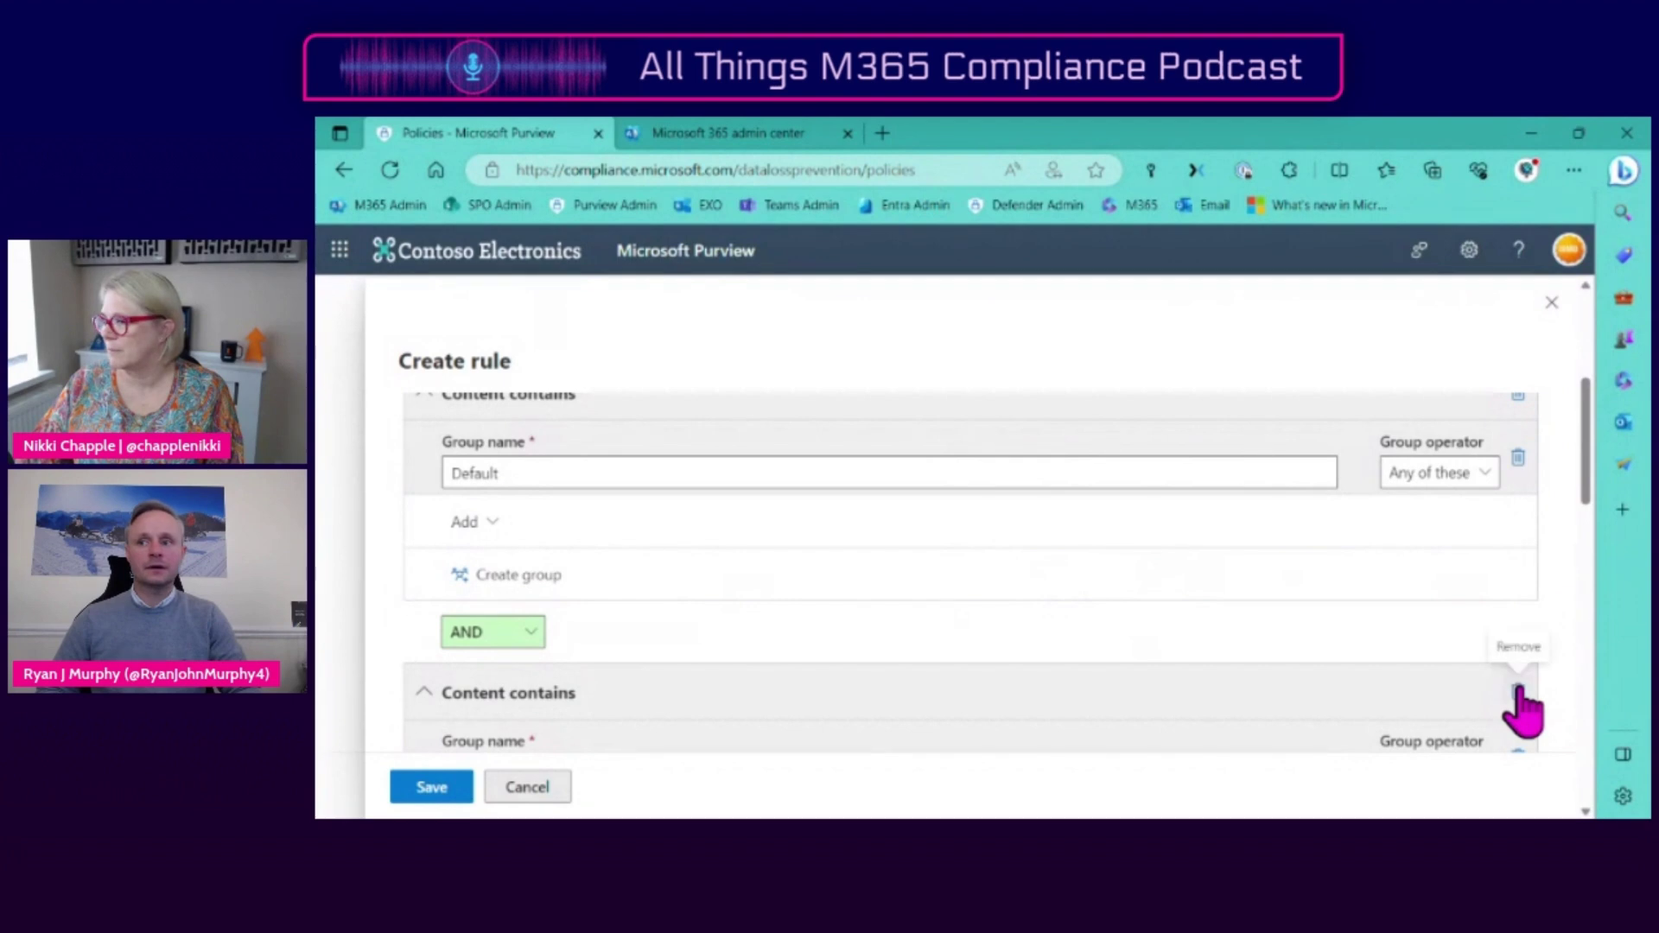
left_click(1518, 692)
- Add the Restricted data sensitivity label to the Default group of the Content contains condition
left_click(474, 522)
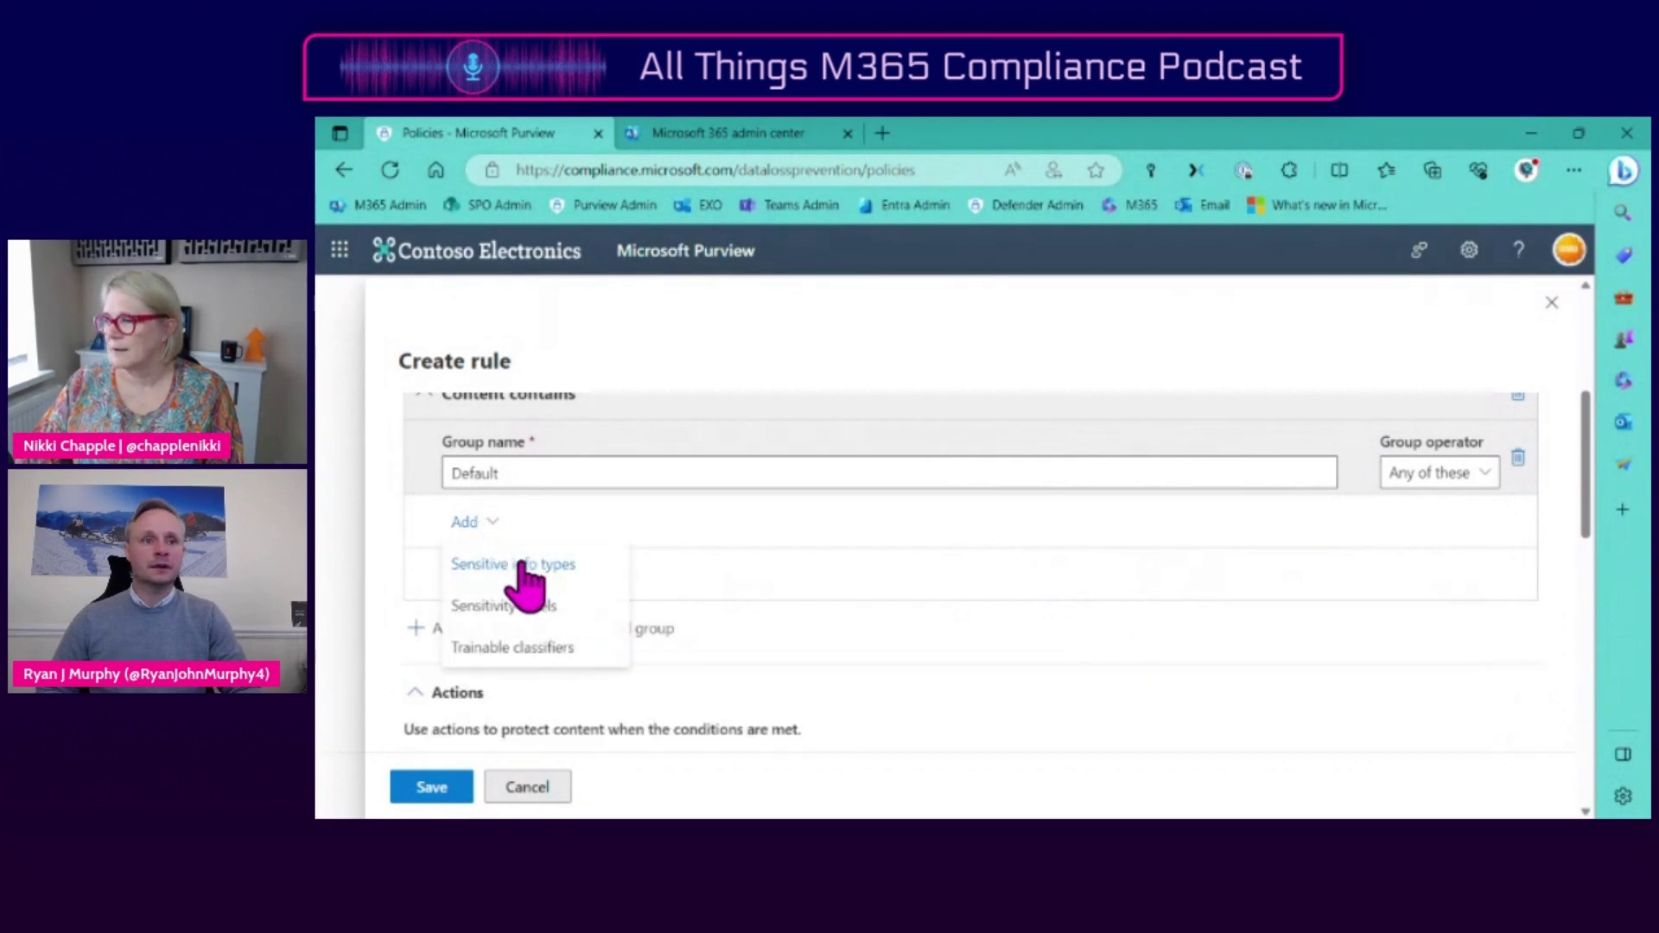
left_click(544, 606)
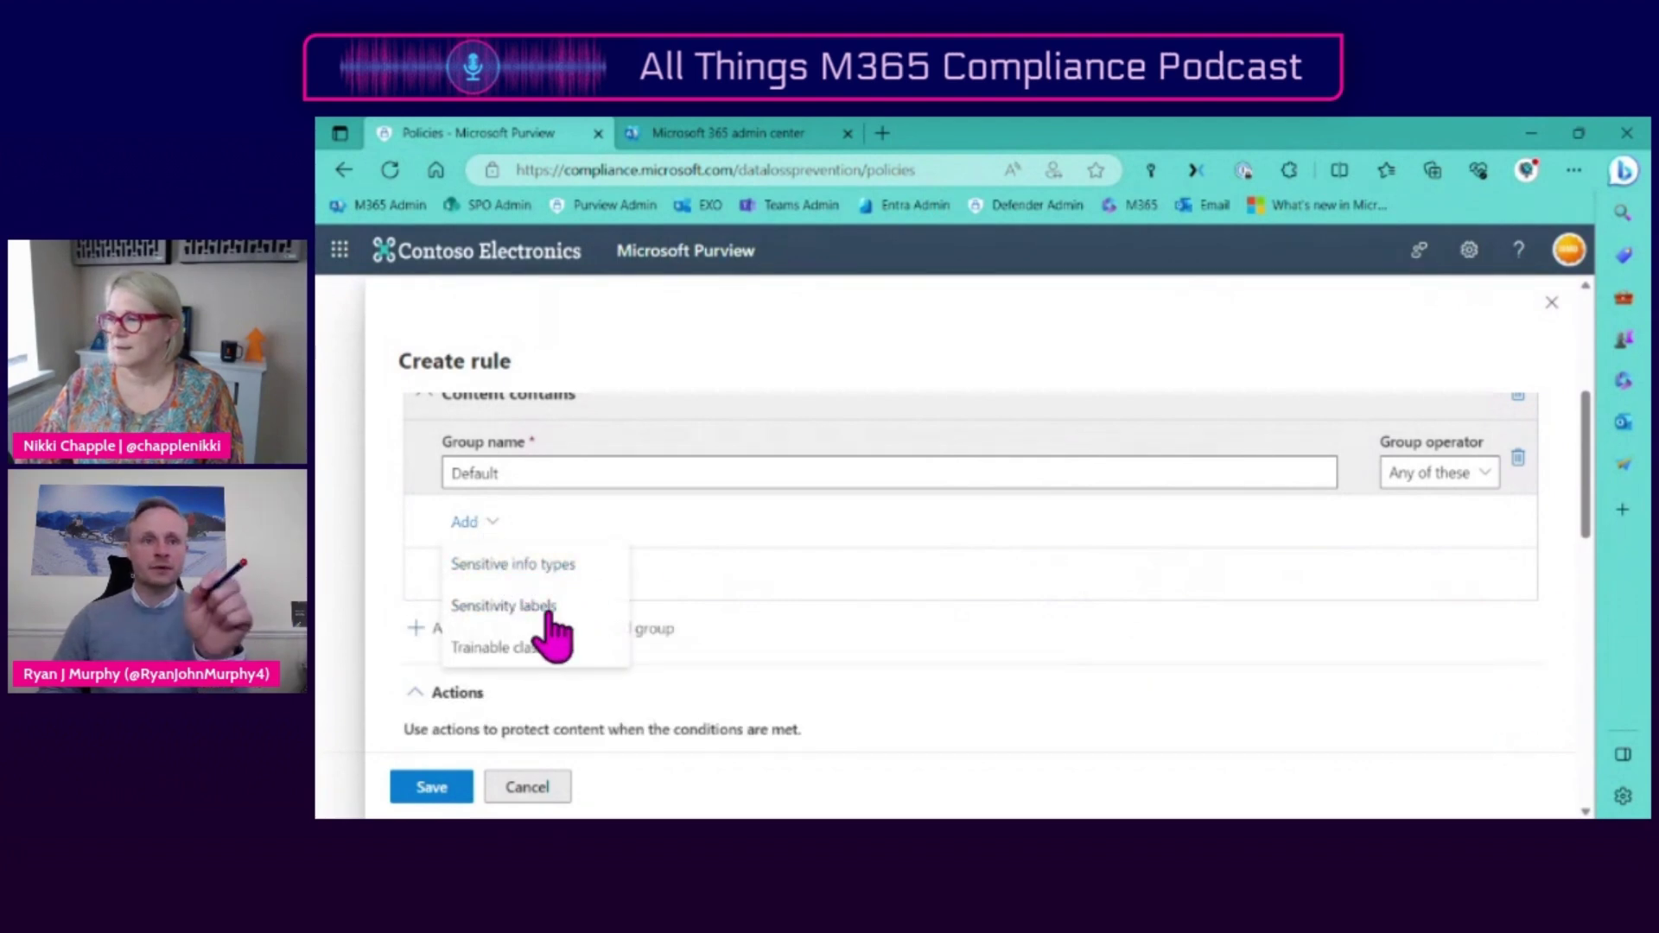
scroll(1498, 577, "down", 5)
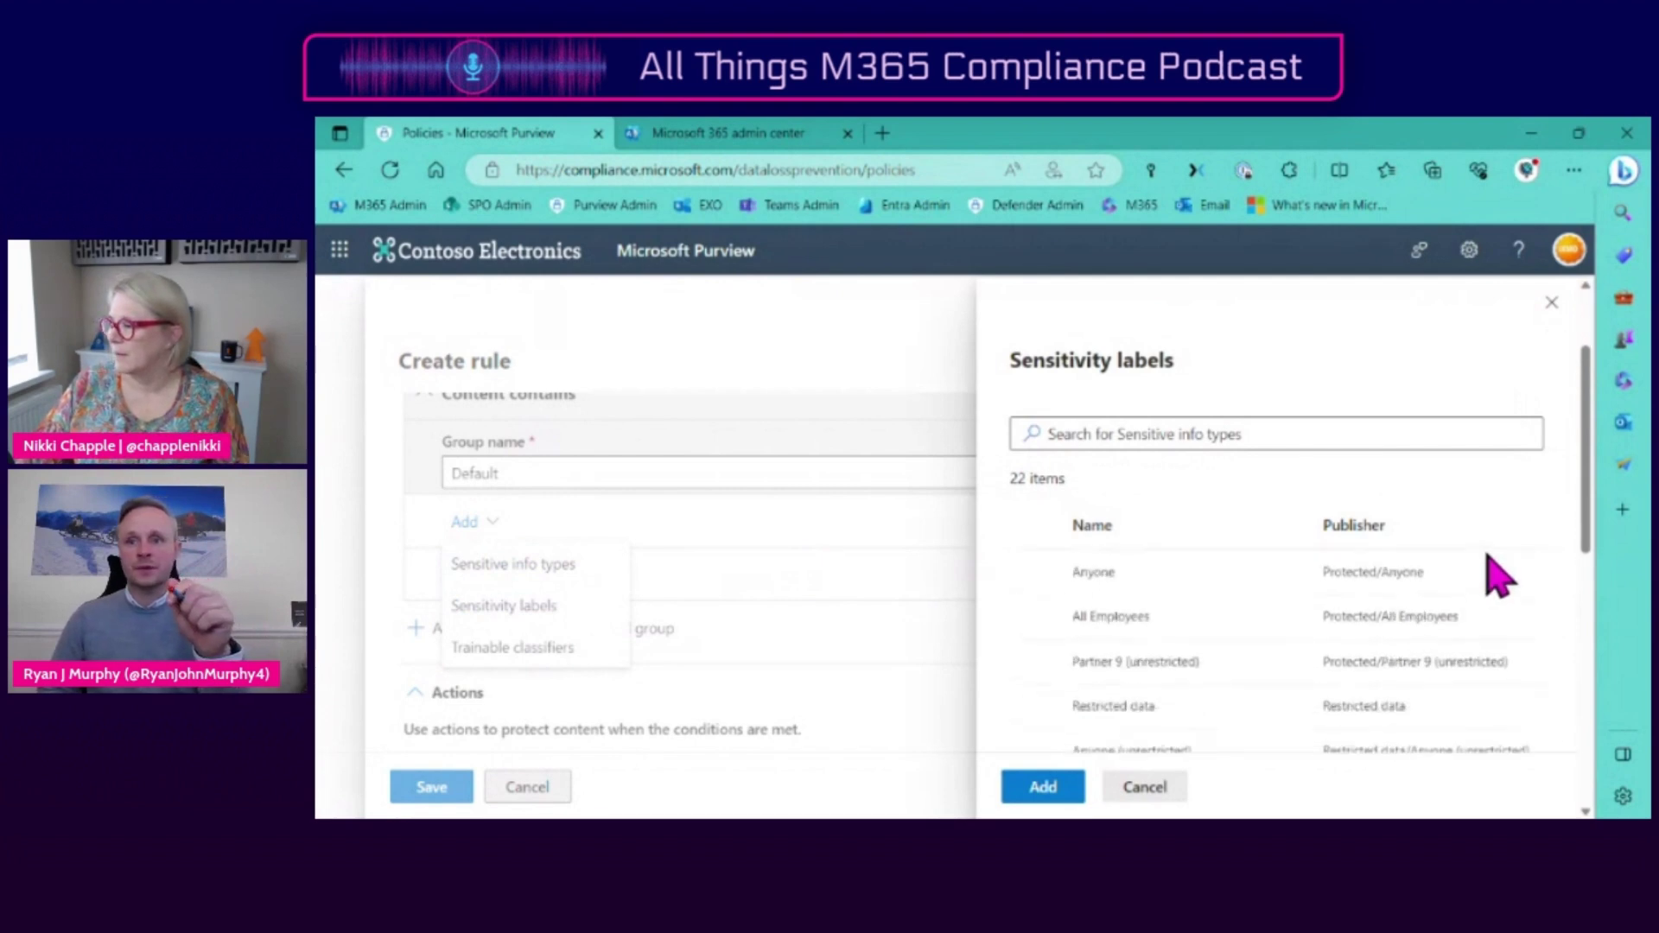
scroll(1498, 577, "up", 3)
scroll(1497, 578, "down", 3)
scroll(1497, 578, "down", 5)
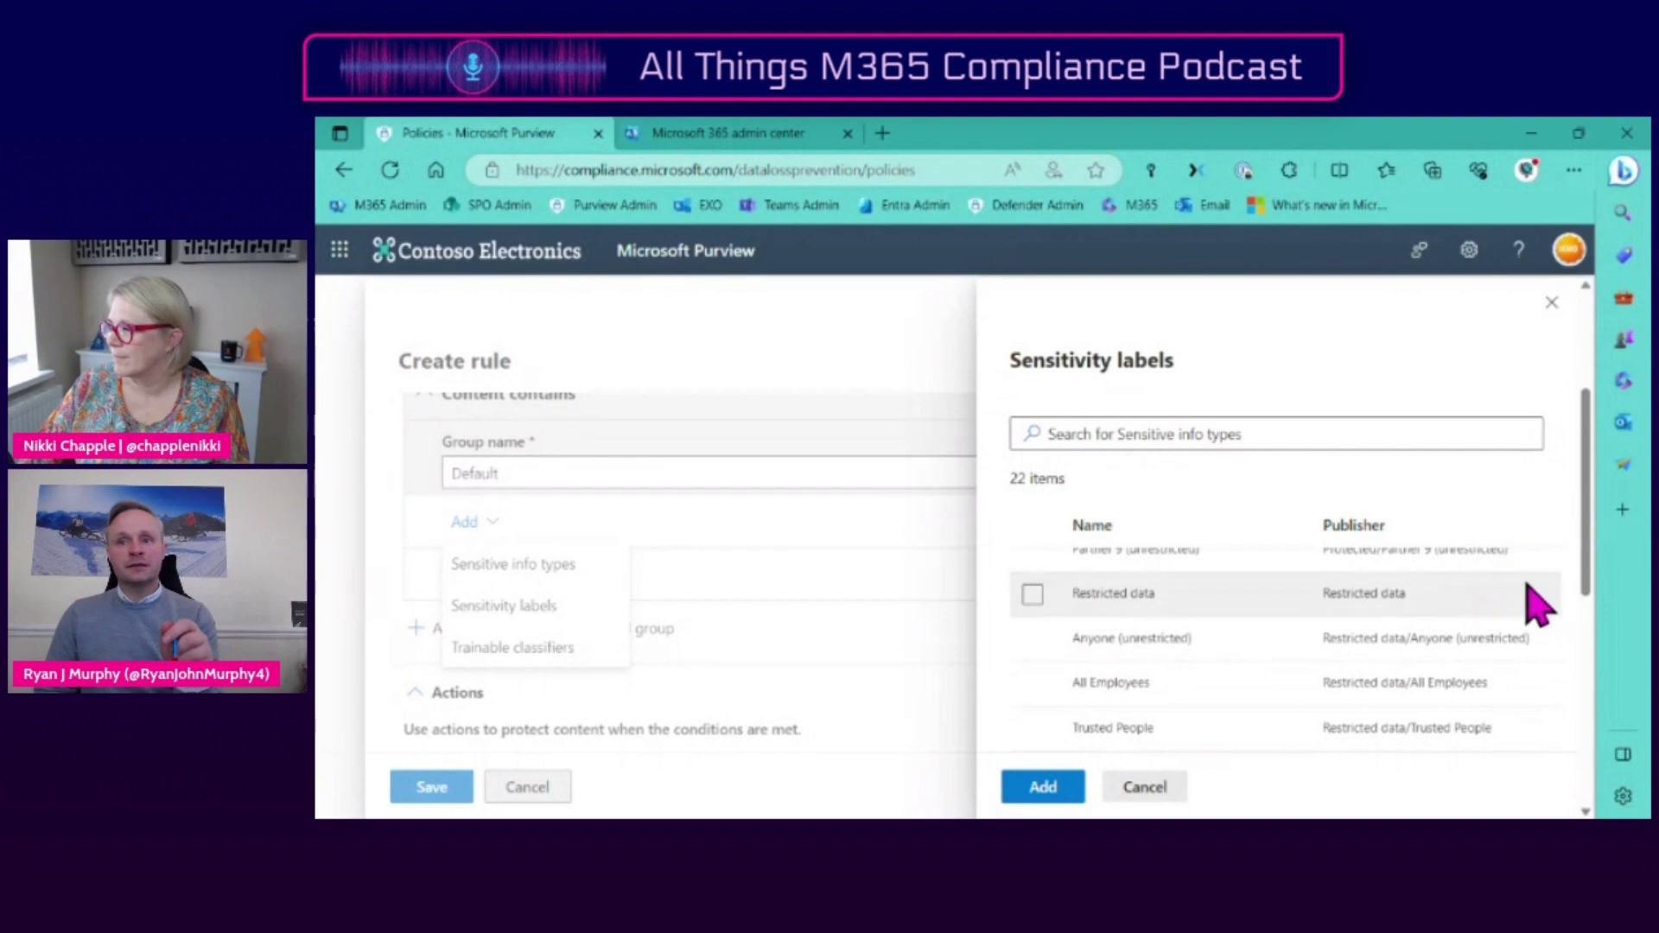
scroll(1543, 618, "down", 4)
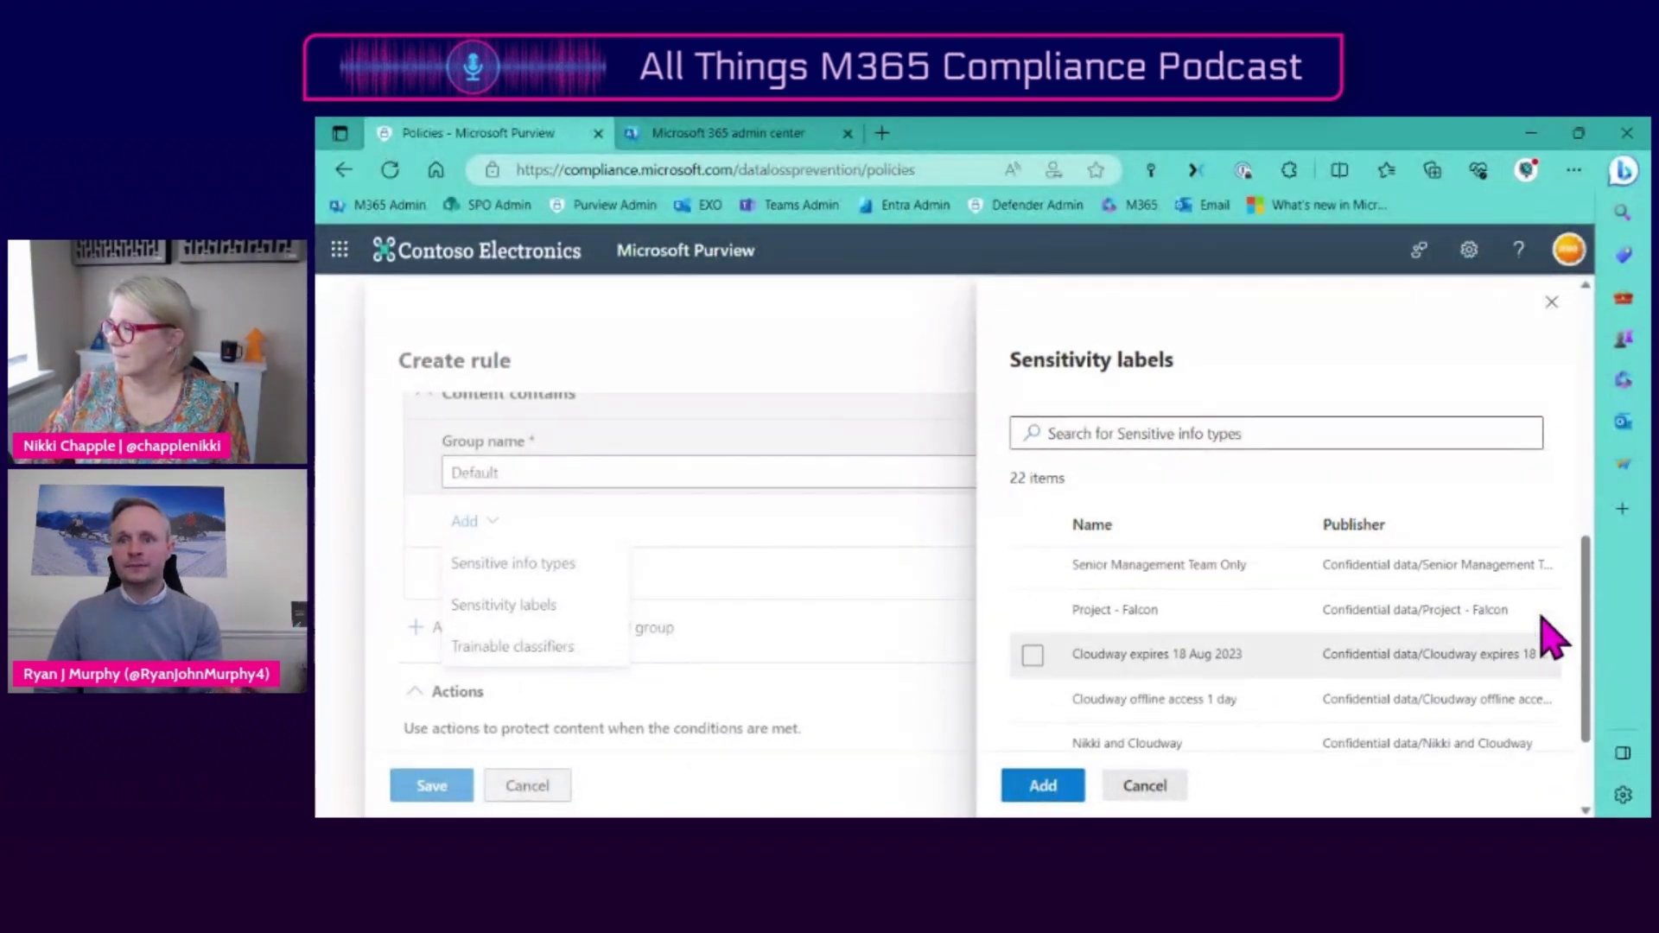
scroll(1545, 630, "up", 10)
scroll(1296, 621, "down", 2)
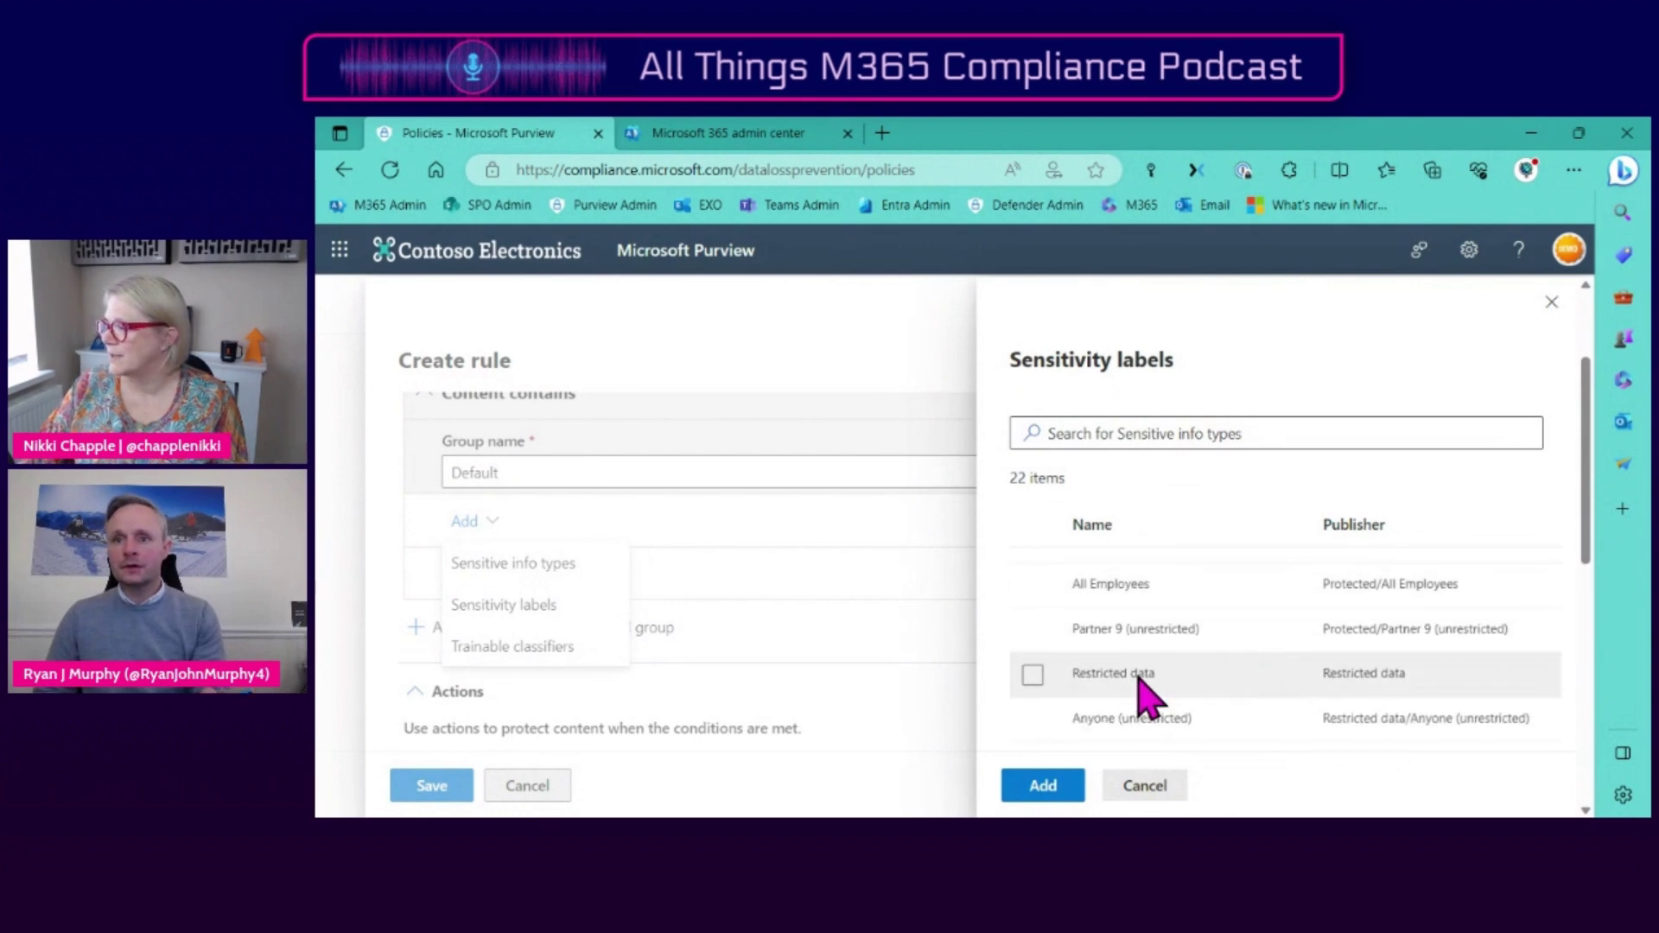
scroll(1139, 666, "down", 2)
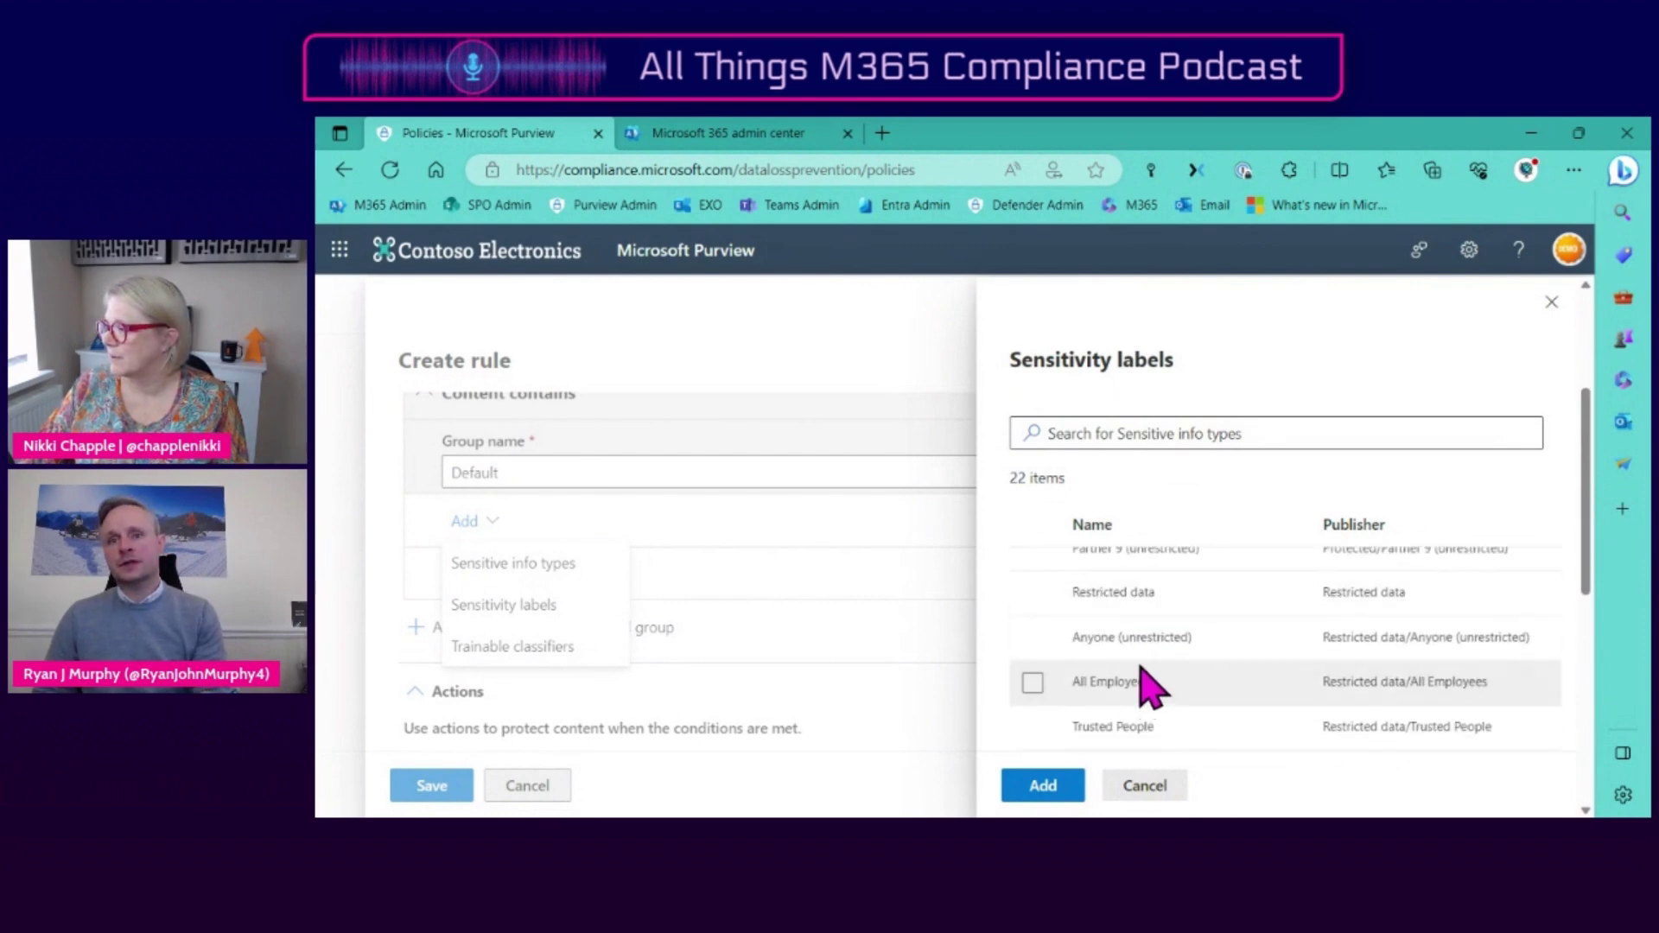
left_click(1139, 609)
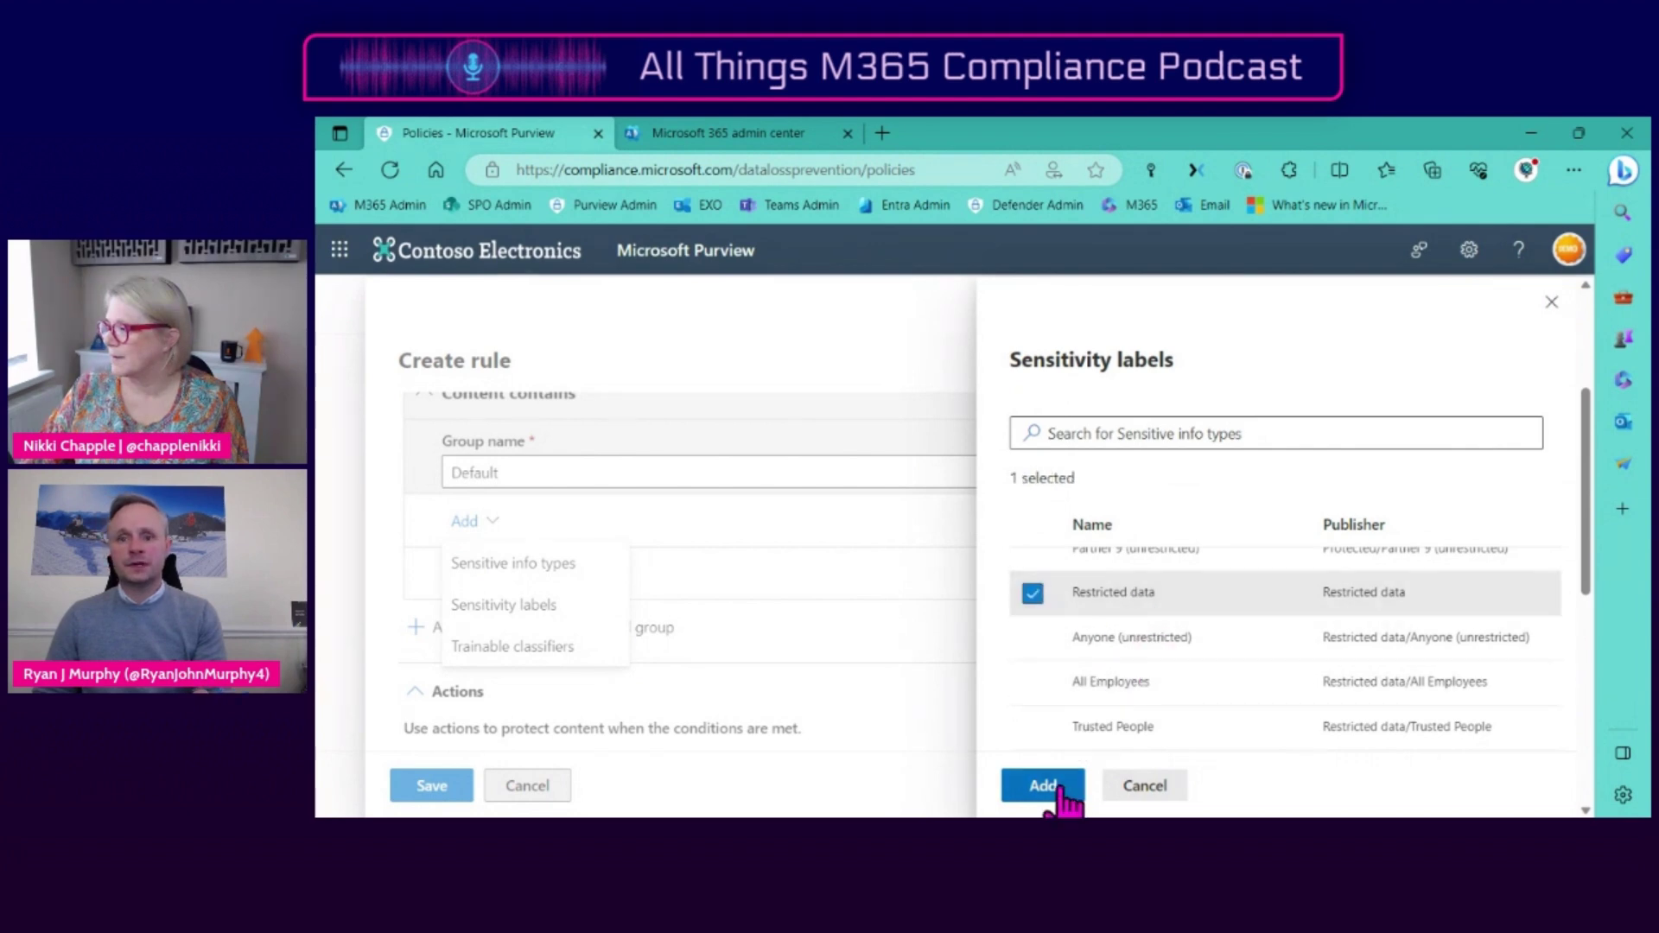
left_click(1058, 786)
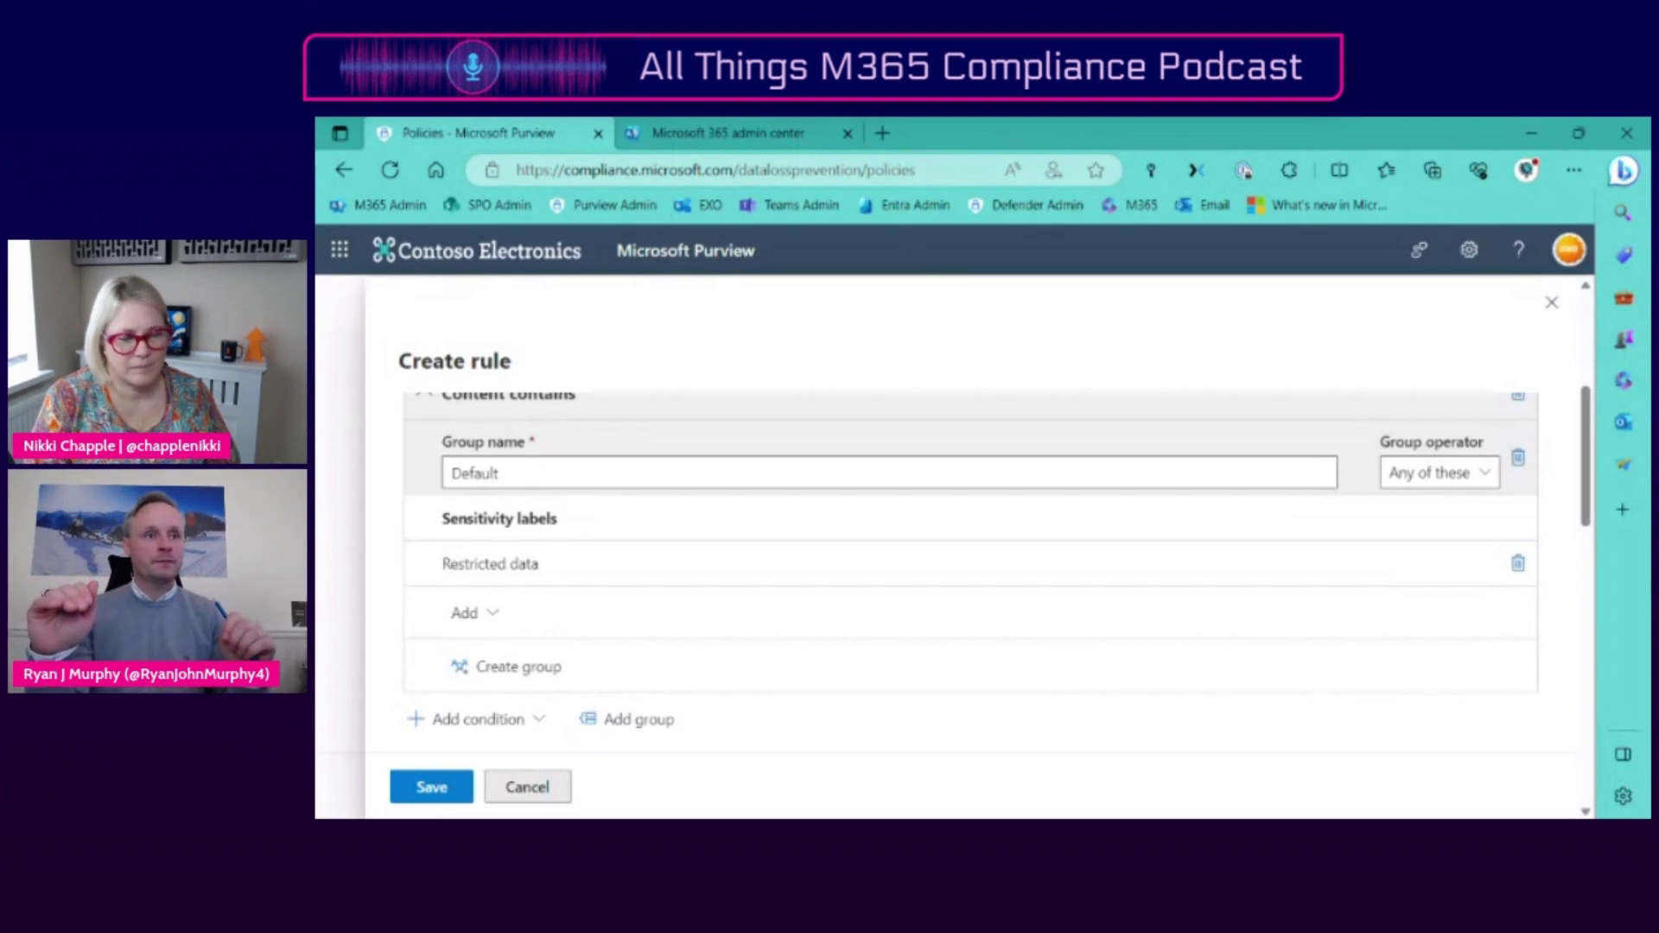
- Add a Content is shared from Microsoft 365 condition and set it to "with people outside my organization"
scroll(855, 609, "down", 2)
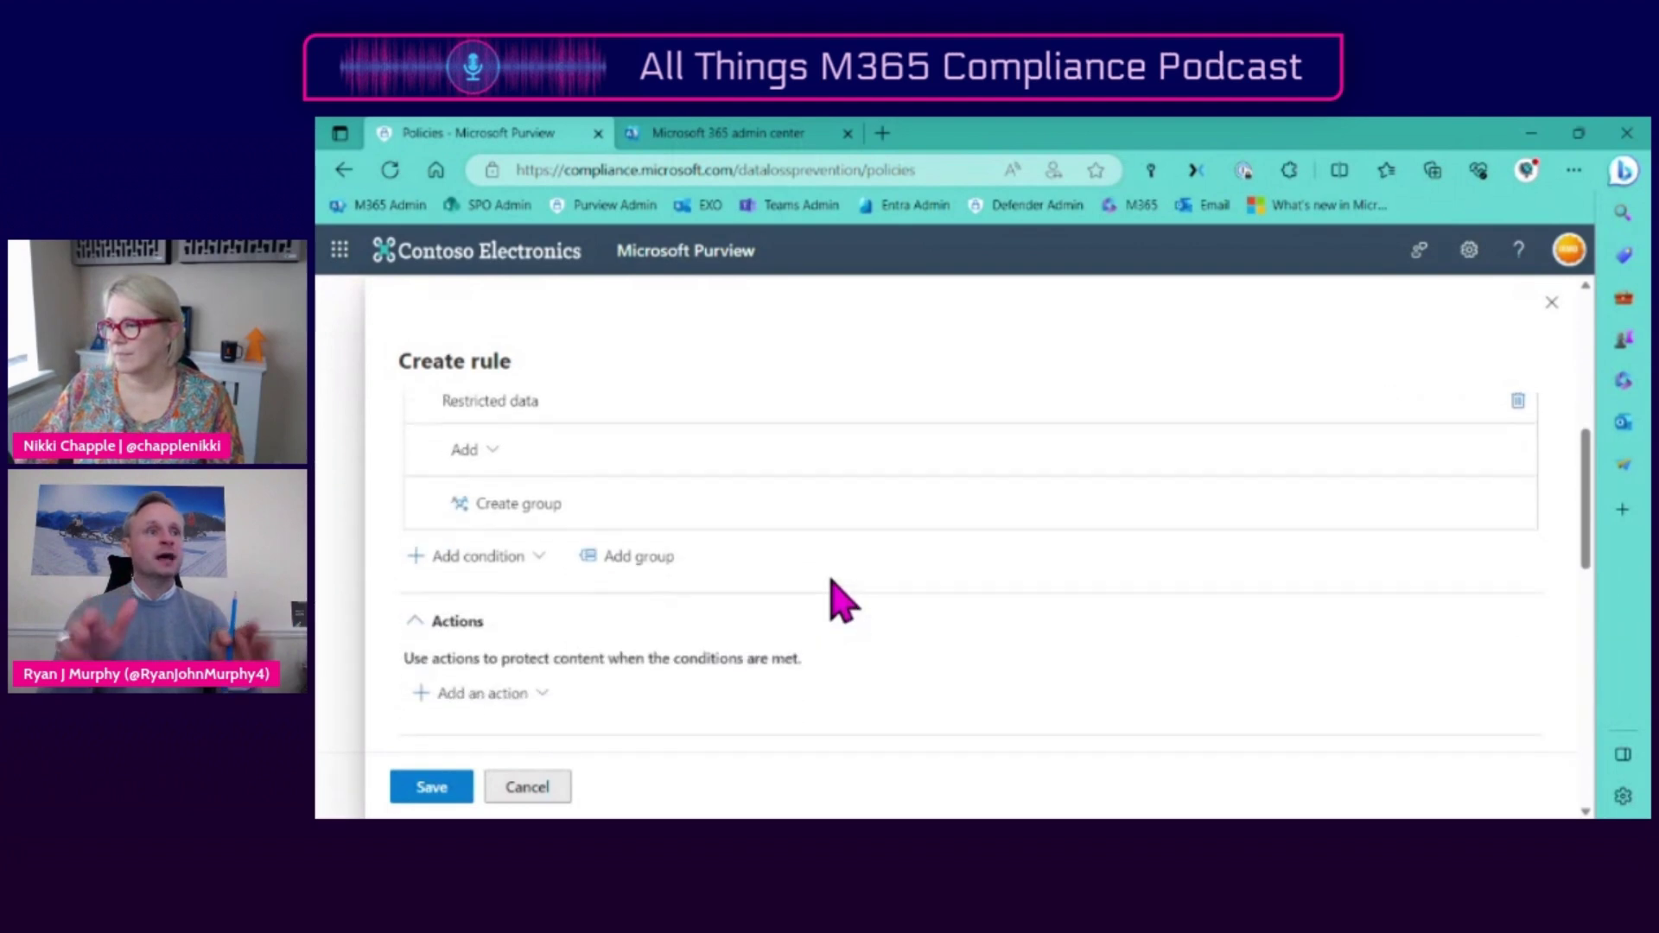
scroll(835, 588, "down", 1)
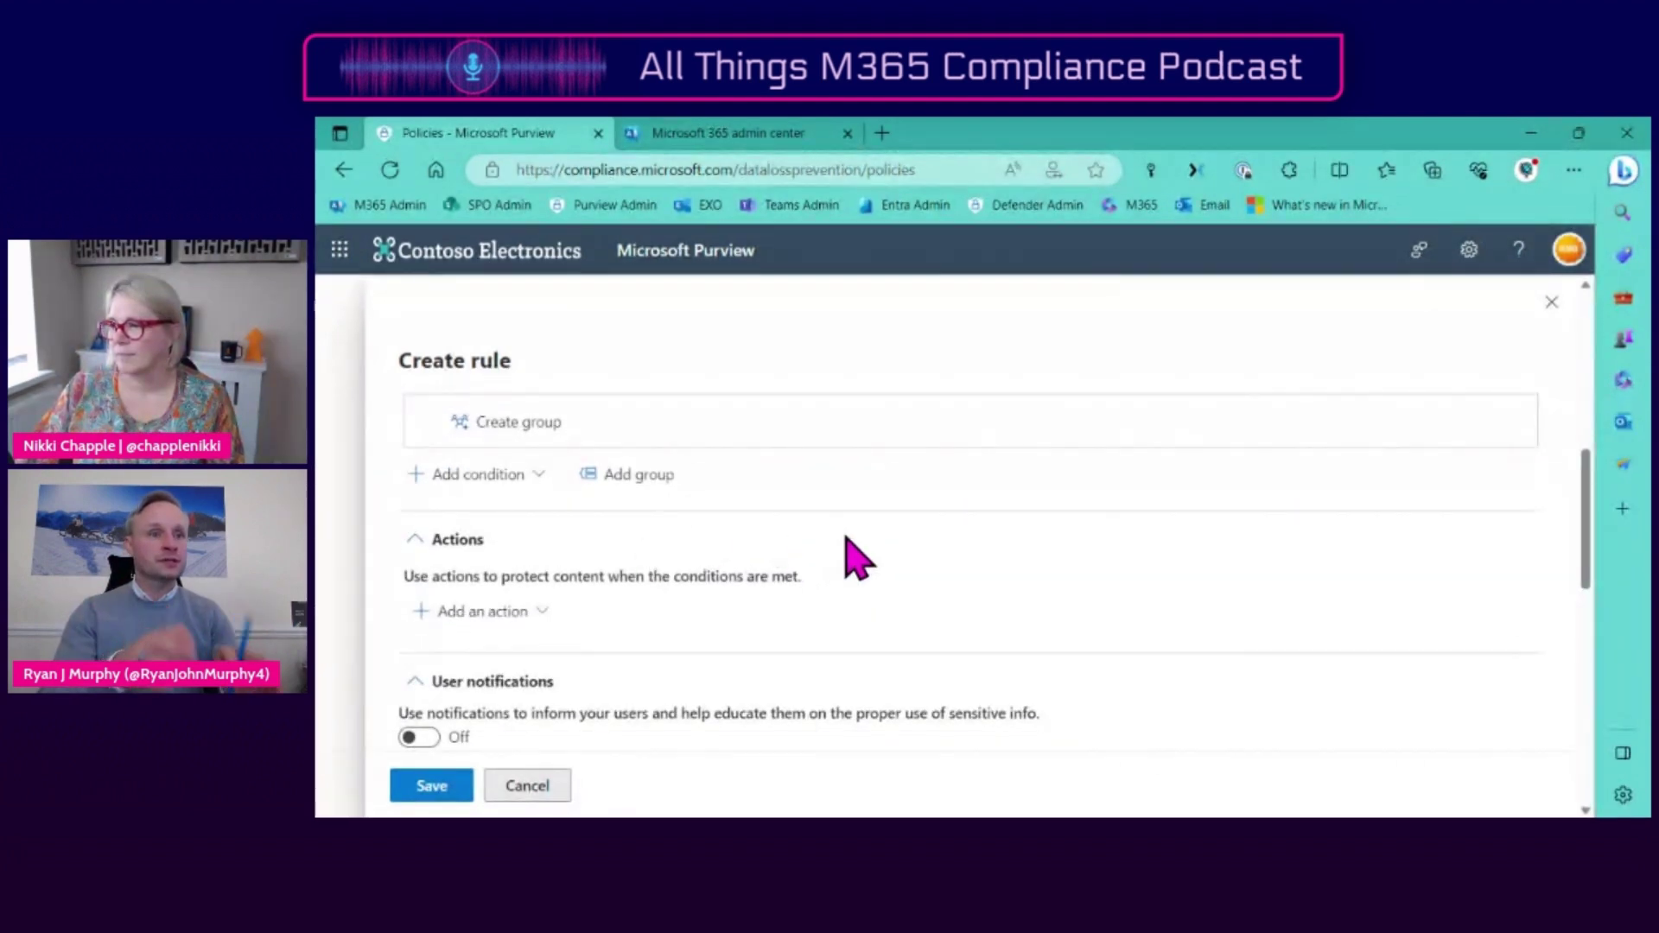
scroll(852, 560, "down", 1)
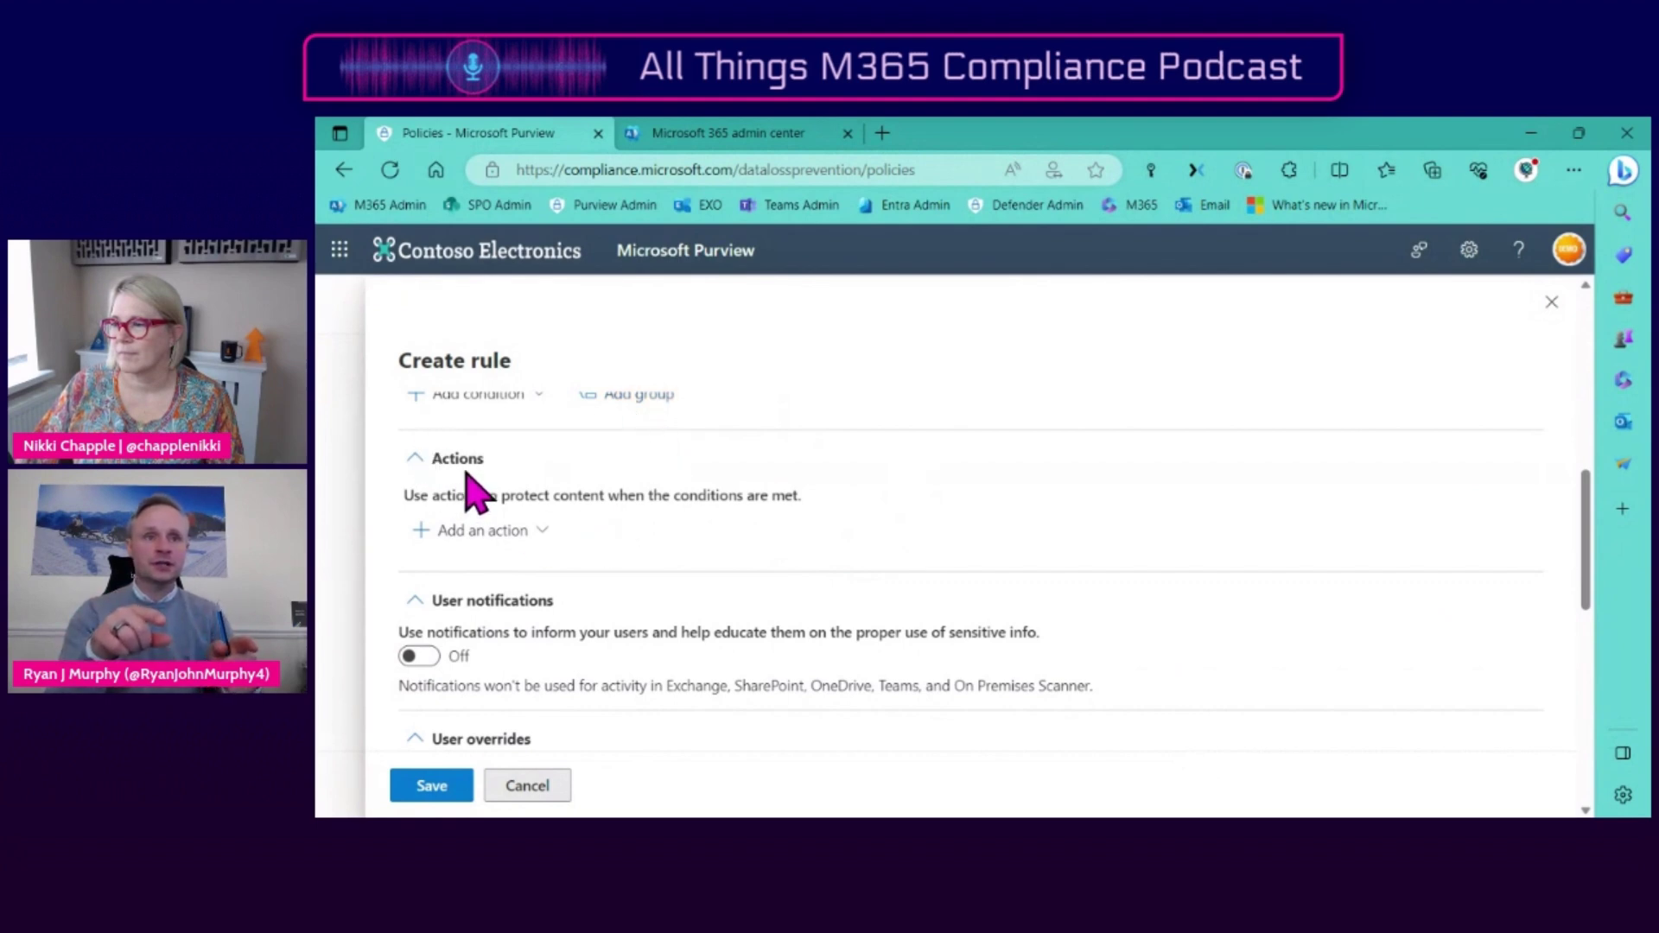
scroll(674, 519, "up", 1)
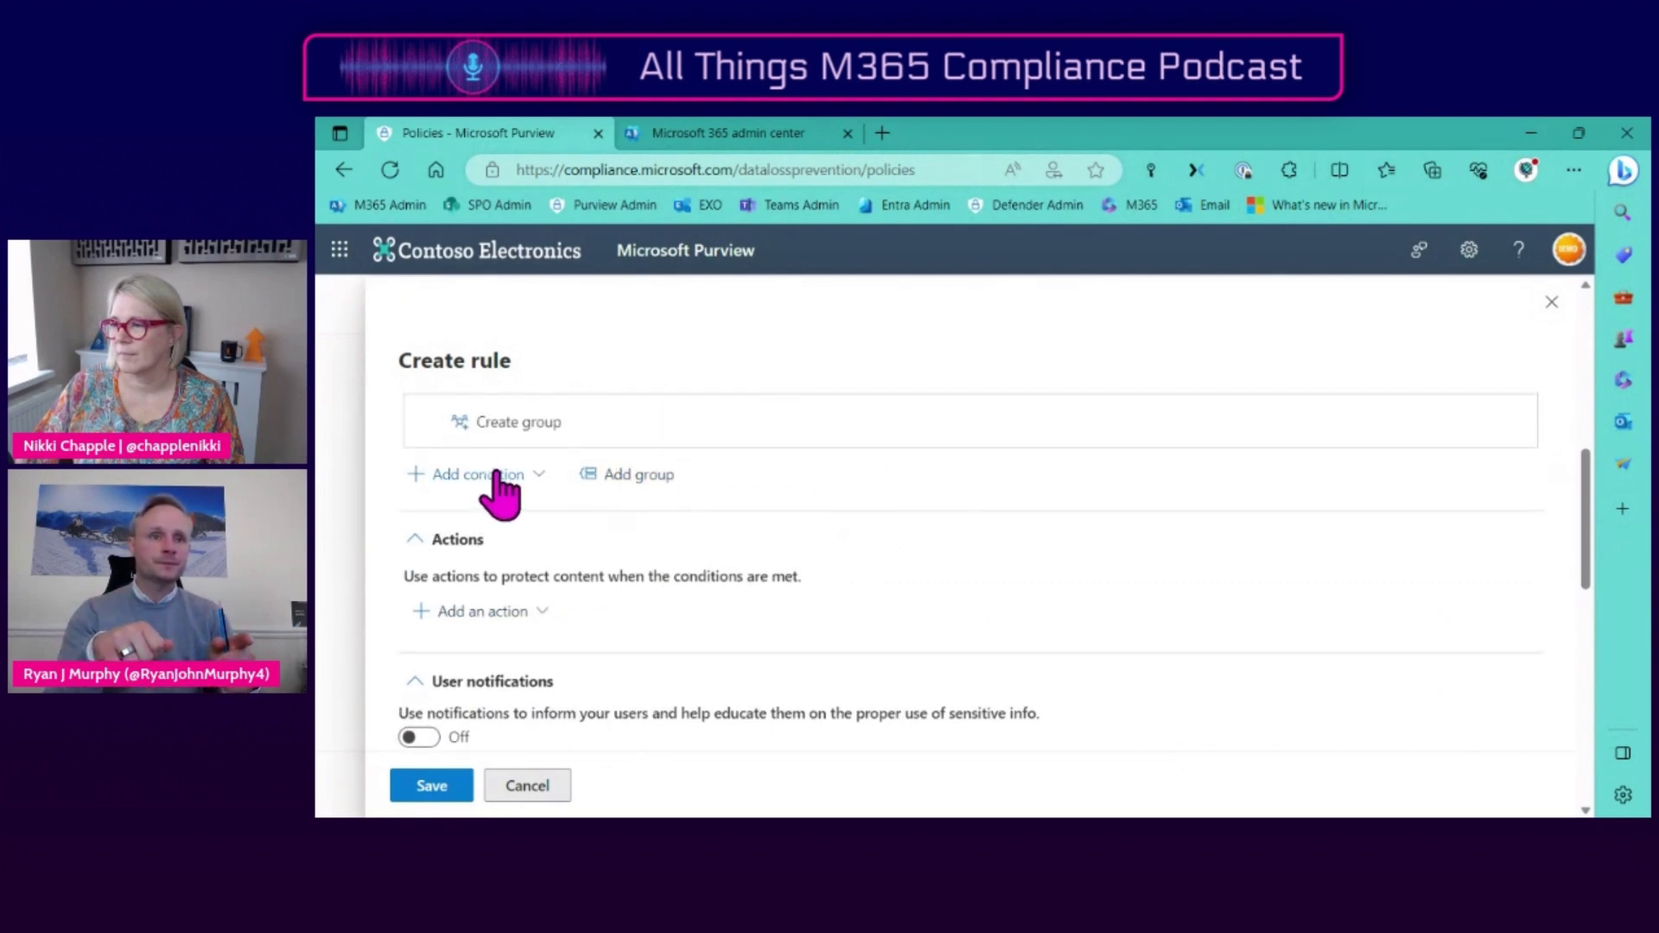
scroll(627, 488, "up", 2)
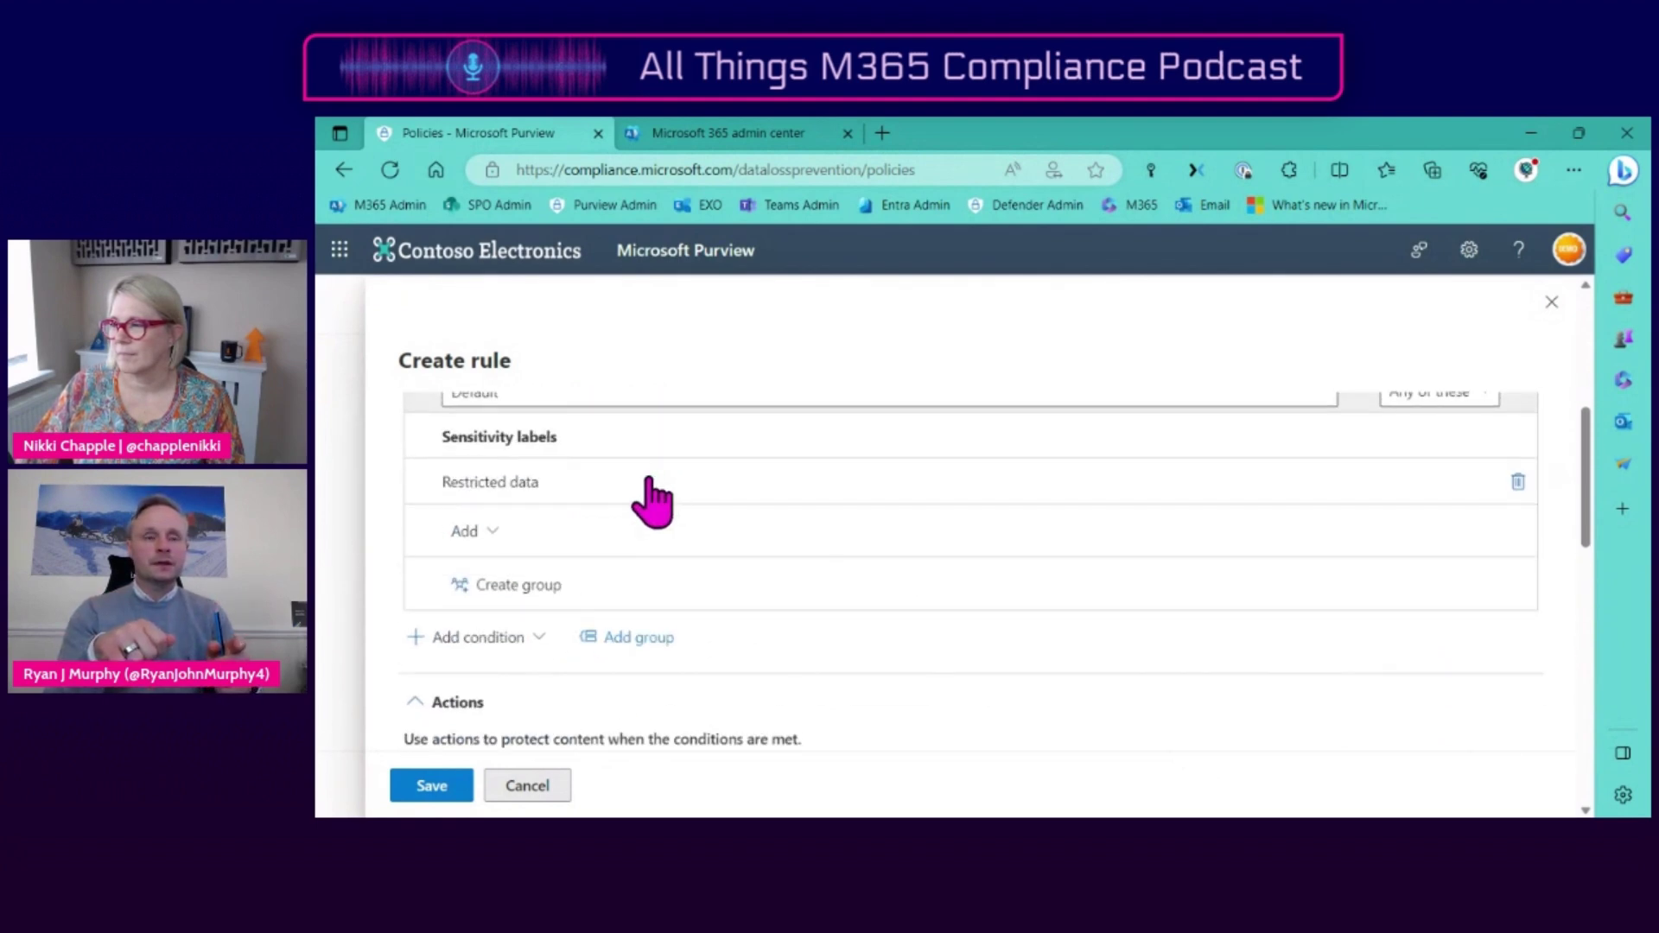
left_click(512, 642)
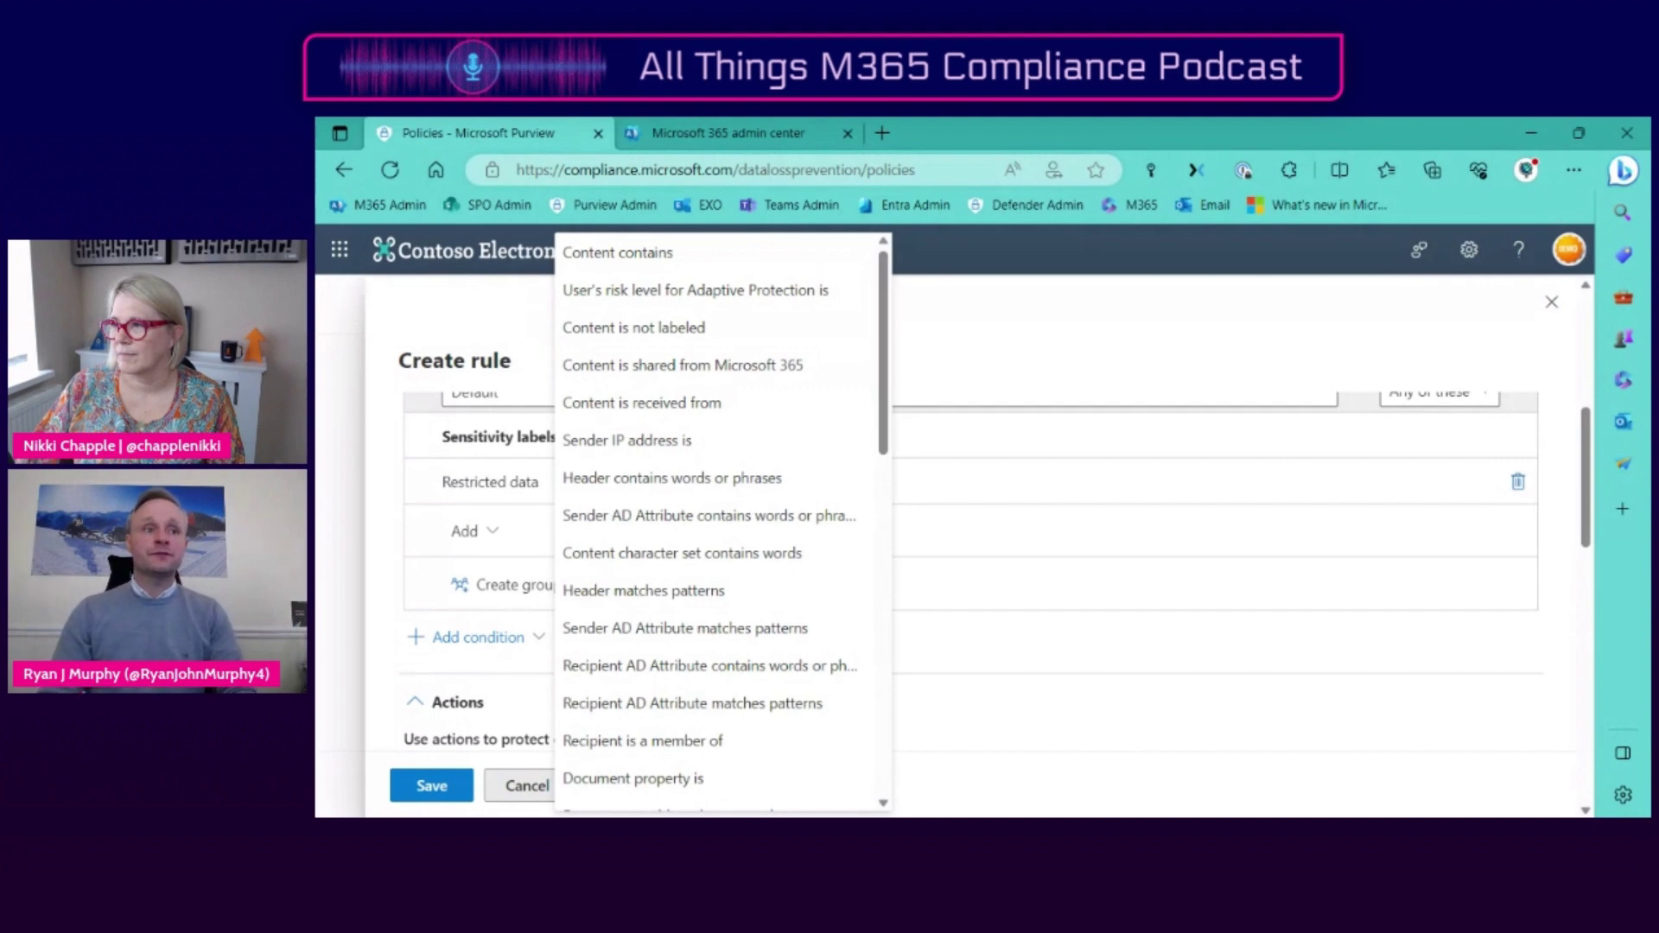
left_click(741, 363)
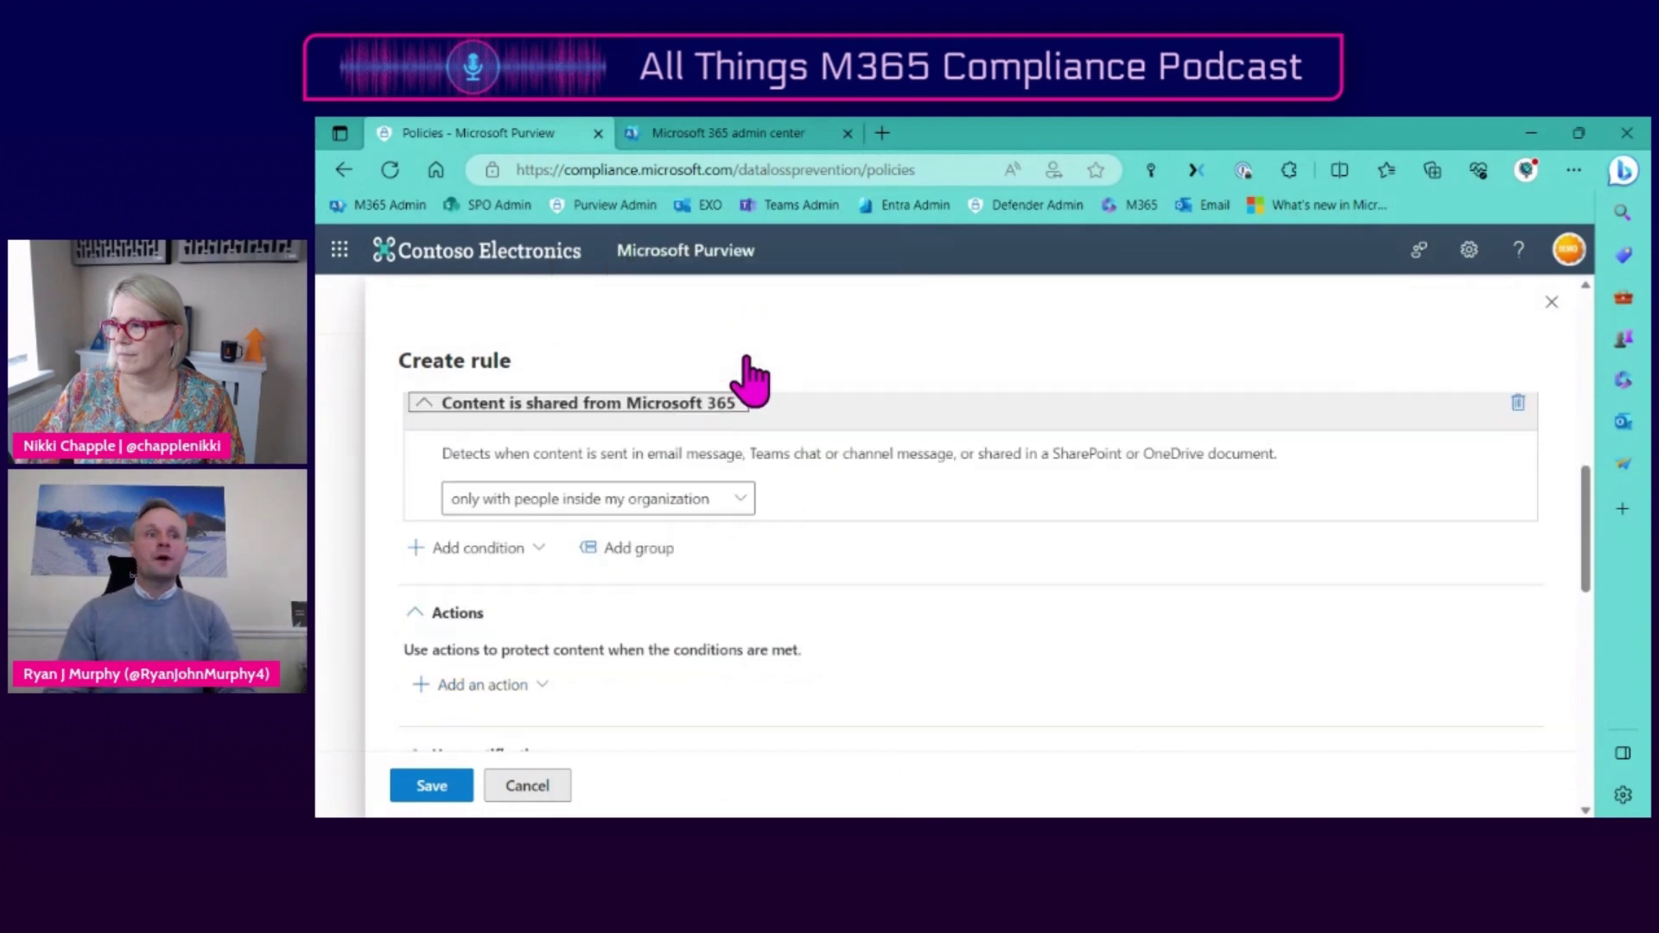
left_click(735, 503)
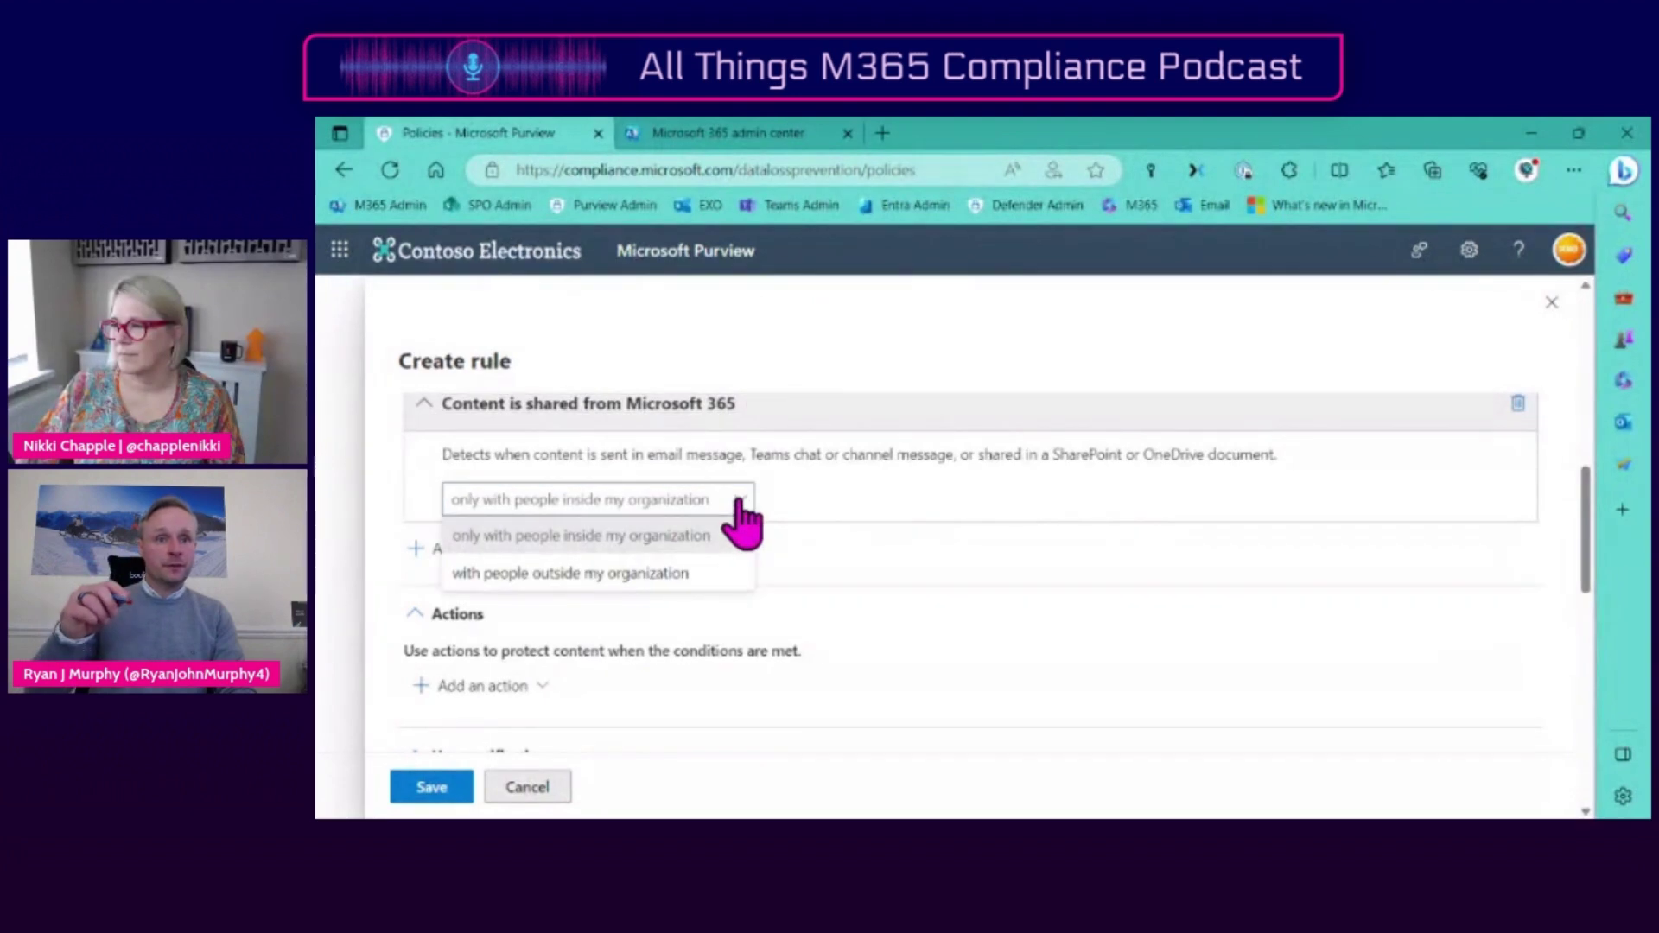
left_click(680, 572)
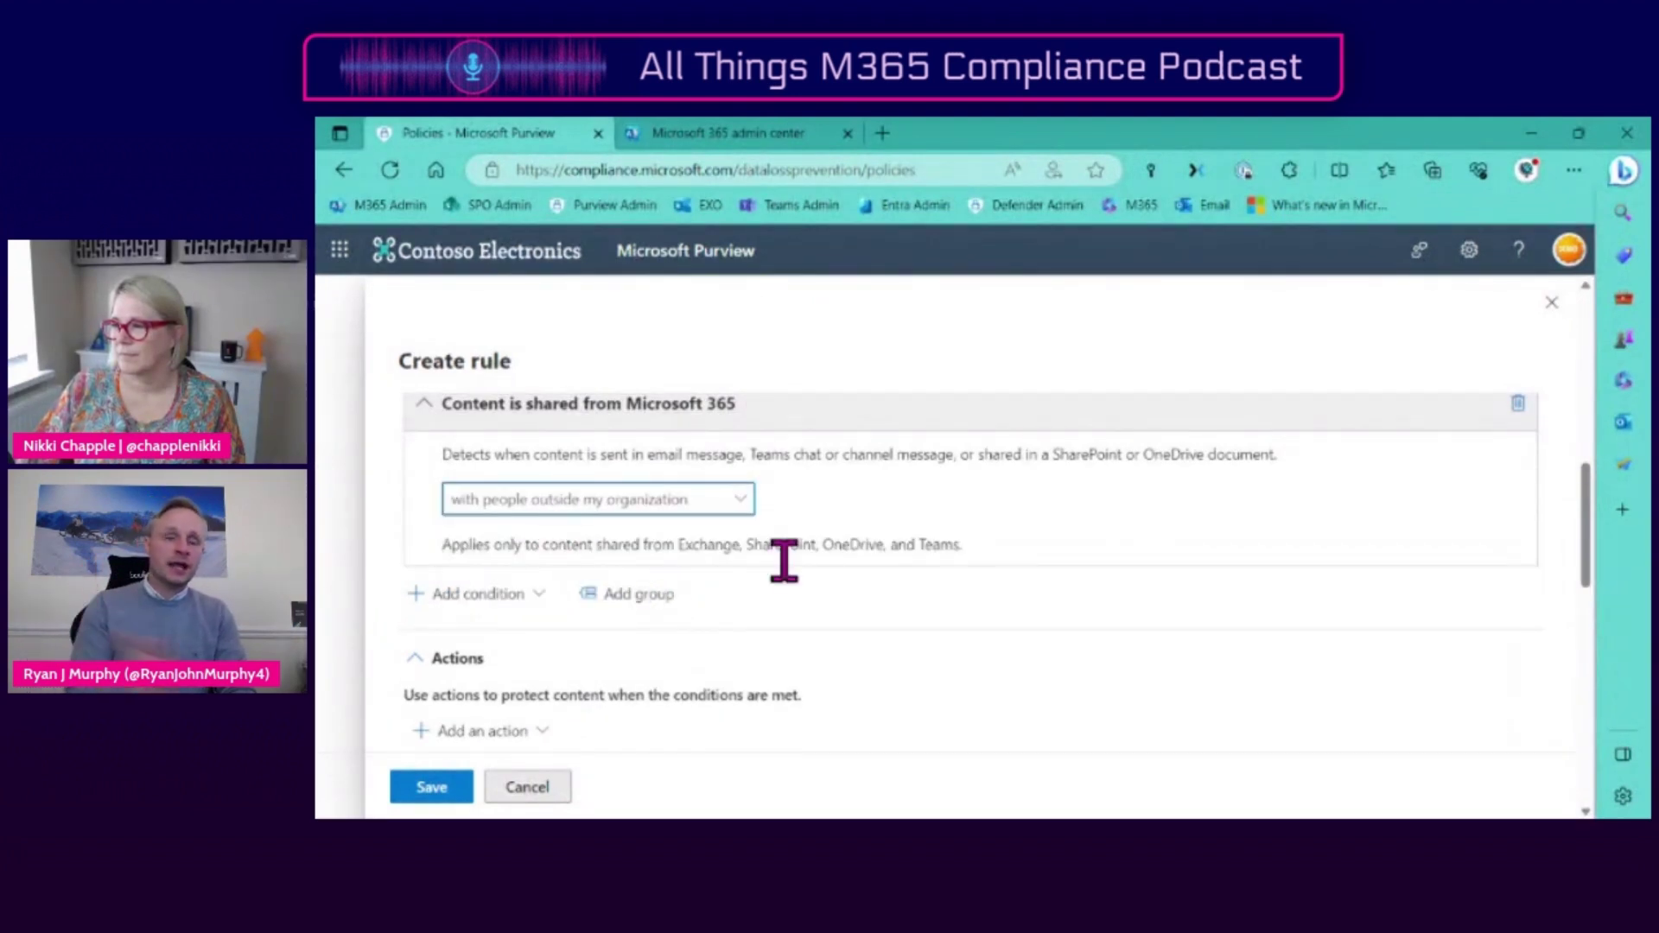
- Add the rule action "Restrict access or encrypt the content in Microsoft 365 locations"
scroll(1056, 583, "up", 3)
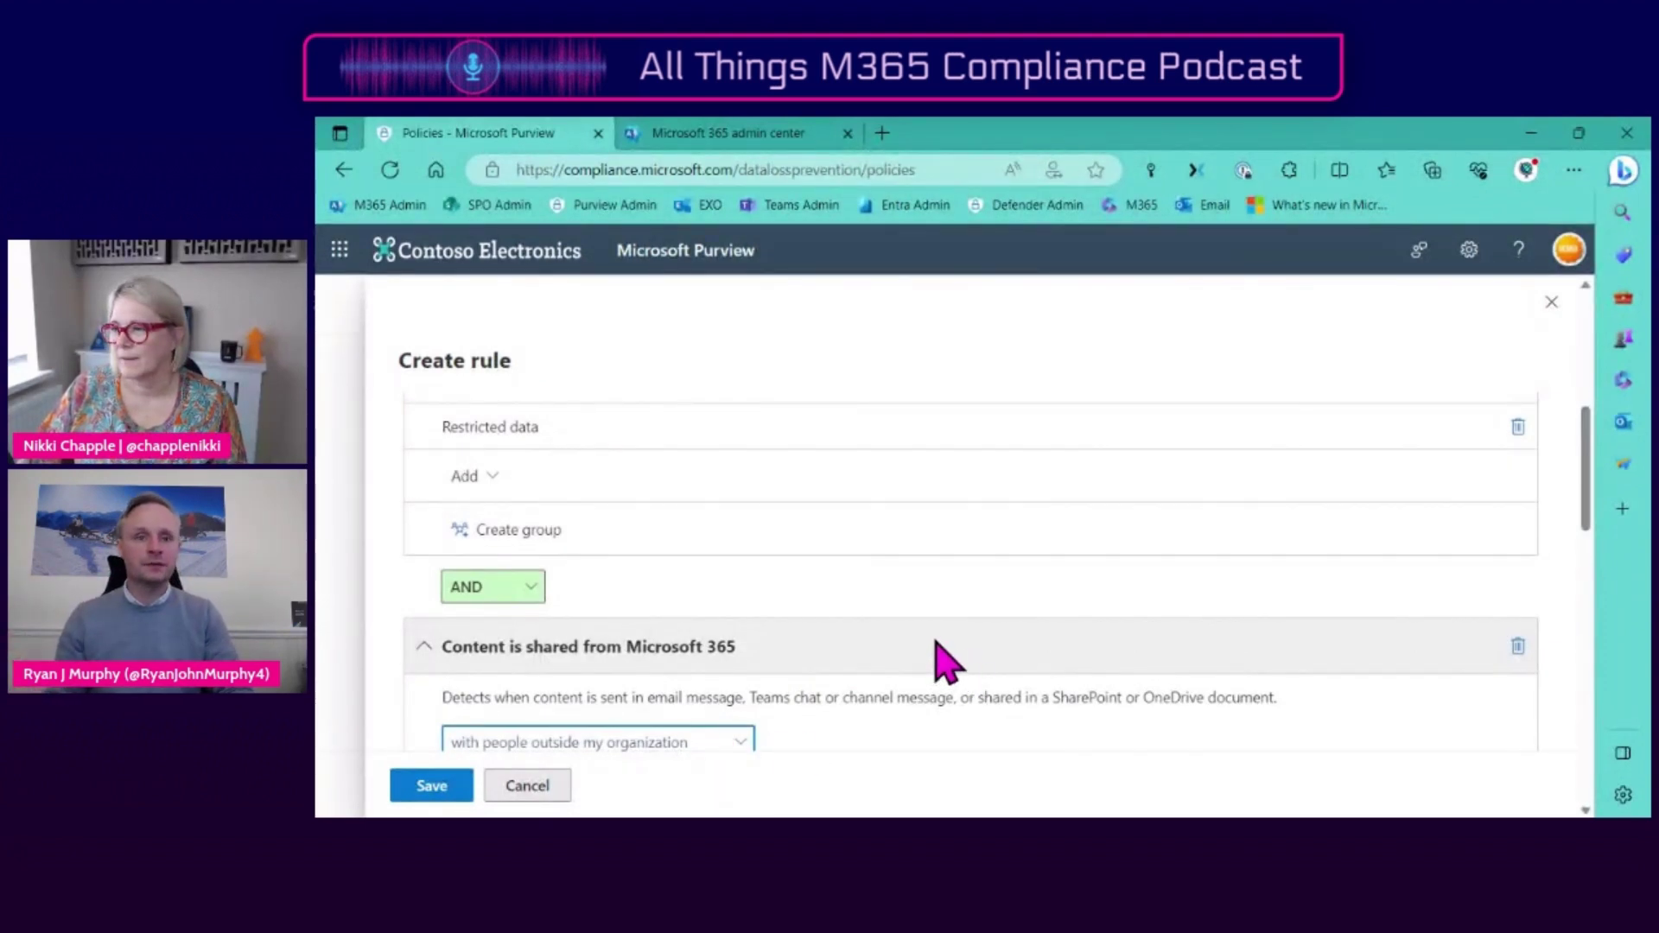
scroll(955, 662, "down", 3)
scroll(950, 656, "down", 2)
left_click(471, 567)
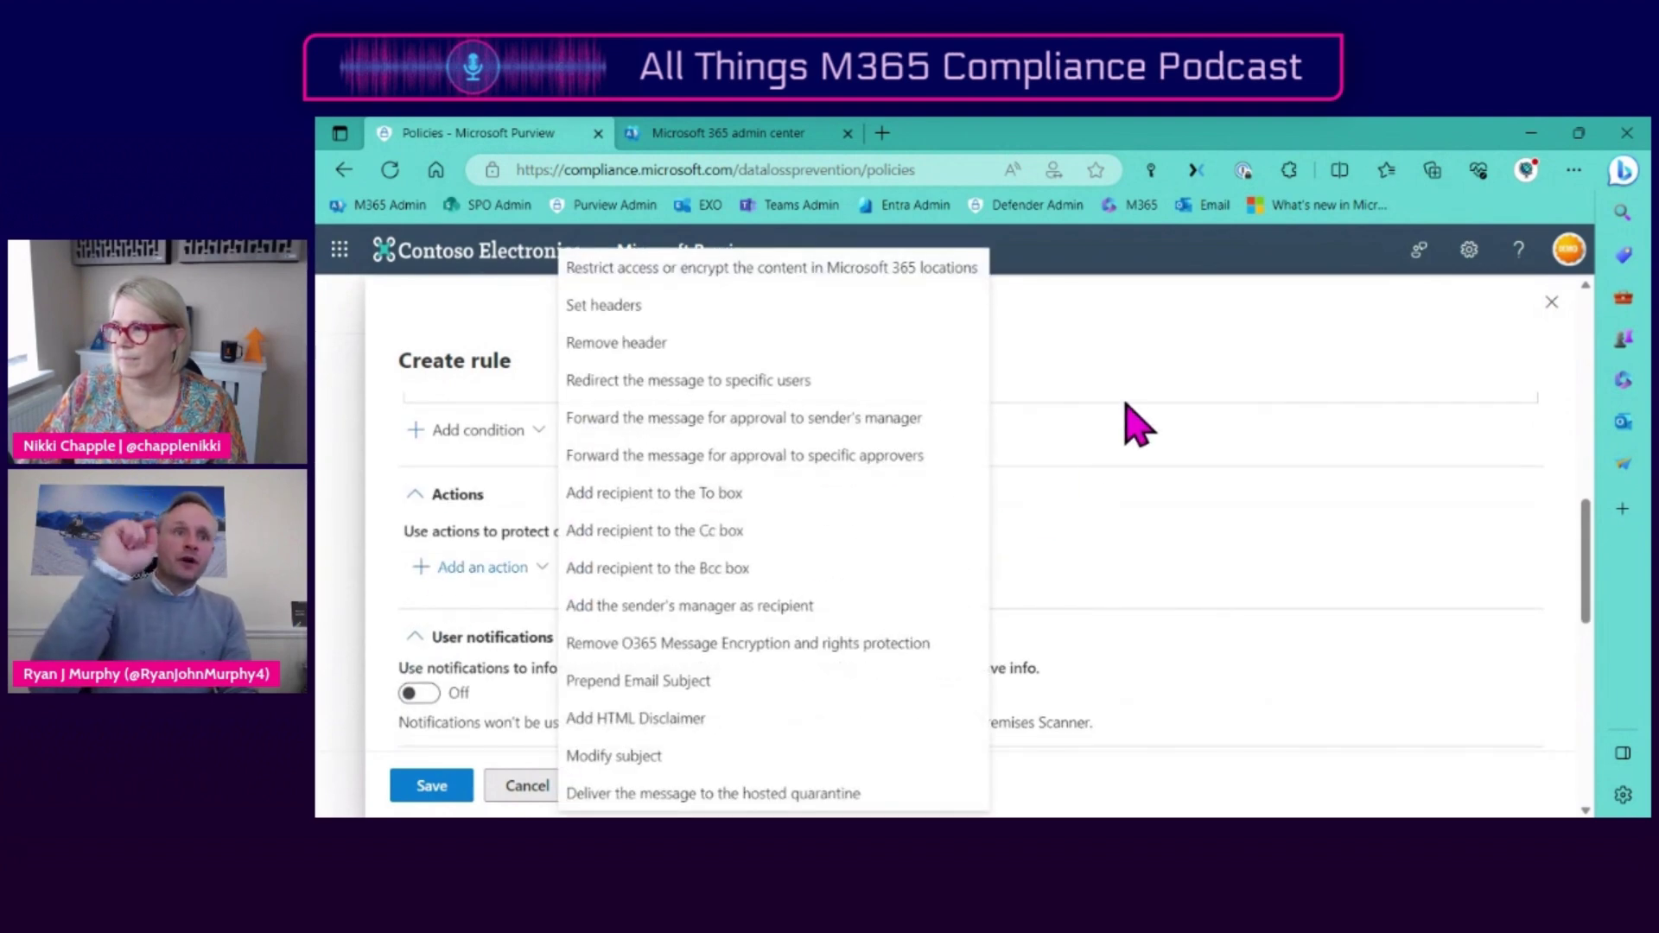
left_click(754, 269)
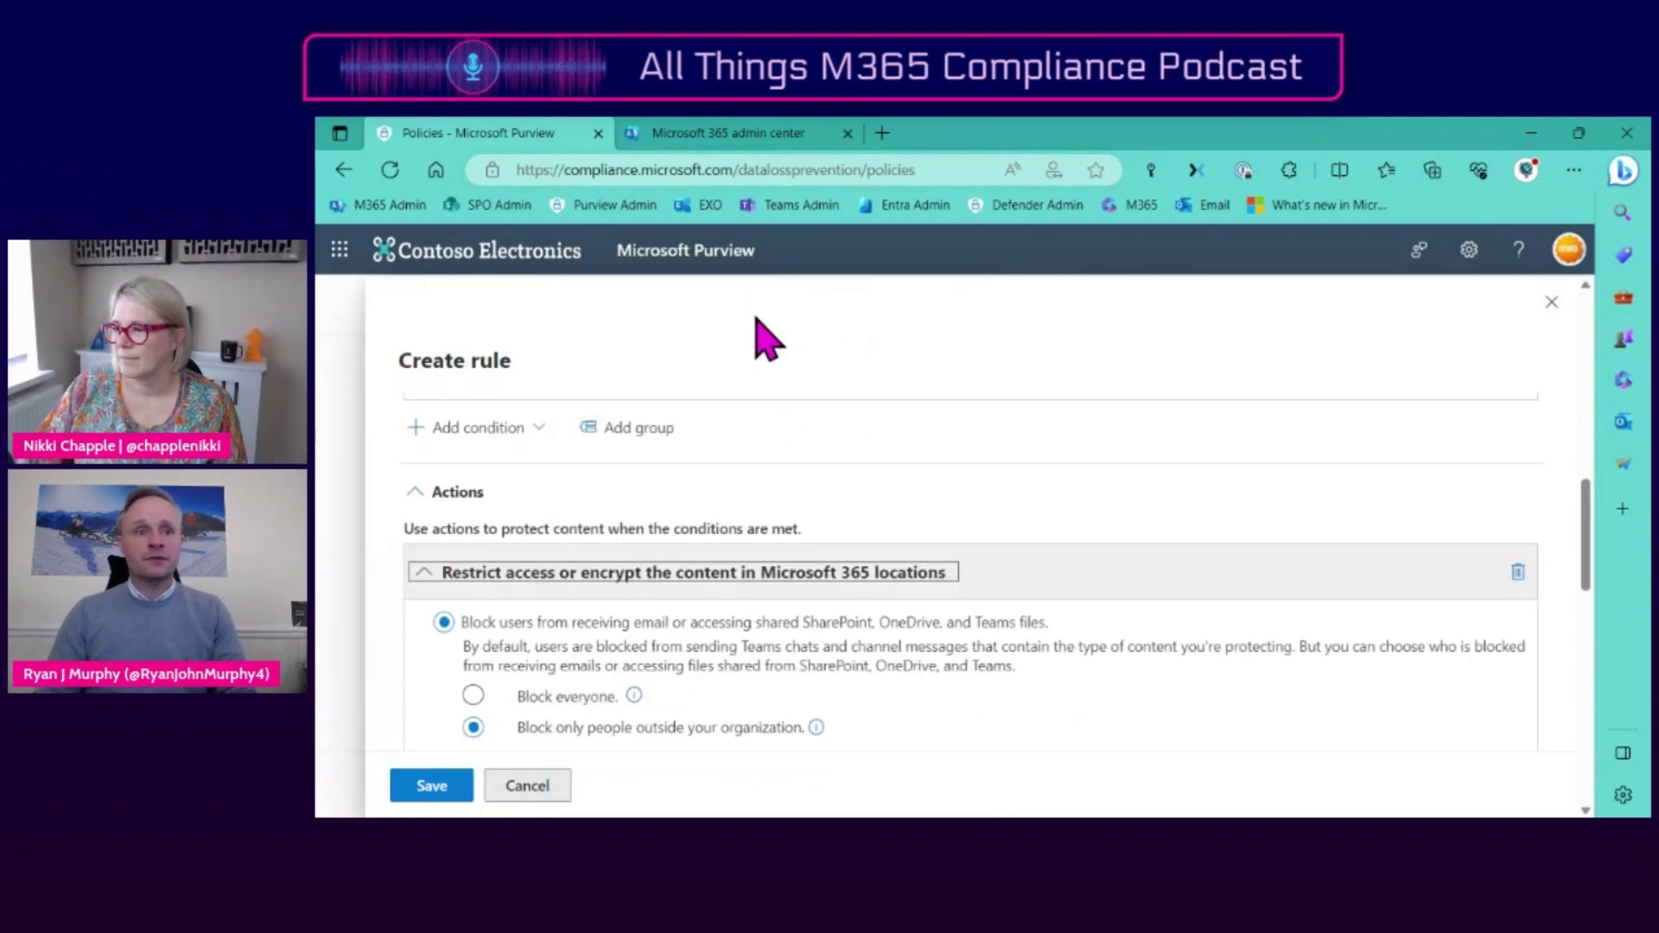
scroll(837, 566, "down", 2)
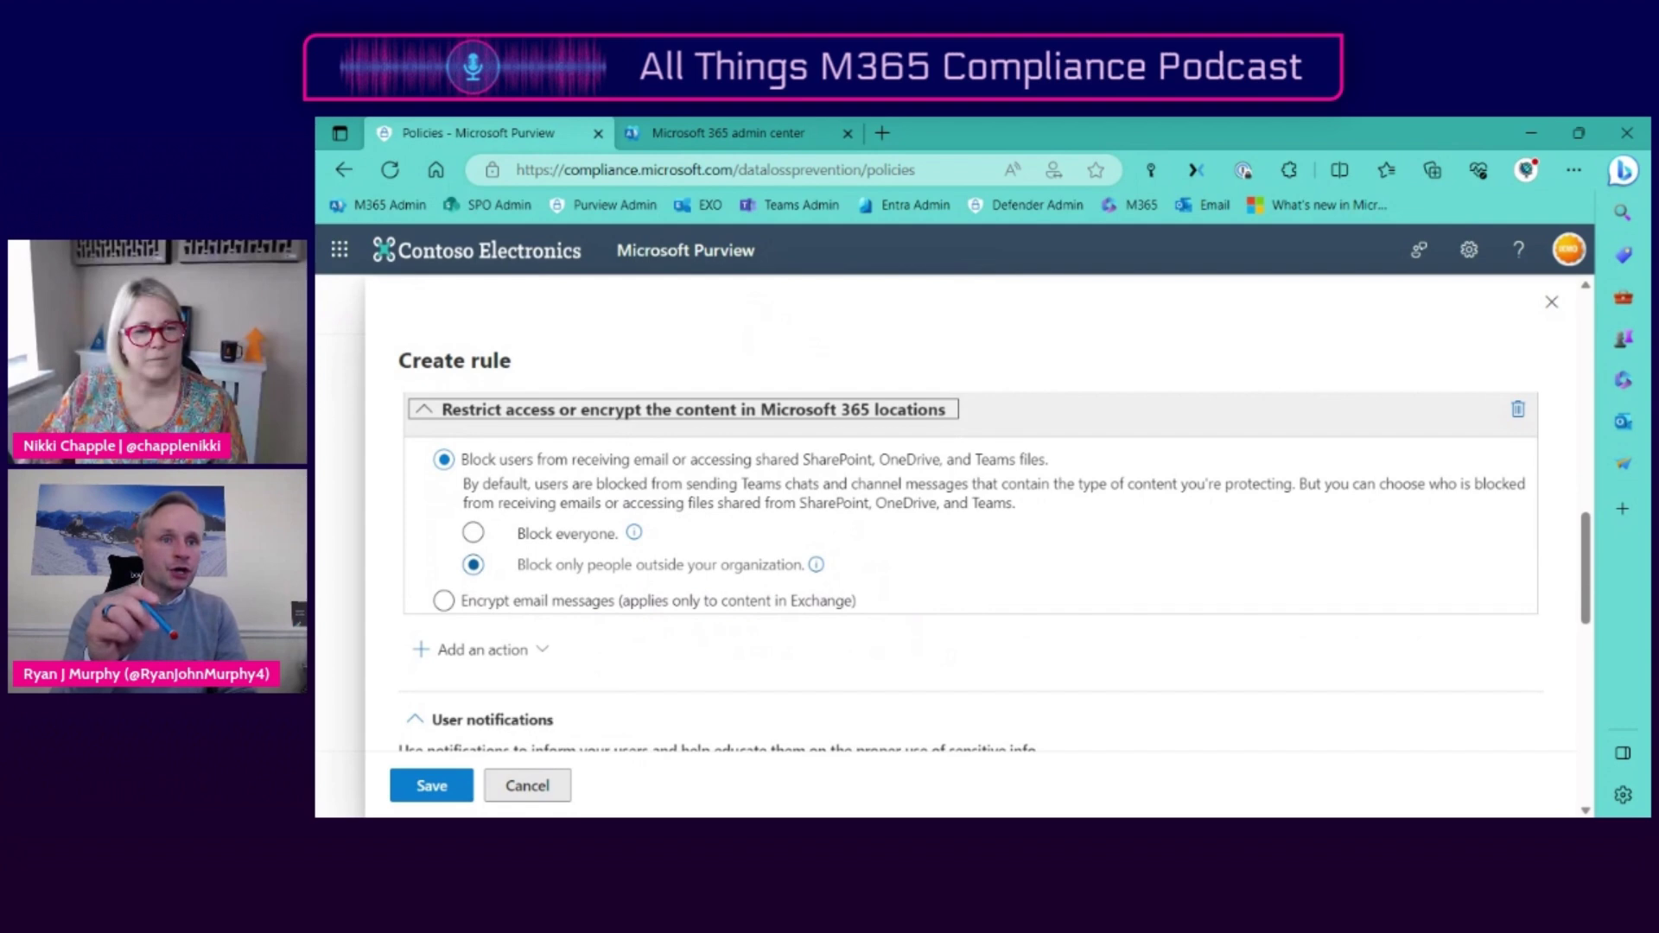
- Review the restriction action's options together with the rule's Restricted data label and external sharing conditions
left_click(619, 605)
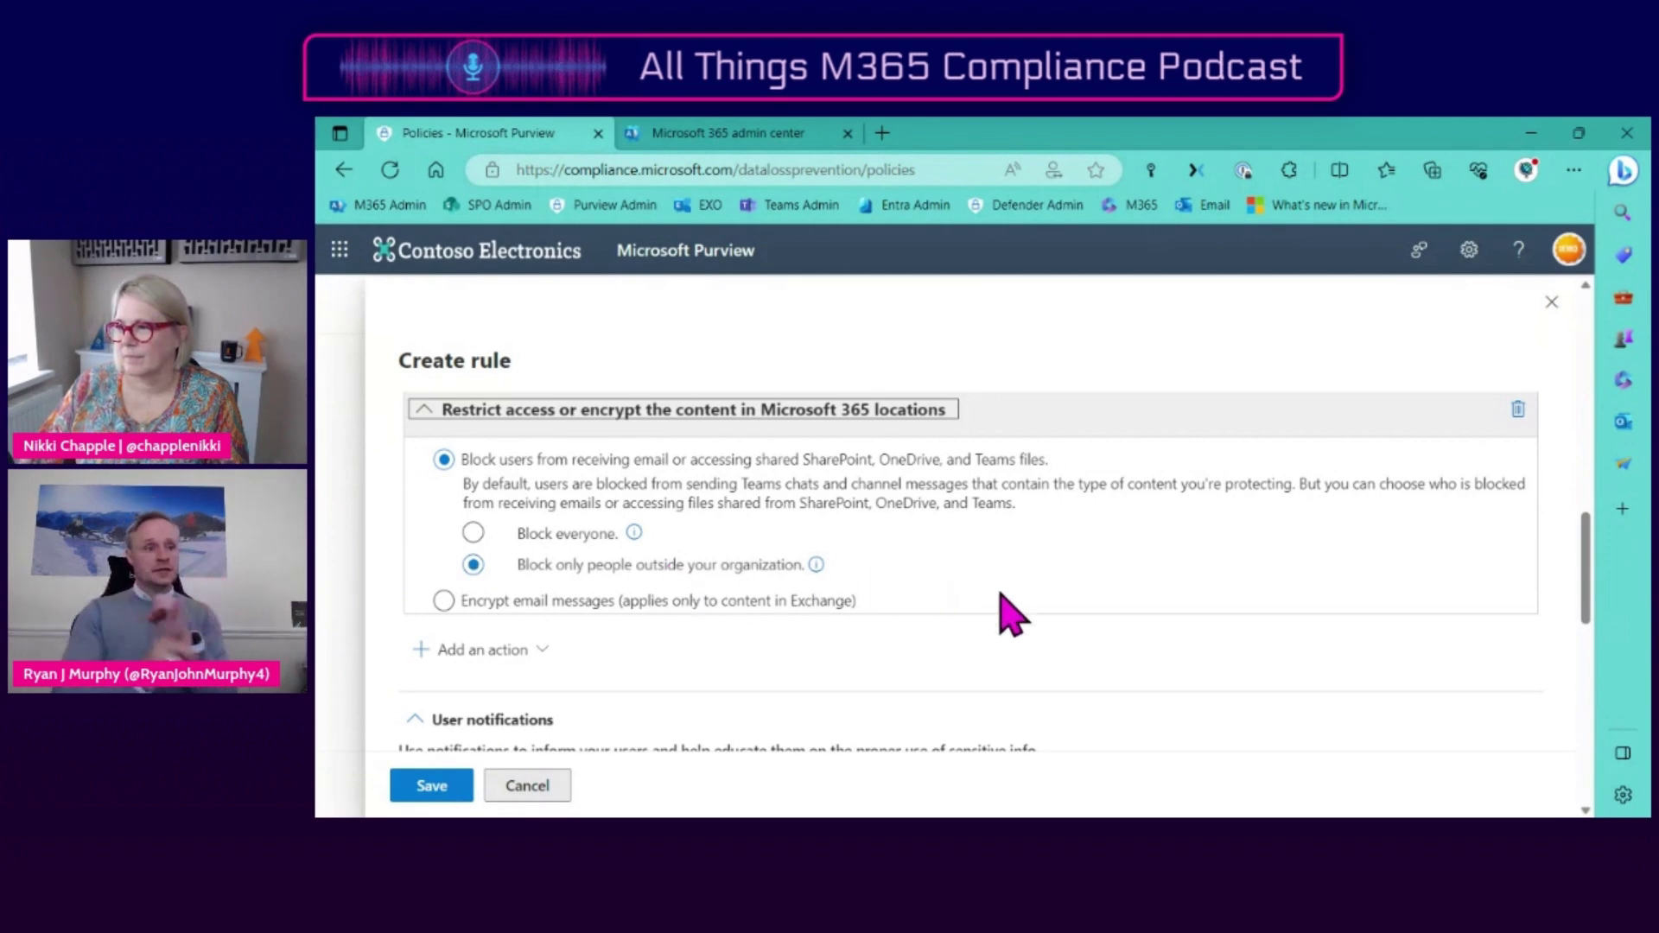
scroll(1007, 604, "up", 6)
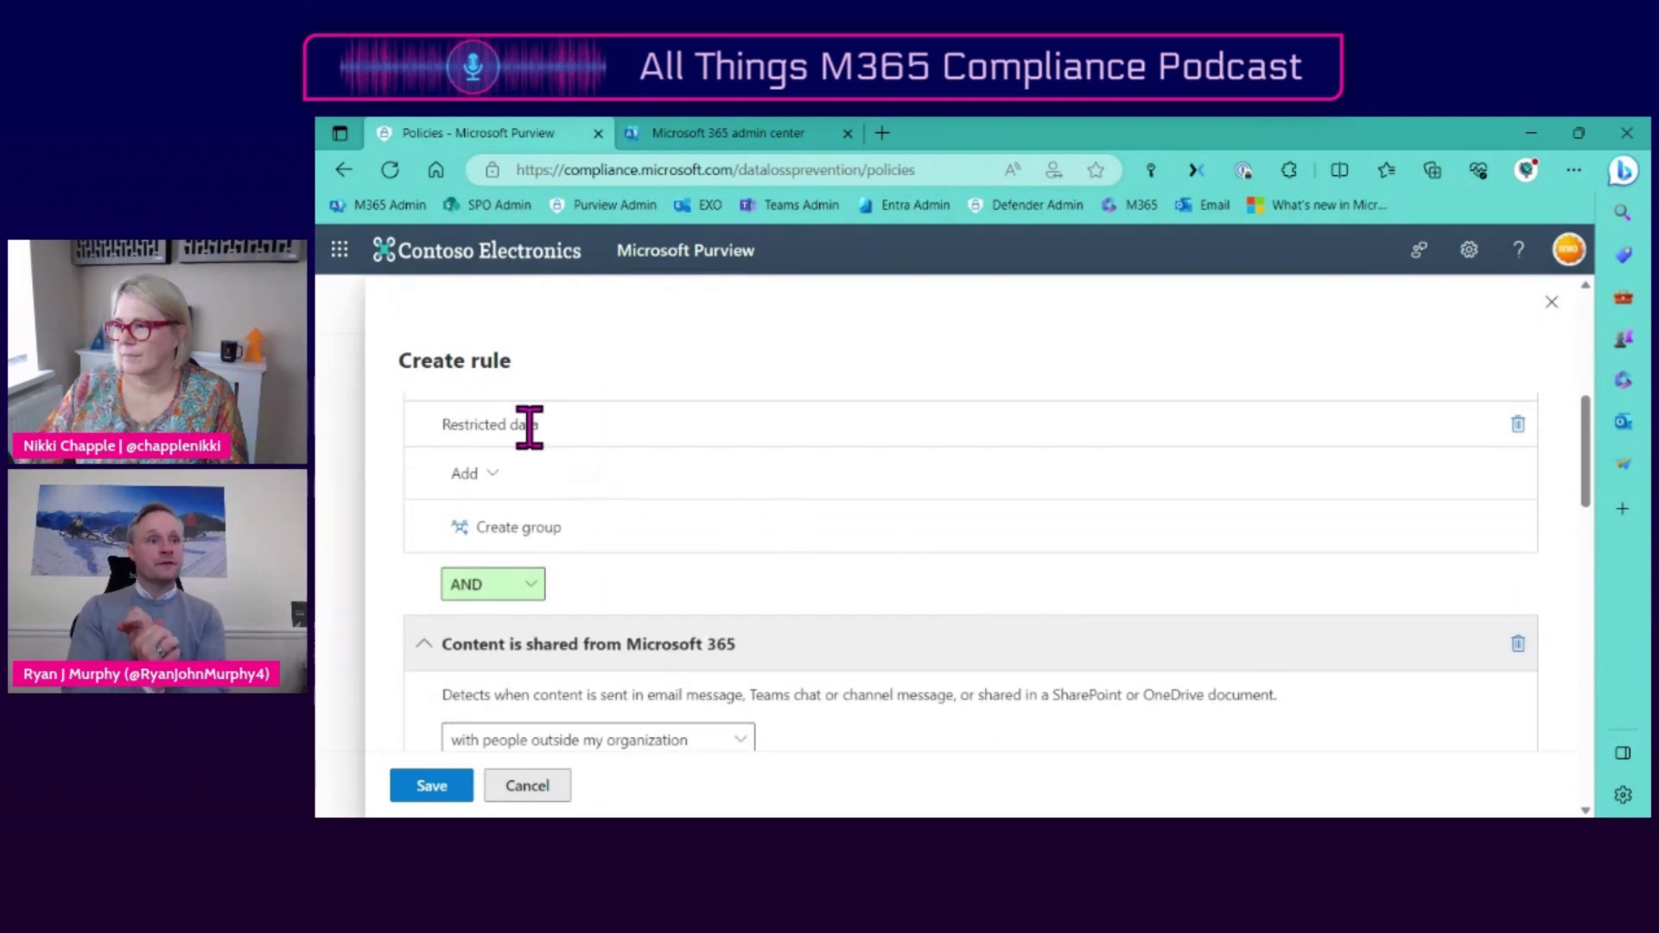
scroll(691, 667, "down", 1)
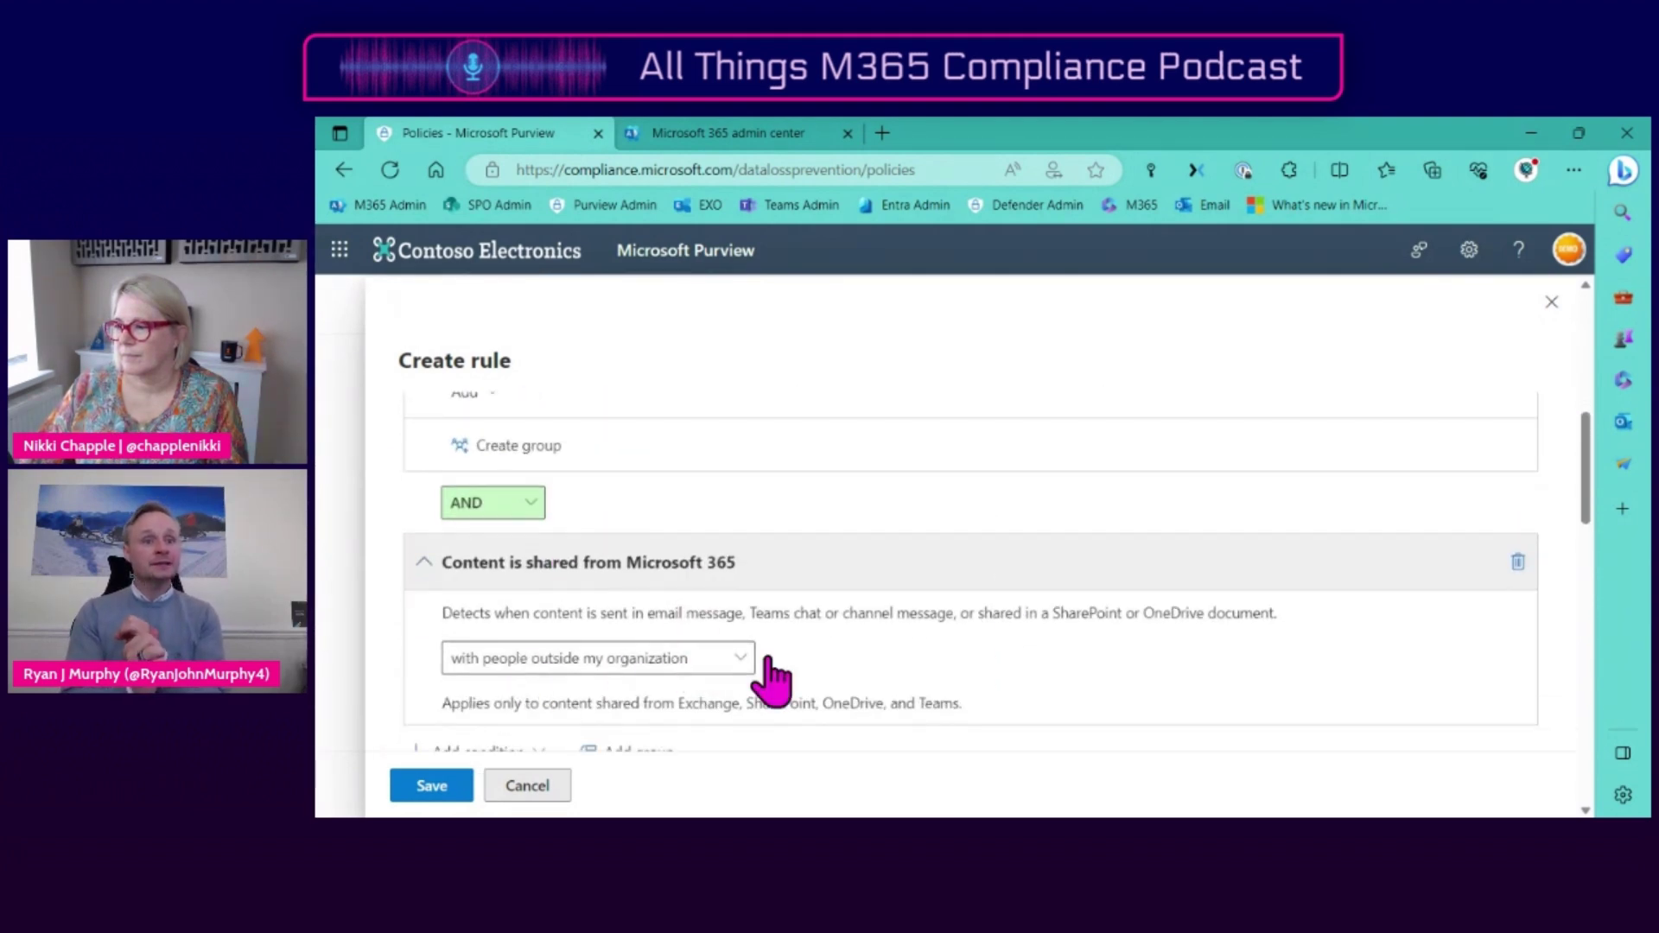
- Turn on user notifications for the rule and review the email notification and policy tip options
scroll(859, 657, "down", 4)
scroll(851, 641, "down", 1)
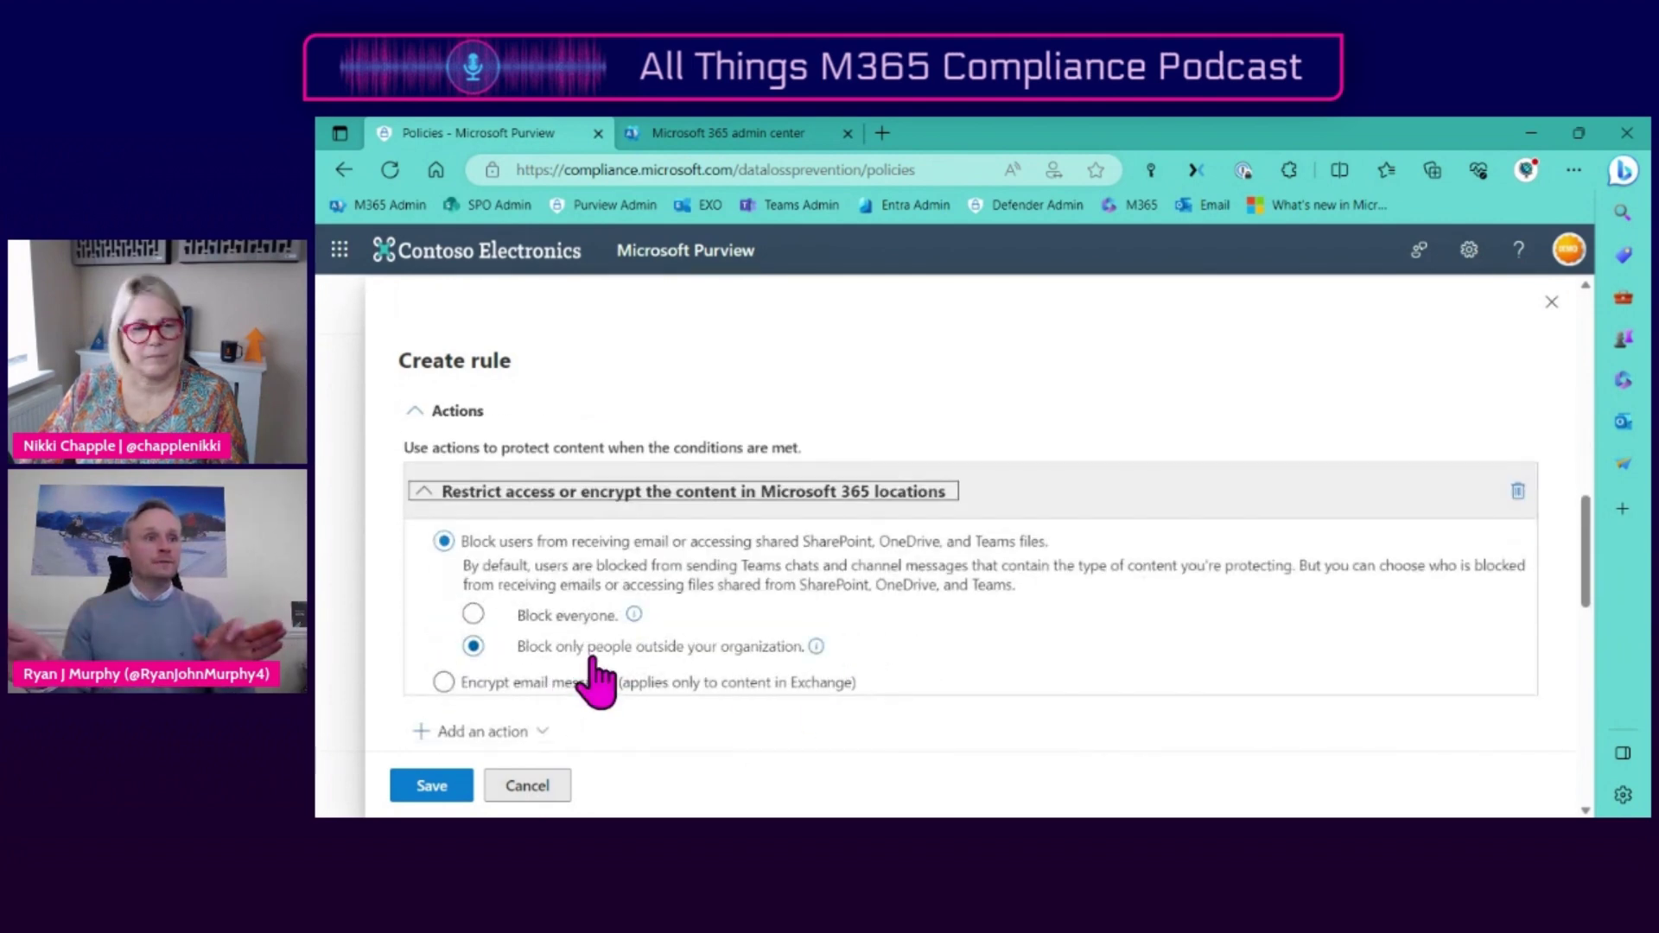
scroll(1061, 676, "down", 2)
scroll(1061, 676, "down", 2)
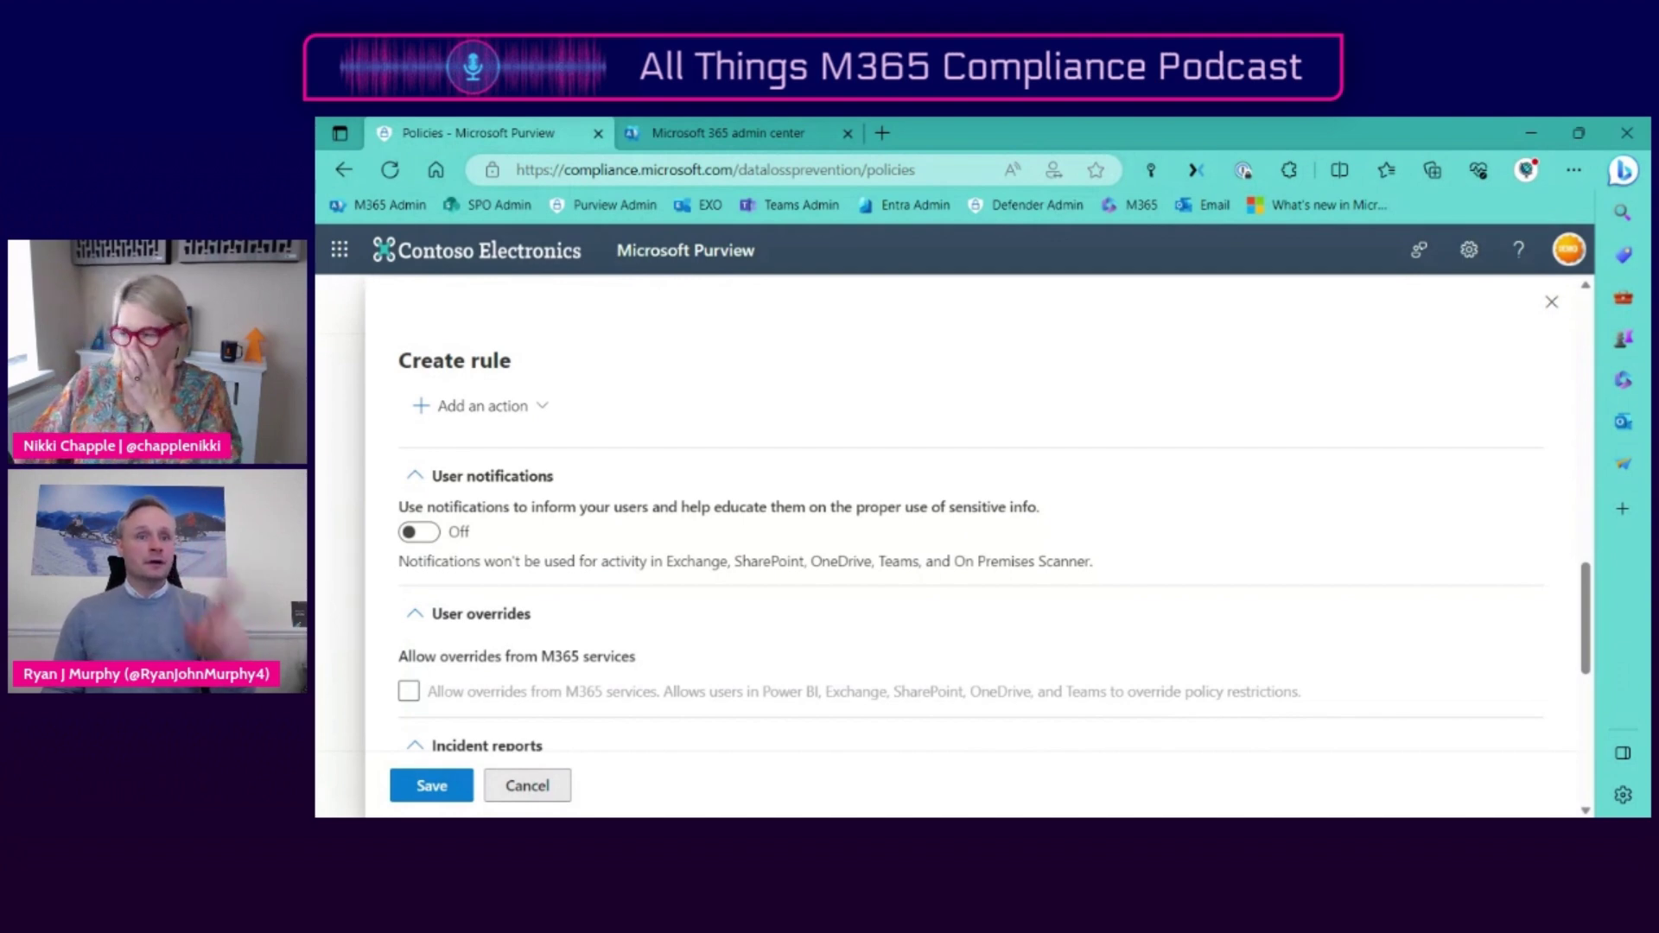
left_click(413, 532)
scroll(916, 540, "down", 2)
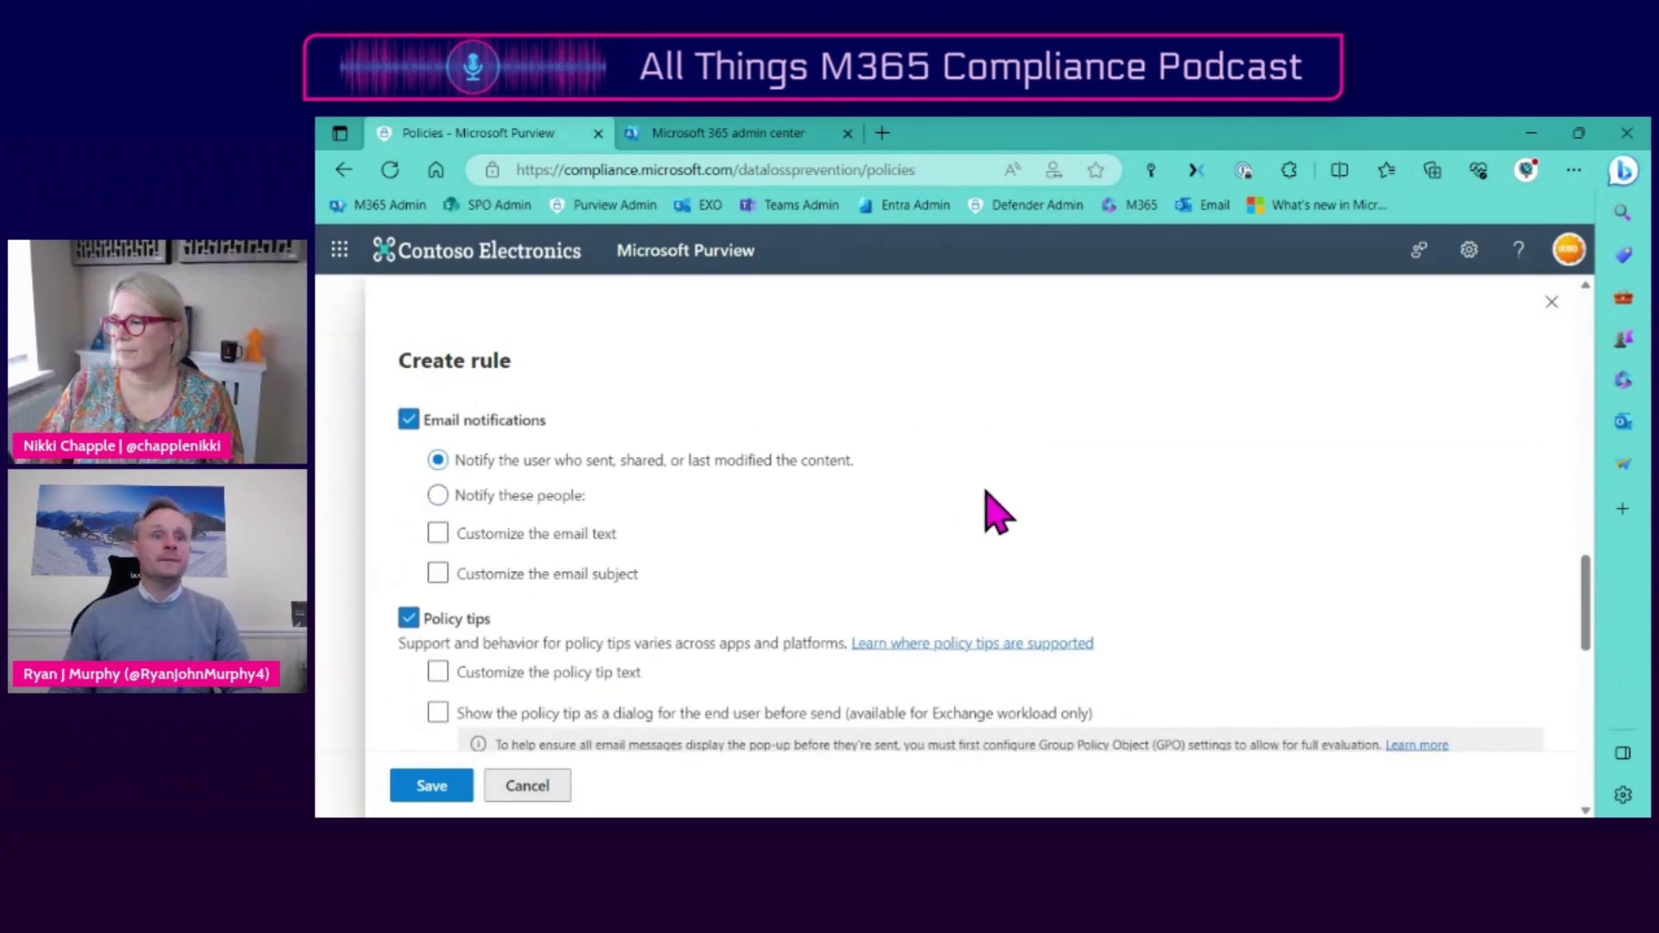
scroll(897, 484, "down", 1)
scroll(899, 486, "up", 1)
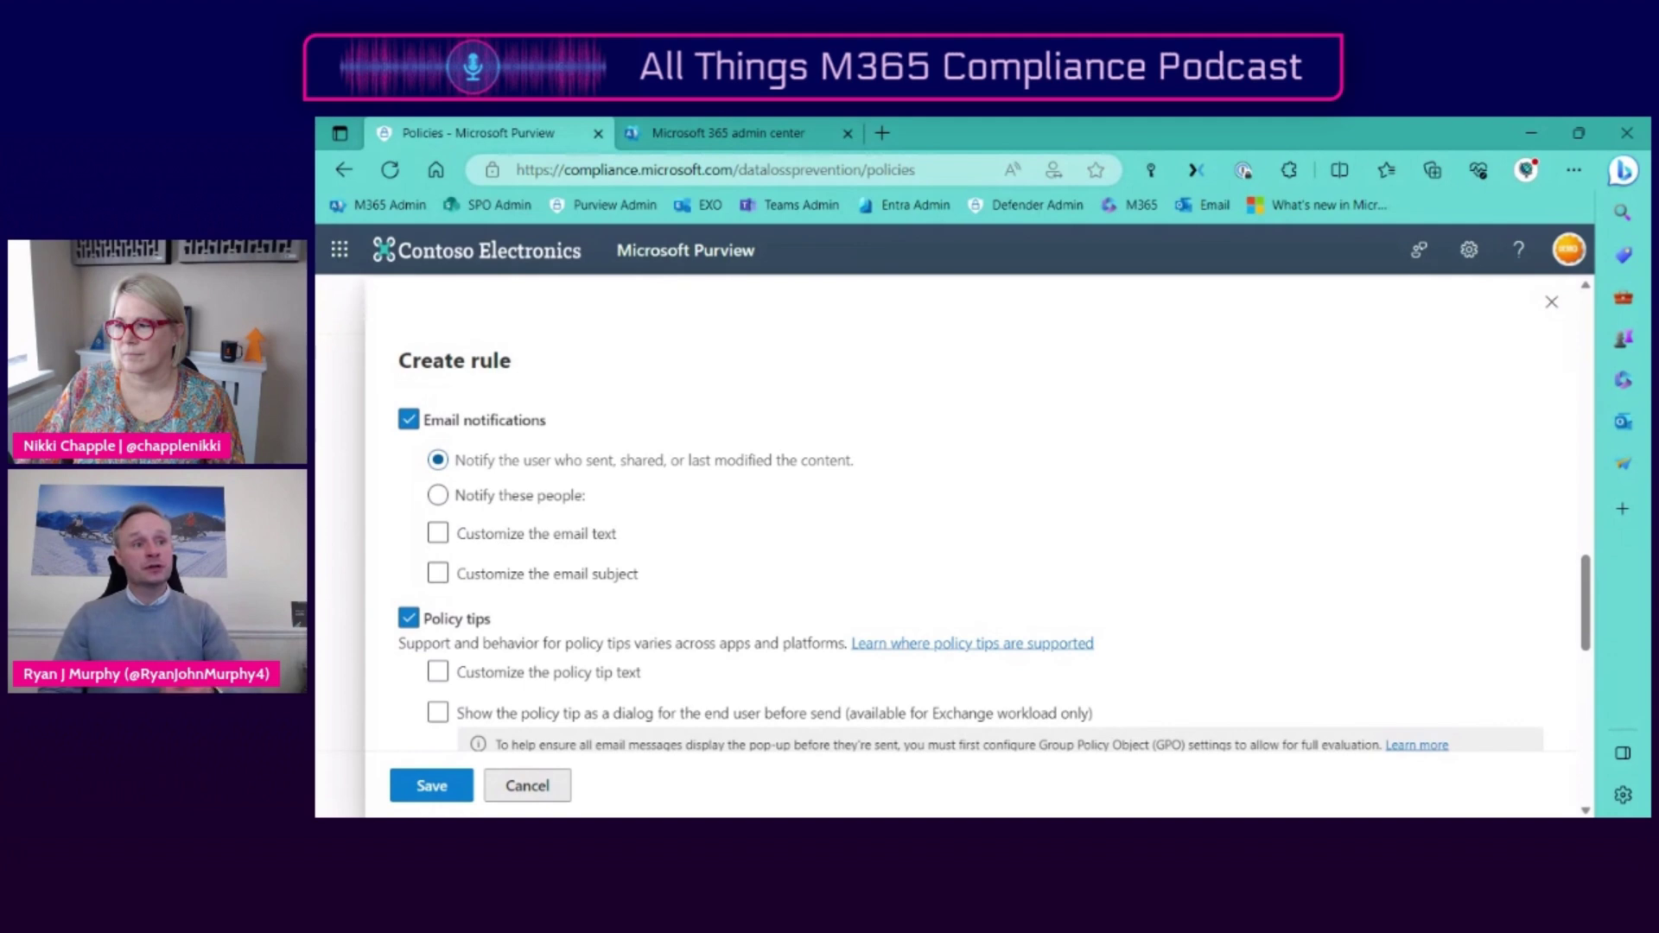
- Try the options for customizing the notification email's text and subject
left_click(440, 534)
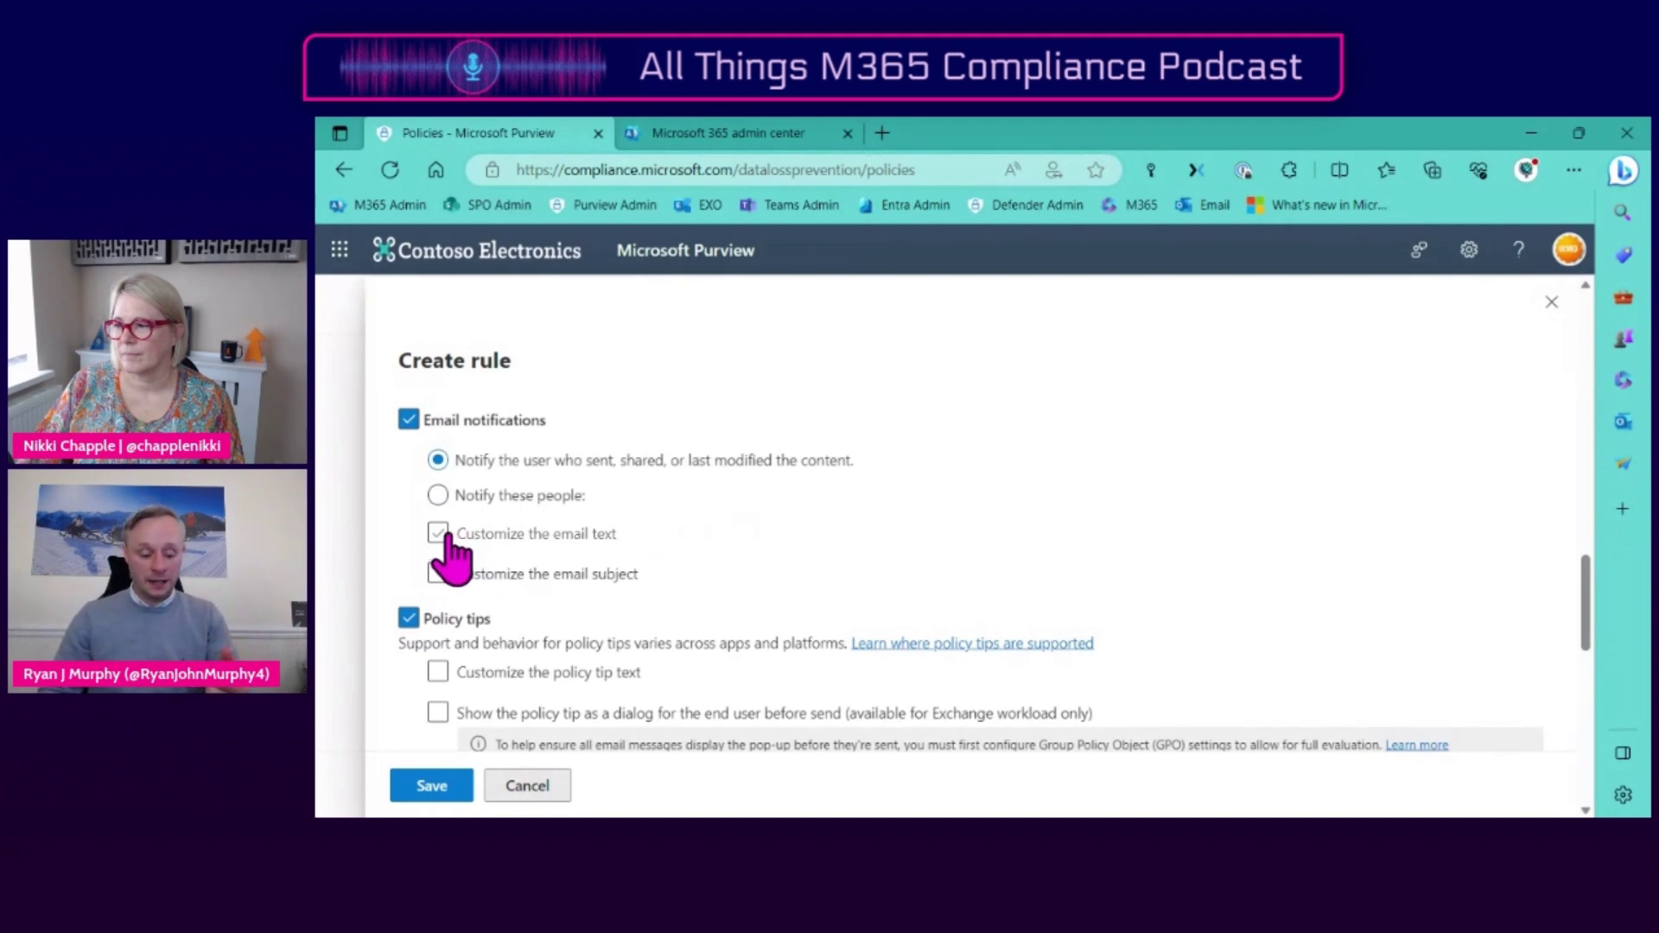
left_click(442, 639)
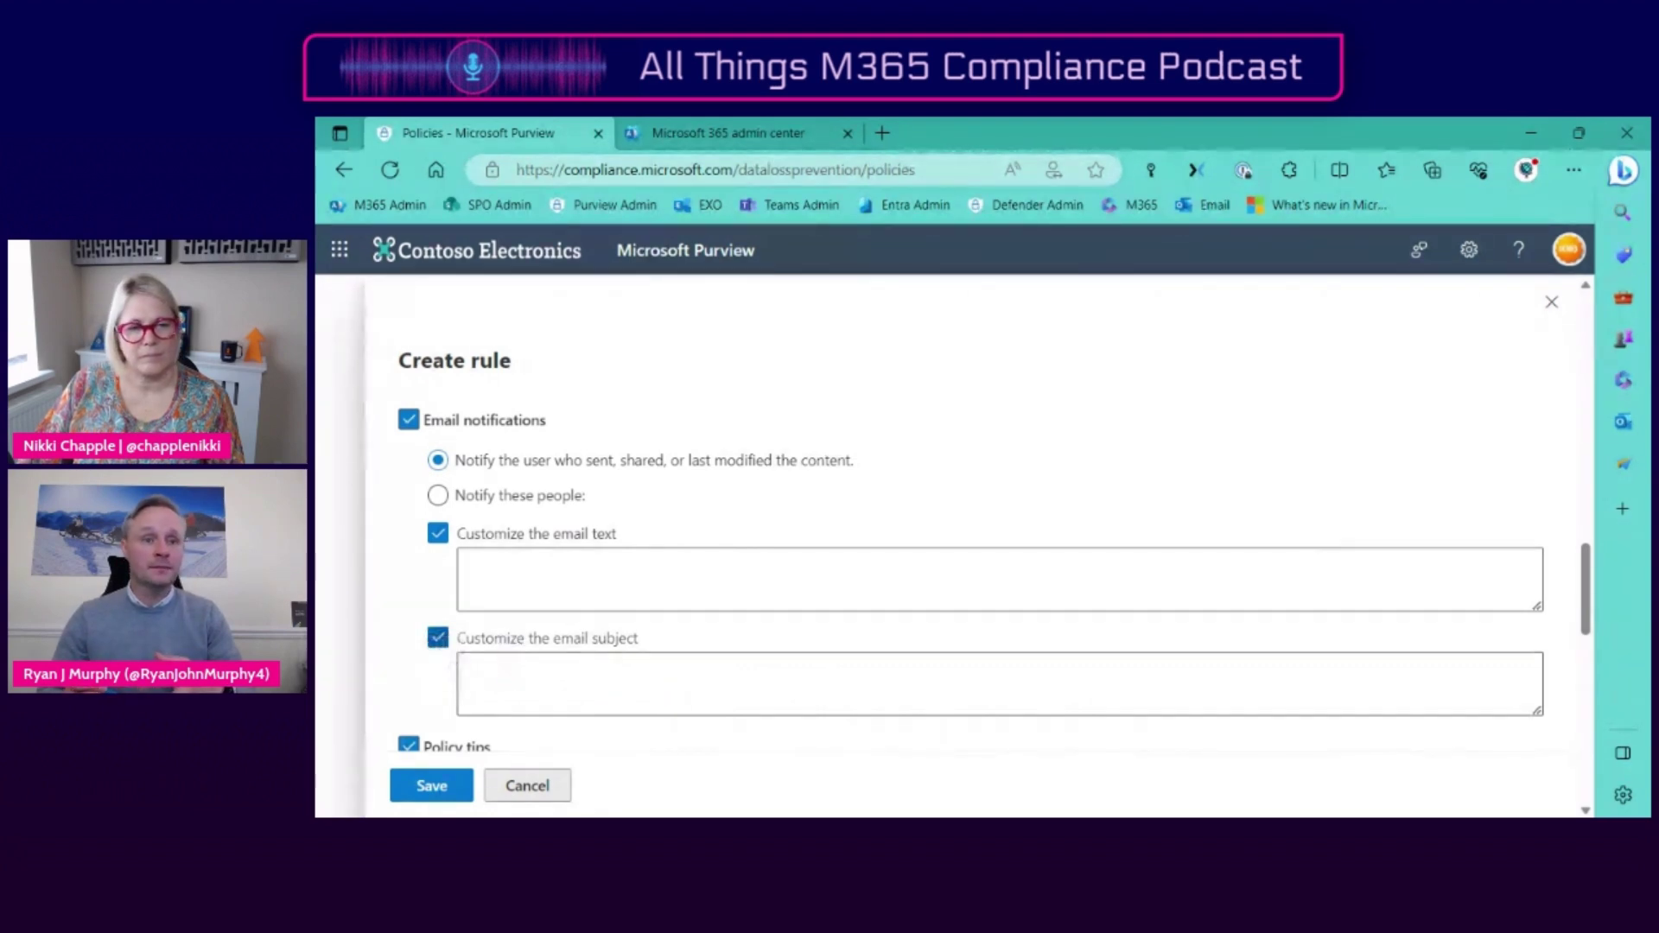
left_click(438, 639)
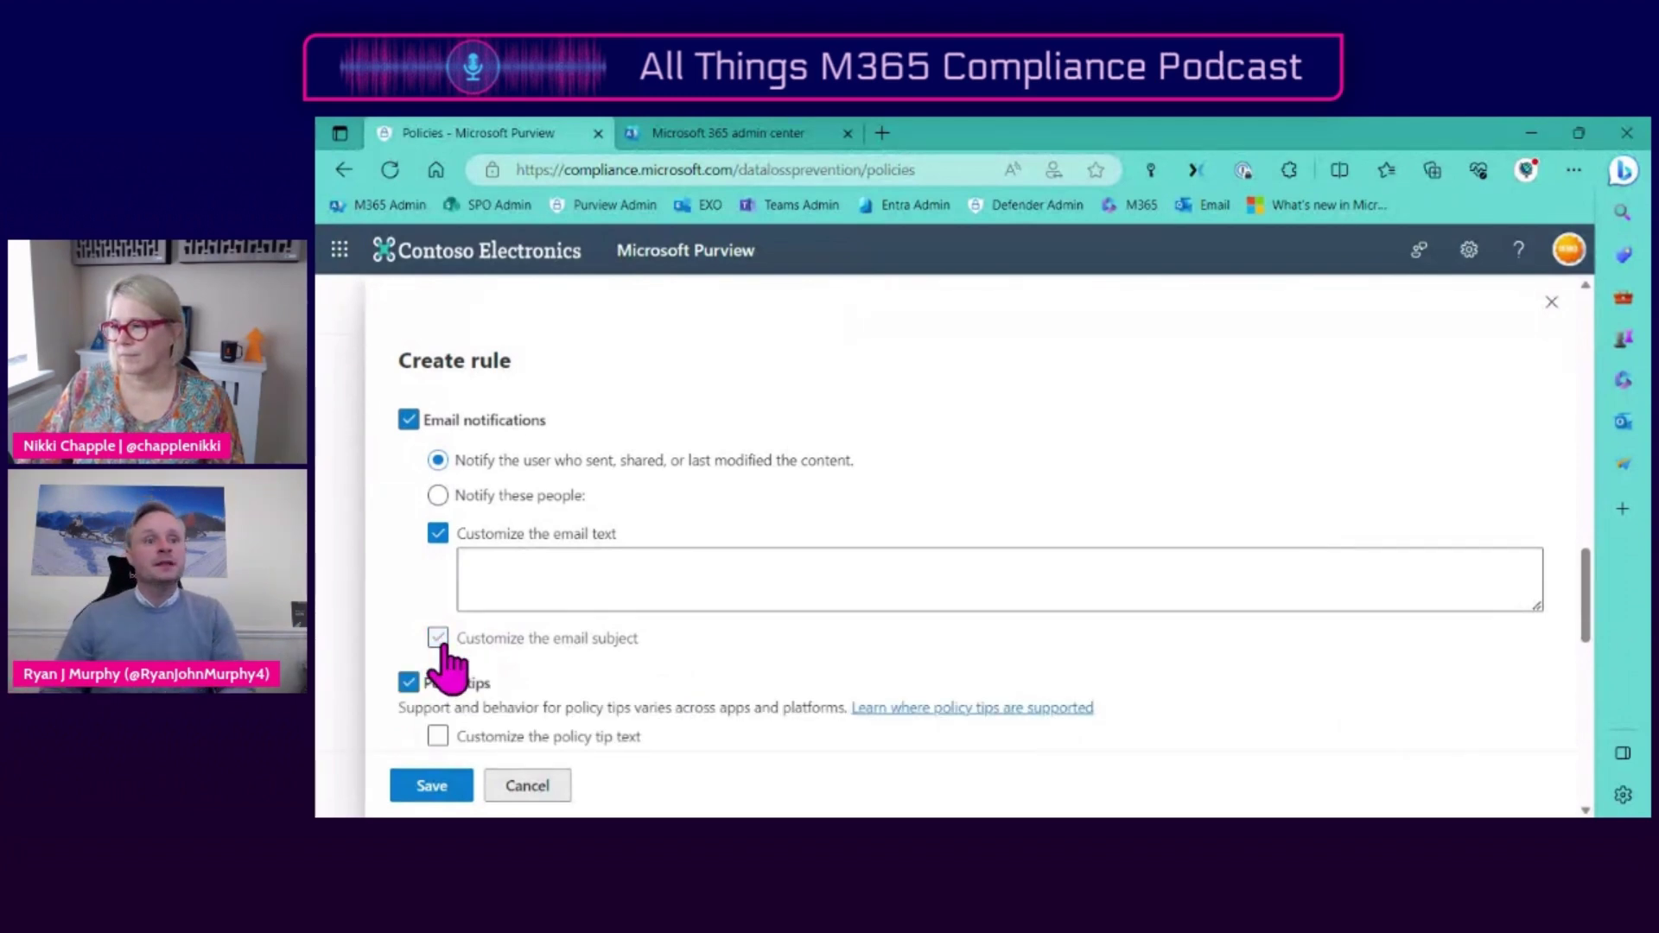
left_click(438, 534)
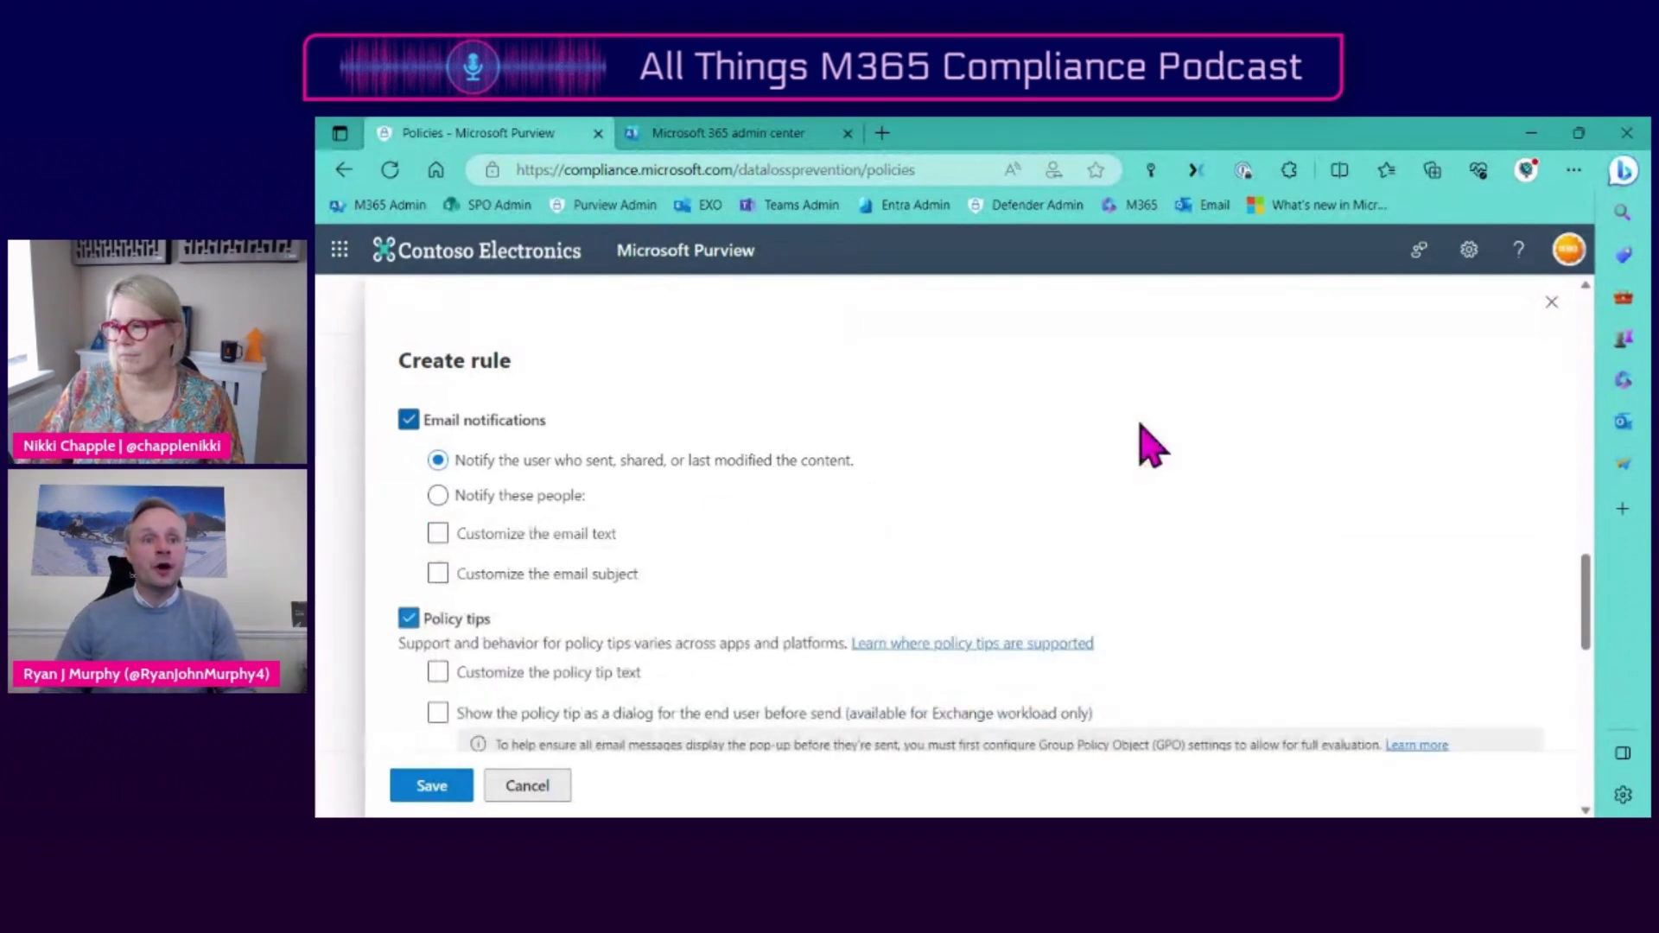
- Enable customization of the policy tip text for the rule
scroll(1149, 445, "down", 1)
scroll(1149, 445, "down", 2)
scroll(1149, 445, "up", 1)
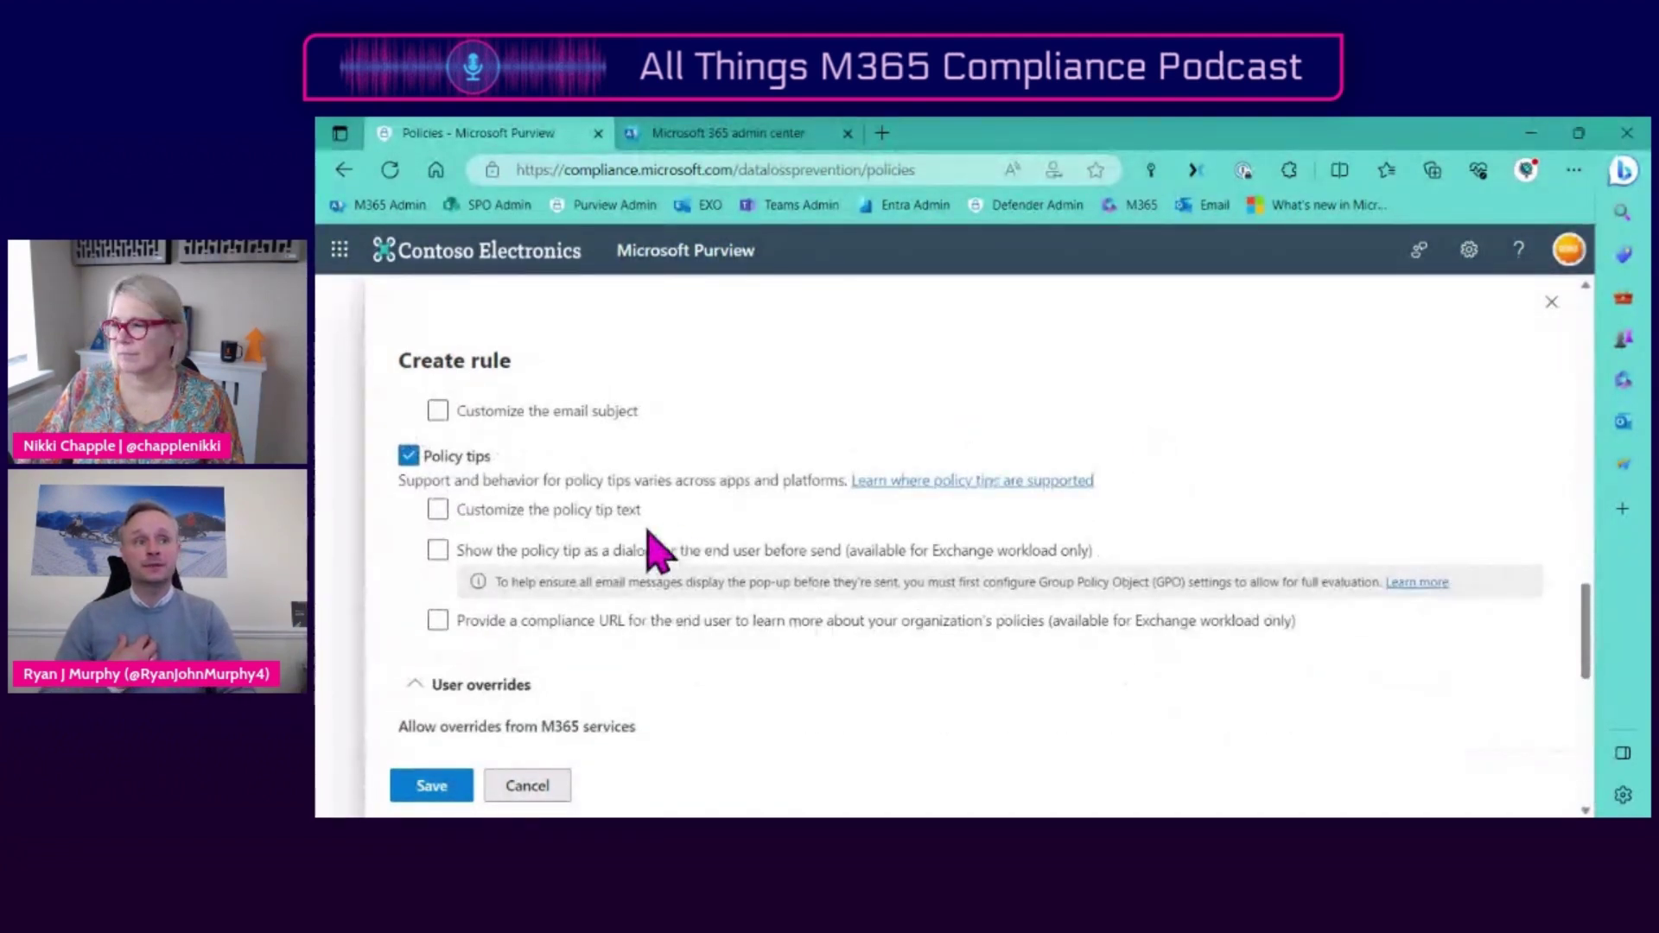
left_click(438, 510)
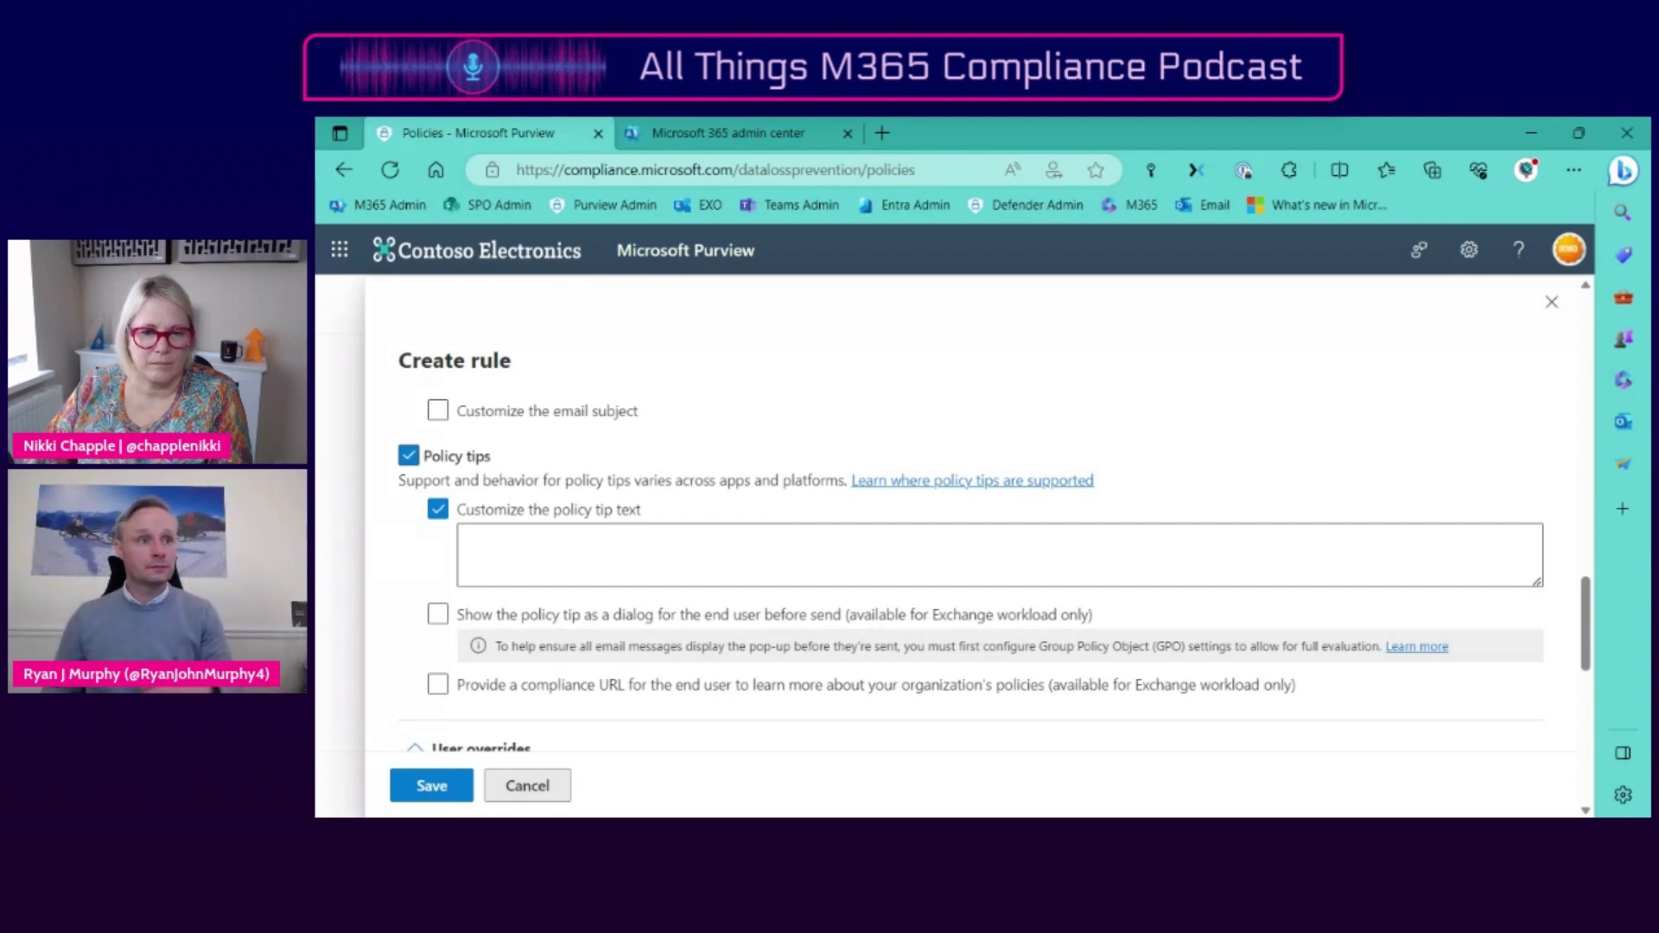
- Allow users to override the policy restrictions from M365 services
scroll(834, 696, "down", 4)
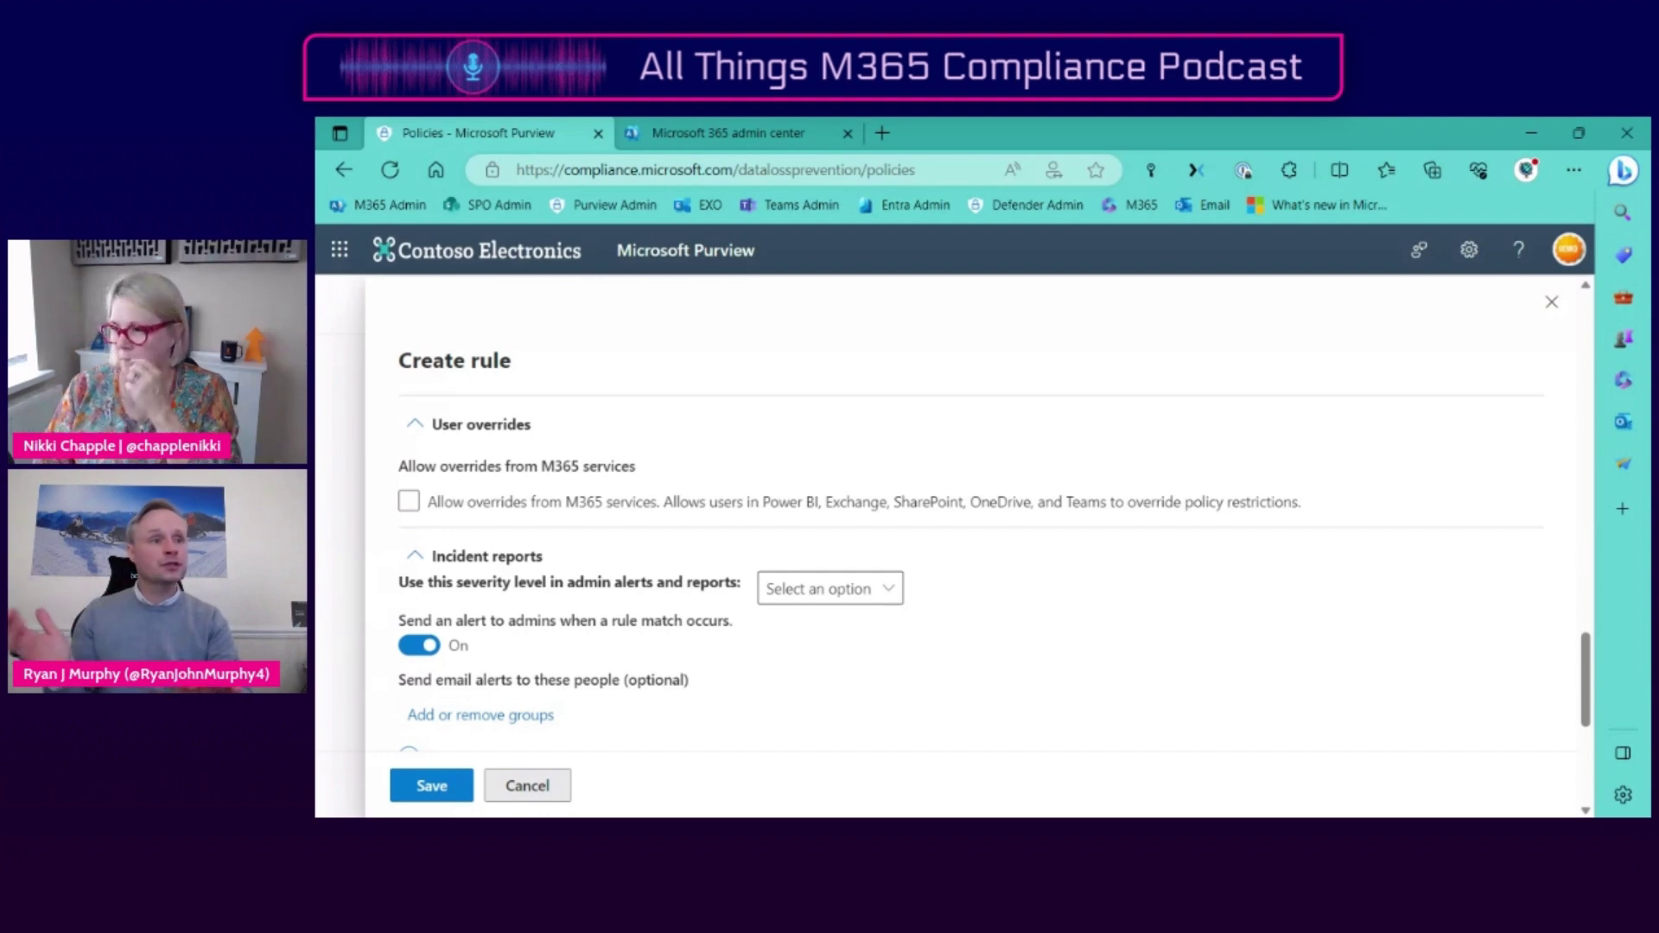
left_click(406, 503)
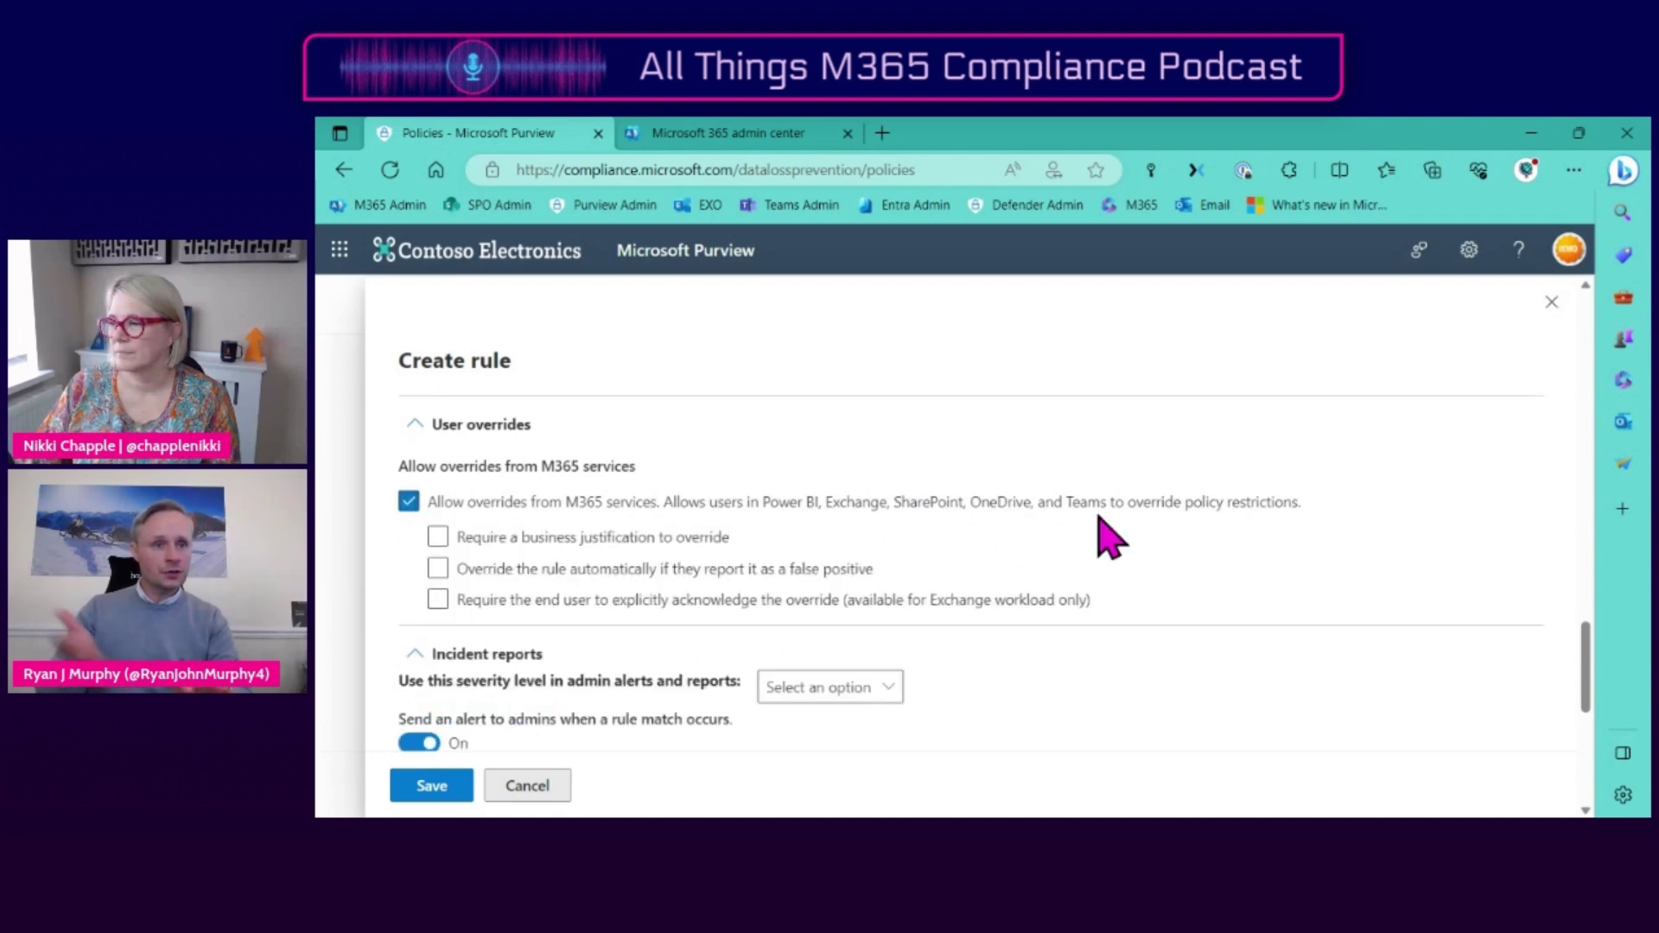
scroll(1294, 540, "down", 1)
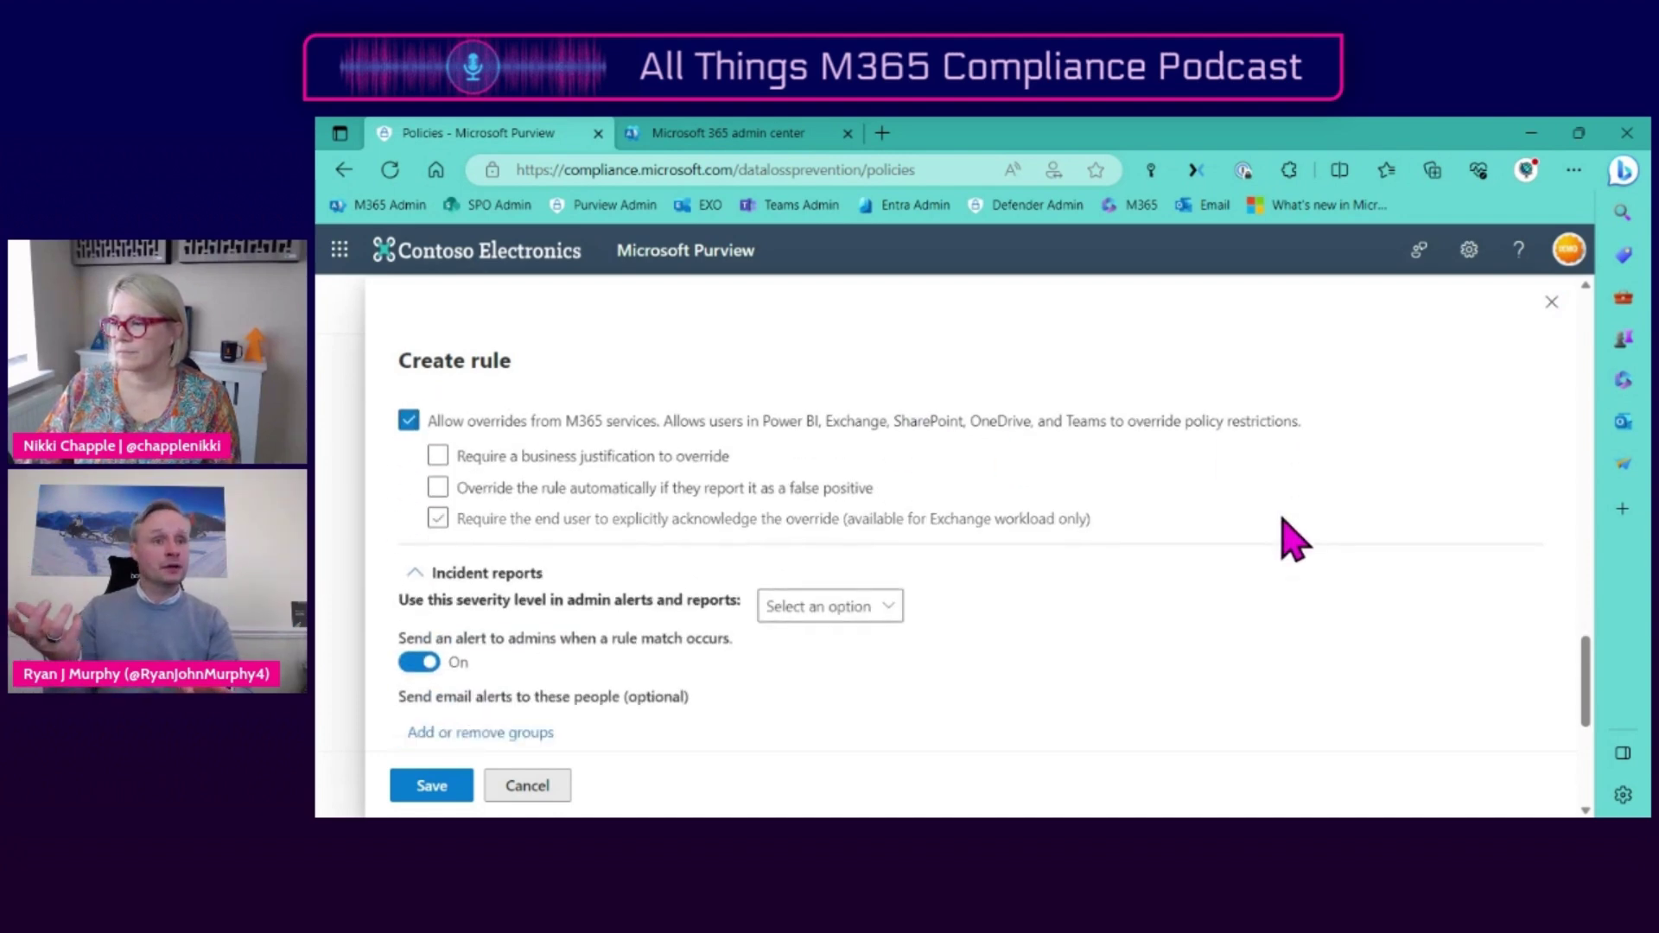
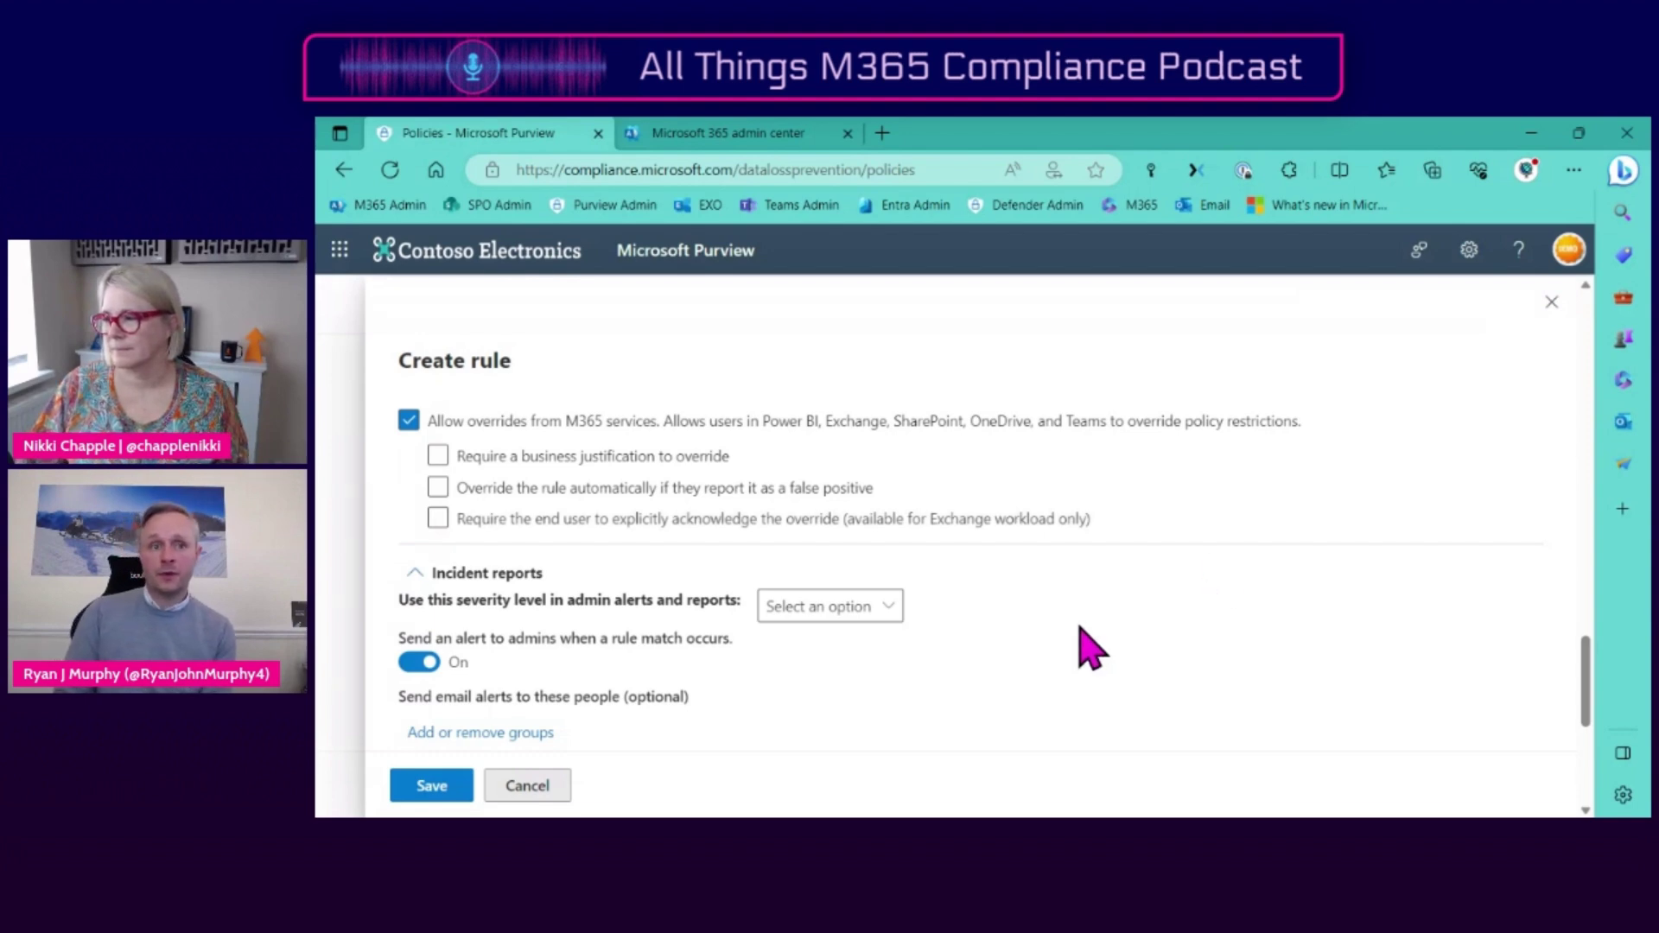
- Set the severity level used in admin alerts and reports to Medium
scroll(1080, 647, "down", 2)
scroll(1089, 643, "down", 1)
scroll(1091, 648, "up", 1)
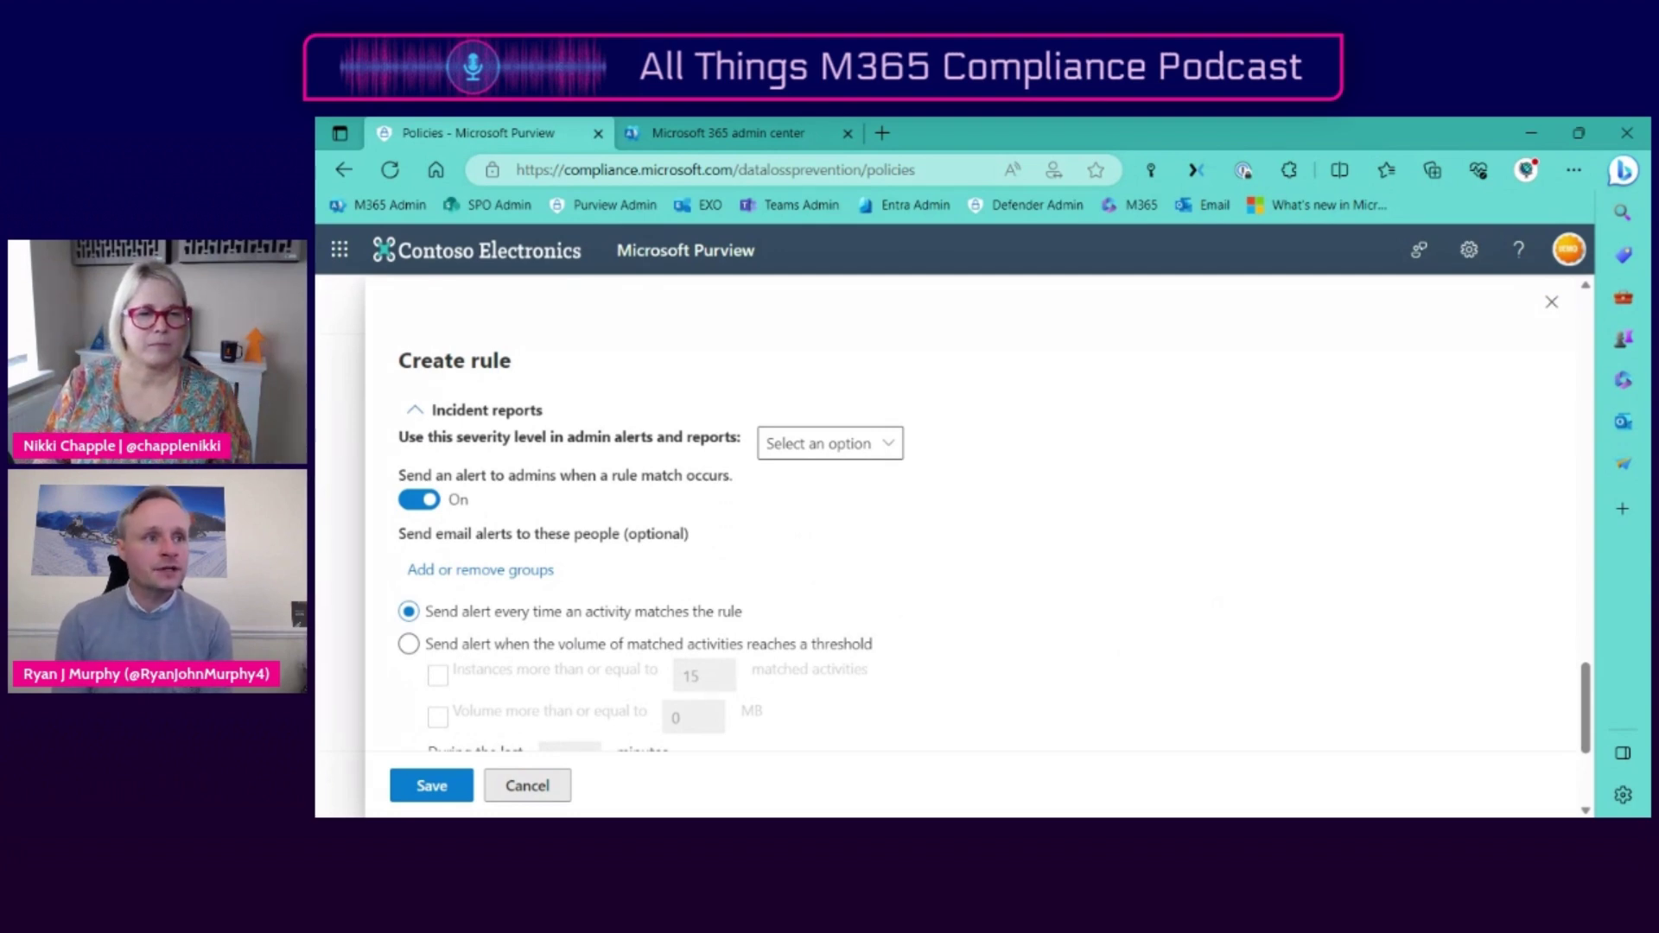
left_click(893, 446)
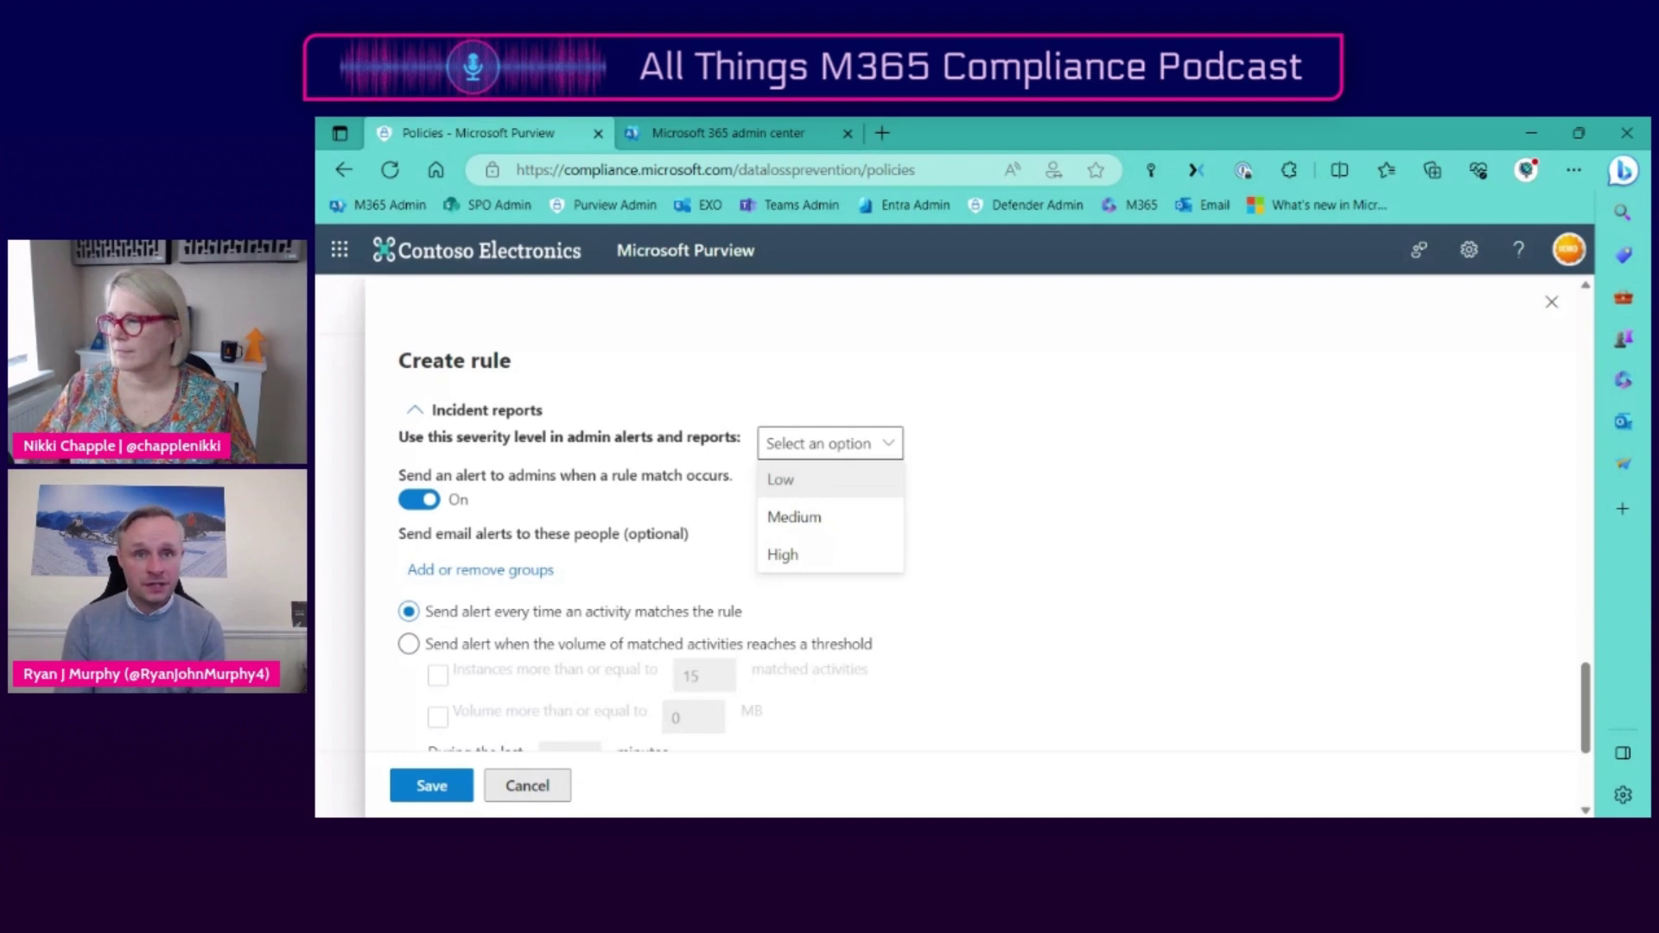
left_click(828, 517)
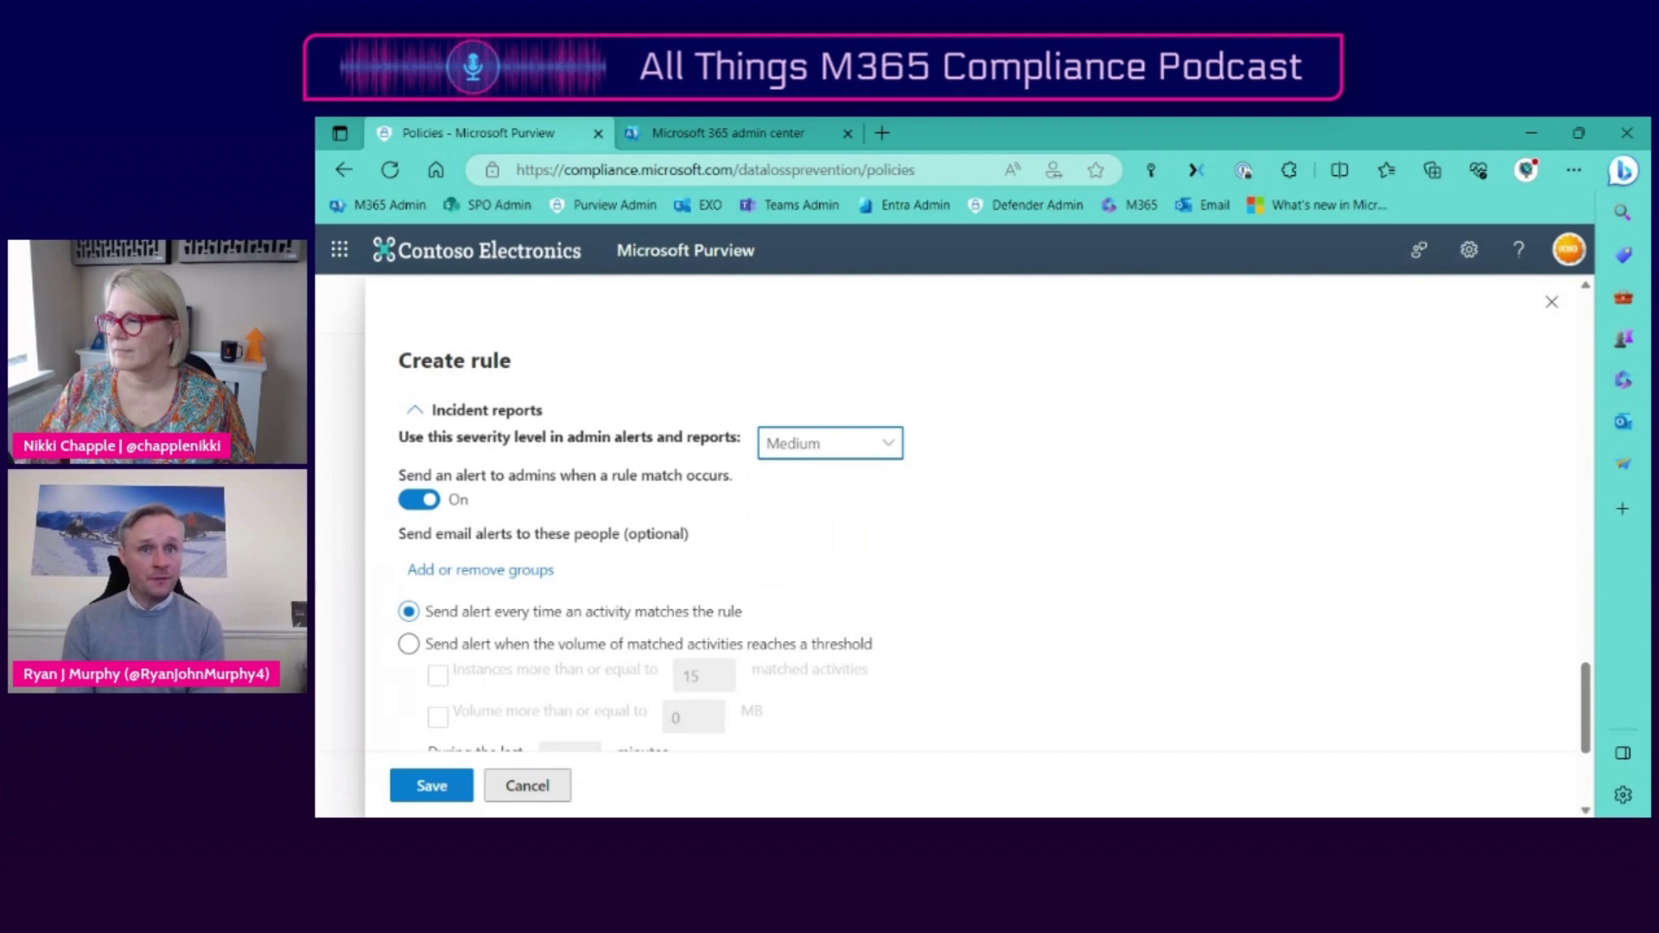
- Examine the alert frequency and threshold options and the groups available to receive email alerts, without adding any group
scroll(881, 520, "down", 2)
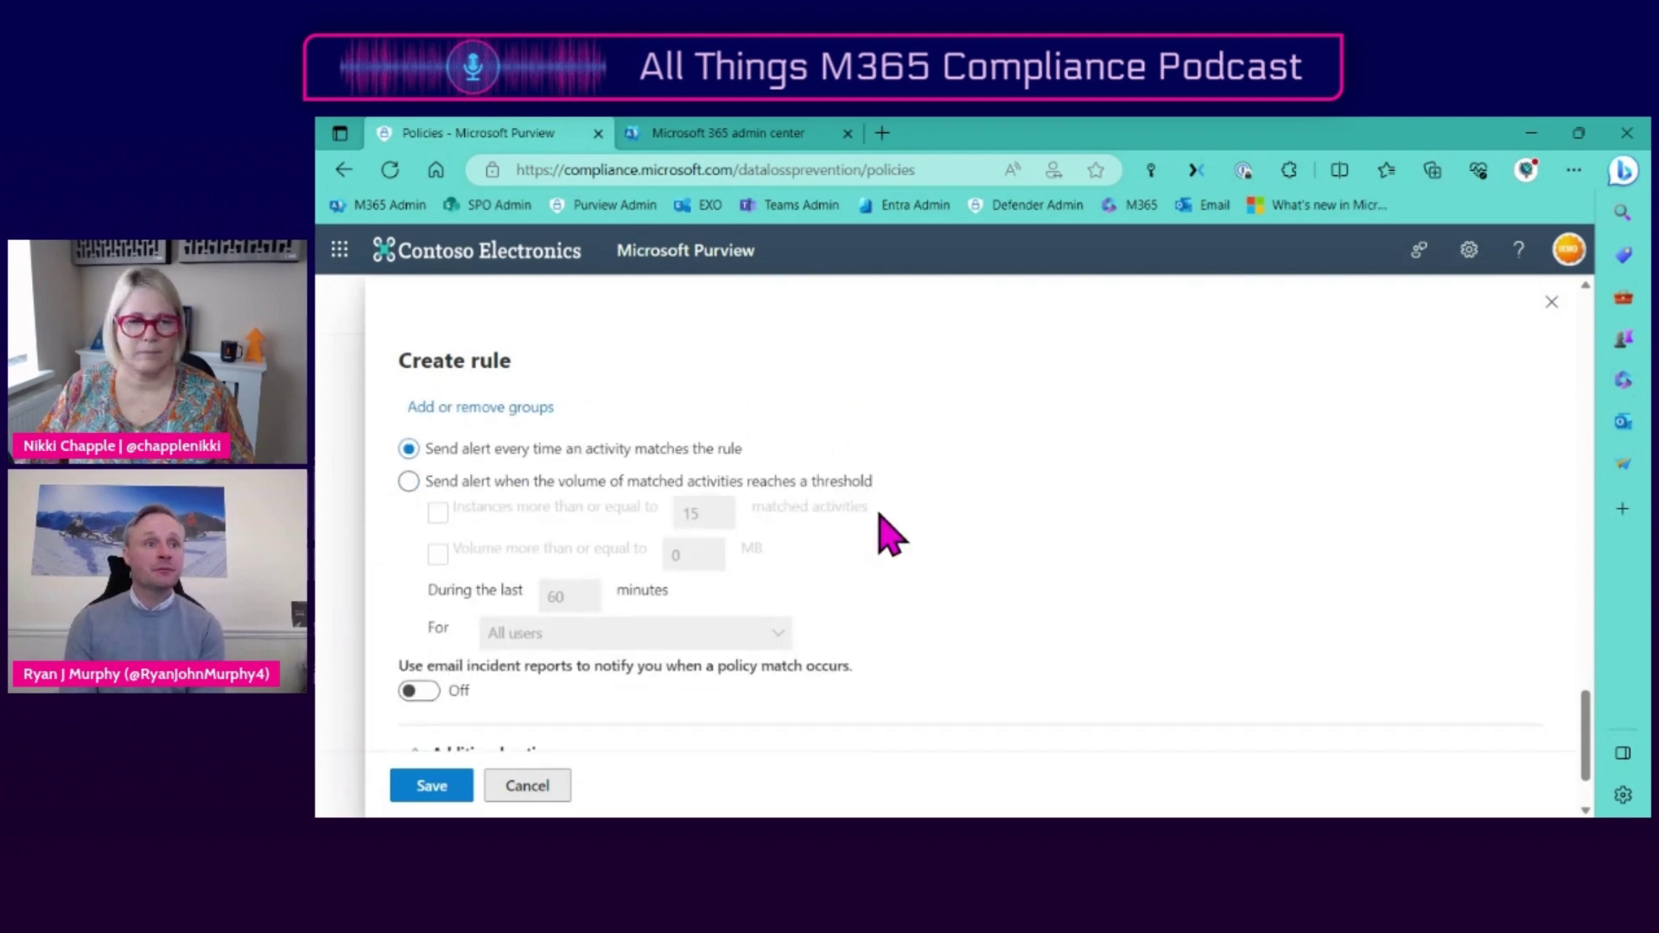
scroll(890, 536, "up", 1)
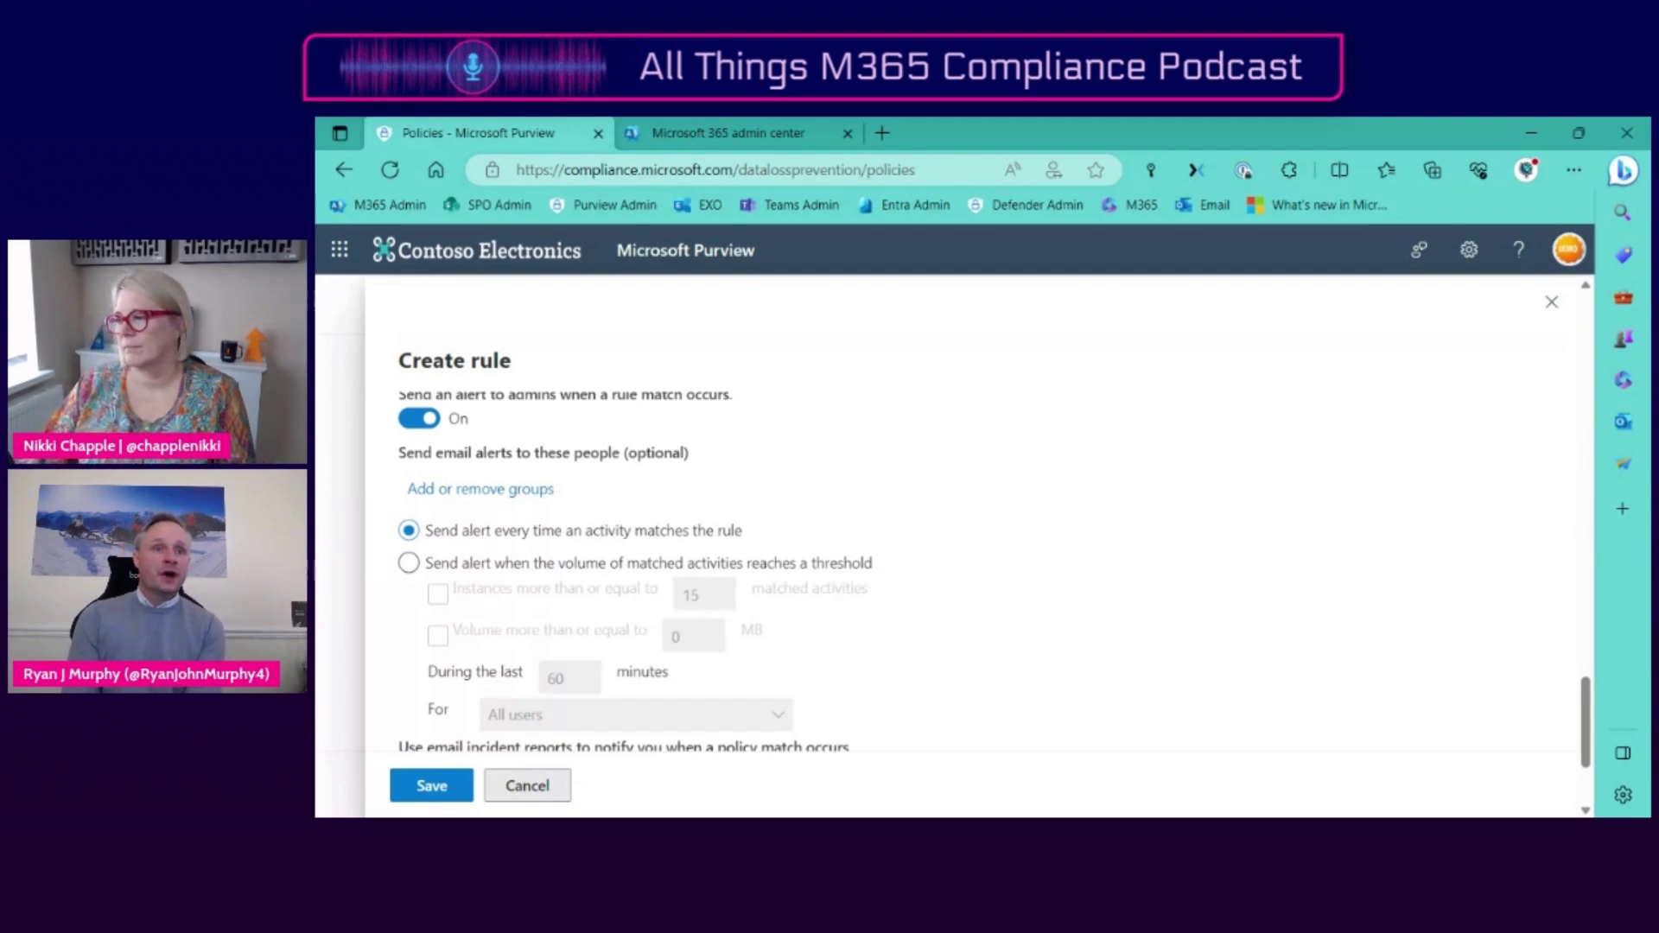
scroll(933, 514, "down", 1)
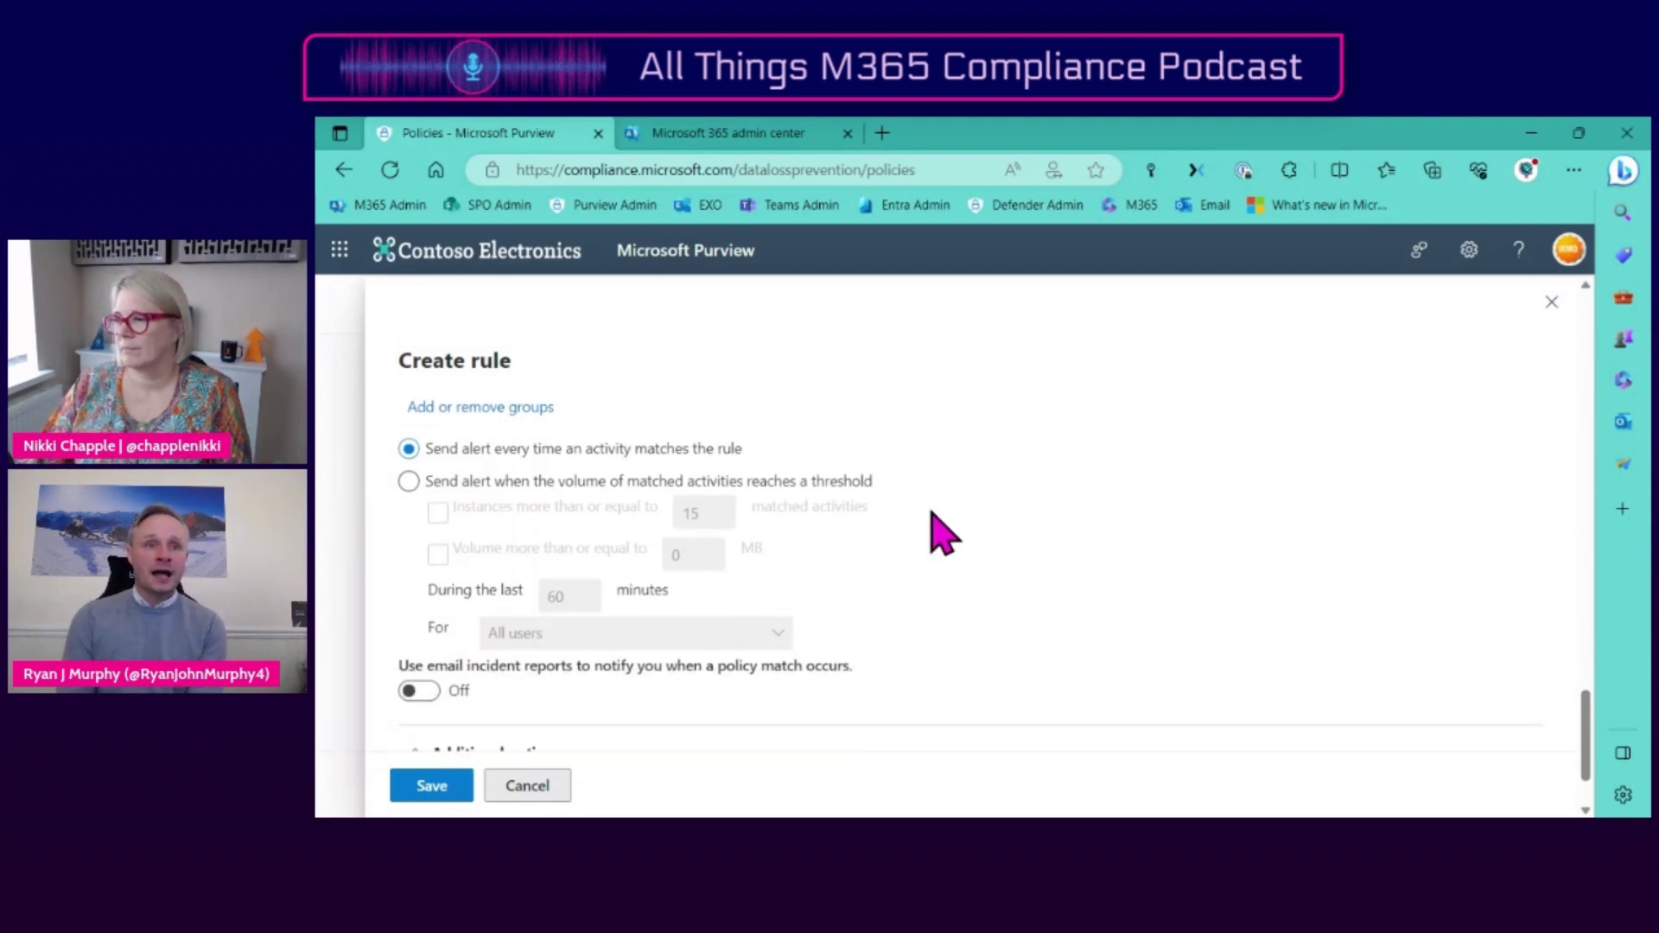
scroll(942, 531, "up", 1)
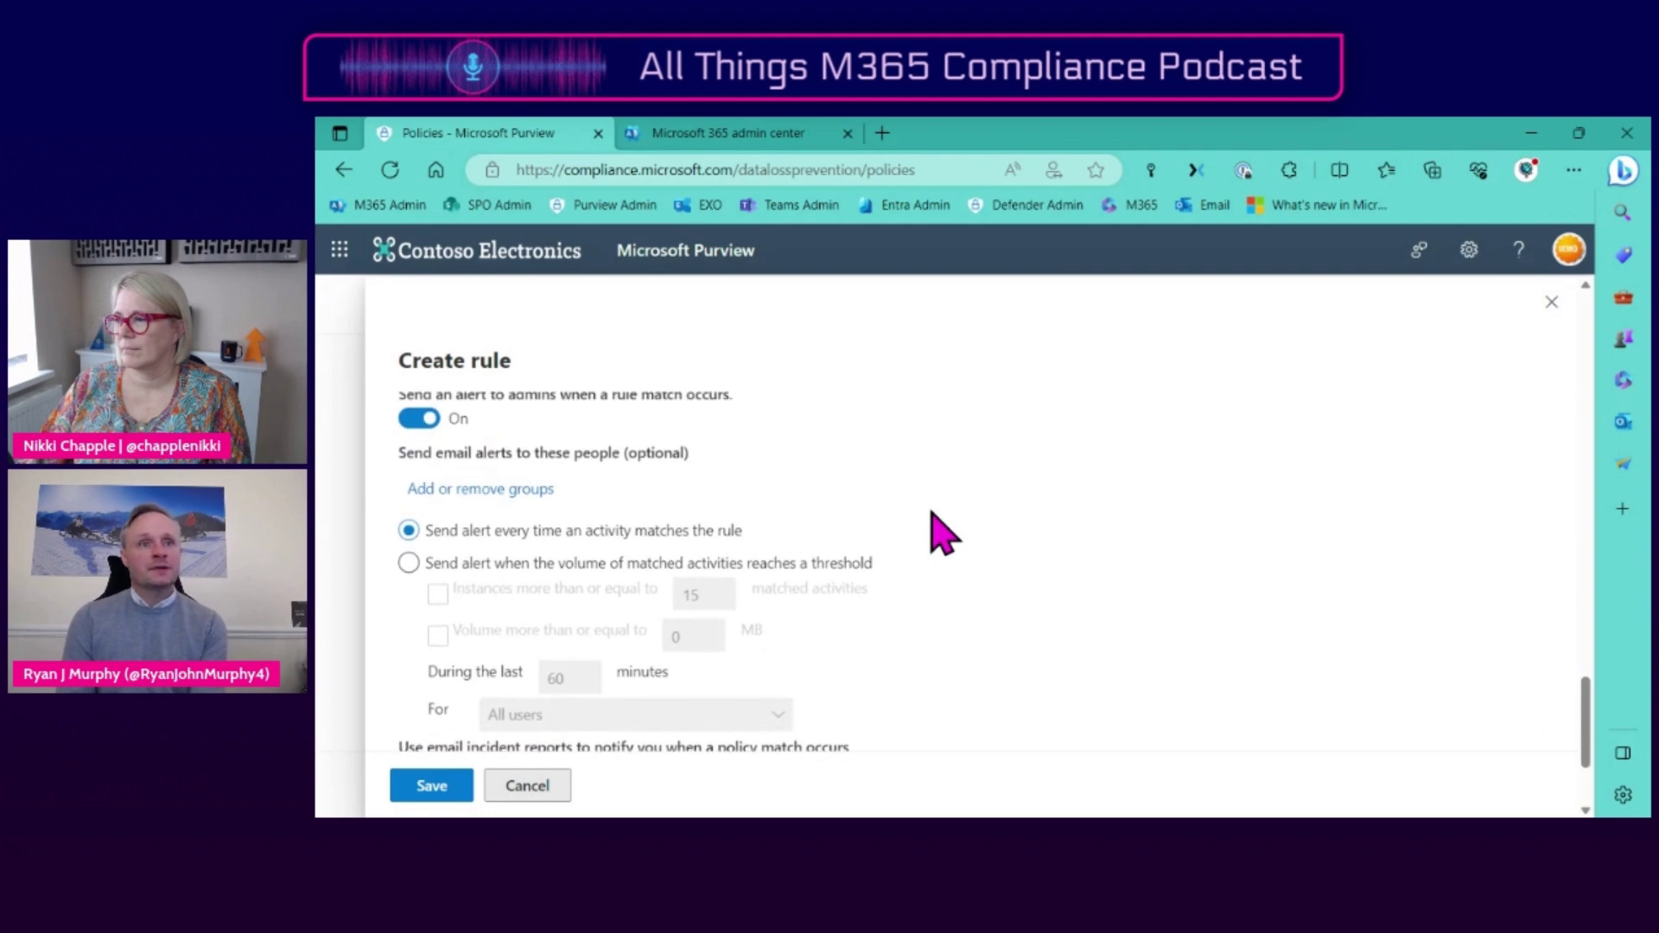
scroll(942, 531, "up", 1)
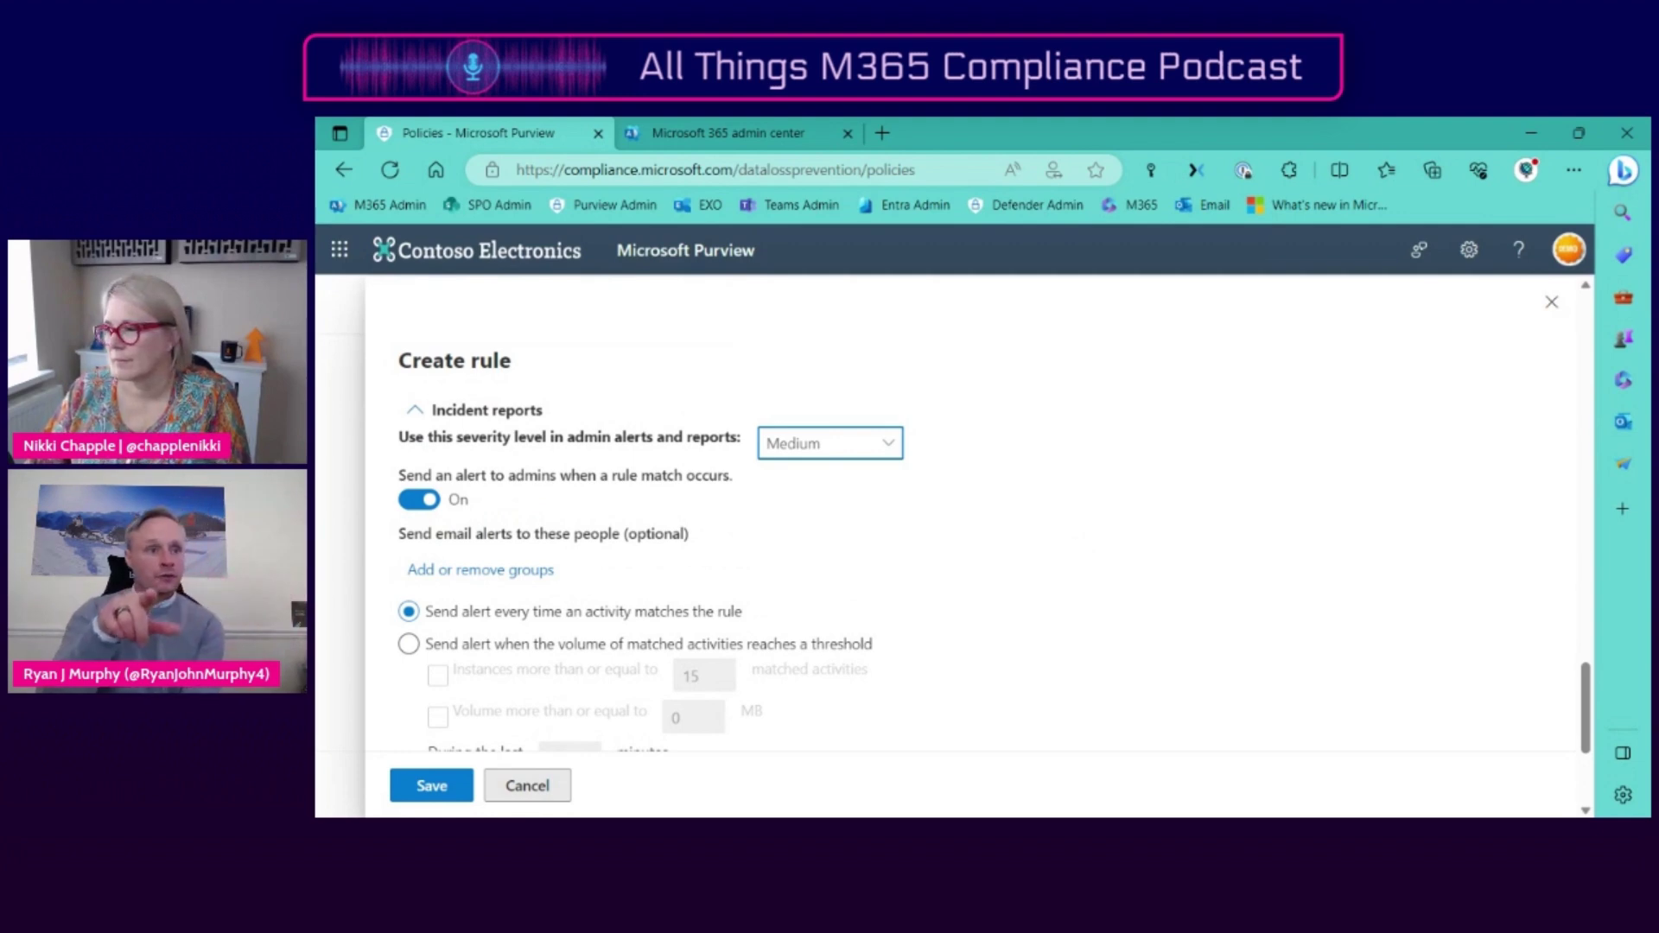
left_click(508, 573)
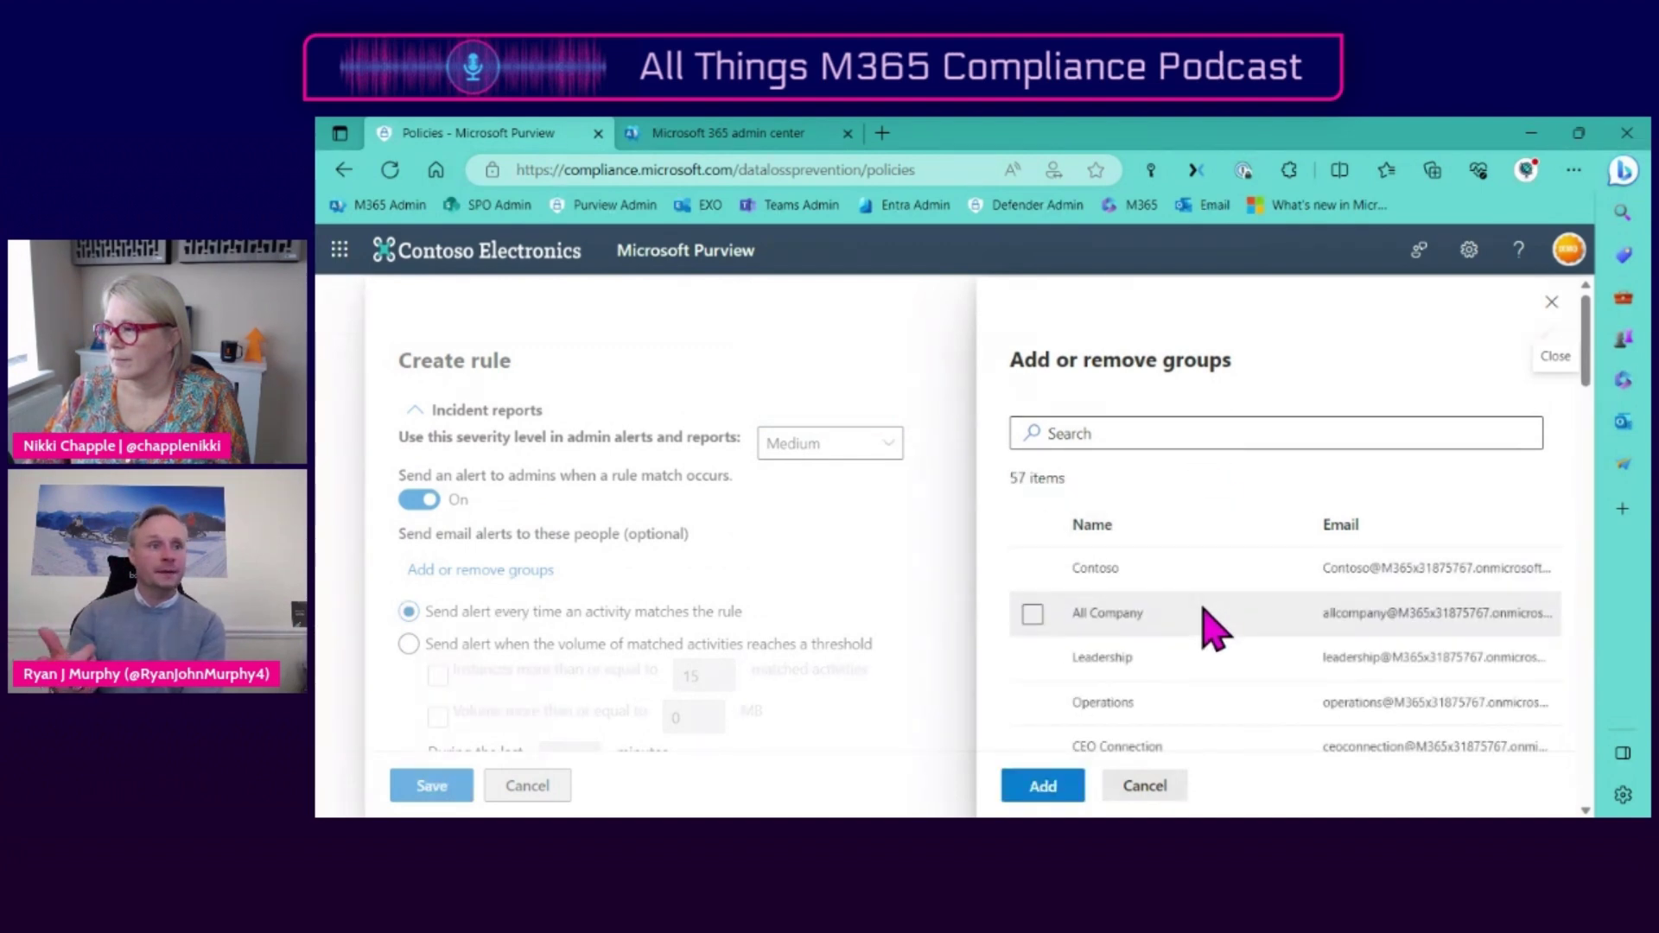
scroll(1154, 721, "down", 5)
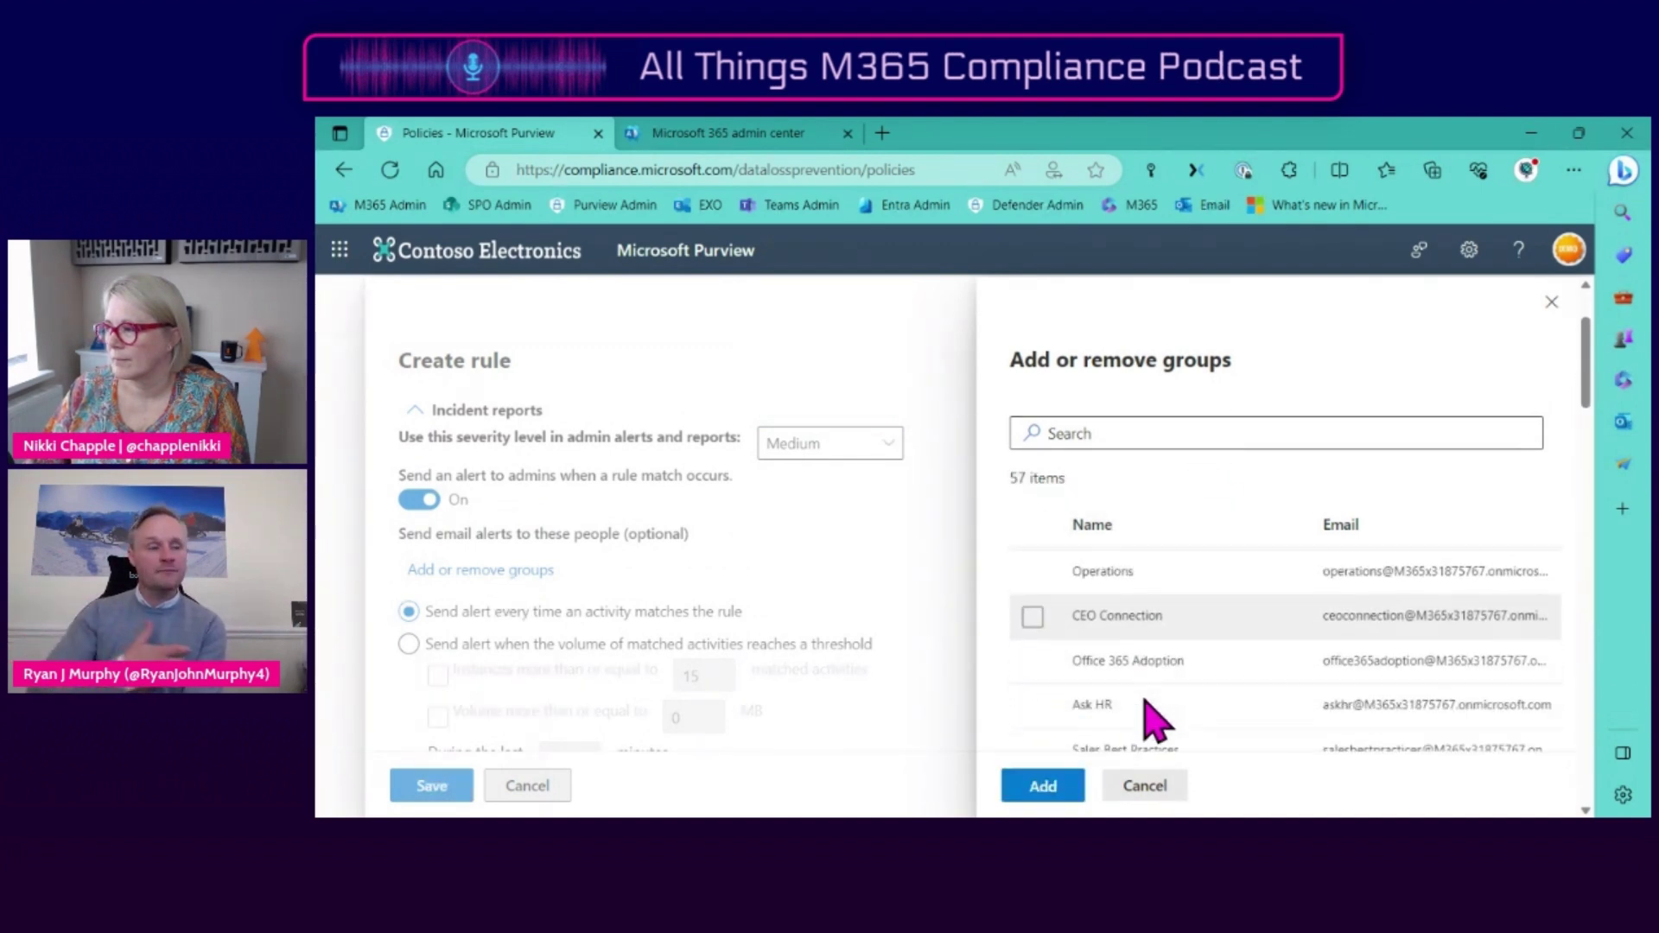
scroll(1154, 722, "down", 2)
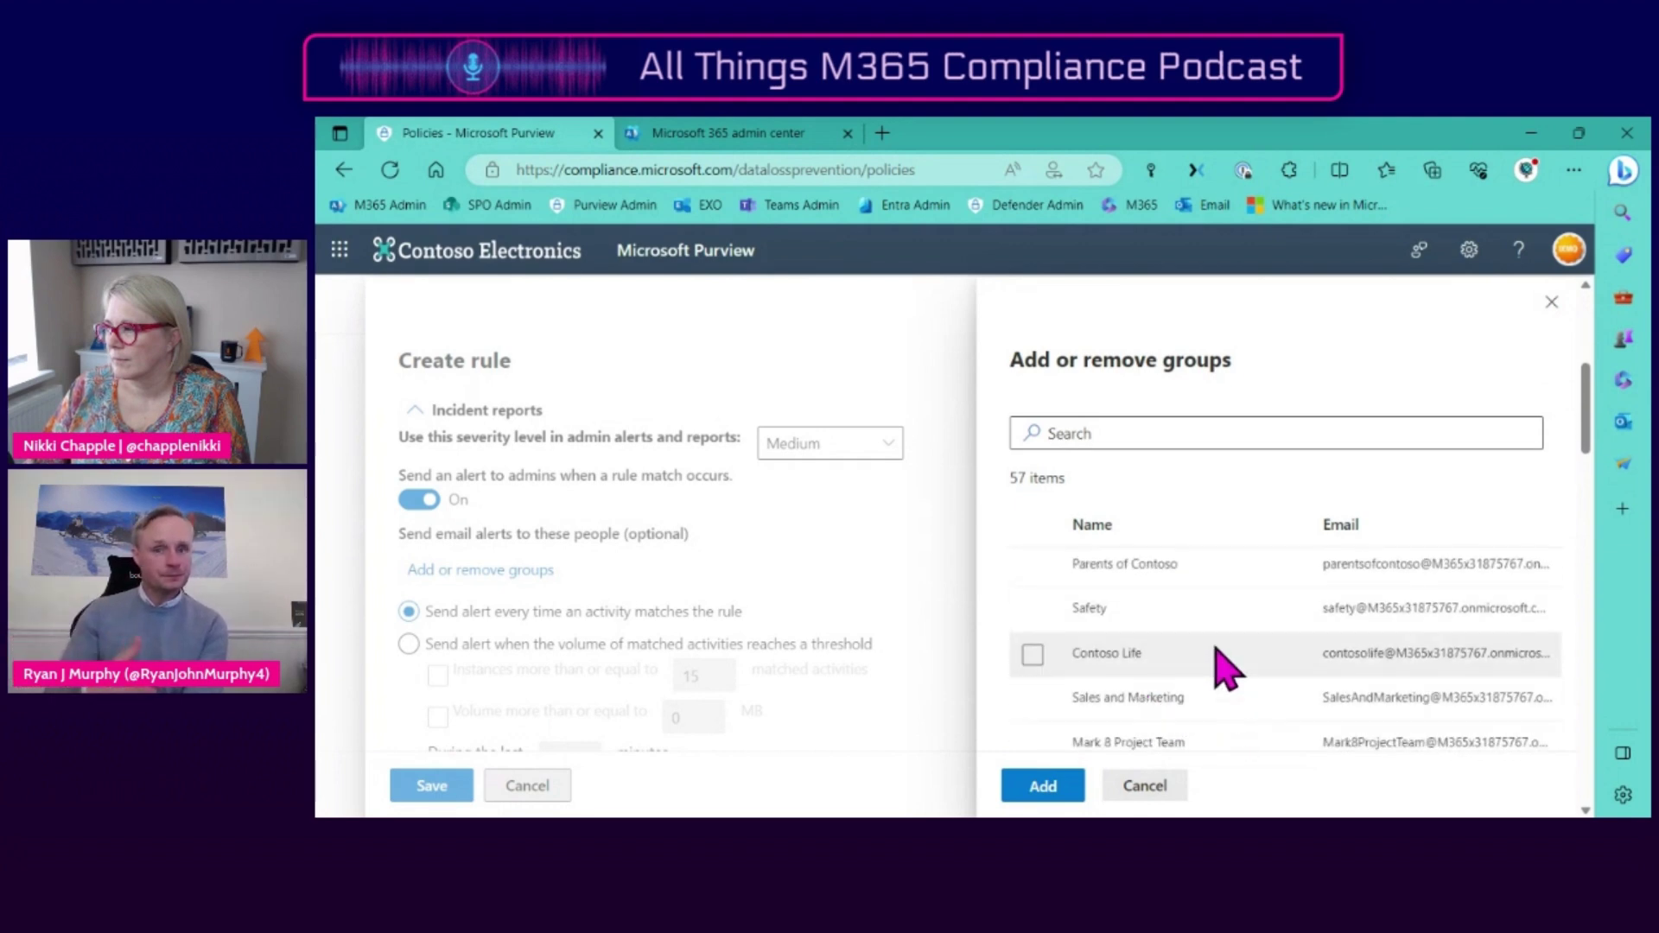
scroll(1184, 609, "down", 2)
scroll(1191, 621, "down", 4)
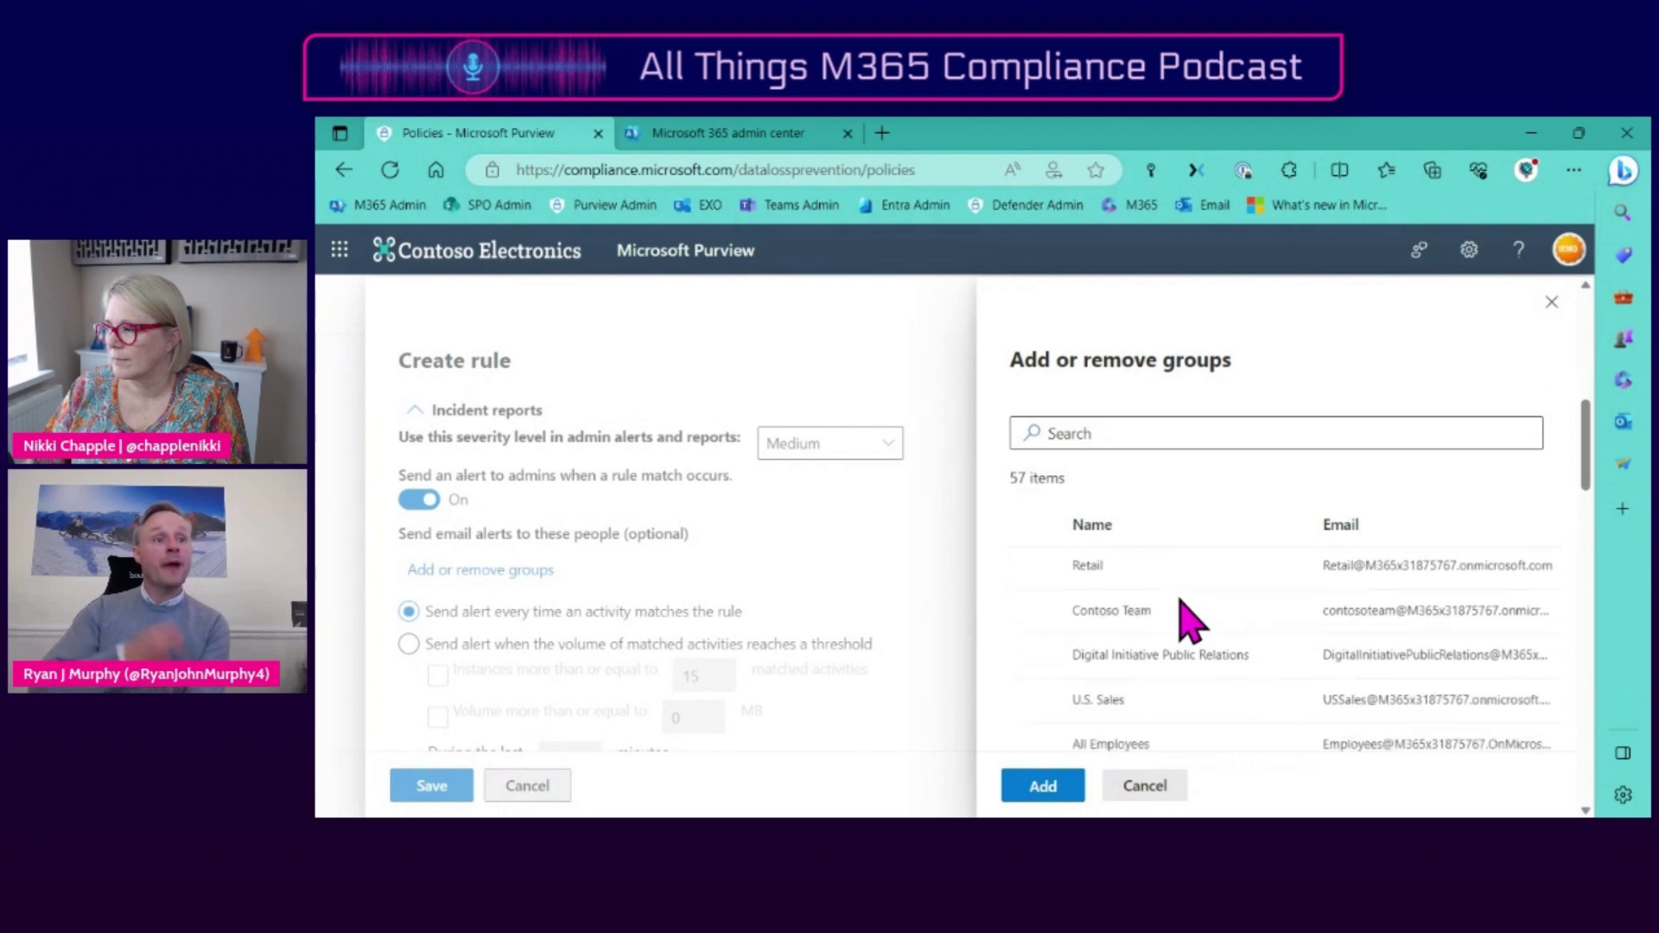
scroll(1189, 626, "up", 5)
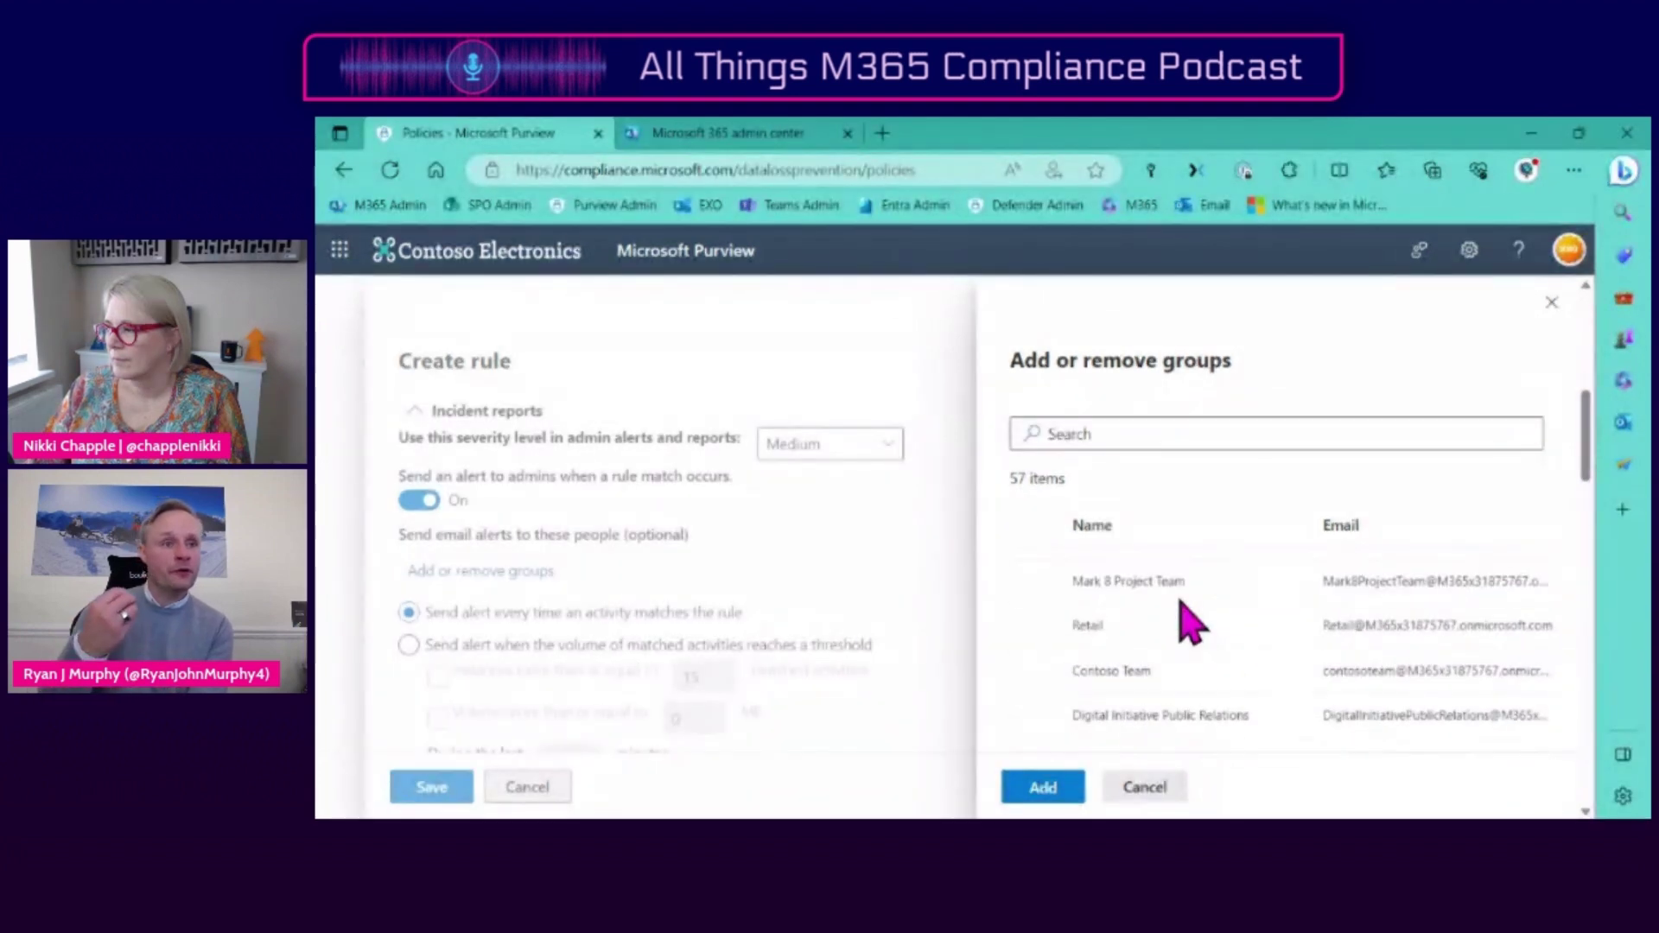
left_click(1171, 791)
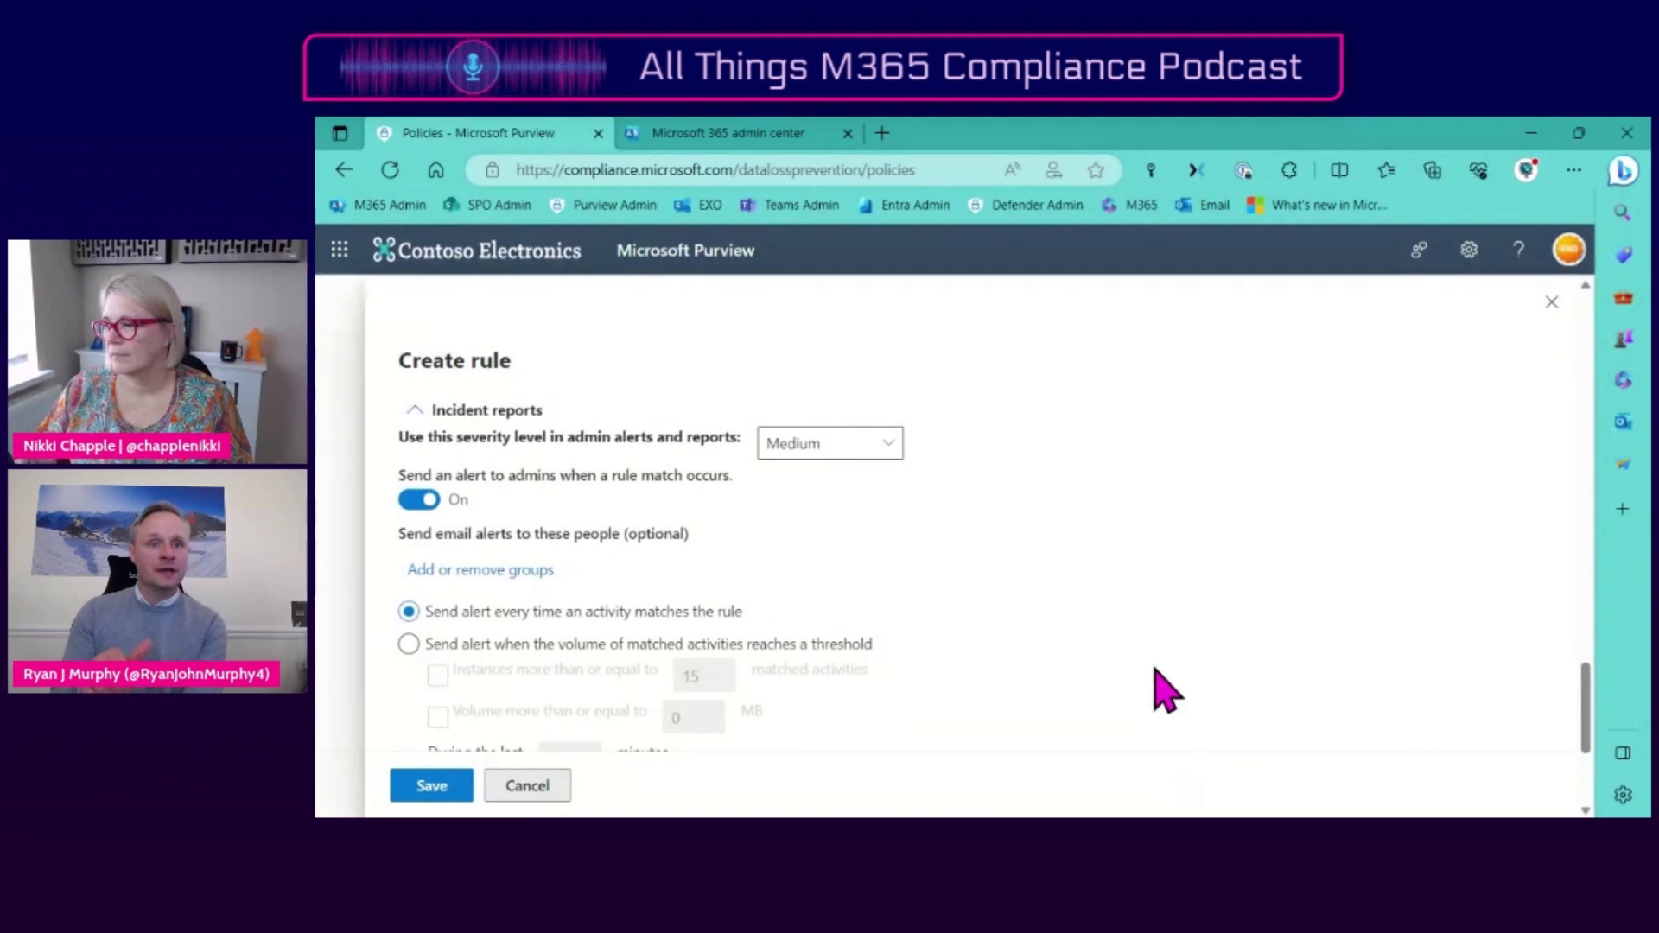
- Turn on email incident reports for when a policy match occurs
scroll(1163, 695, "down", 3)
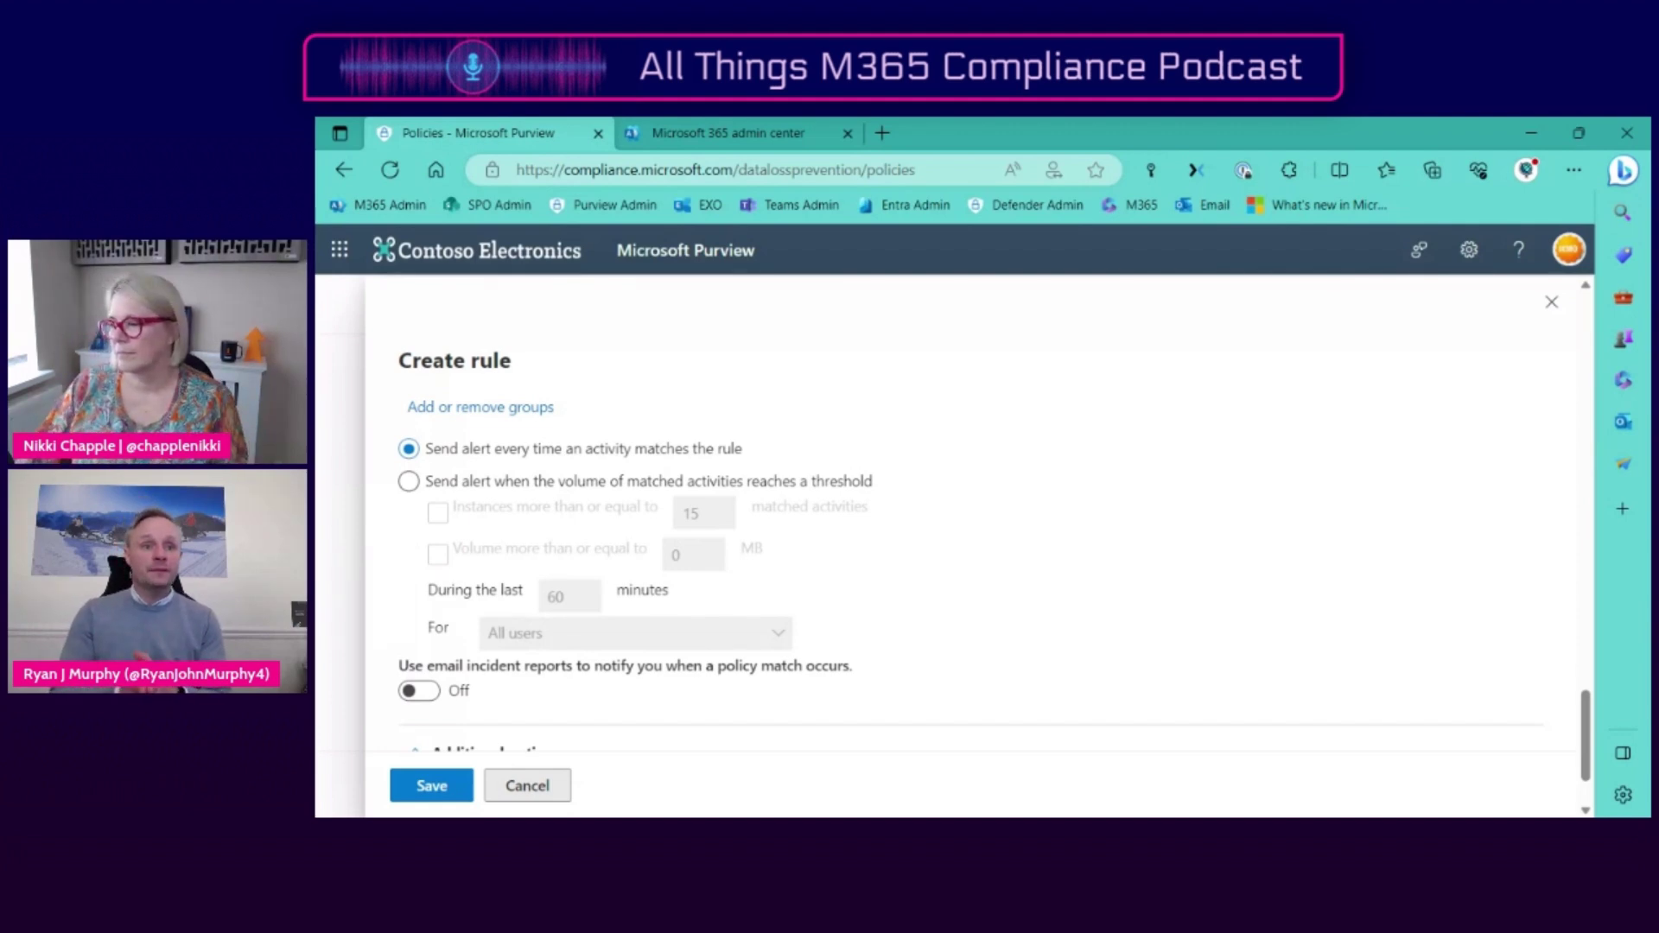
scroll(1065, 595, "down", 1)
scroll(1076, 616, "down", 1)
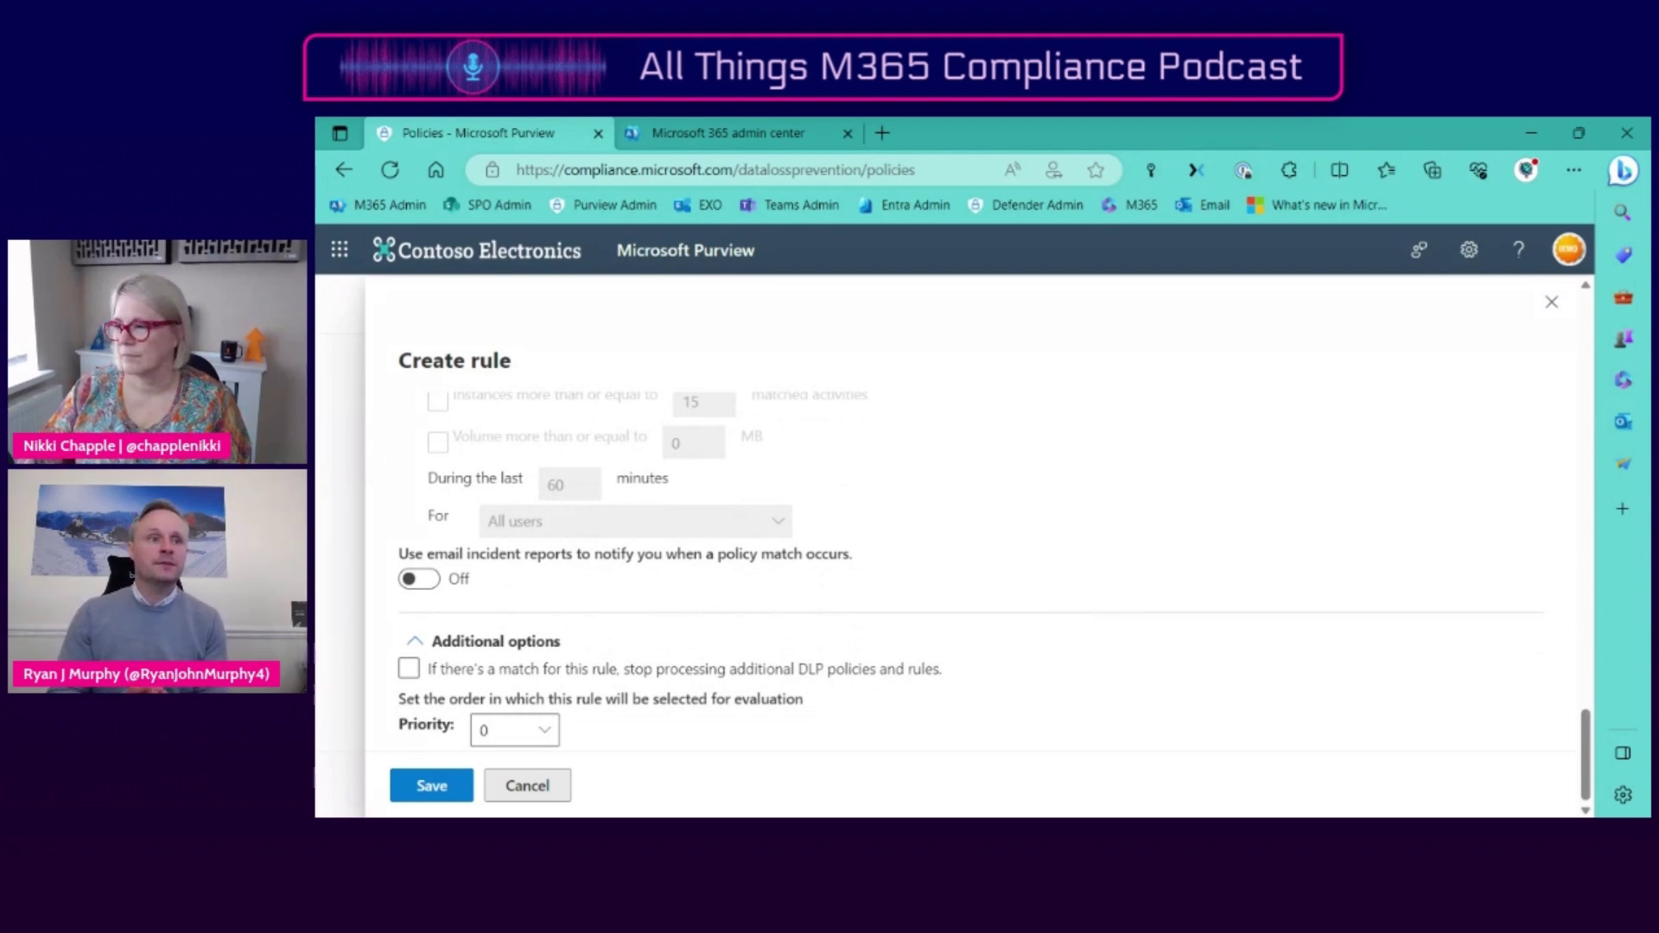
left_click(413, 581)
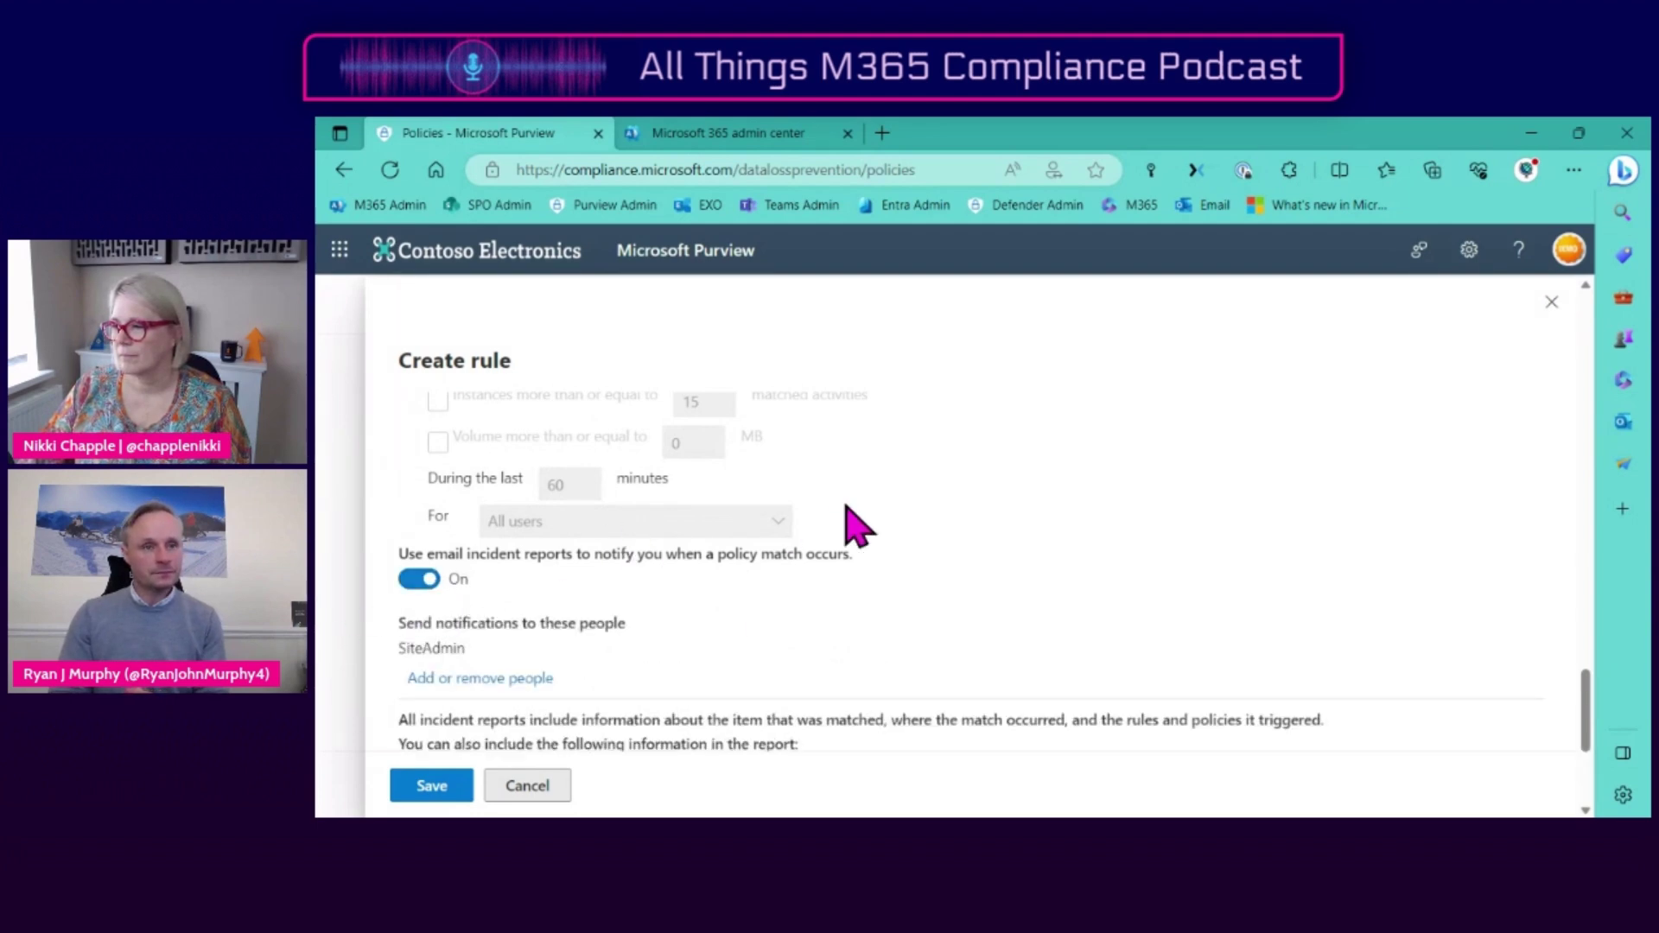
- Review who can receive the incident reports and which information the reports can include, leaving the recipients as they are
scroll(942, 535, "down", 2)
scroll(934, 517, "down", 2)
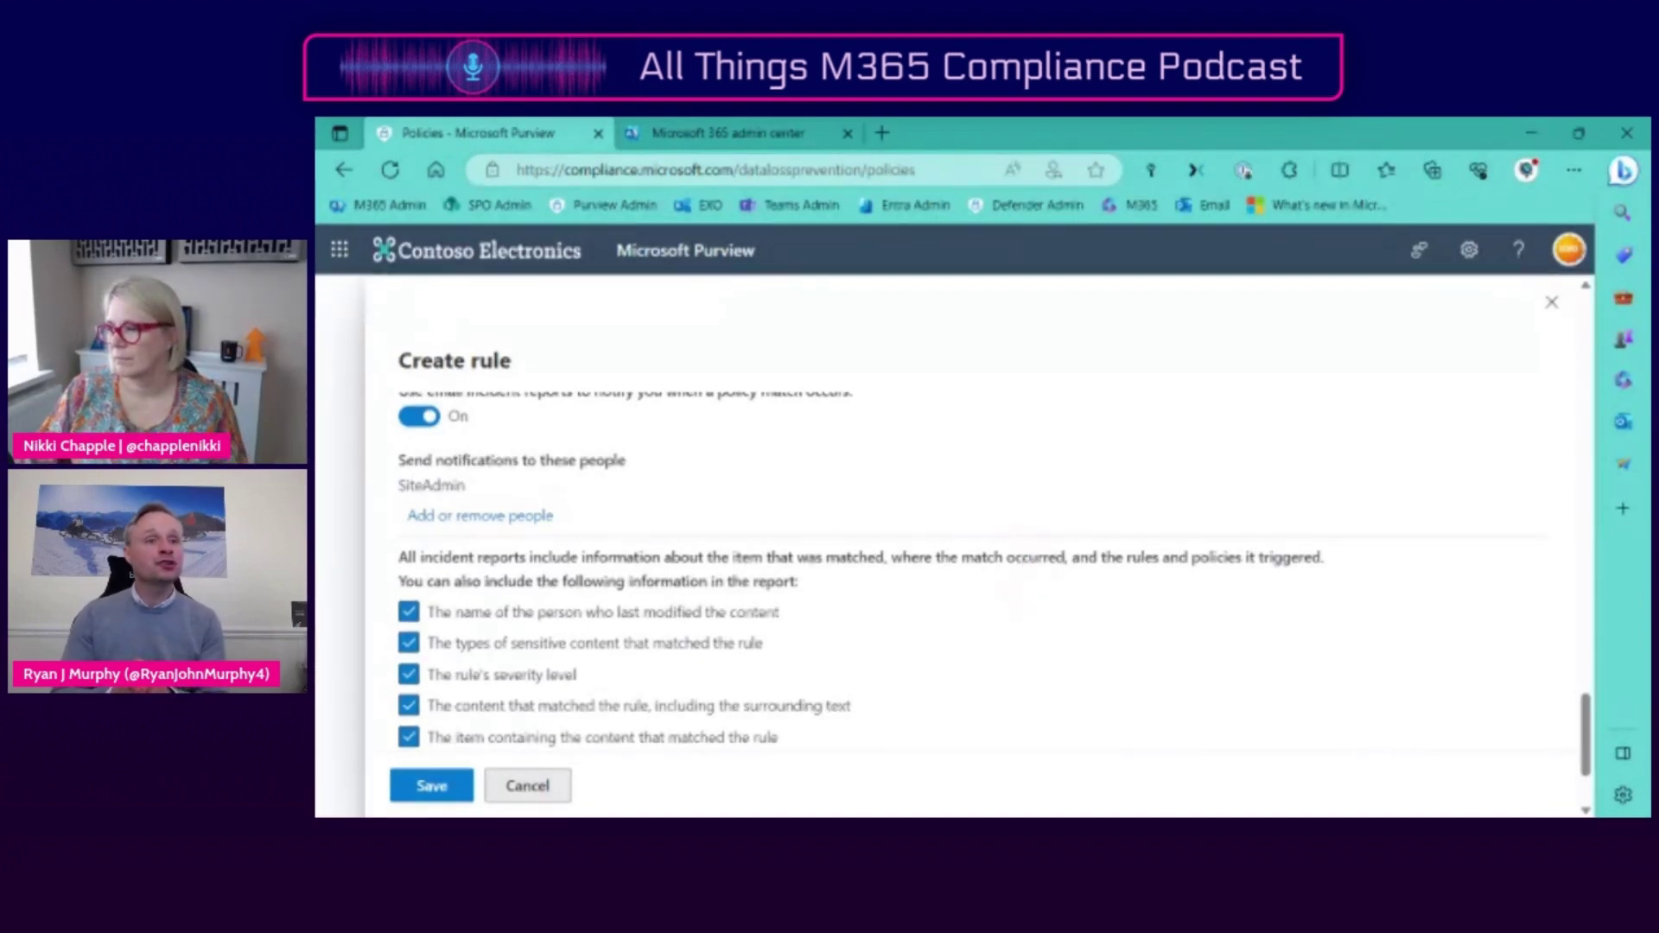
left_click(497, 519)
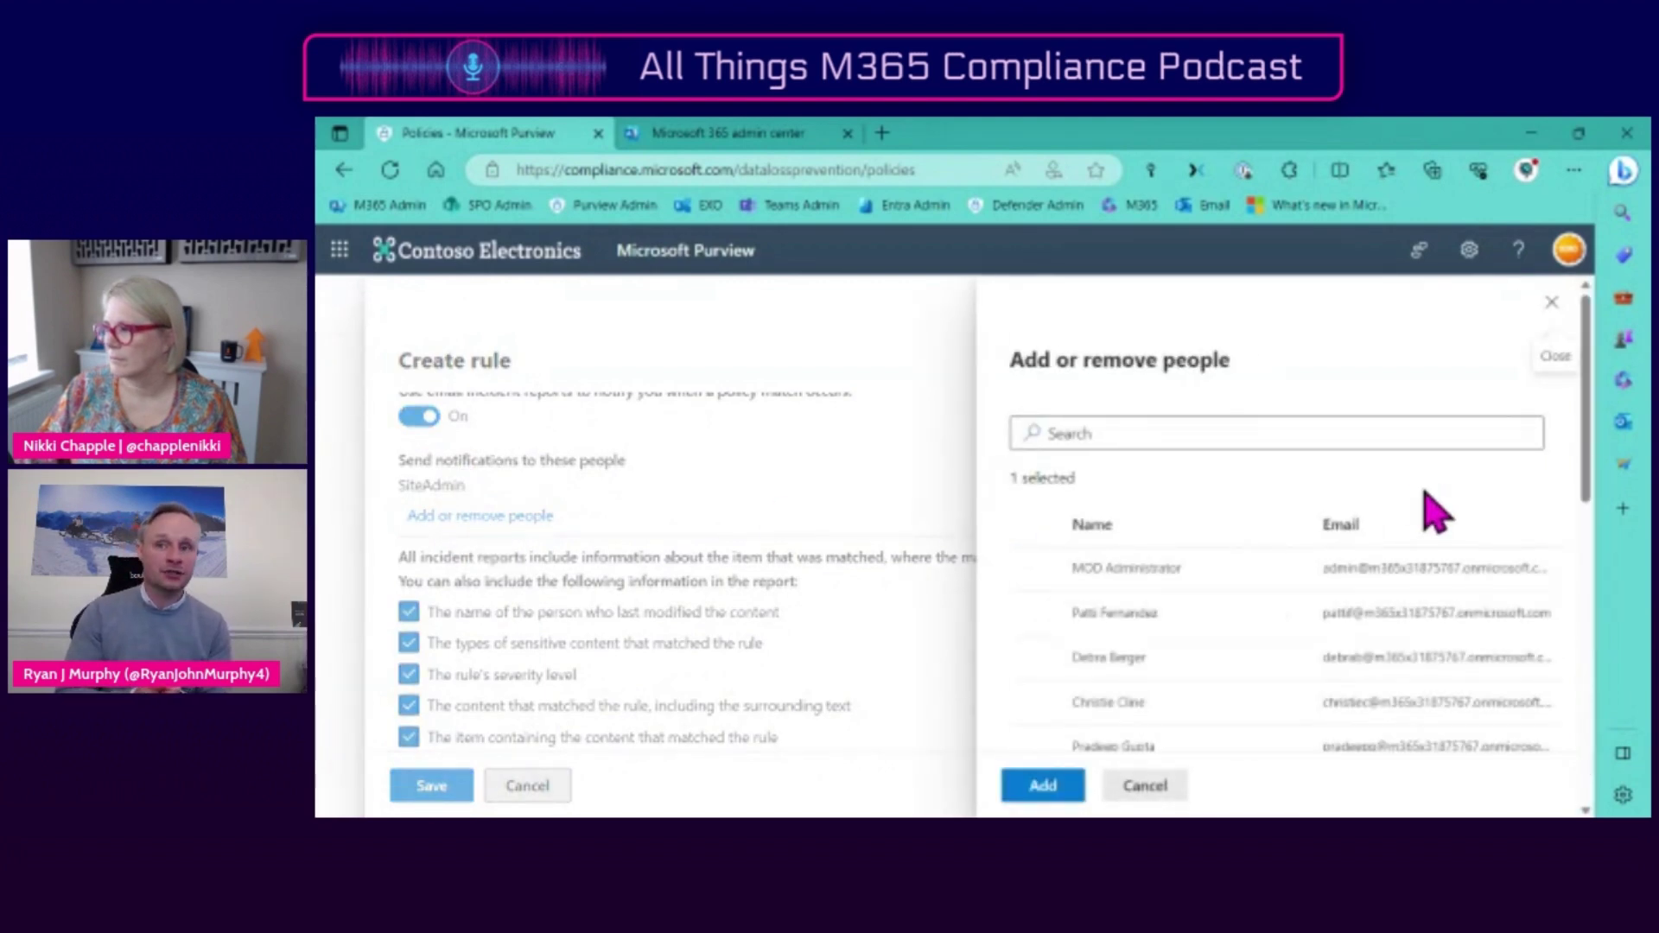
left_click(1149, 796)
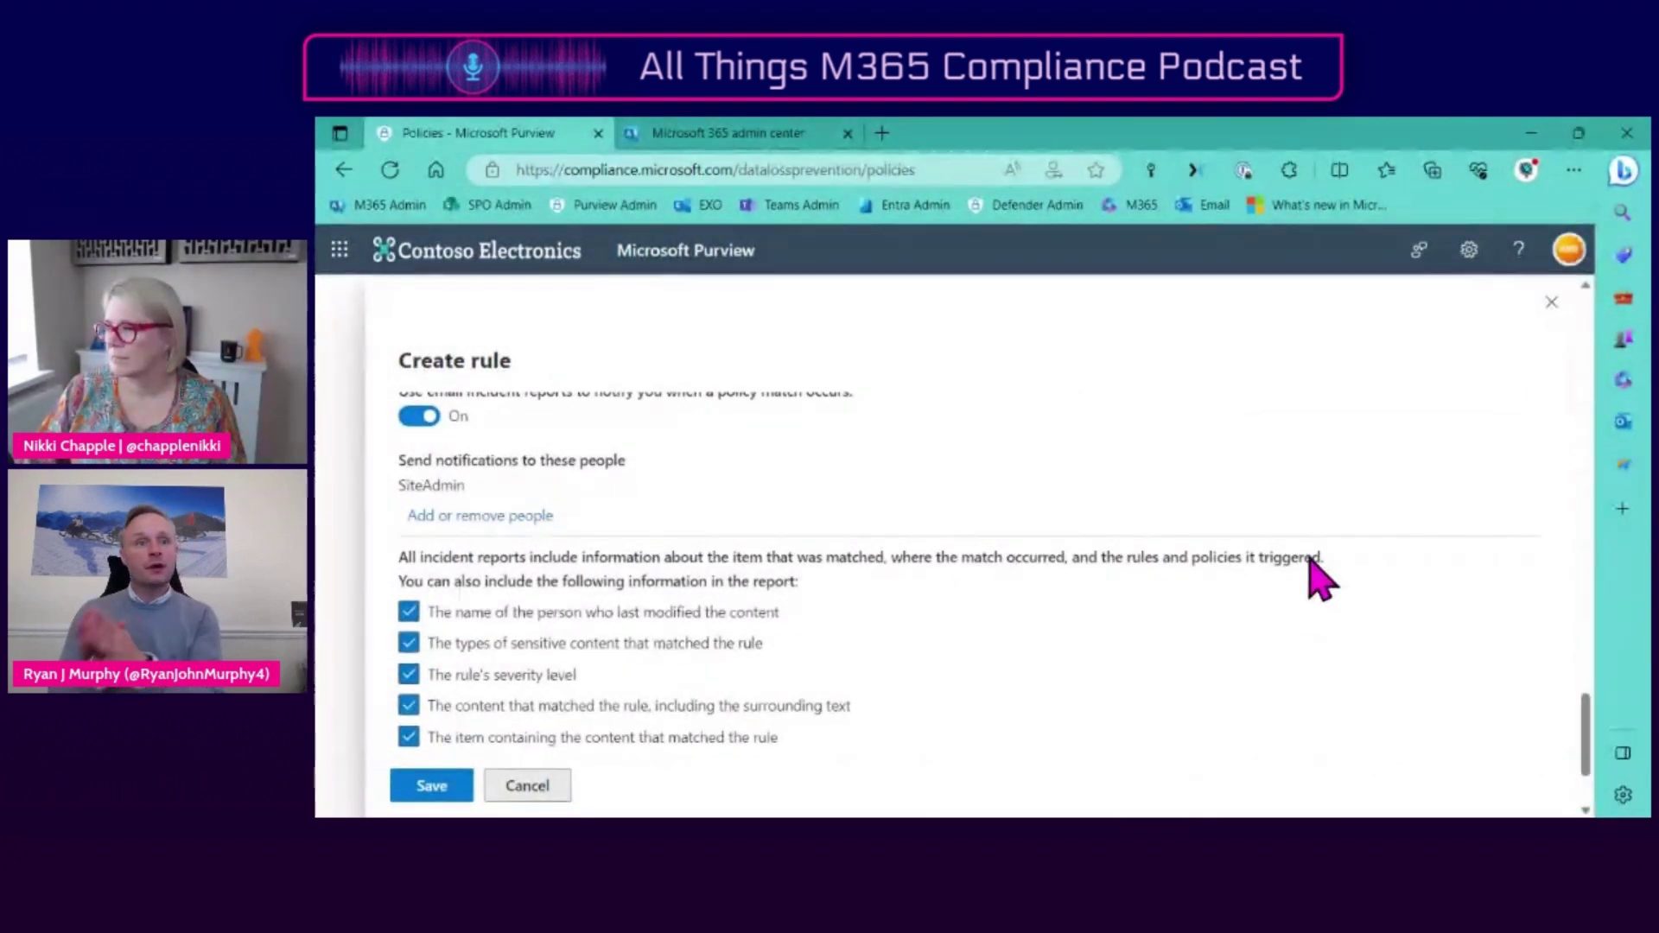
scroll(1253, 577, "down", 1)
scroll(1253, 578, "down", 1)
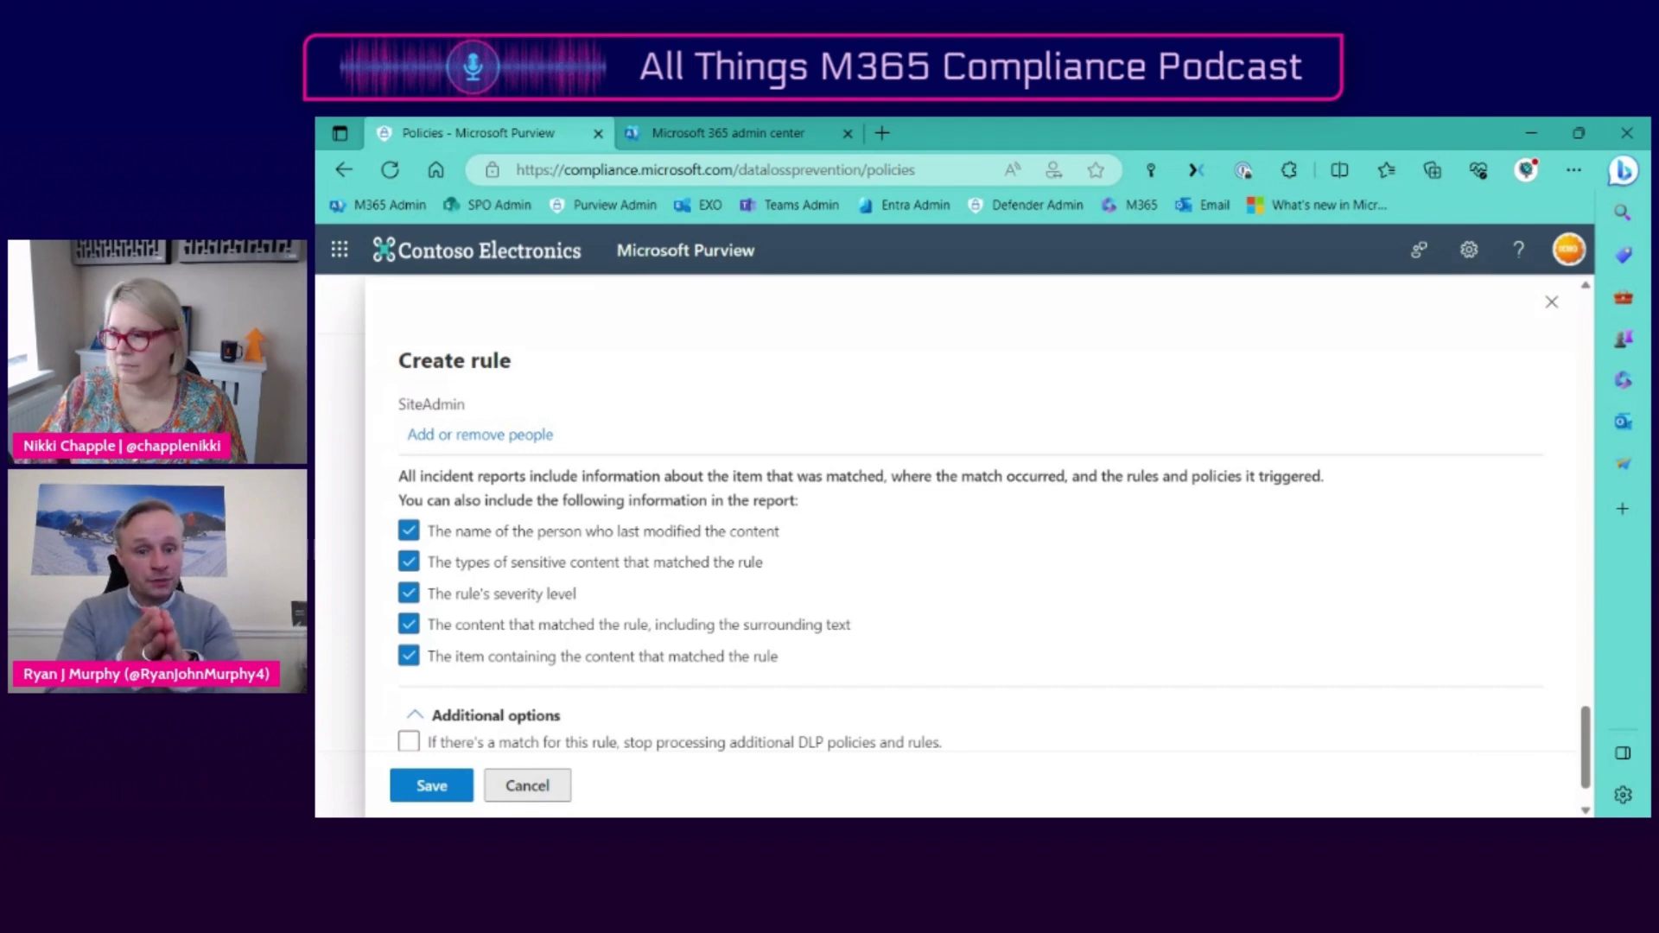
- Exclude the matched content with its surrounding text and the item containing it from the incident report information
left_click(408, 624)
left_click(410, 658)
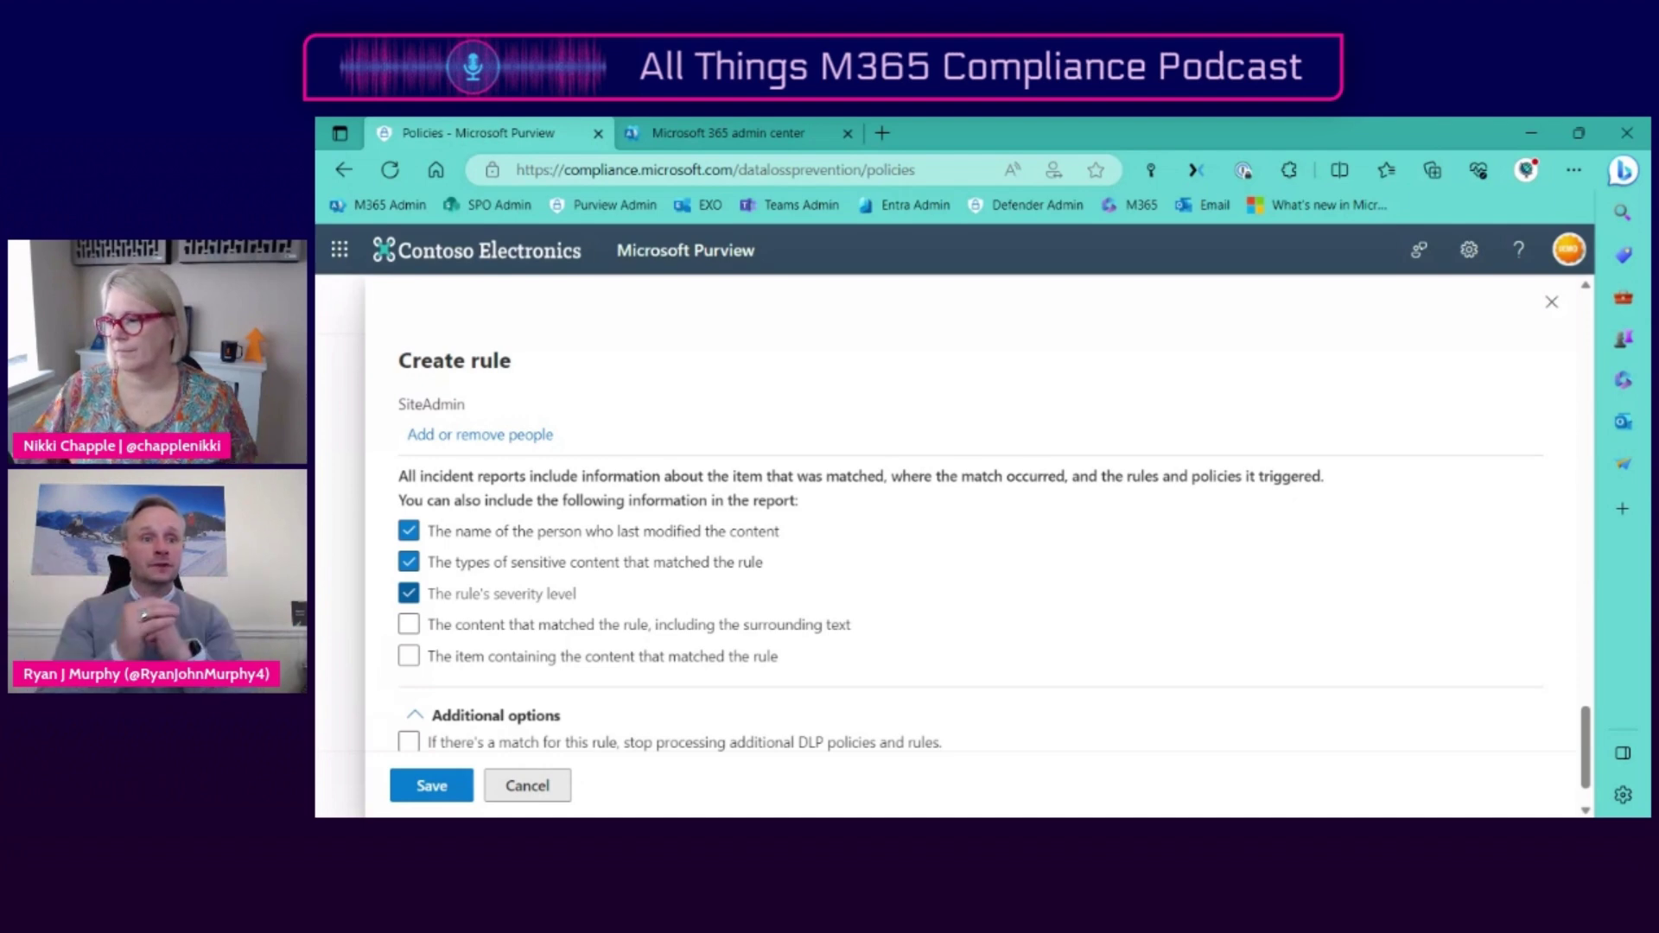
scroll(1047, 553, "down", 1)
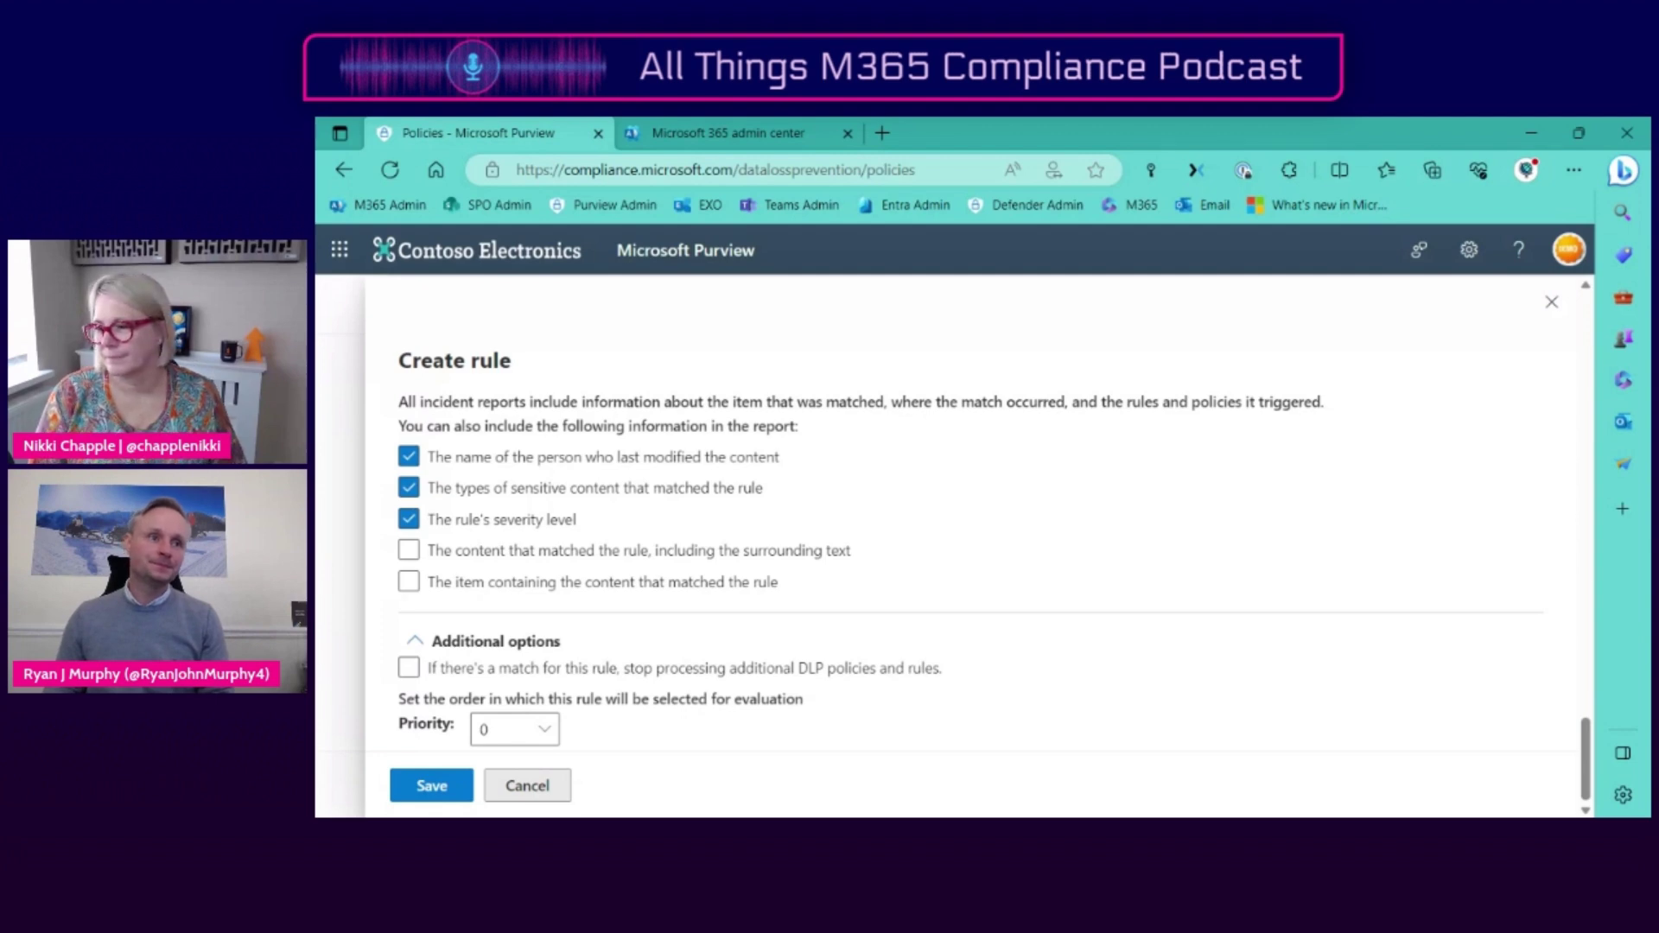
- Discard the new rule and abandon the policy creation without saving any changes
left_click(551, 788)
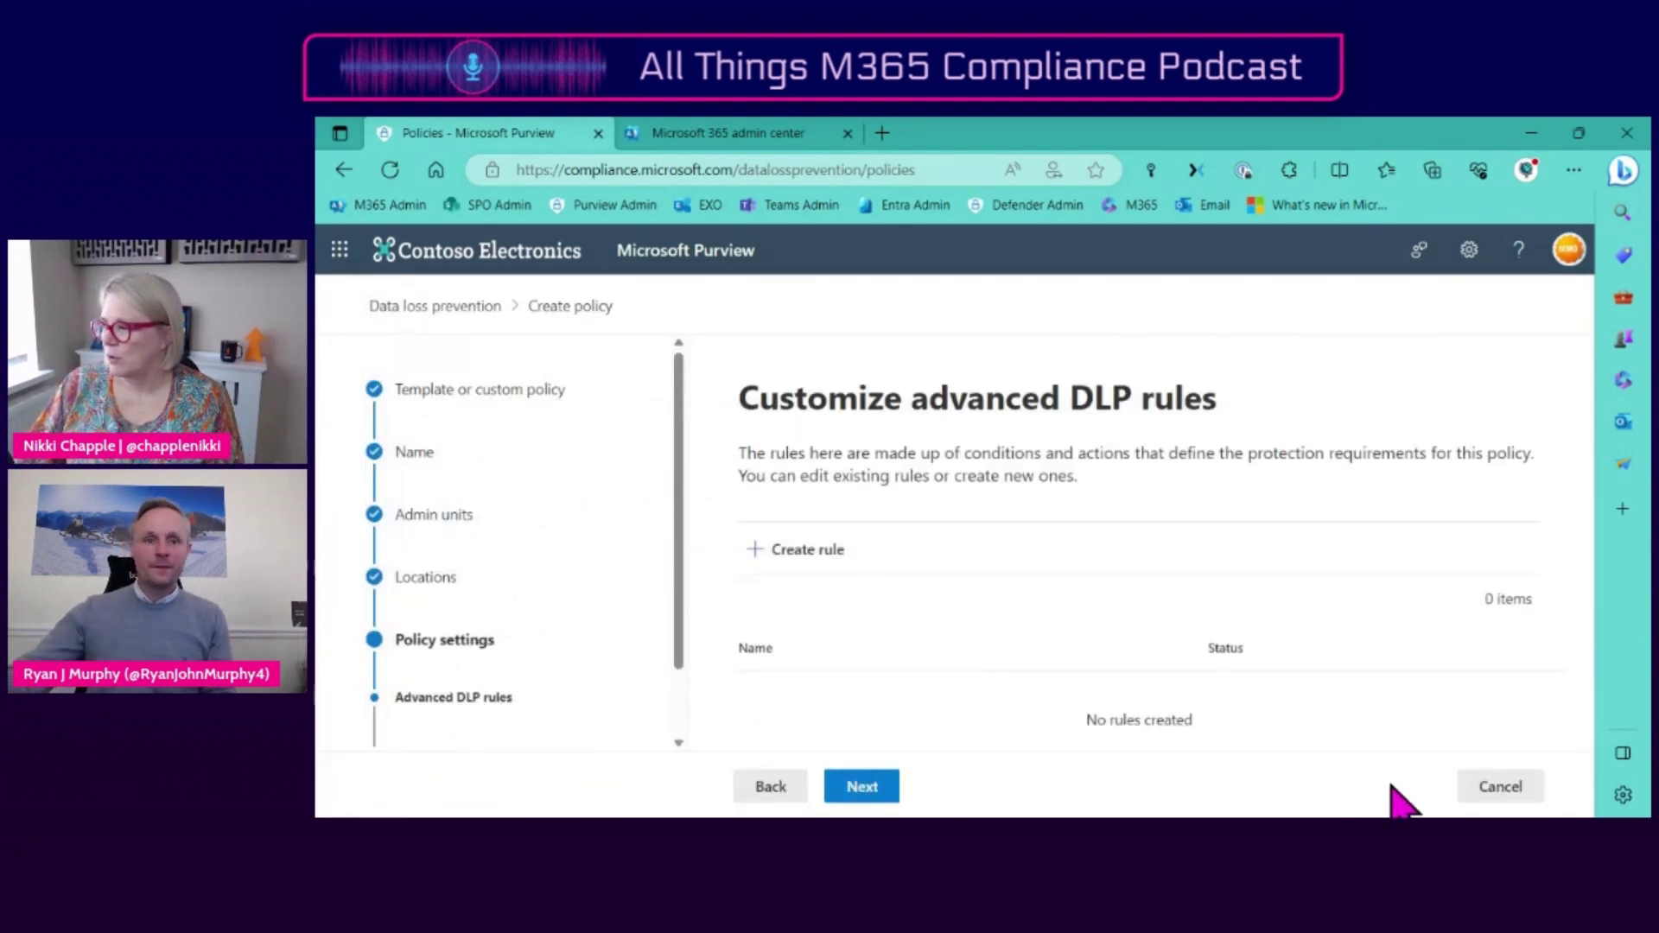
left_click(1523, 785)
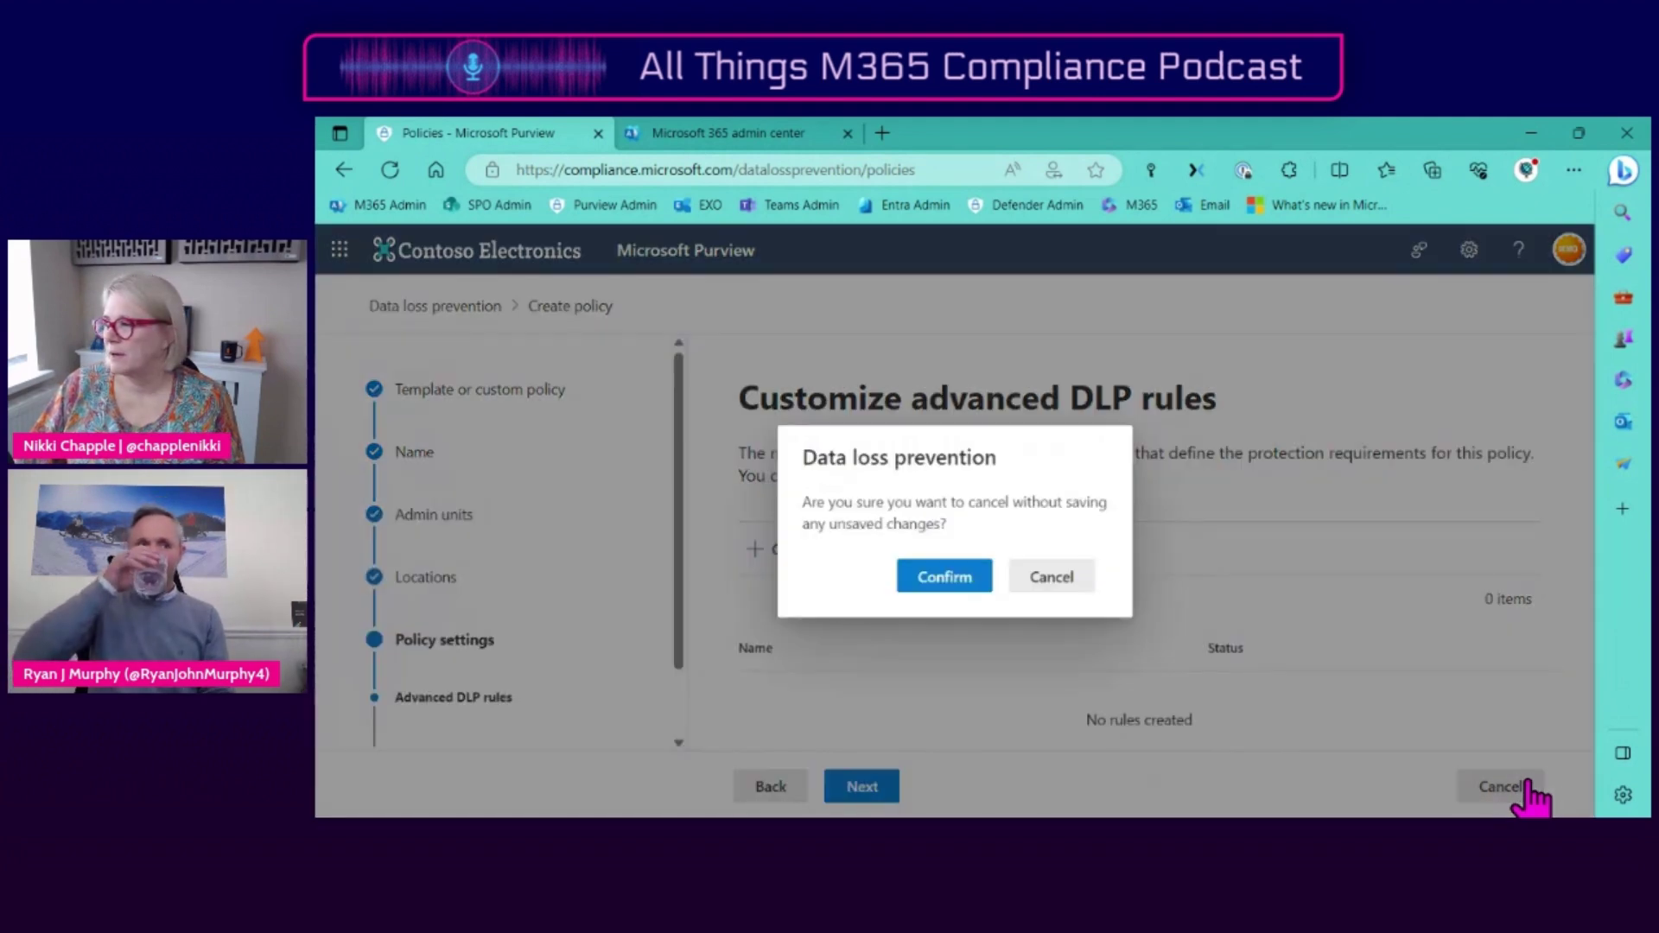
left_click(955, 583)
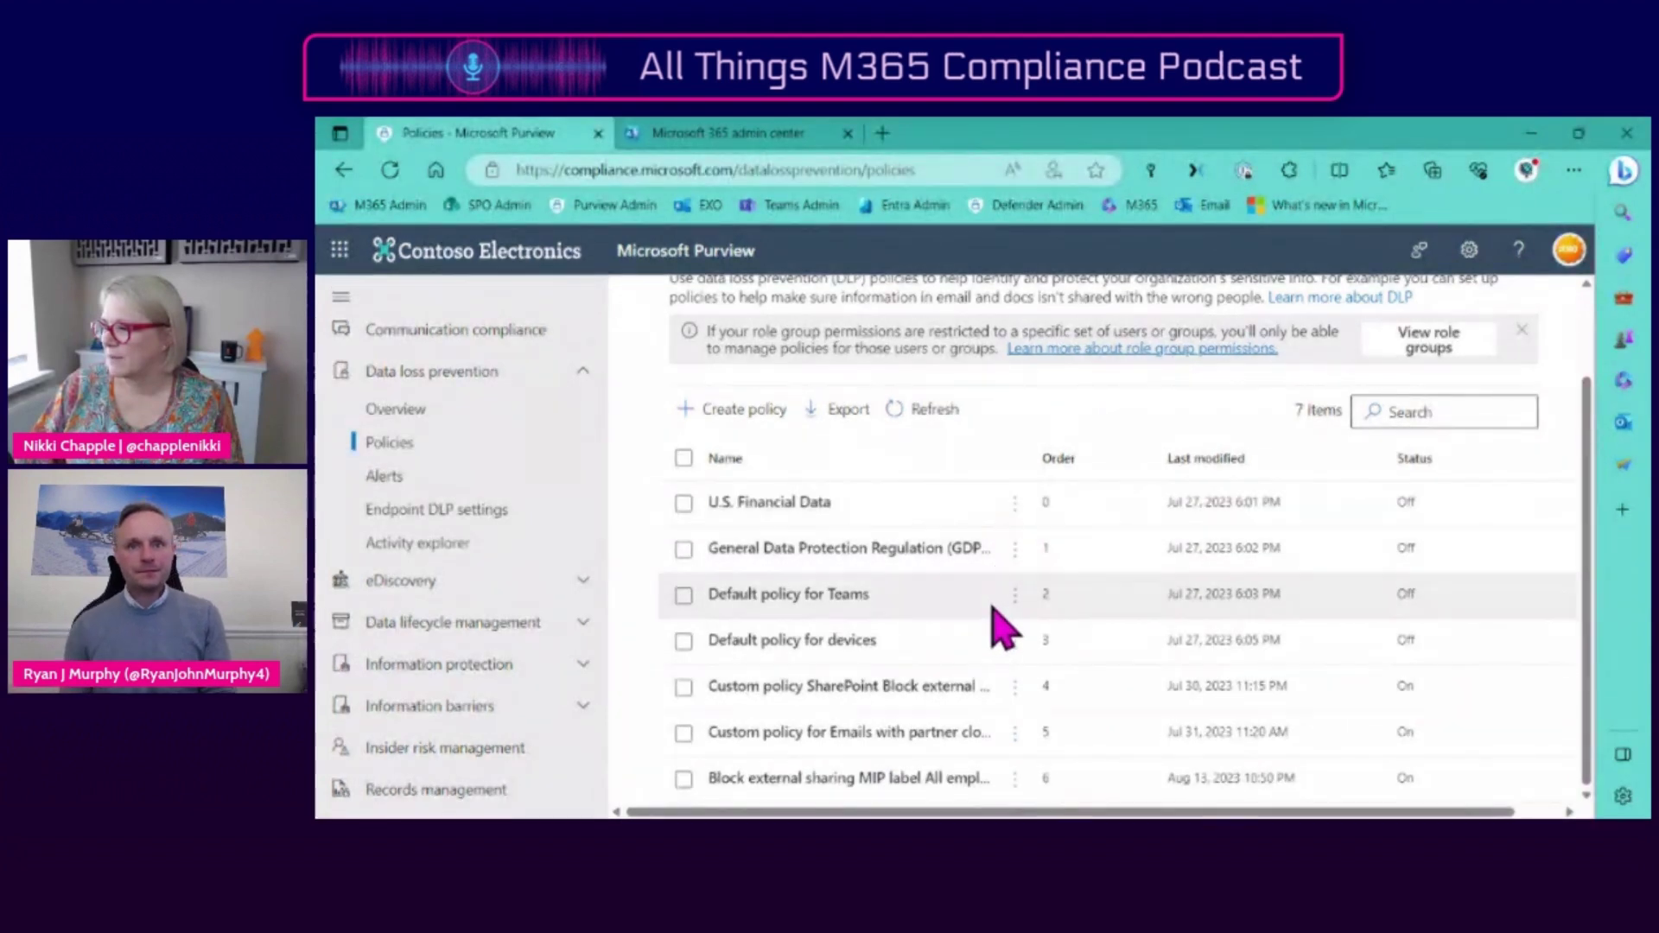
- Open the Custom policy SharePoint Block external sharing for editing and review its name and description
left_click(837, 688)
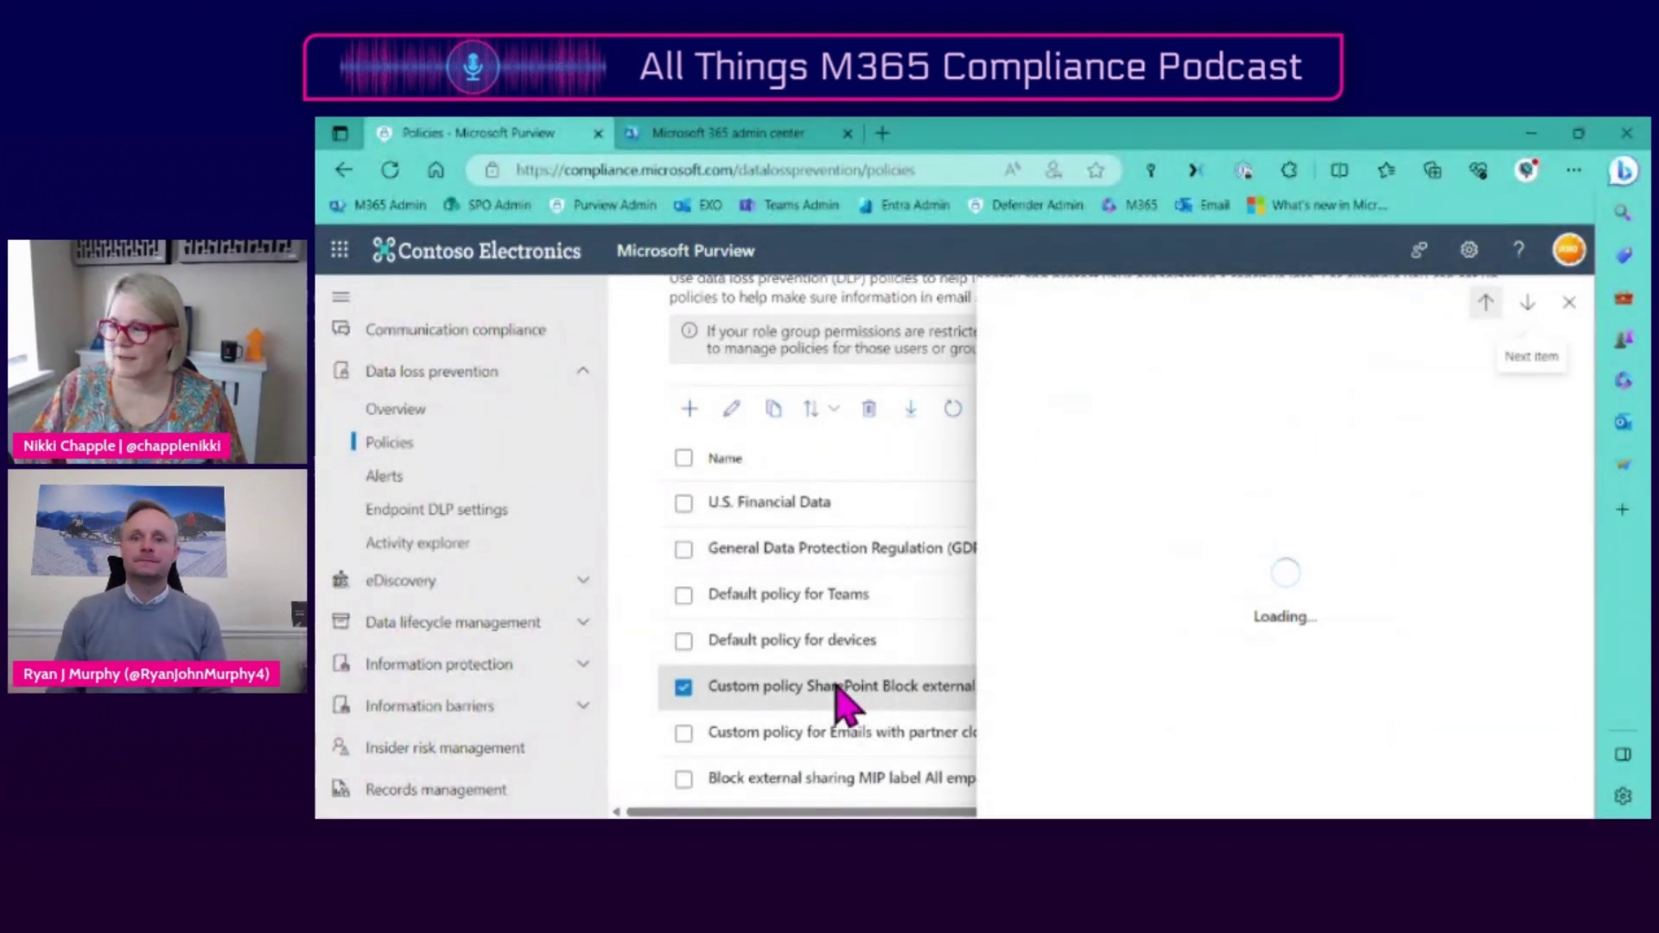
left_click(731, 410)
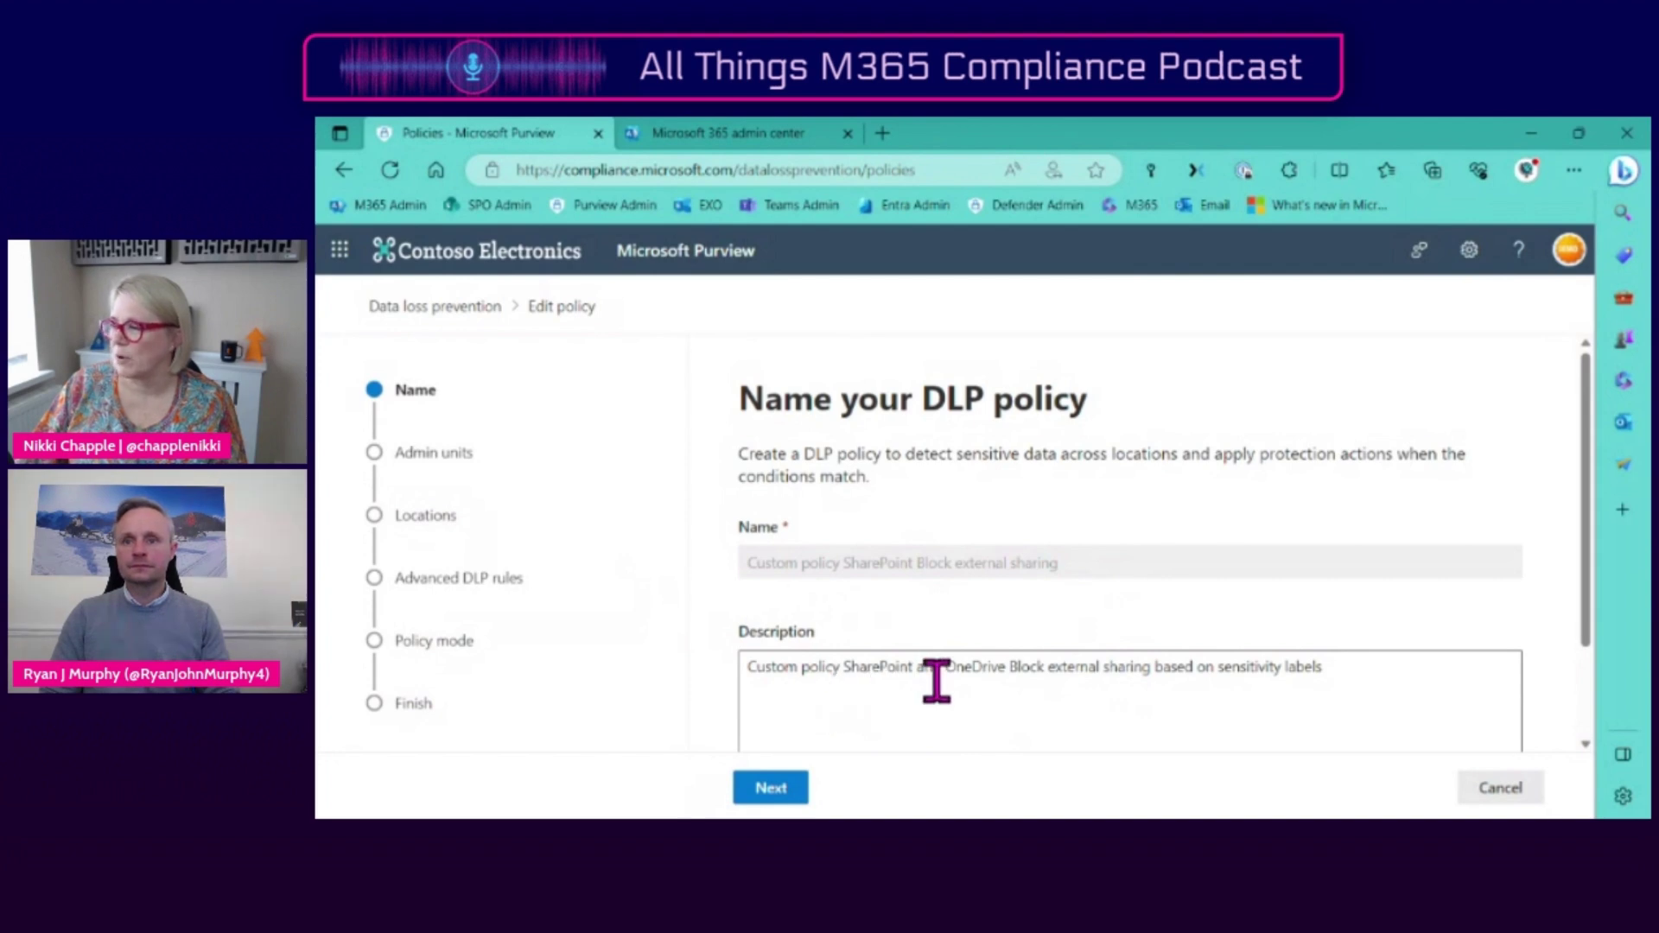
scroll(980, 680, "down", 2)
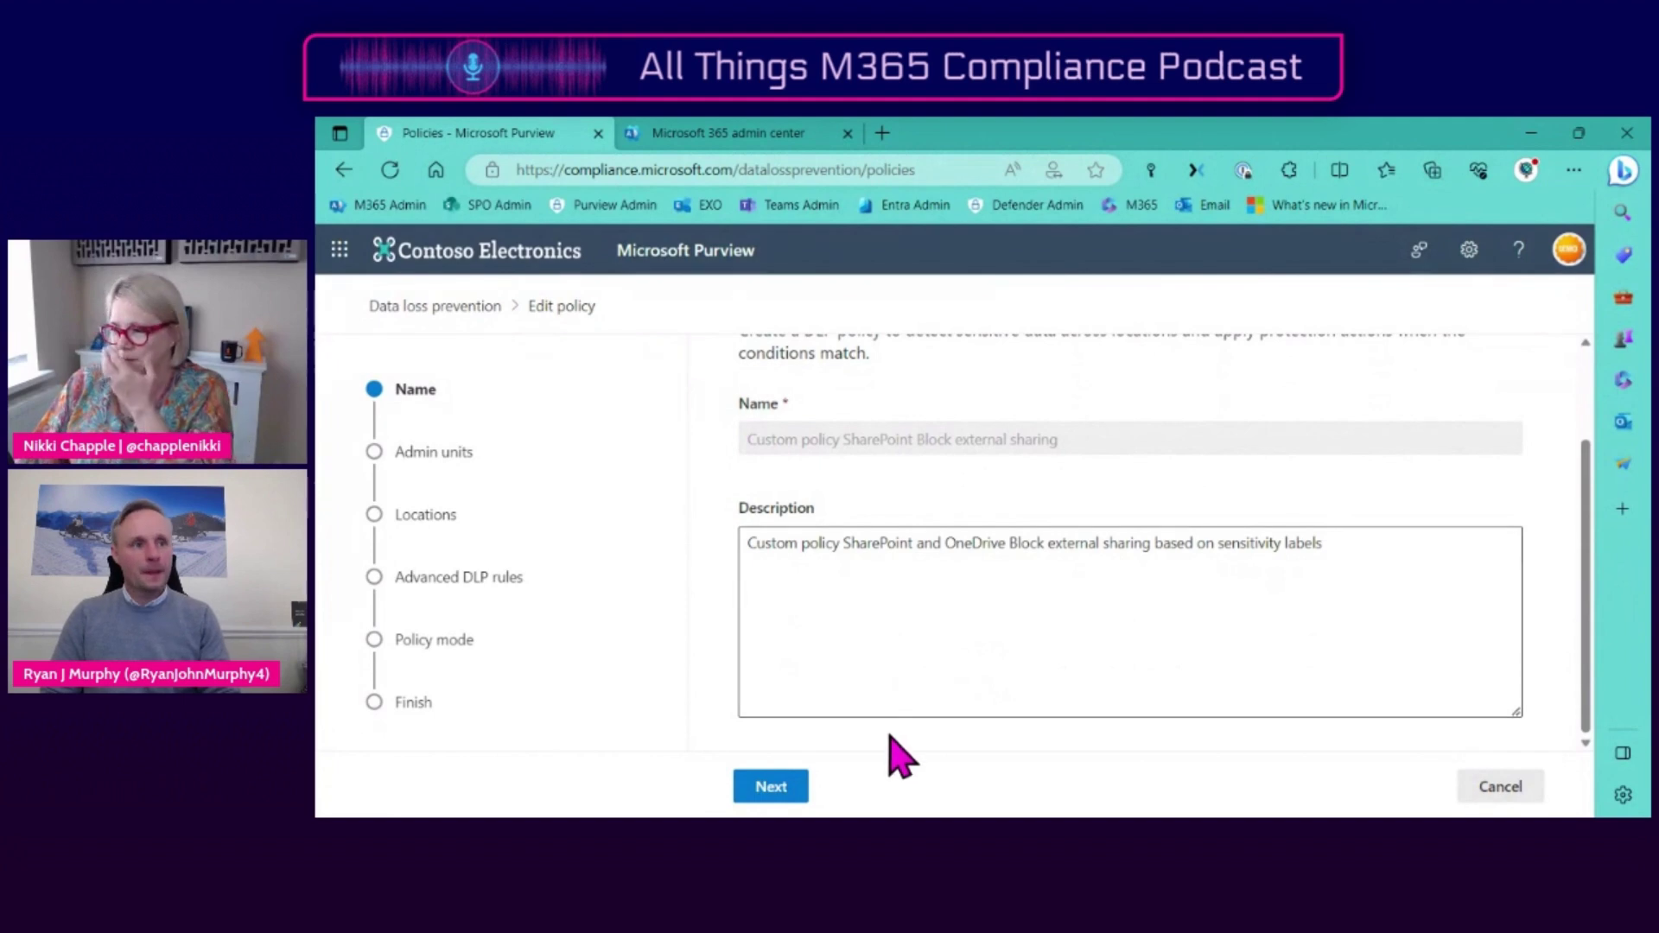
- Continue past the policy's admin units without changes and review the locations it applies to
left_click(772, 787)
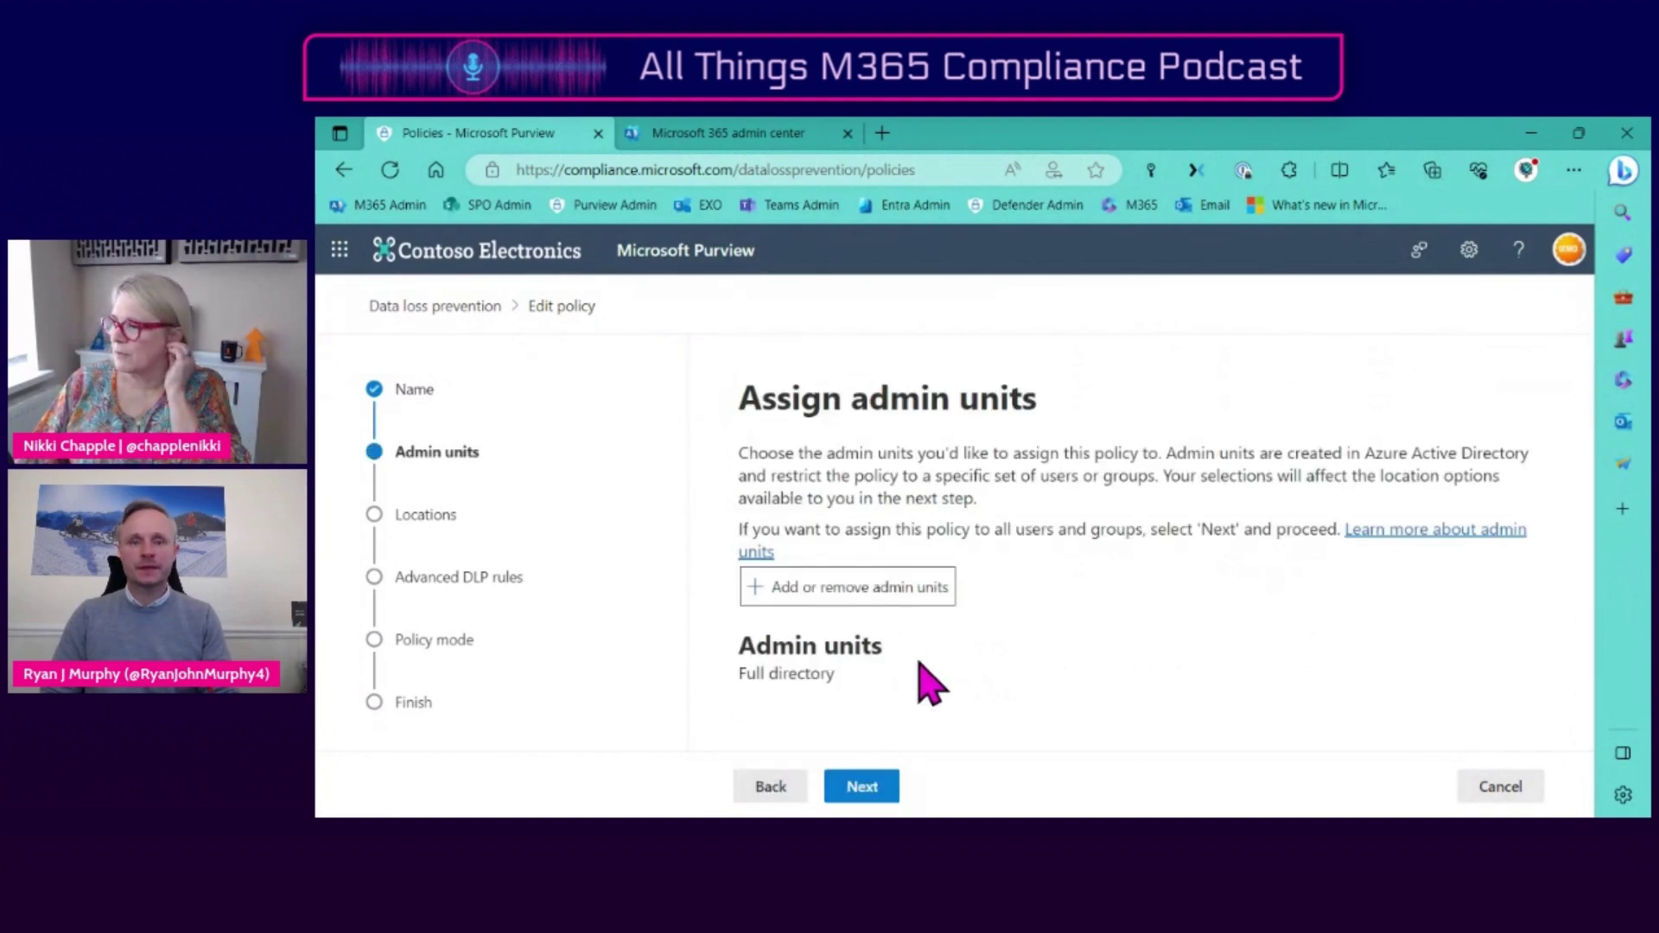
left_click(863, 788)
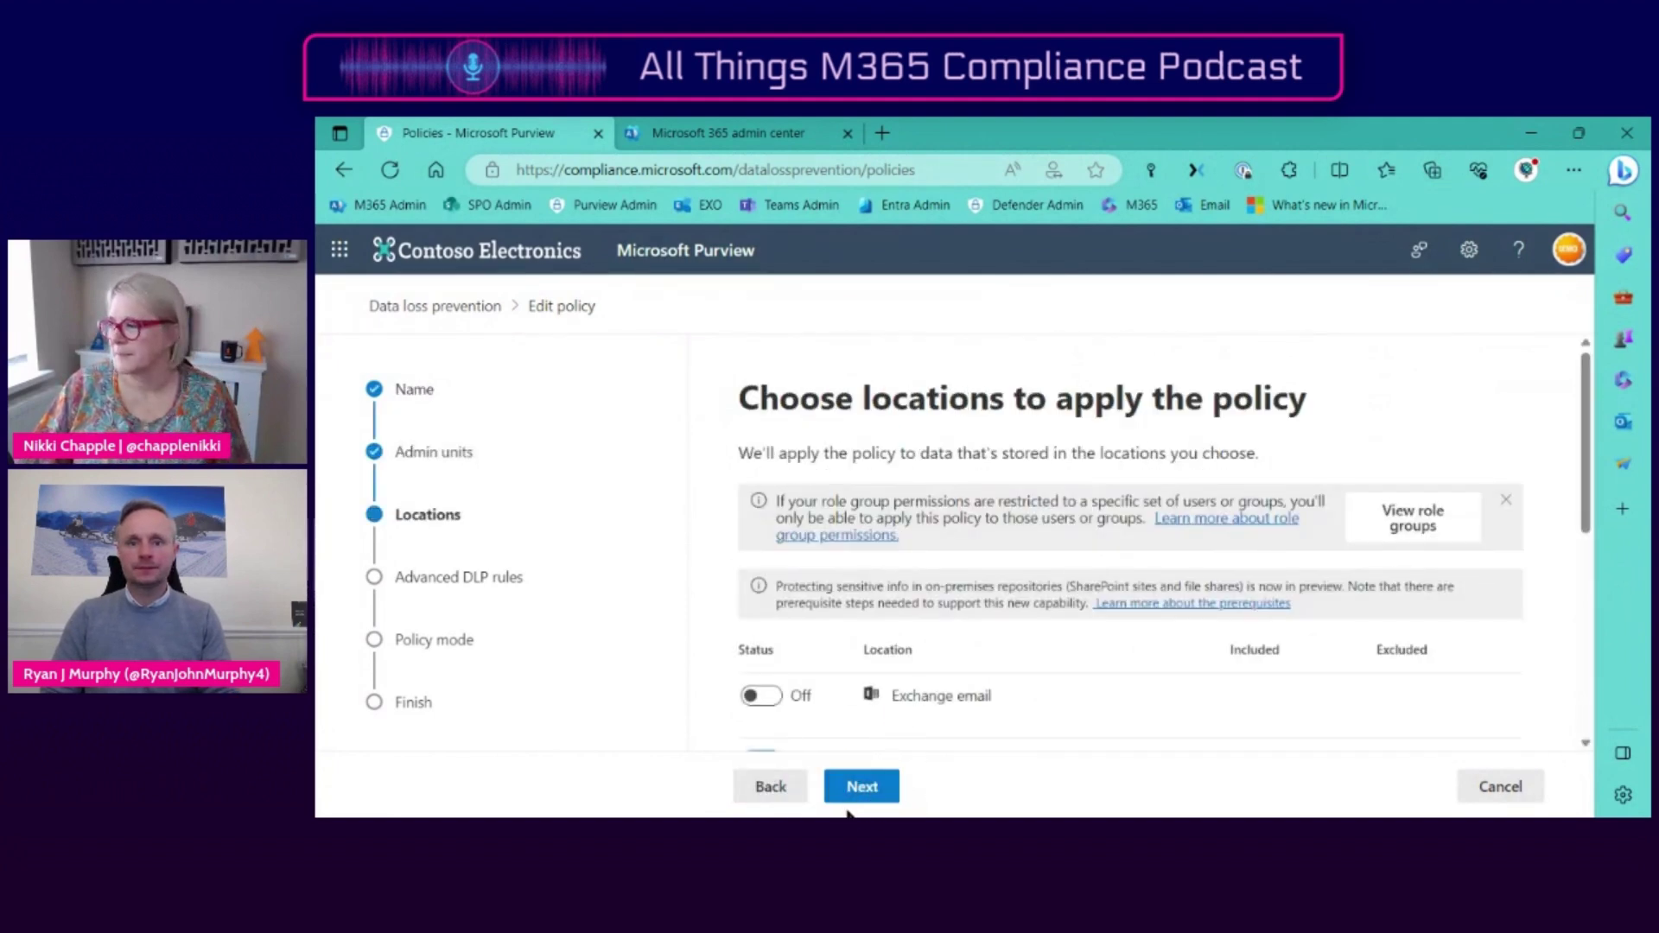
scroll(982, 637, "down", 3)
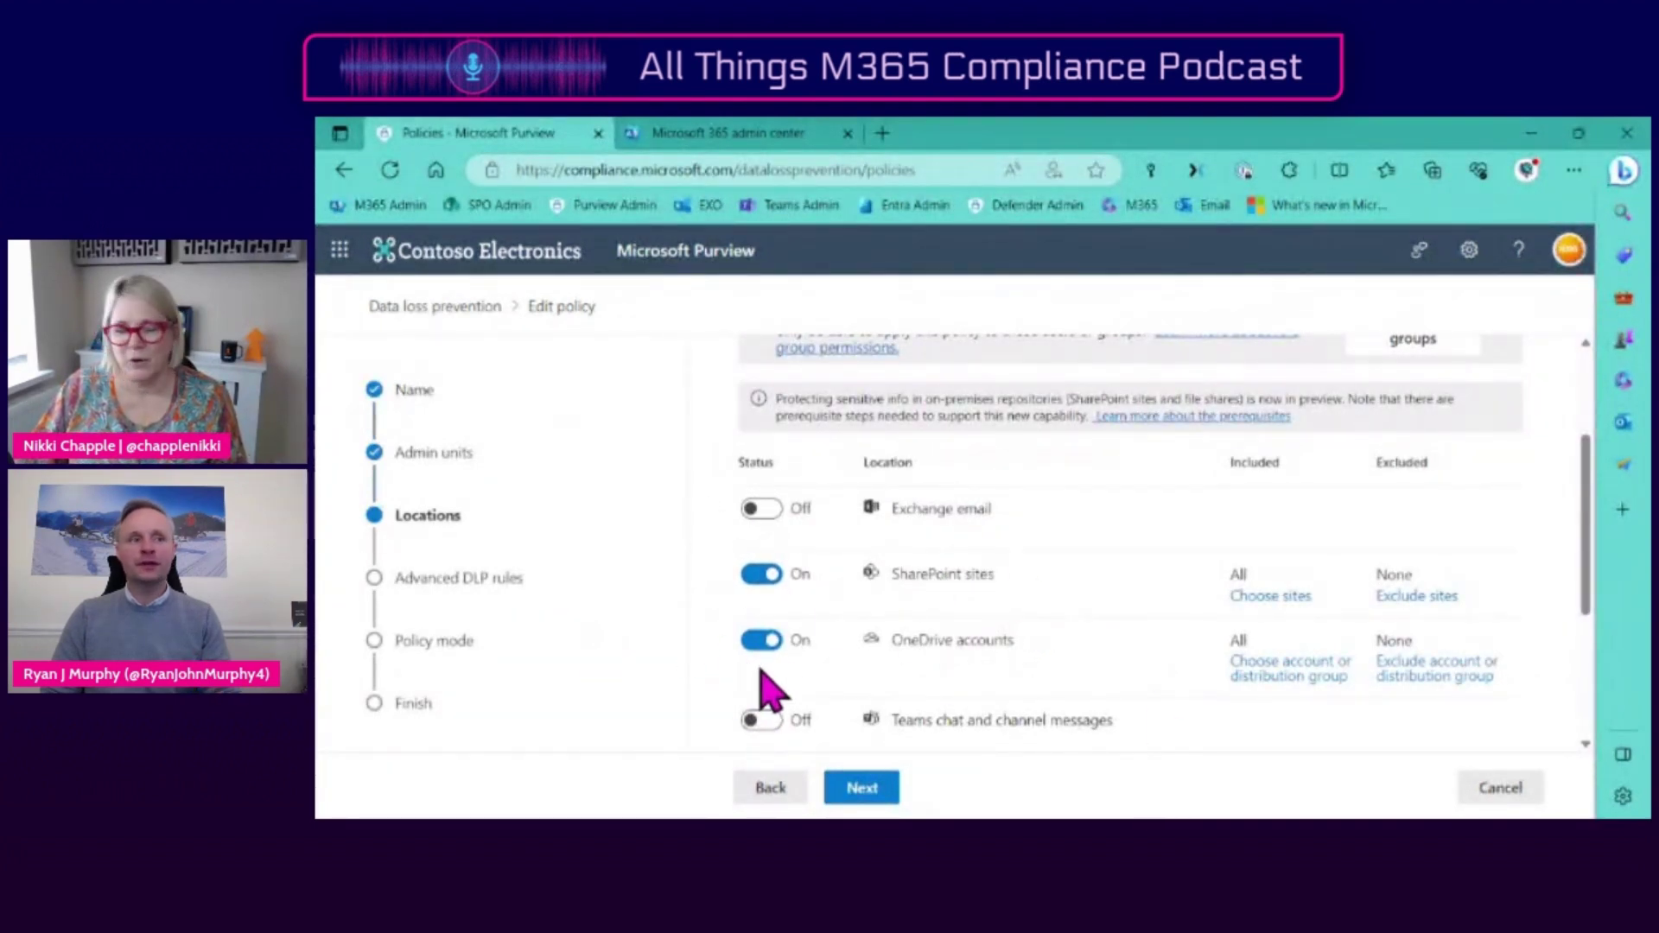
- Continue to the advanced DLP rules and examine the conditions and actions of the Block external sharing rule
left_click(862, 789)
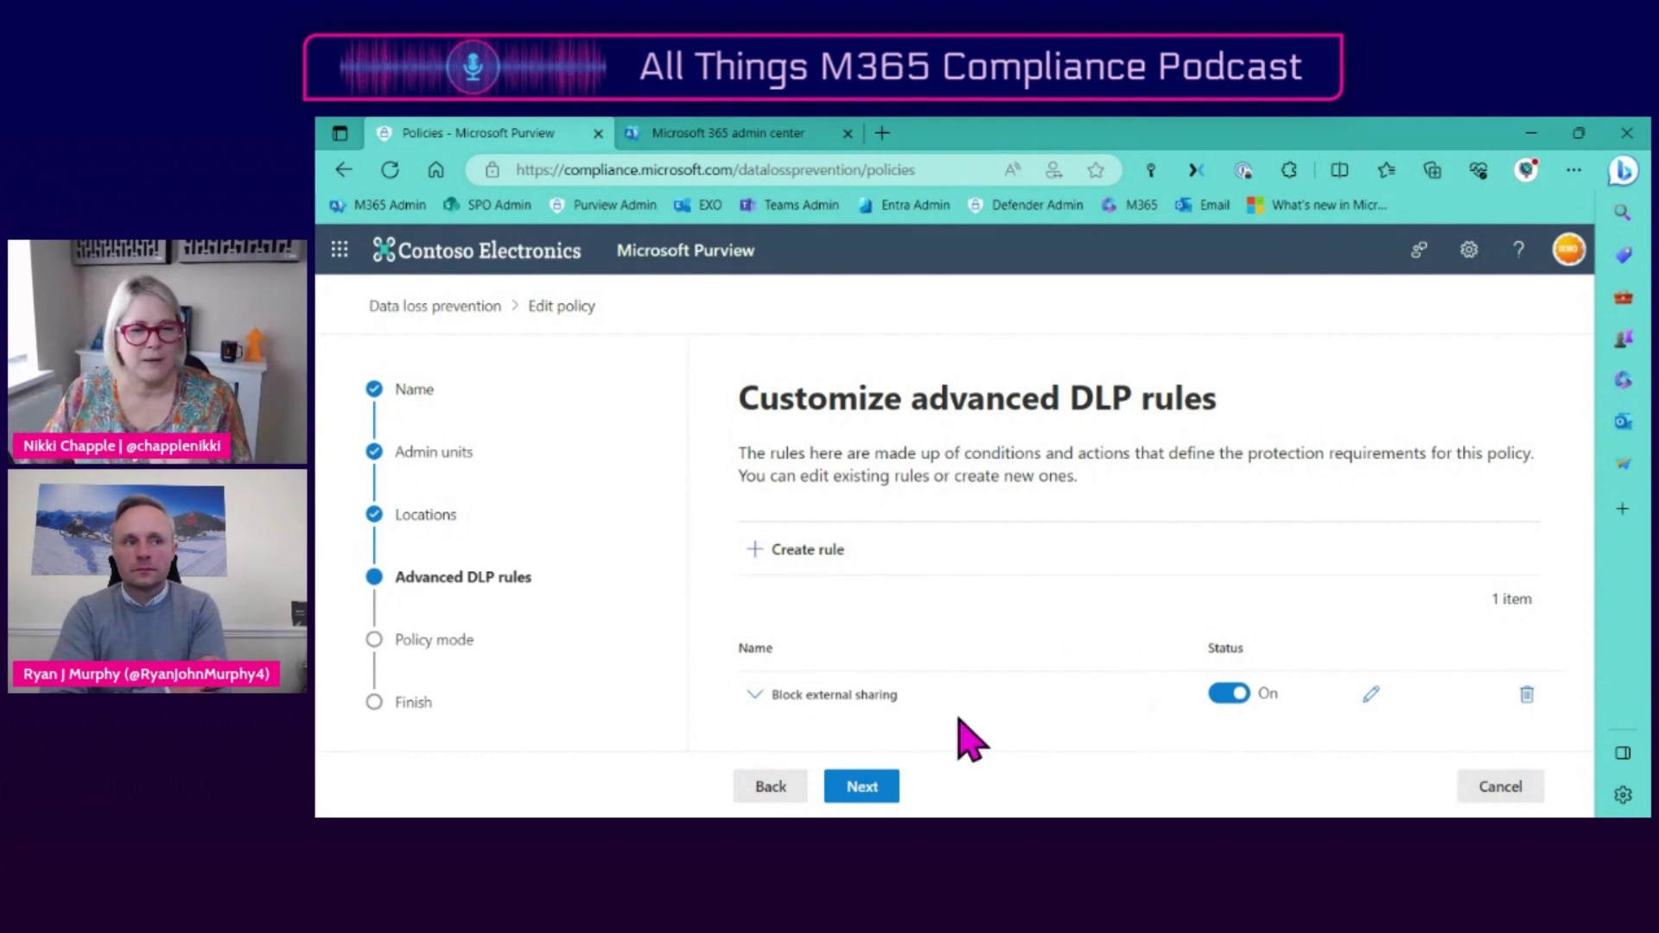
left_click(759, 698)
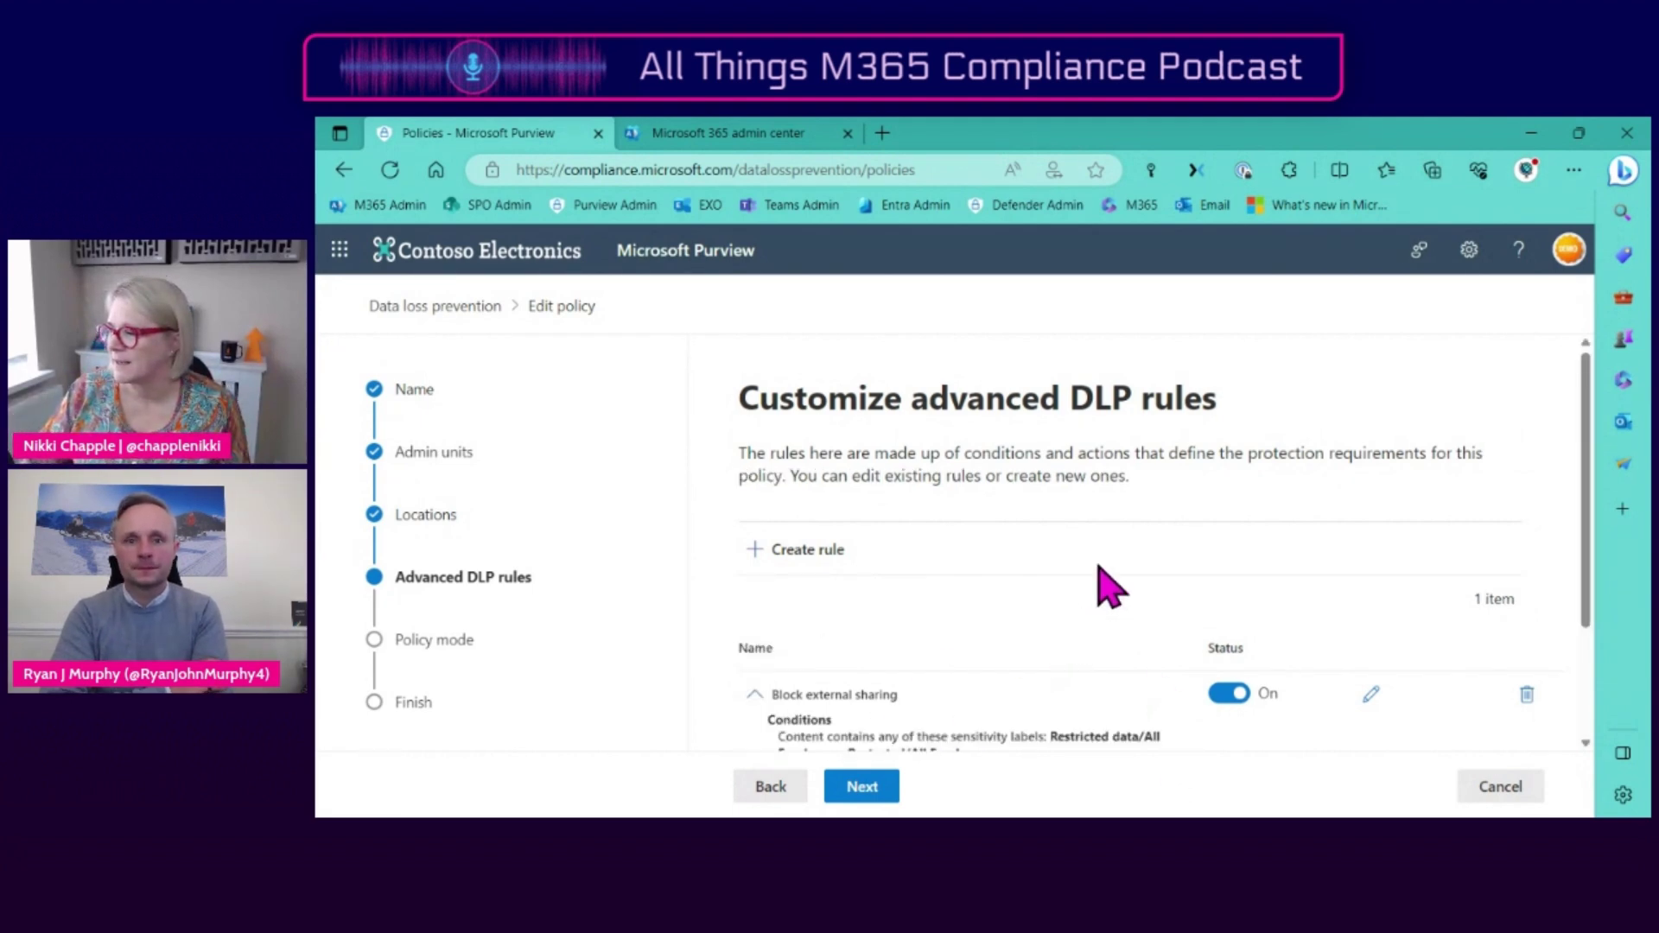
scroll(1113, 560, "down", 2)
scroll(1113, 560, "down", 1)
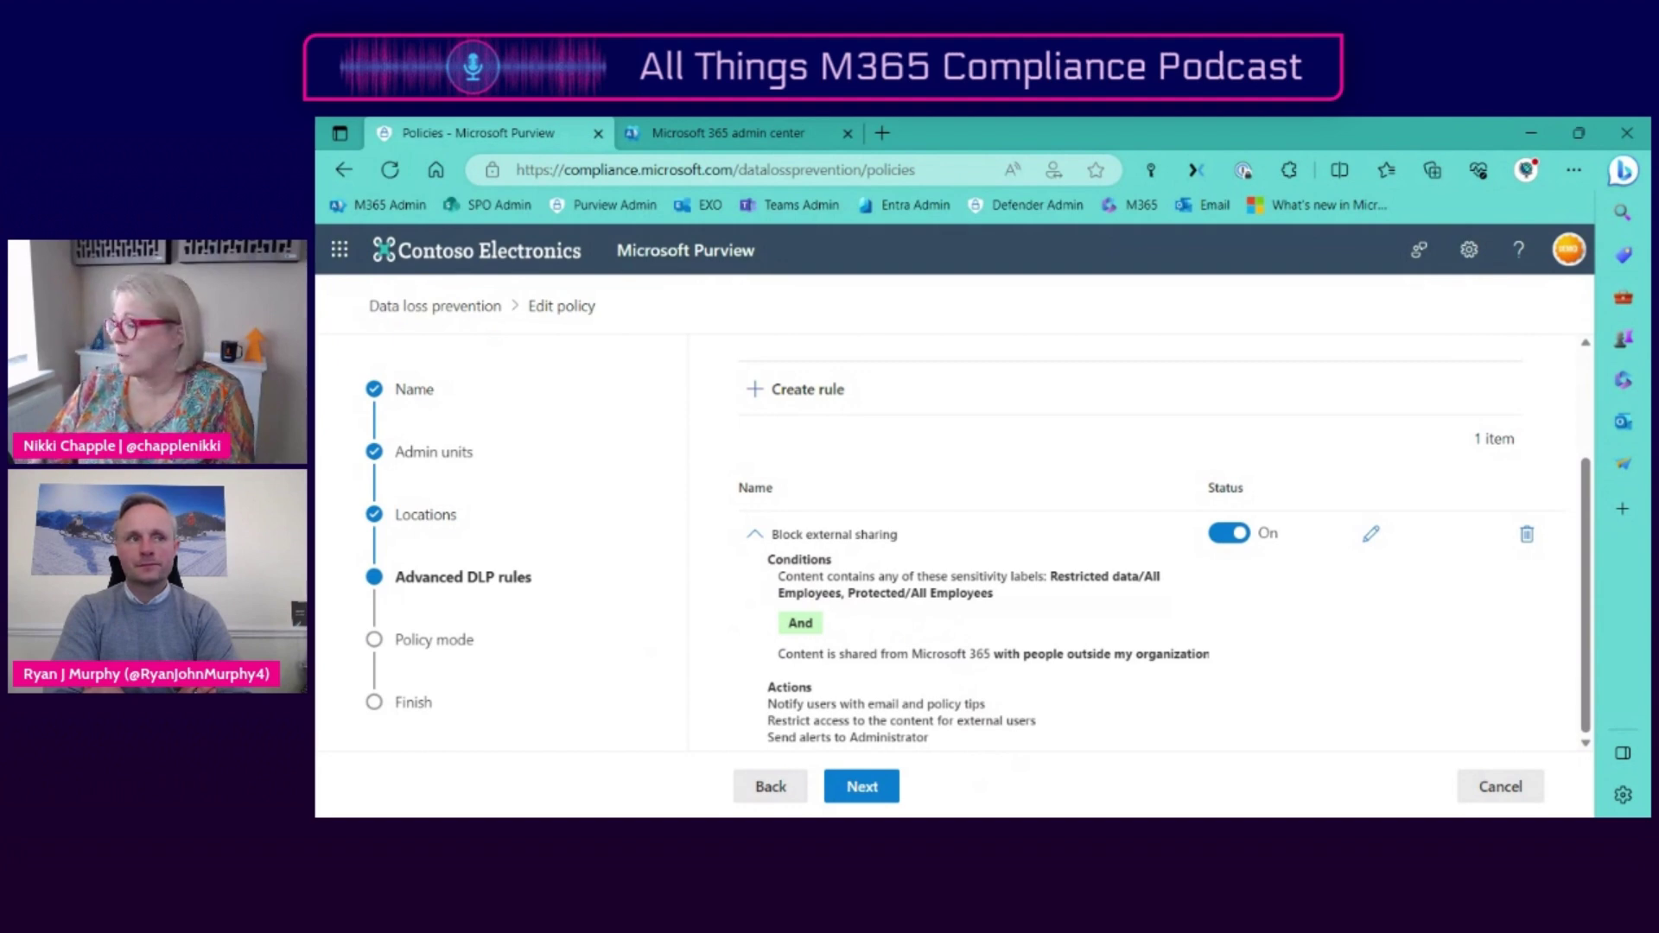
- Continue to the policy mode and set it to Test it out first, with policy tips shown while in test mode
left_click(875, 788)
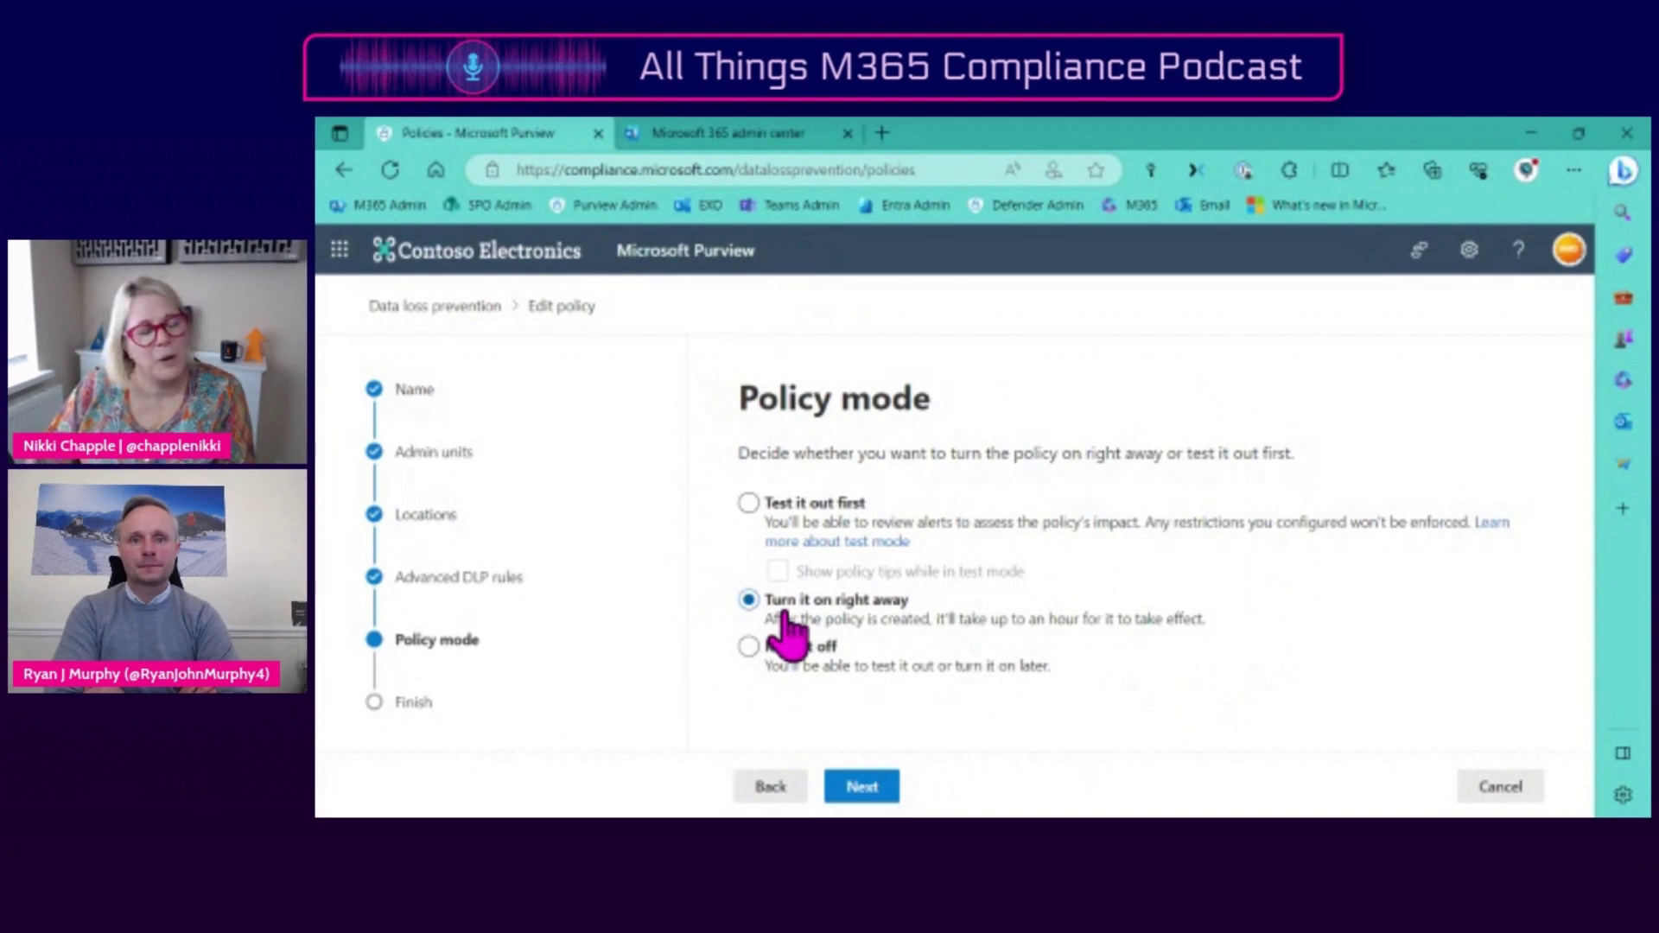
left_click(754, 506)
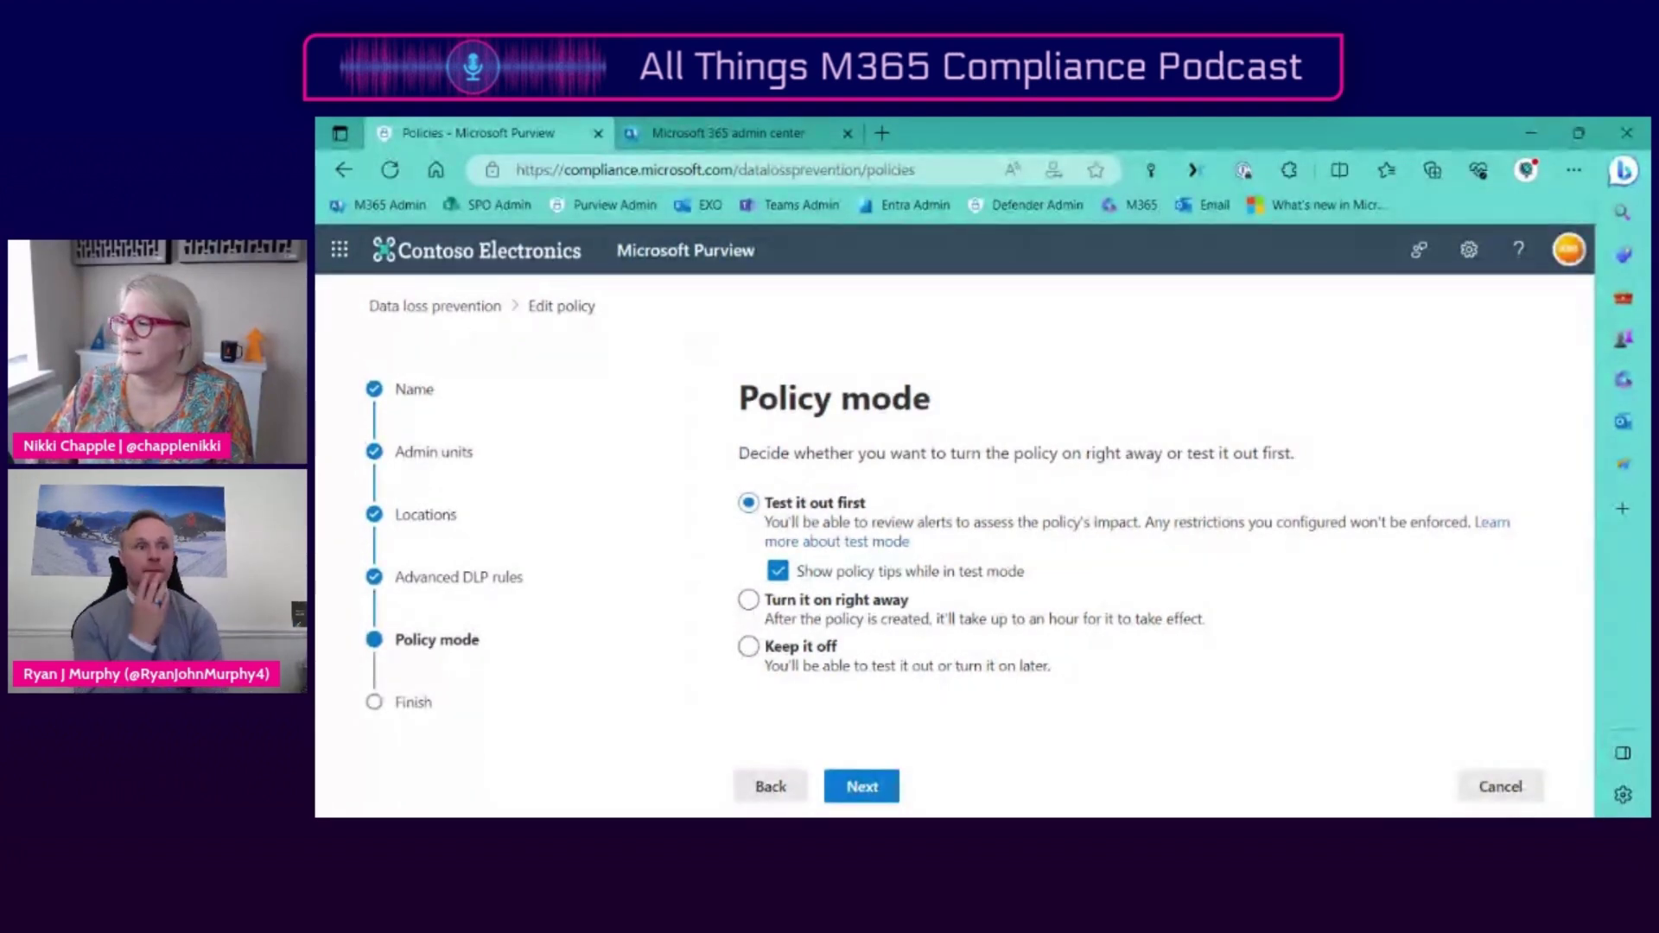
left_click(777, 572)
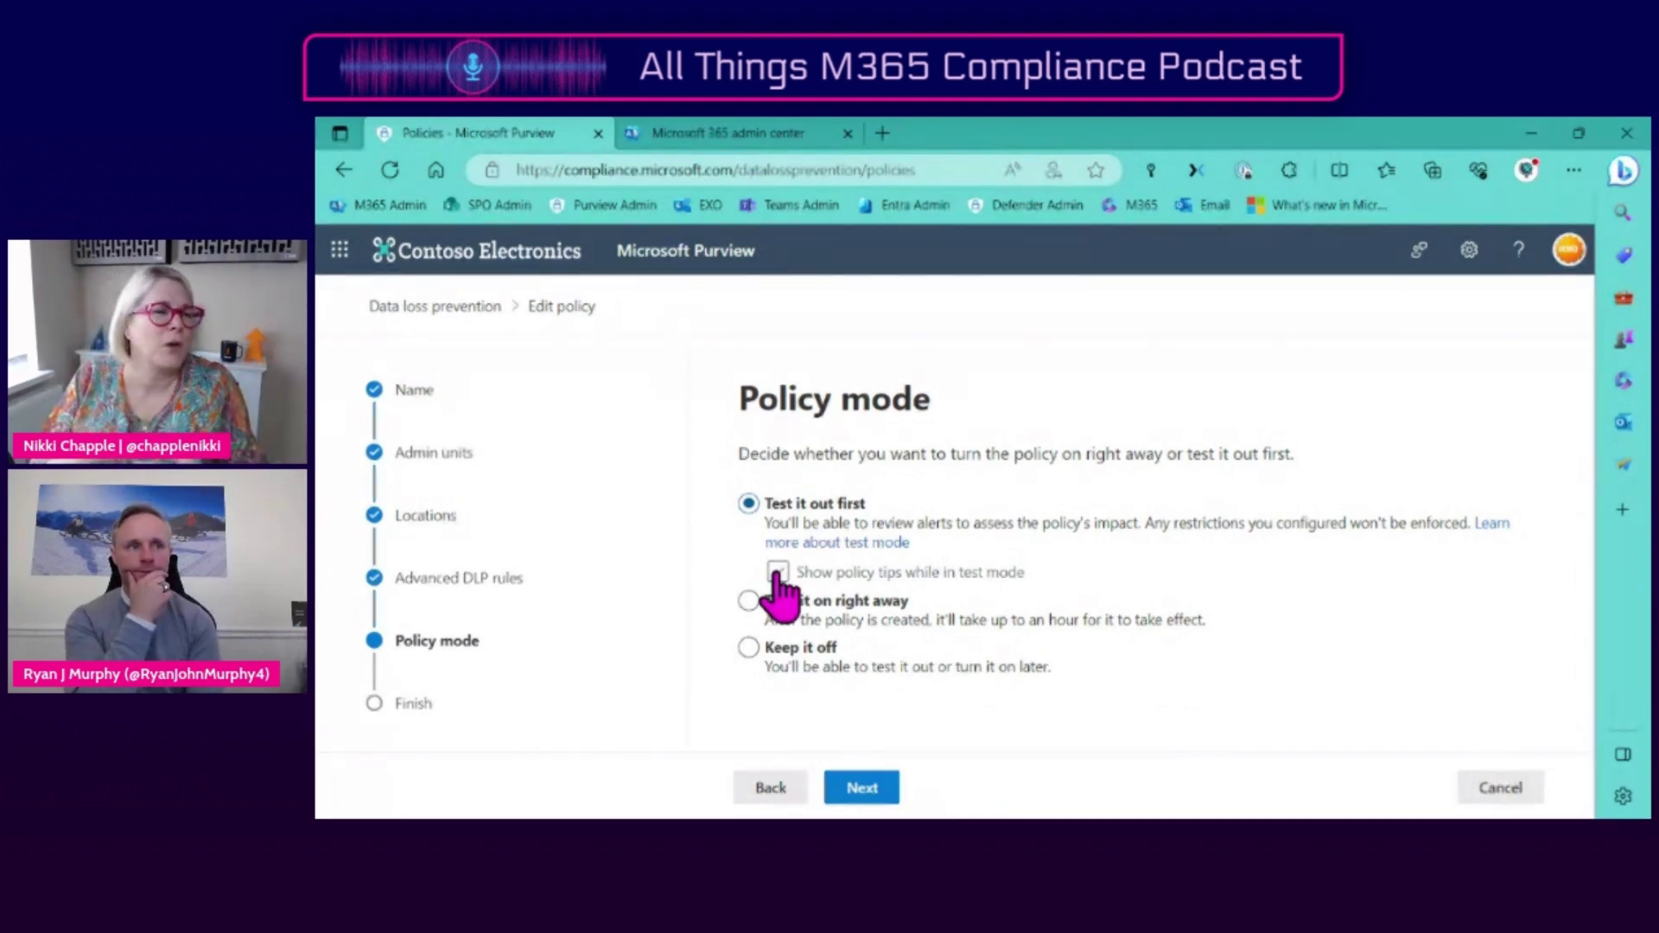
left_click(777, 572)
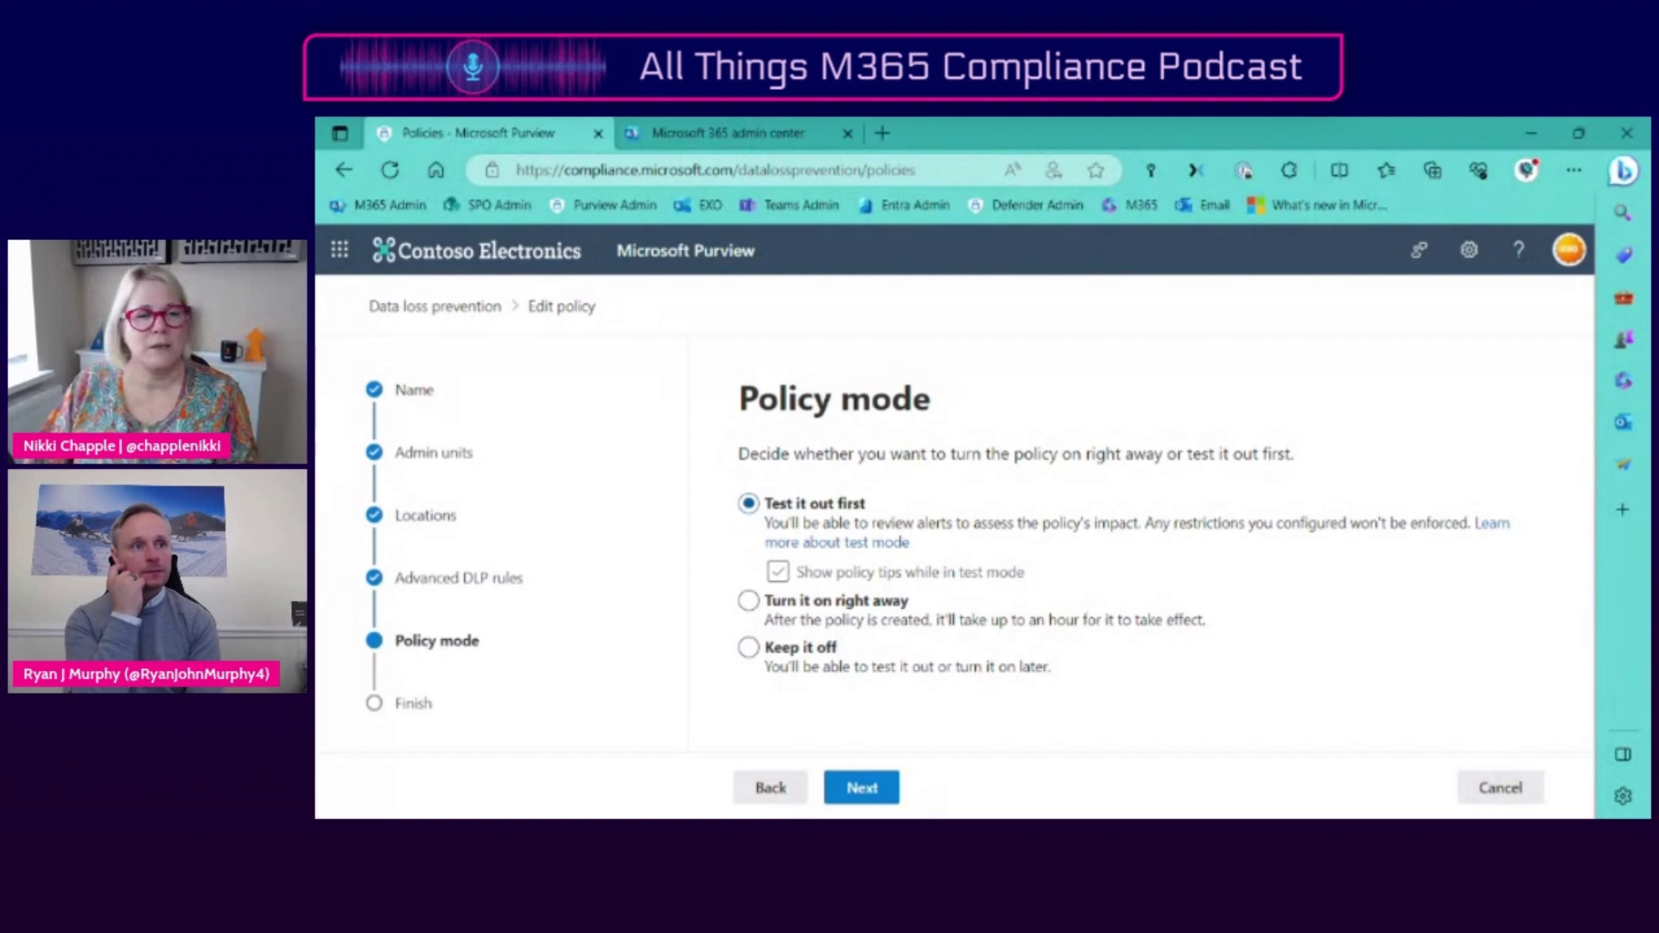
left_click(992, 574)
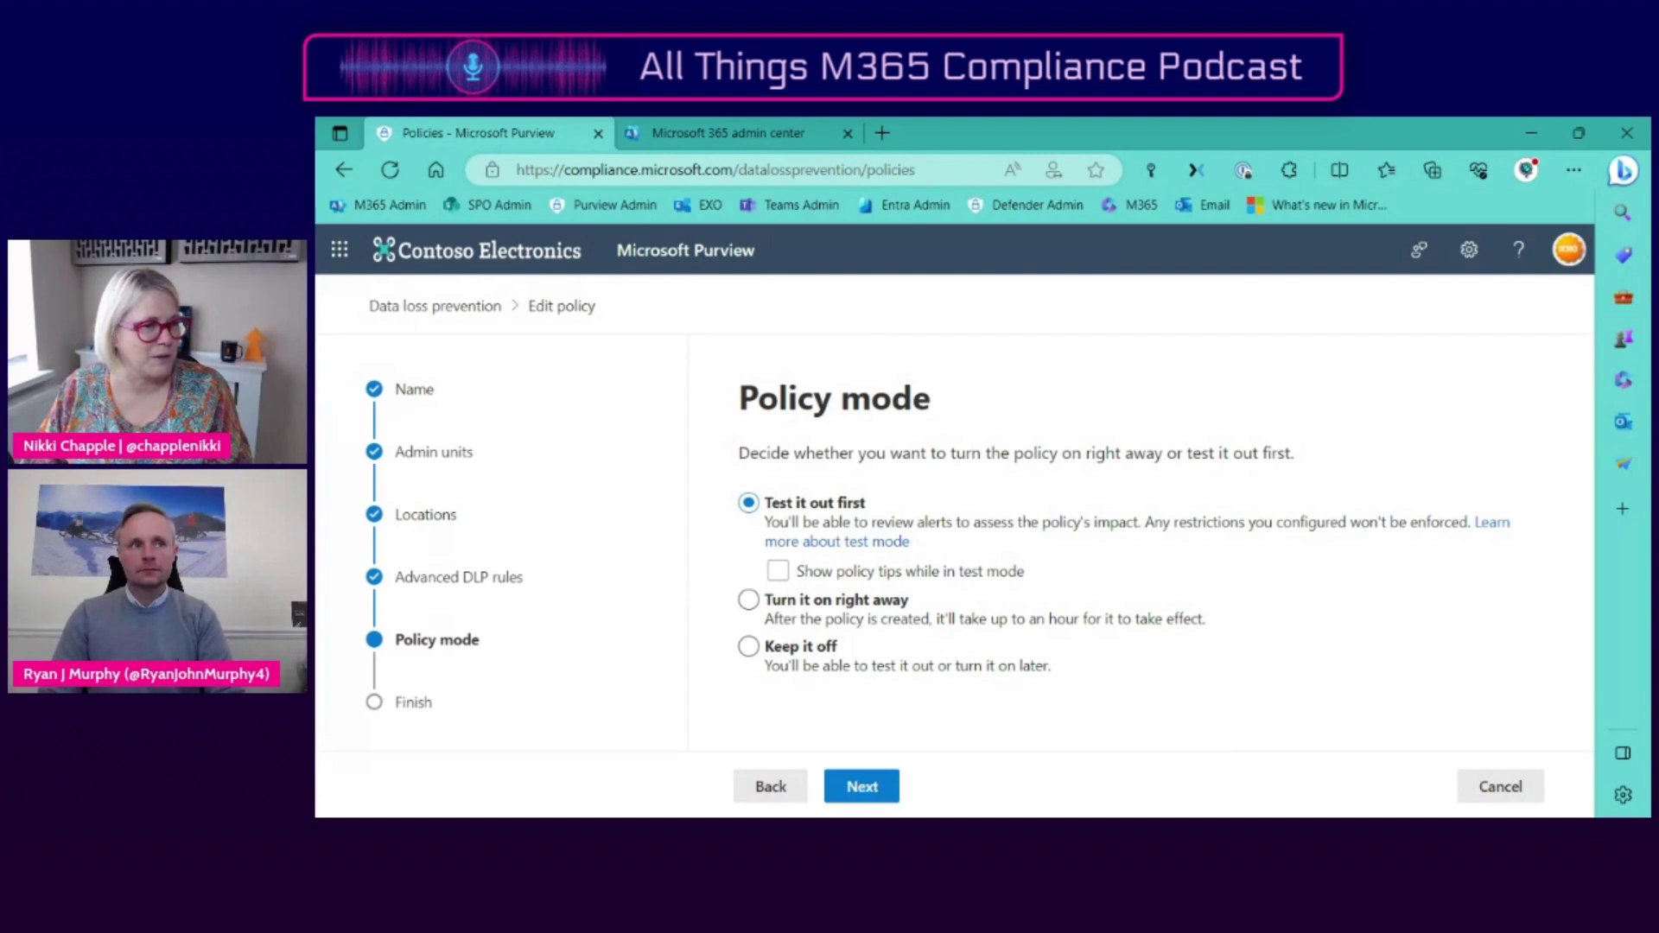
left_click(778, 571)
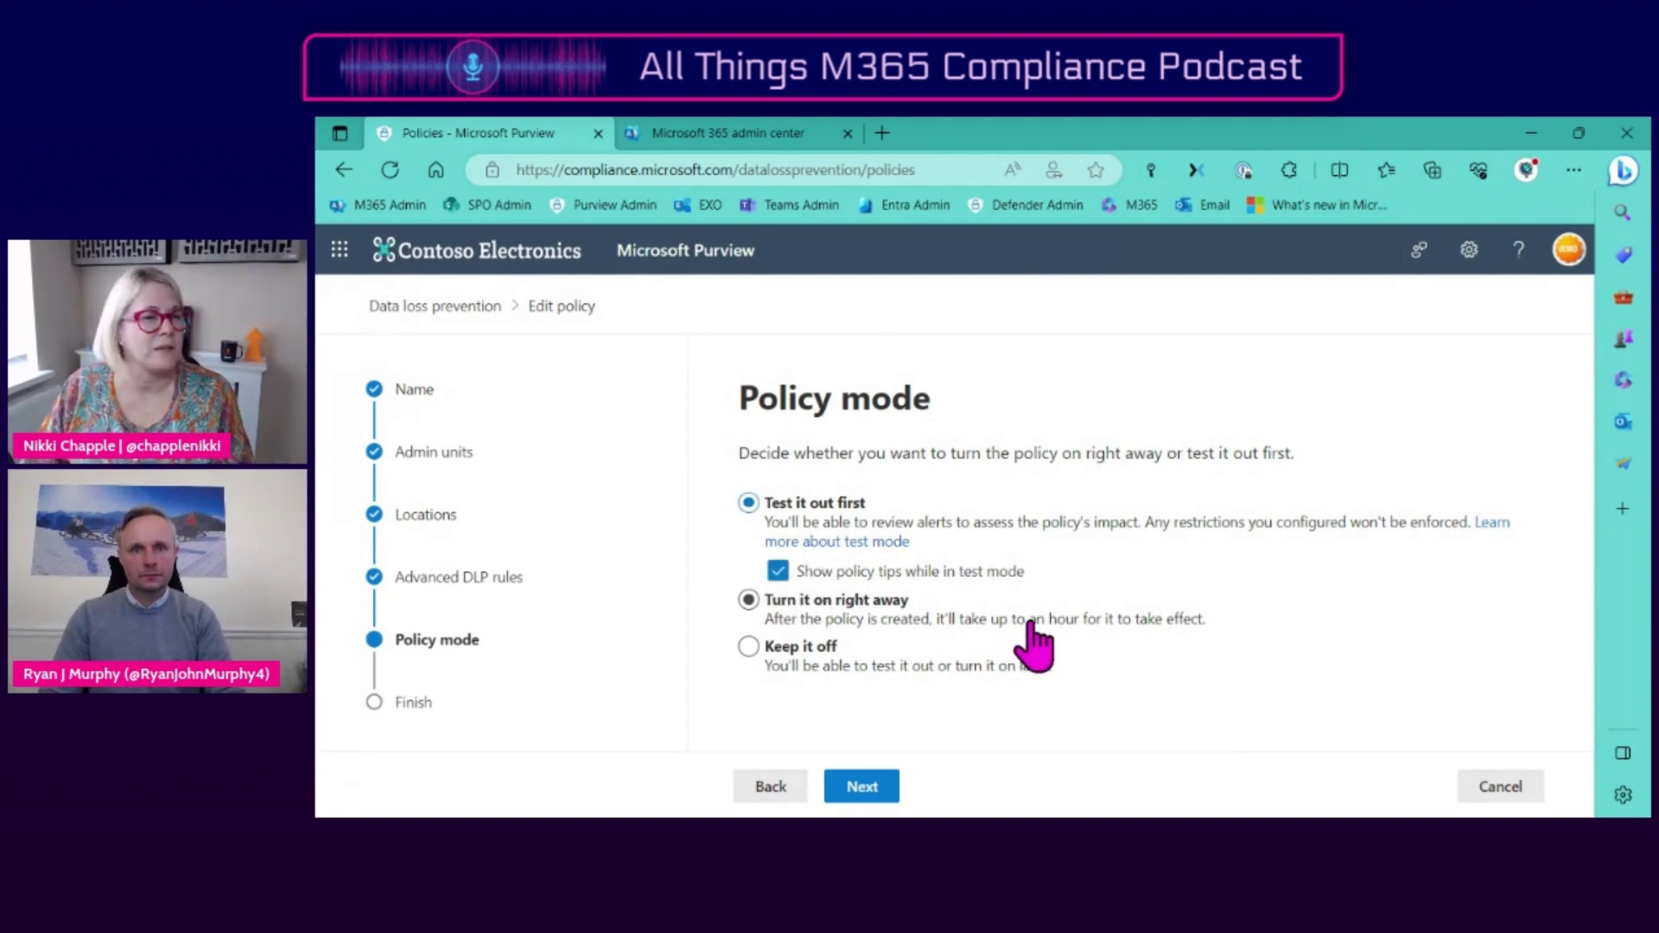